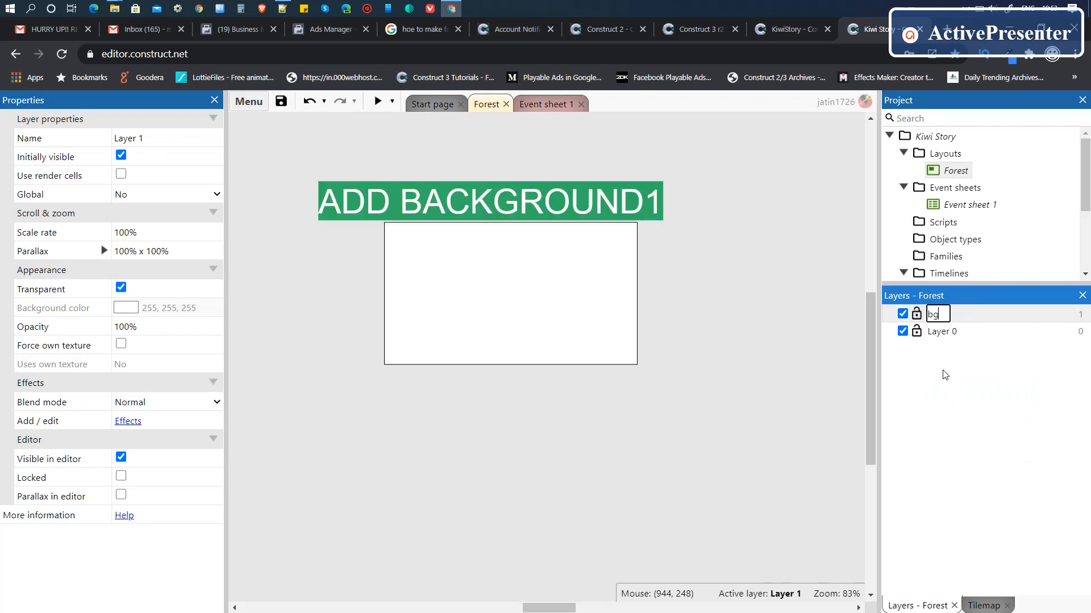
Step: Replace Layer 0 with the new layer named bg, and turn off the bg layer's transparency
key("Return")
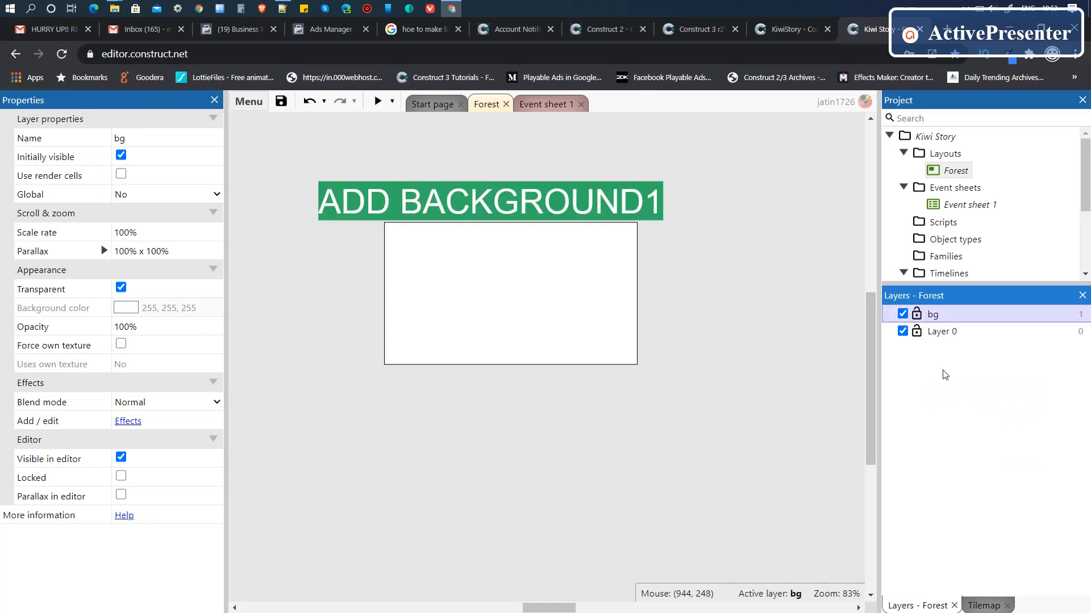
left_click(935, 331)
key("Delete")
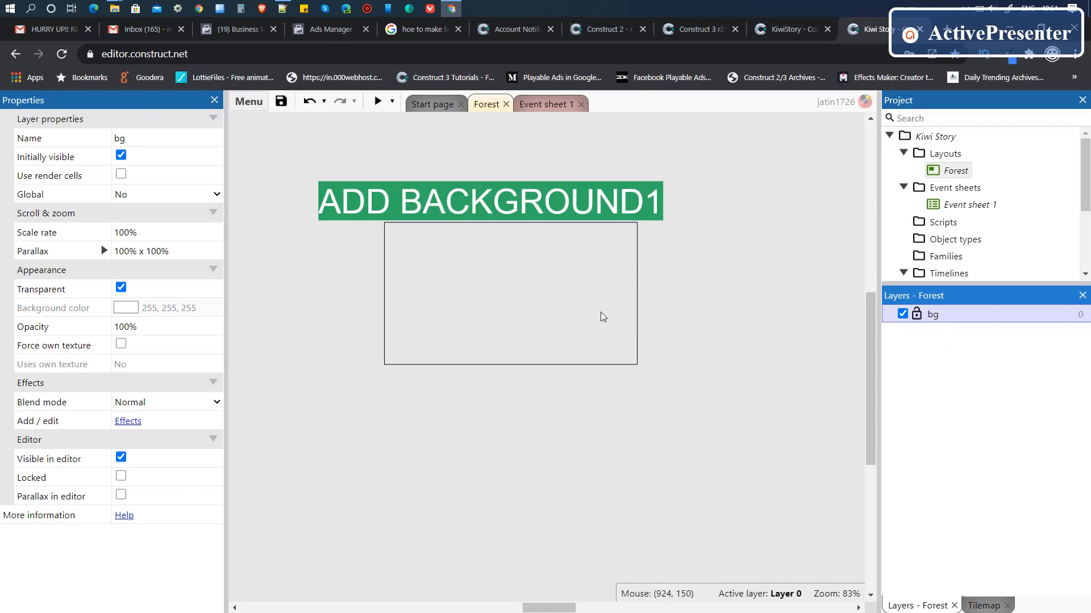
left_click(120, 287)
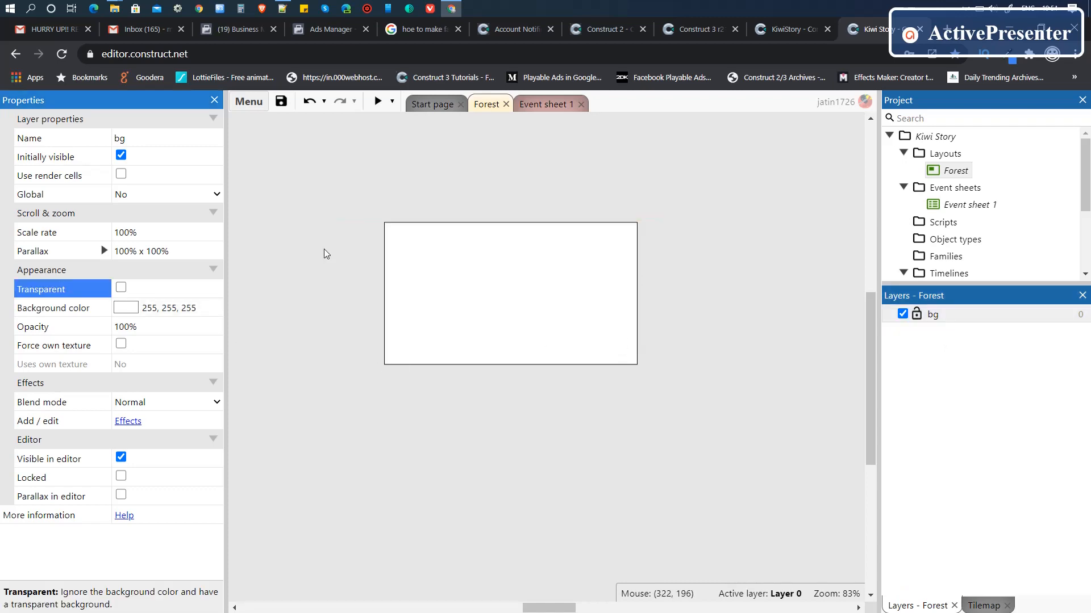
Step: Insert a Tiled Background object inside the layout on the bg layer, using the bg_forest_0-default-000 image
right_click(601, 306)
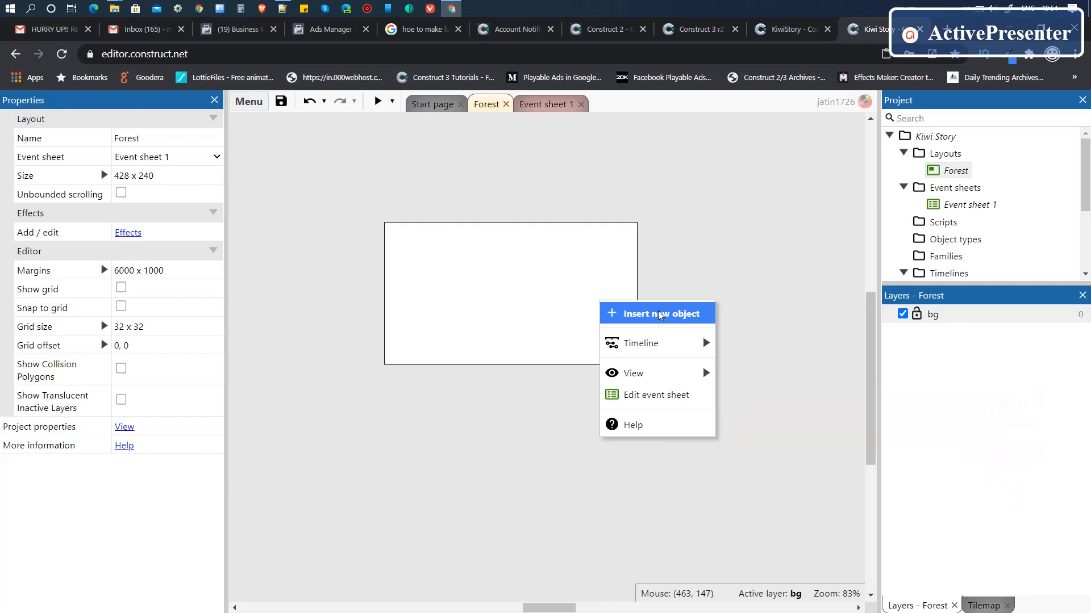
left_click(659, 314)
type("tile")
key("Return")
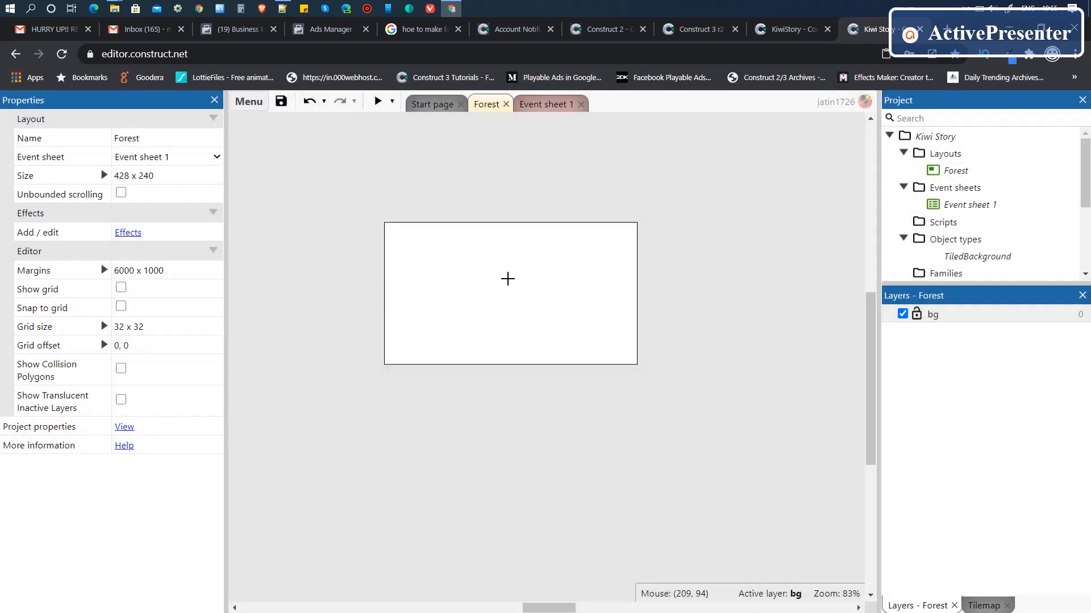
left_click(507, 278)
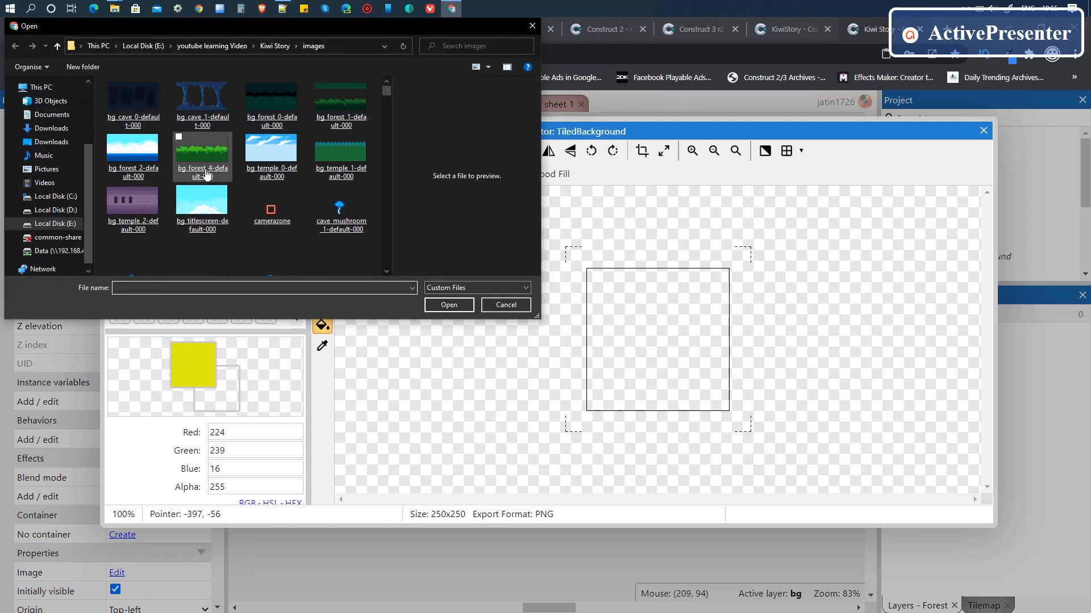
double_click(281, 126)
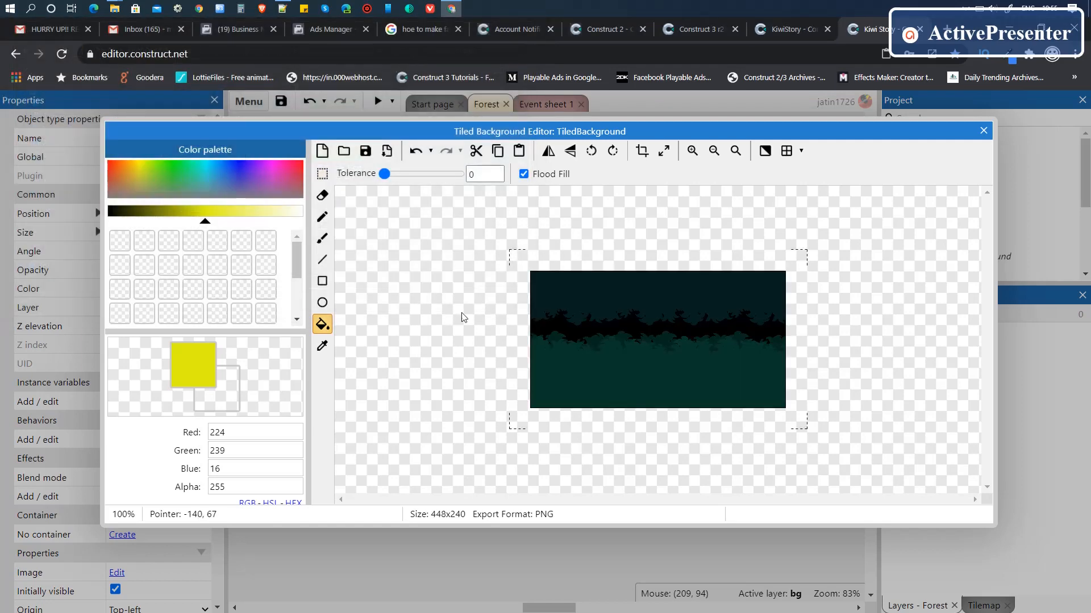
left_click(983, 131)
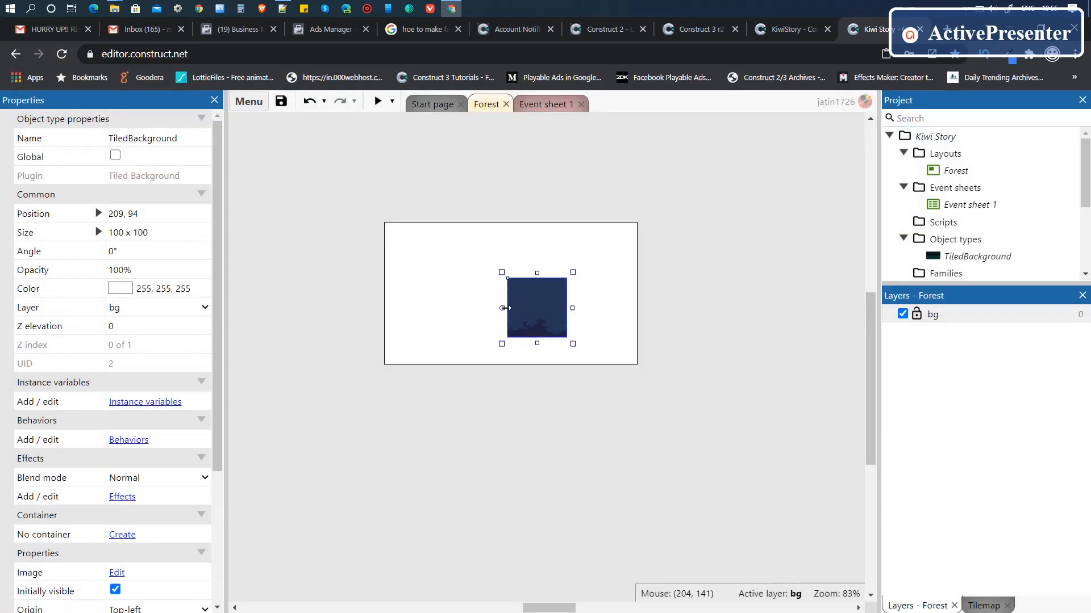
Step: Stretch the tiled background to the layout's left and upper edges, about 309 x 196, and set its position to 0, 0
left_click_drag(505, 307, 381, 308)
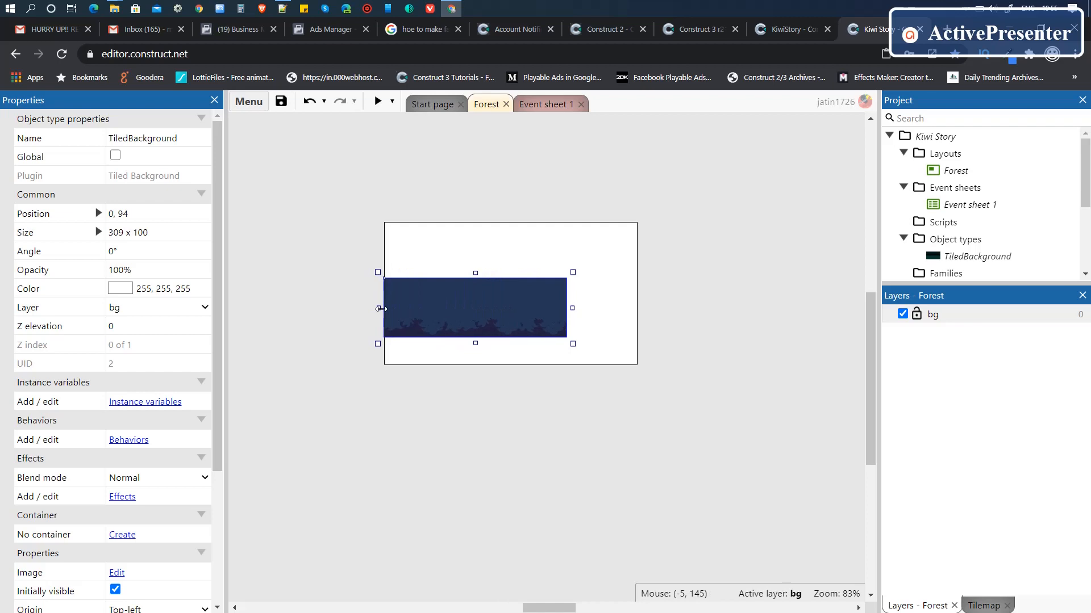
left_click_drag(475, 273, 477, 217)
left_click(150, 218)
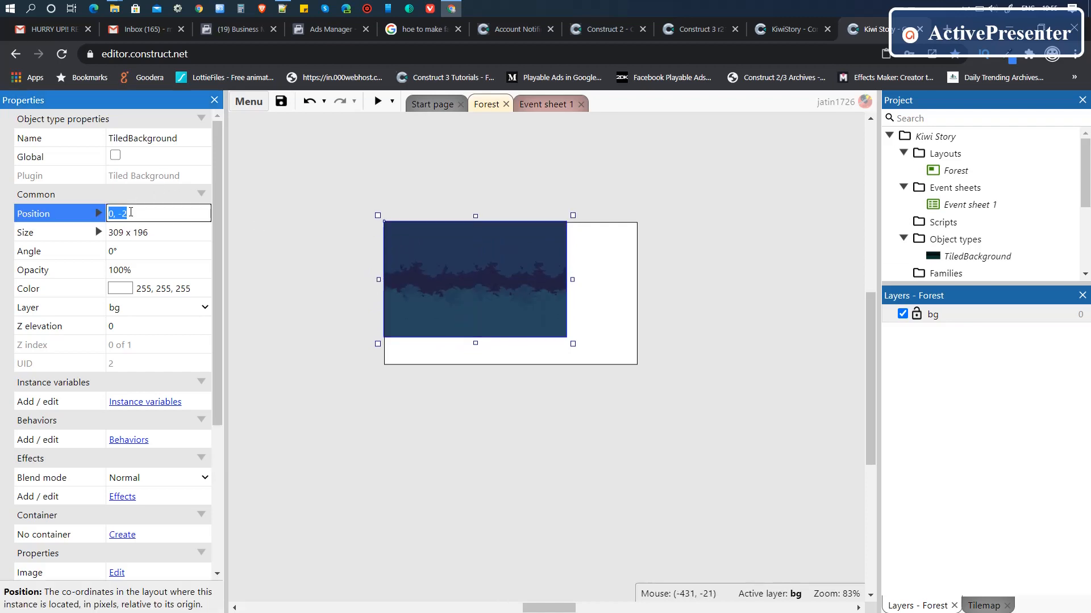
left_click(149, 218)
type("0")
key("Tab")
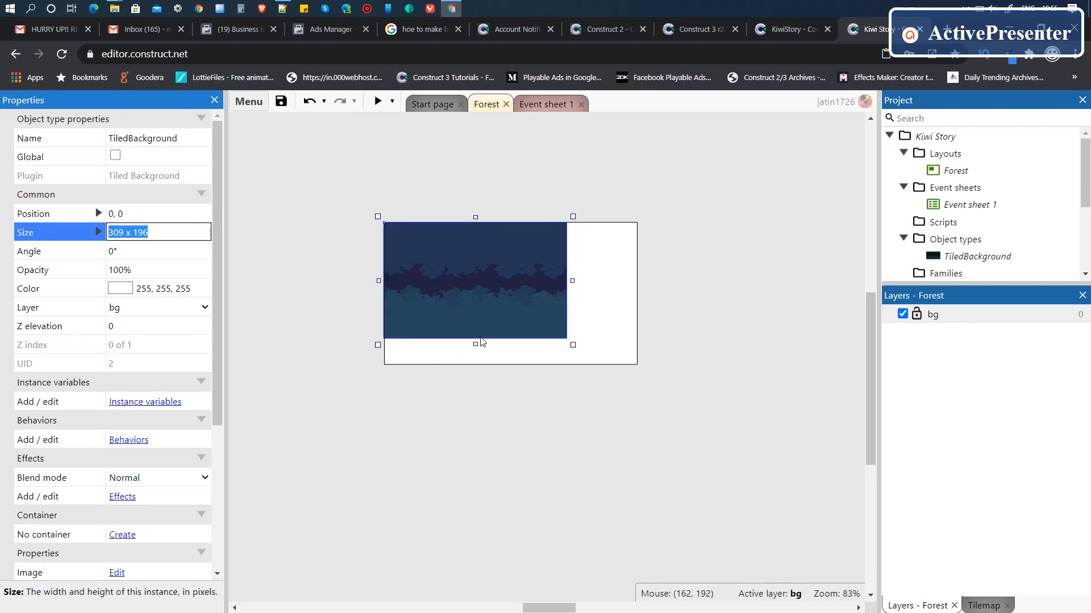
Step: Extend the tiled background past the layout's right edge to a width of about 1662 and set its height to 240
left_click_drag(476, 344, 483, 371)
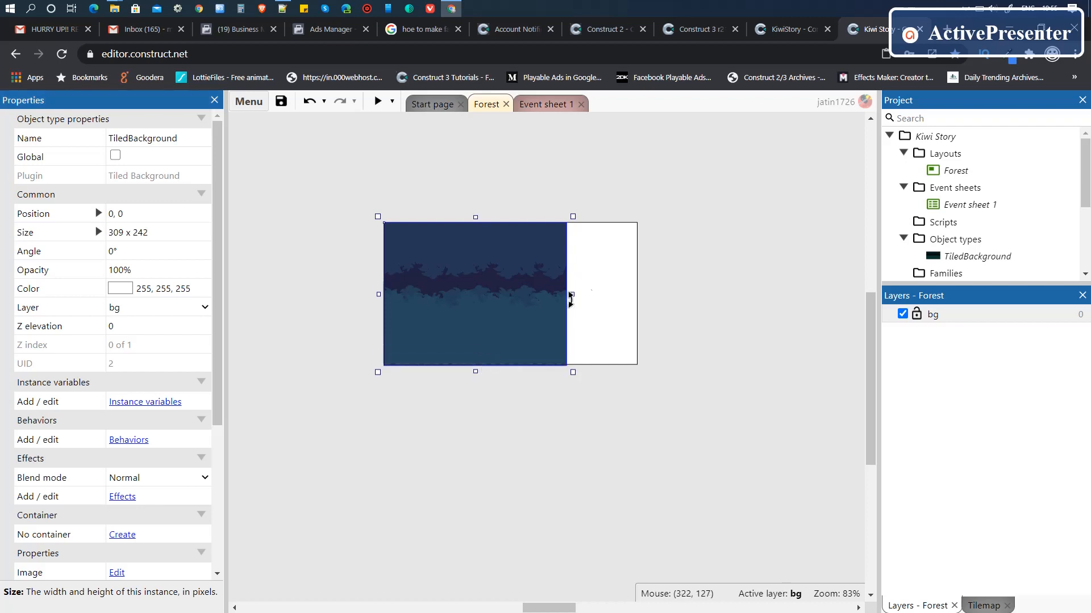
left_click_drag(573, 294, 845, 304)
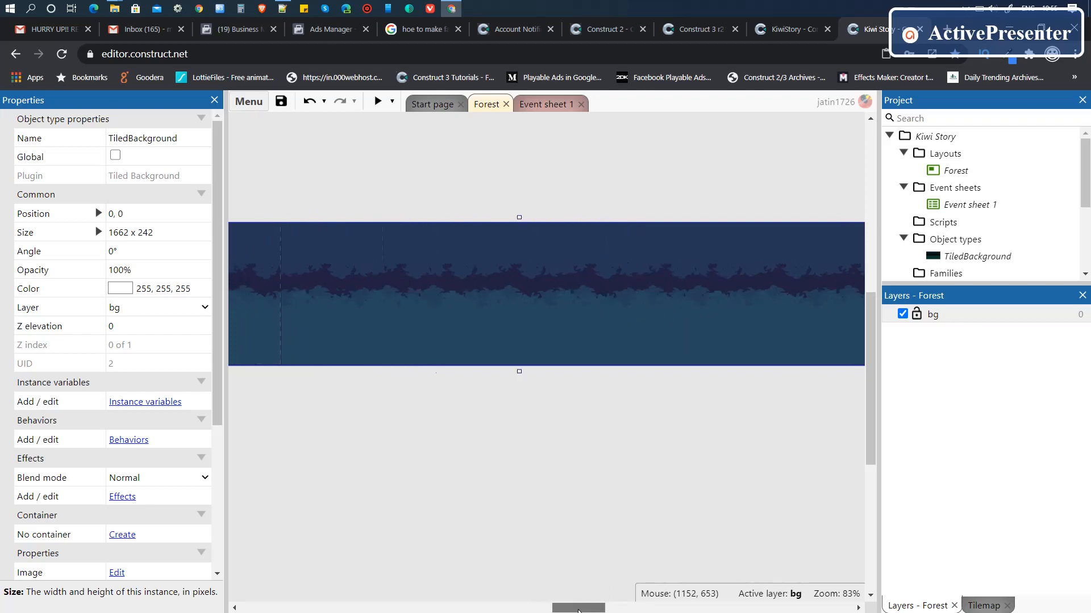
left_click_drag(591, 608, 553, 604)
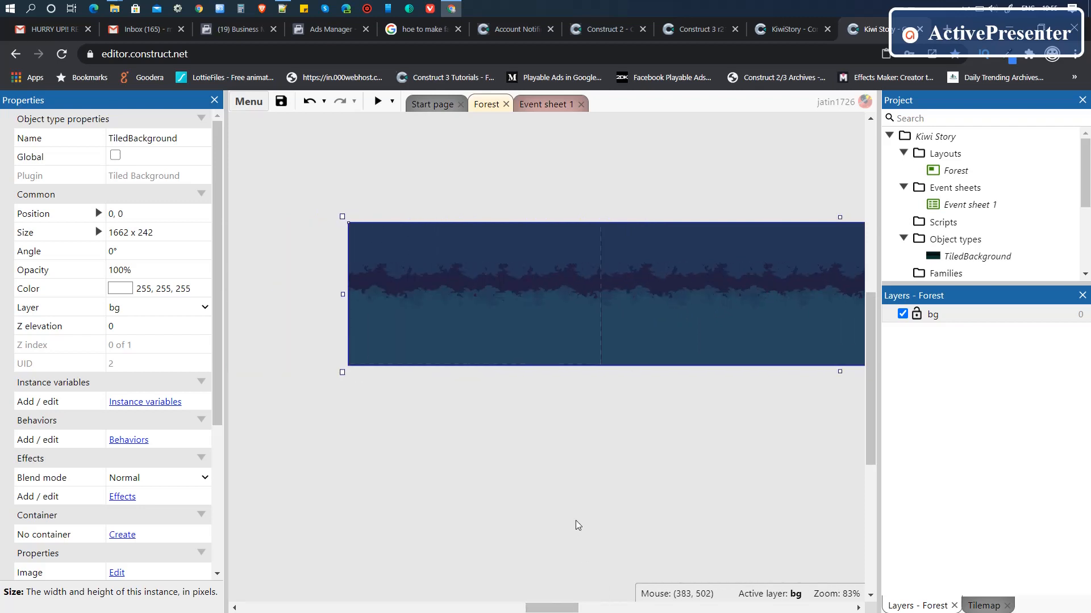
scroll(575, 521, "down", 3, "ctrl")
scroll(575, 521, "up", 1, "ctrl")
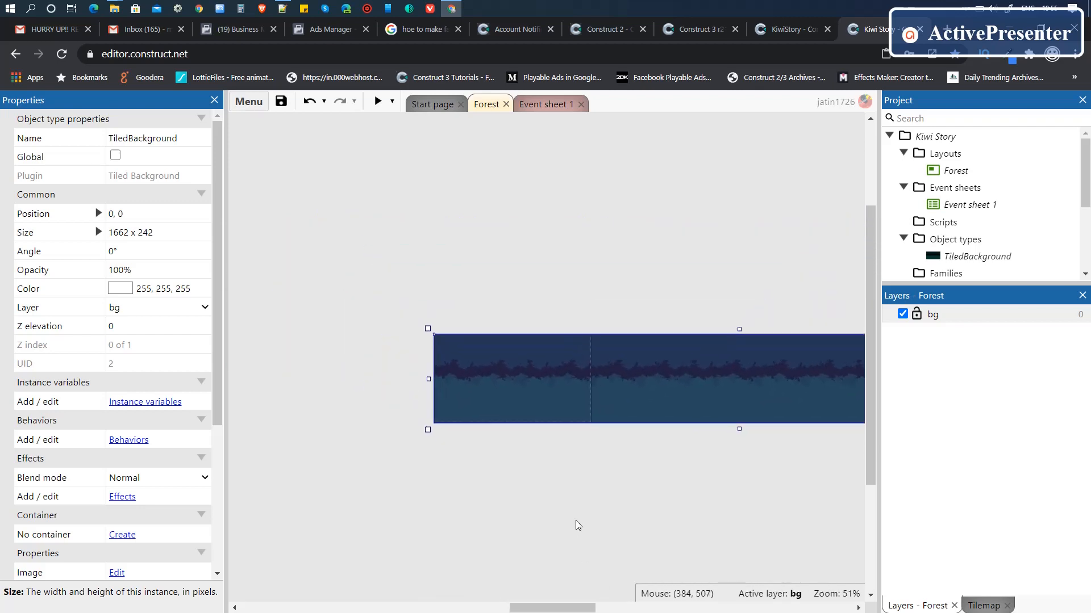
left_click_drag(877, 372, 935, 368)
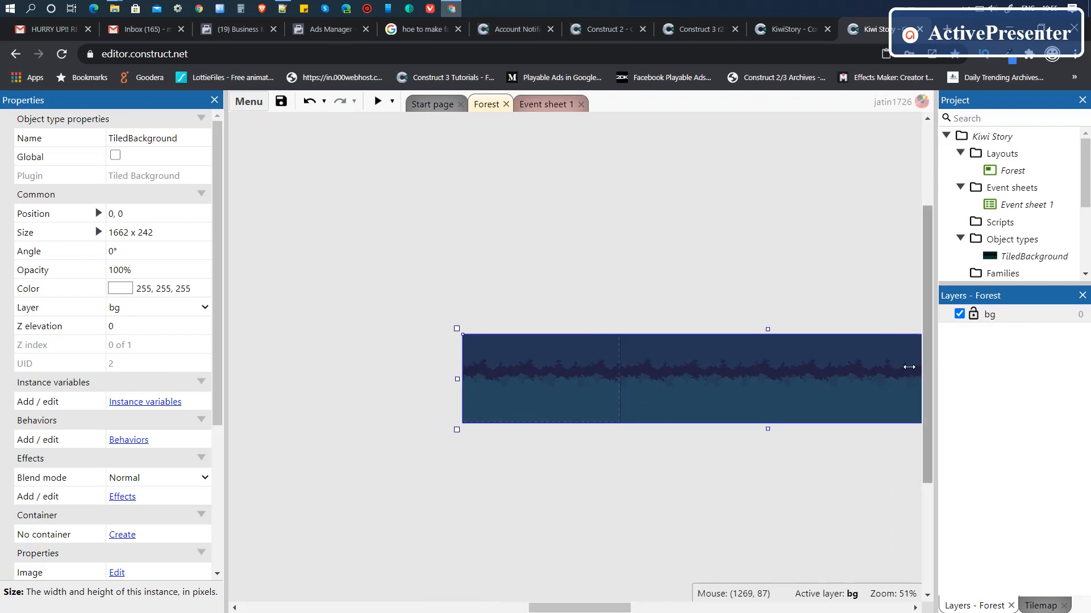
scroll(555, 426, "down", 1)
scroll(555, 426, "down", 1)
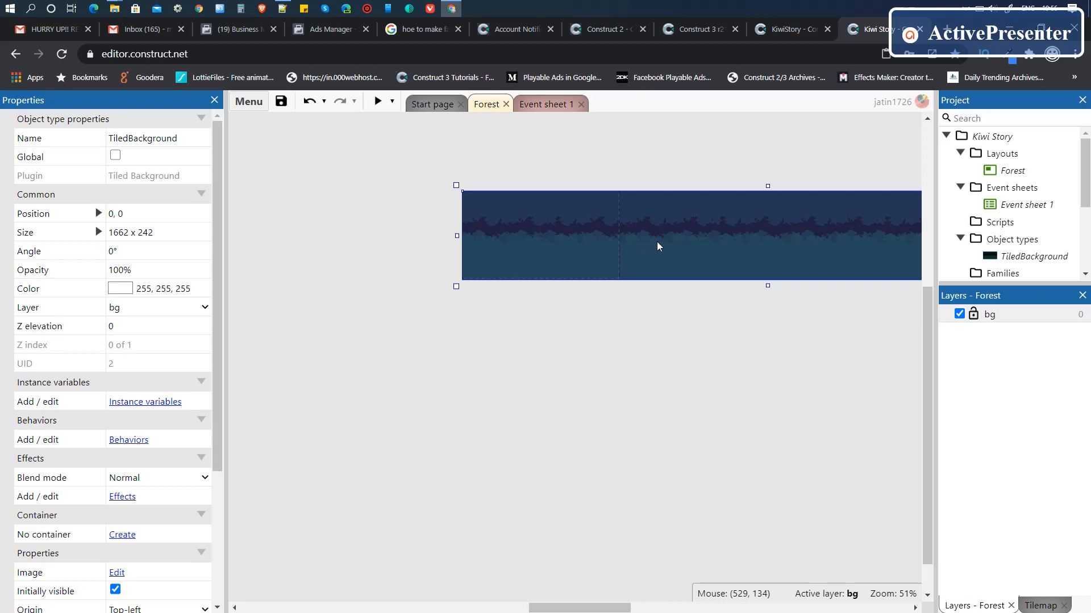
left_click(181, 233)
left_click(181, 234)
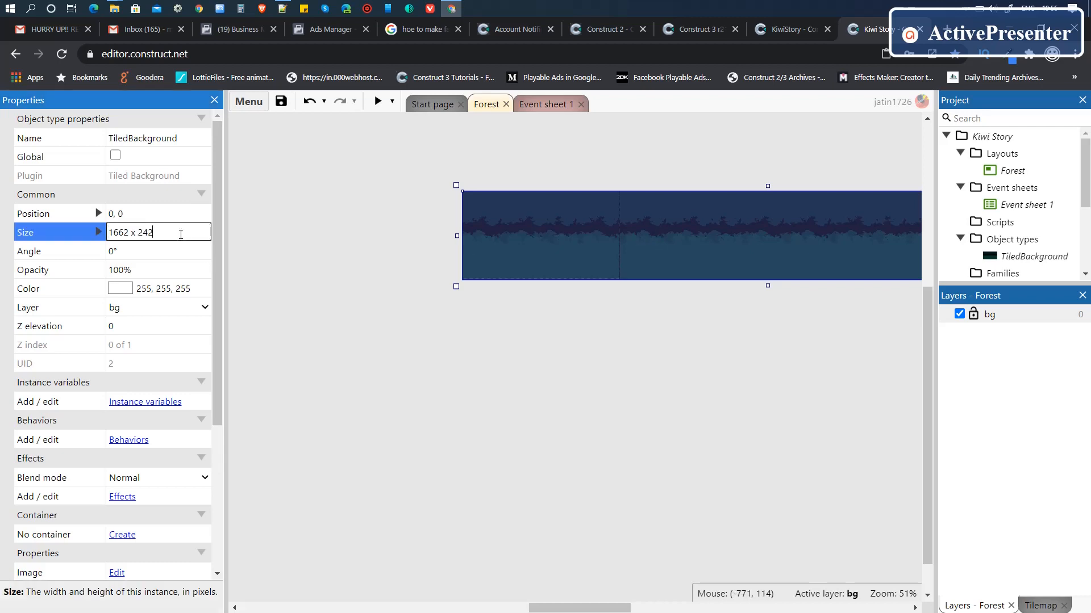
key("Tab")
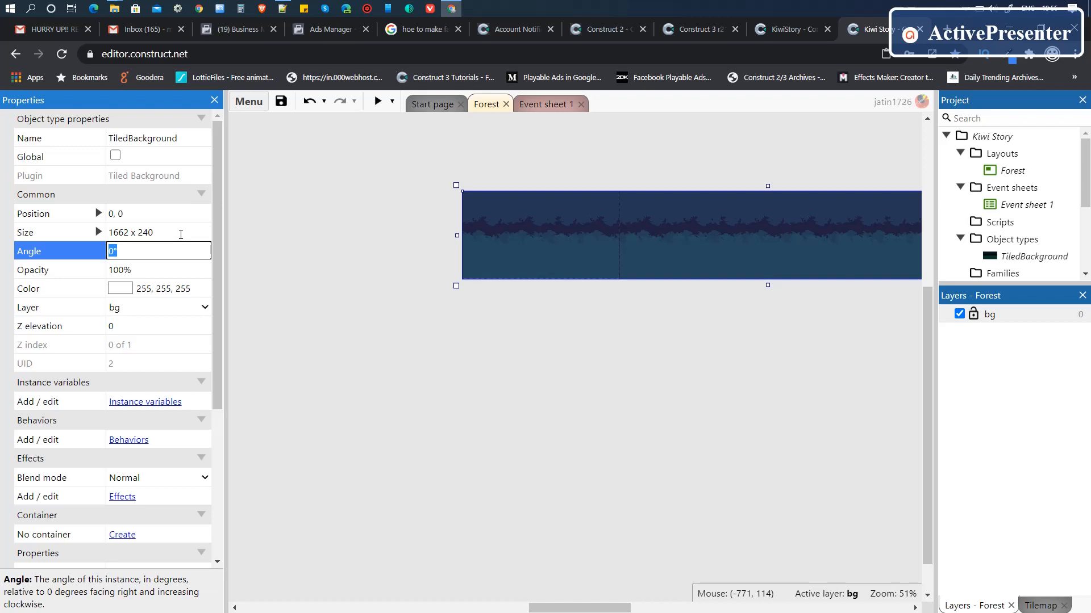
left_click(544, 369)
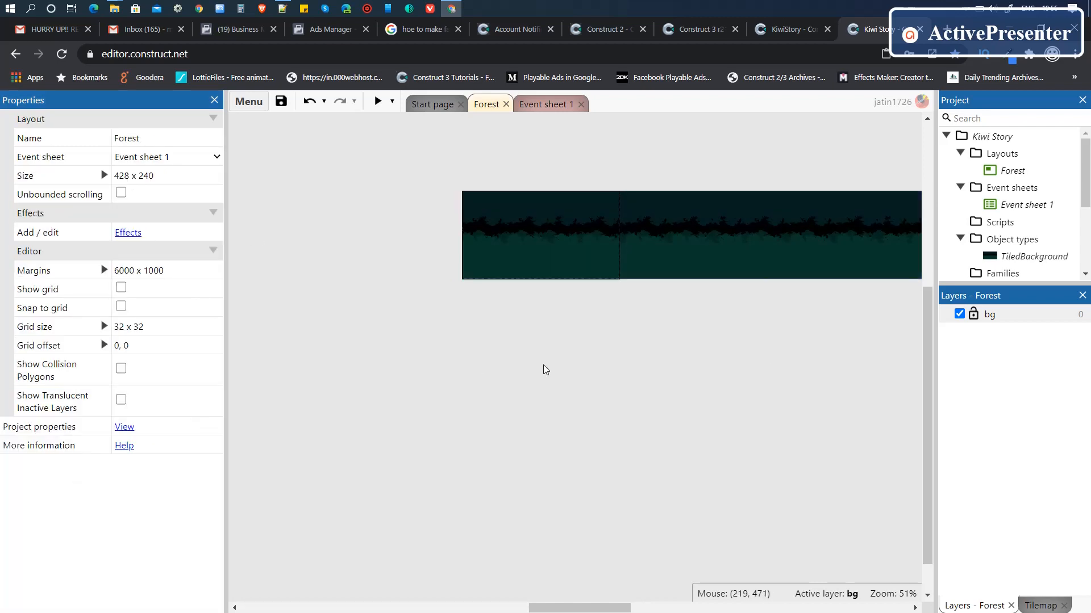
left_click(998, 316)
left_click(999, 318)
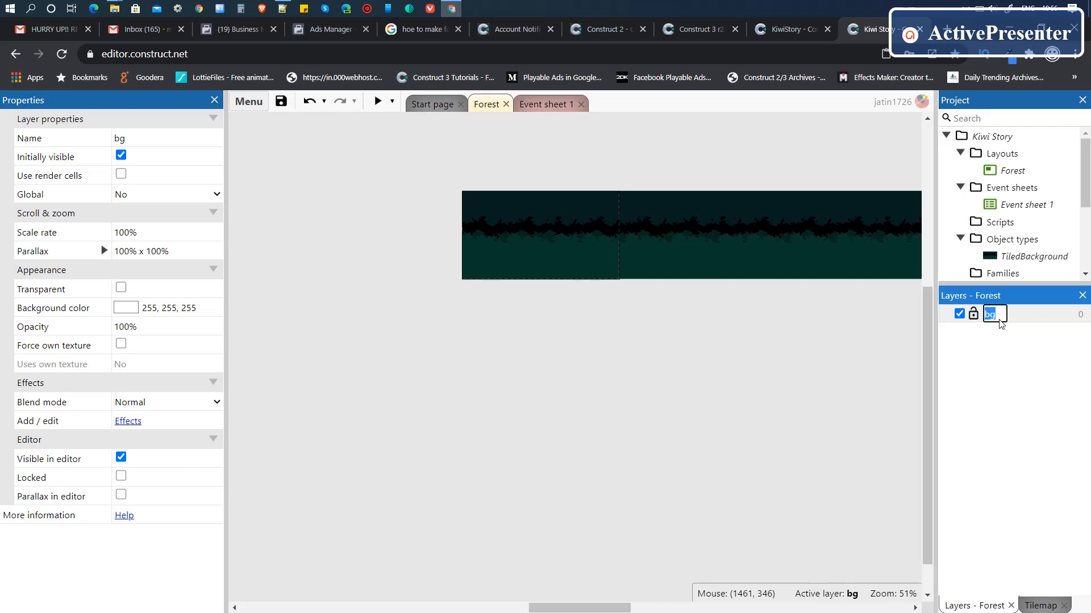
left_click(968, 410)
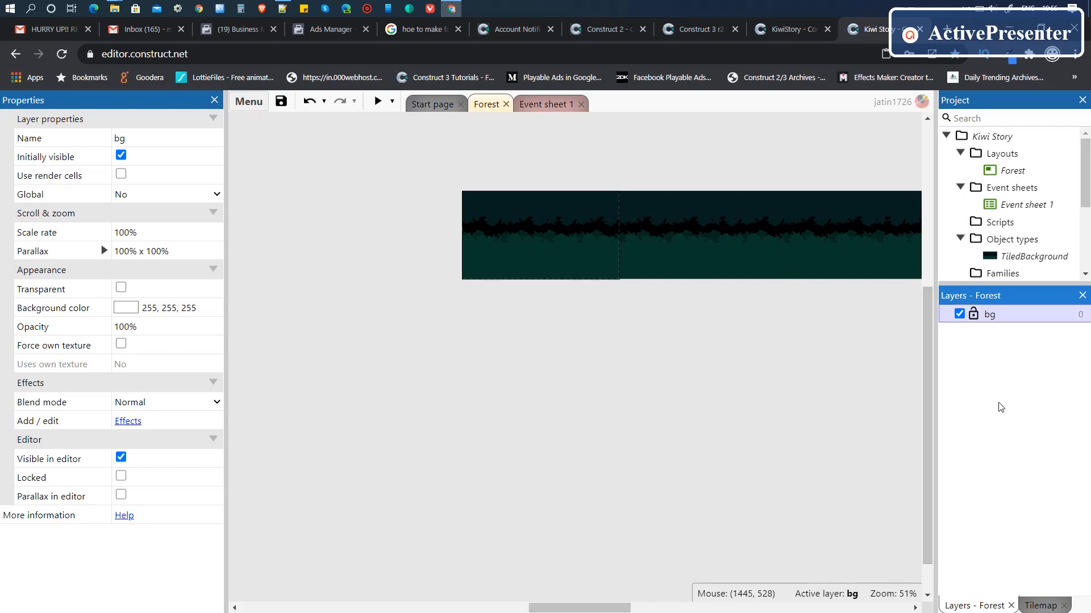
Step: Add a new layer above bg and name it bg2
right_click(988, 398)
left_click(960, 408)
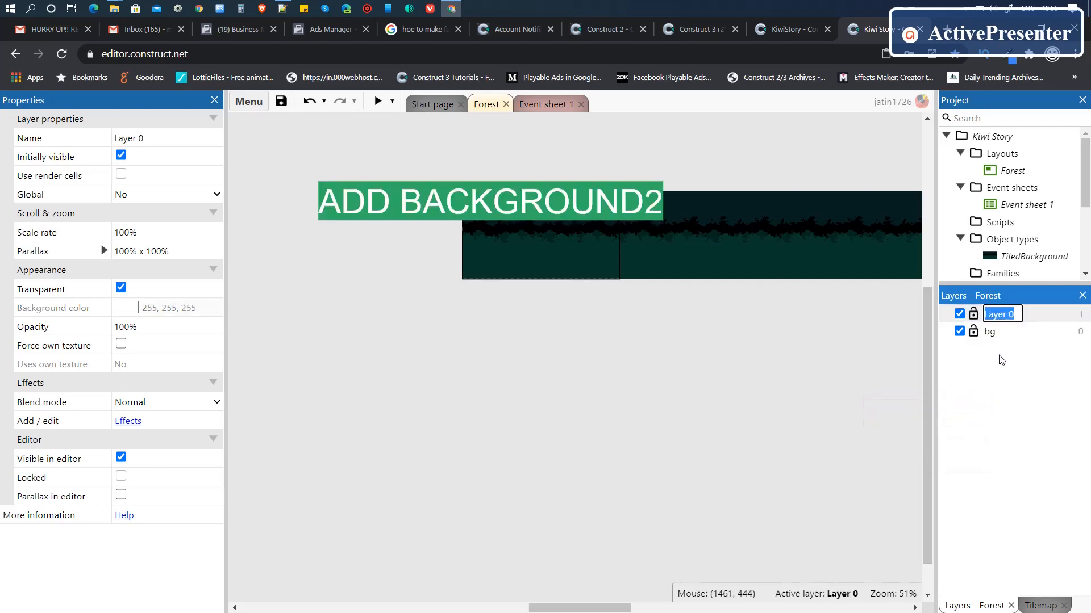
type("bg2")
key("Return")
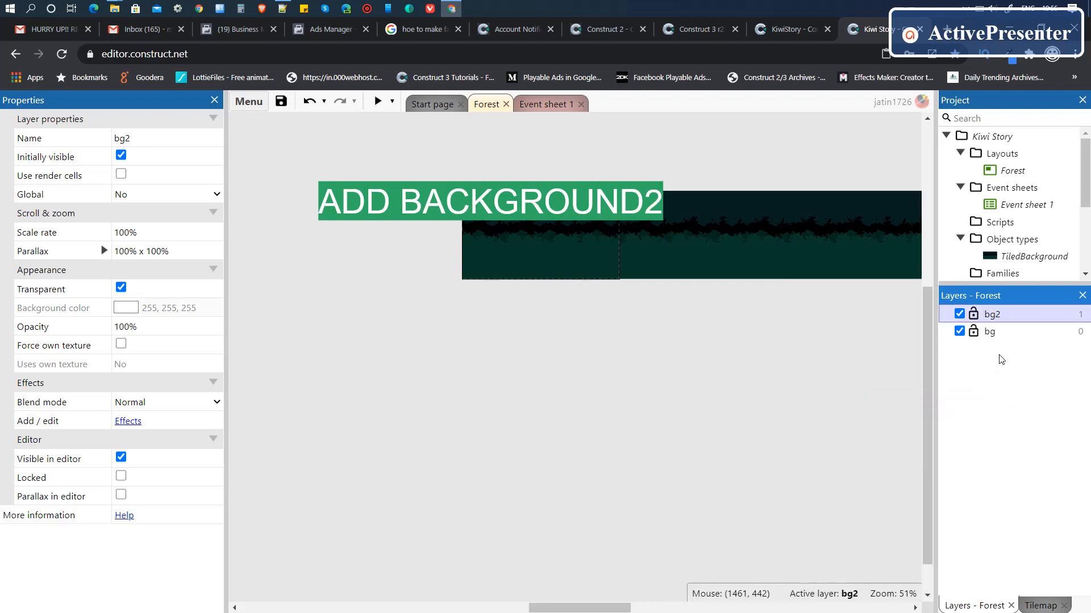
Step: Insert a second Tiled Background object on the bg2 layer, below the first background, using the bg_forest_1-default-000 image
right_click(589, 366)
left_click(610, 378)
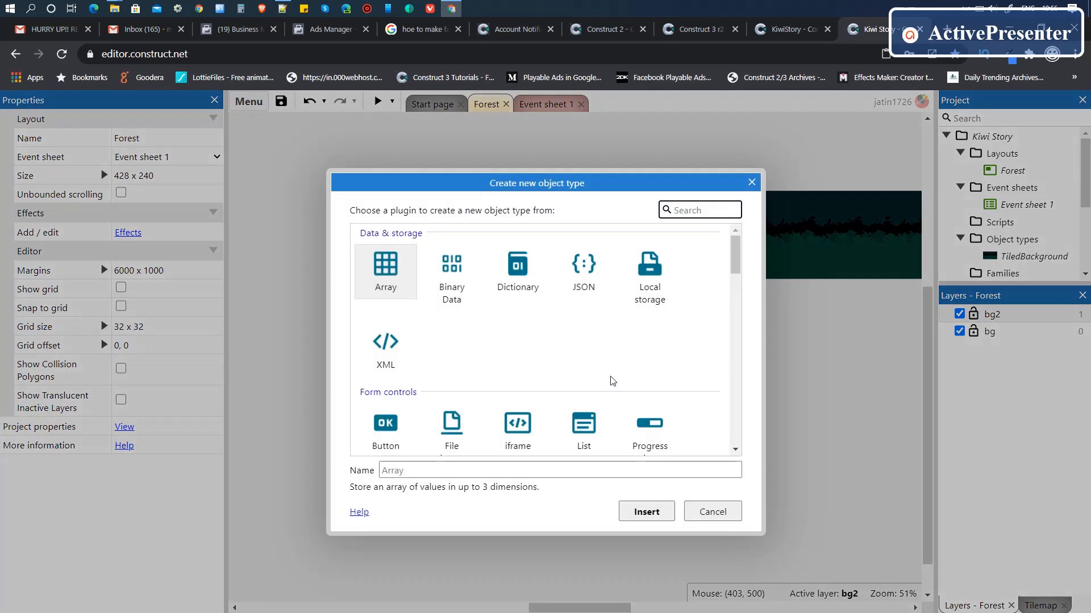
type("tile")
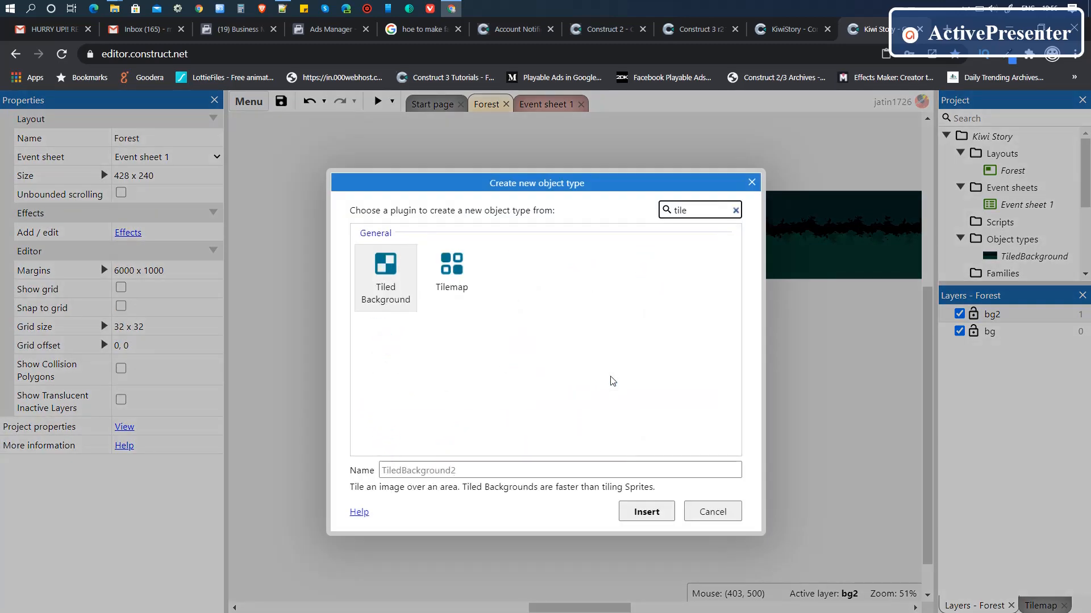
key("Return")
left_click(613, 381)
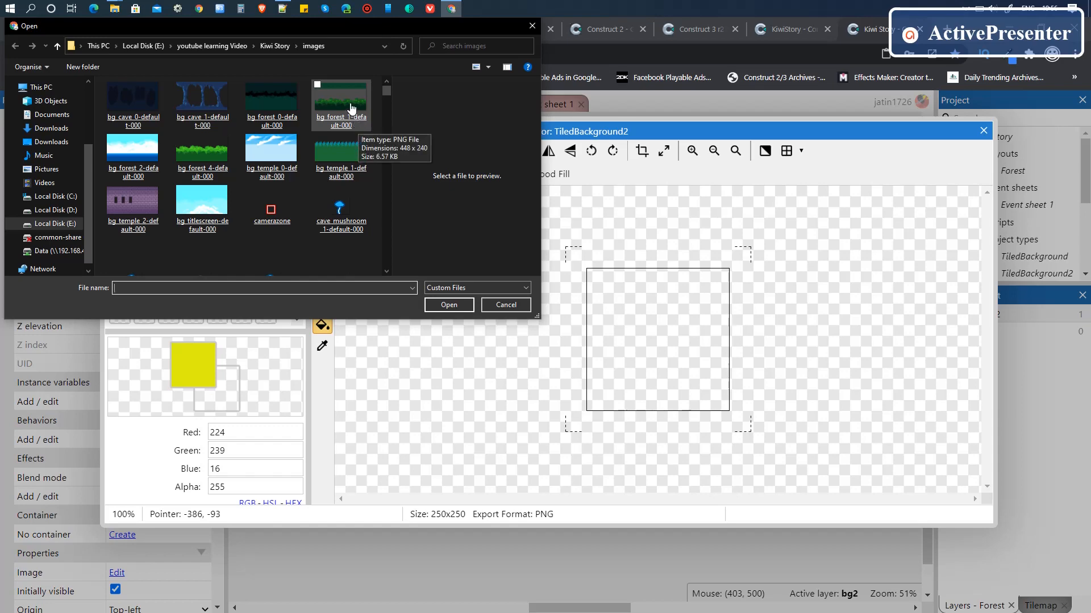
double_click(341, 104)
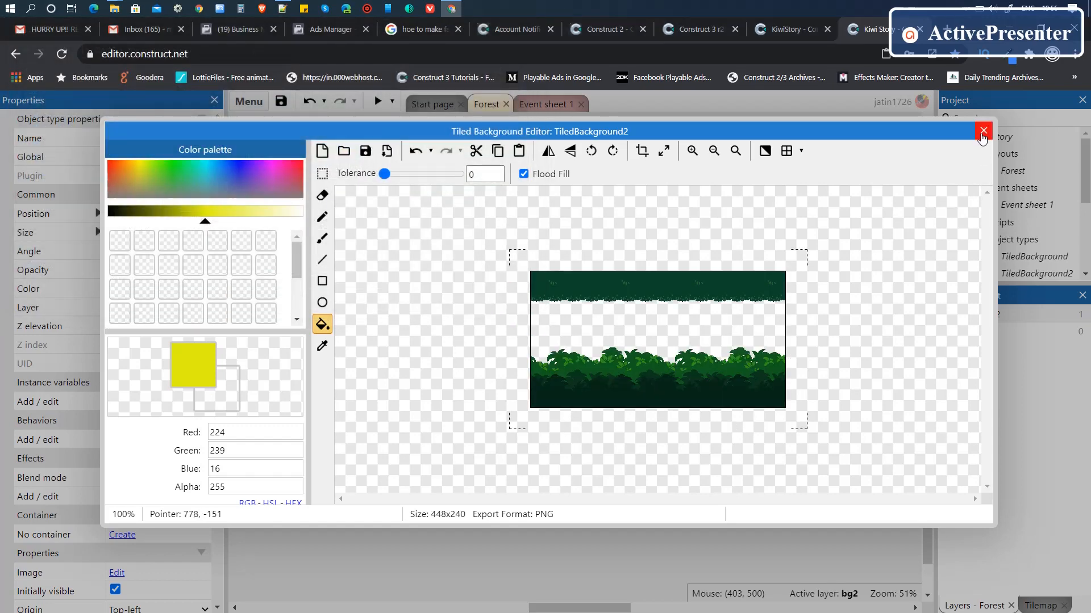
left_click(982, 134)
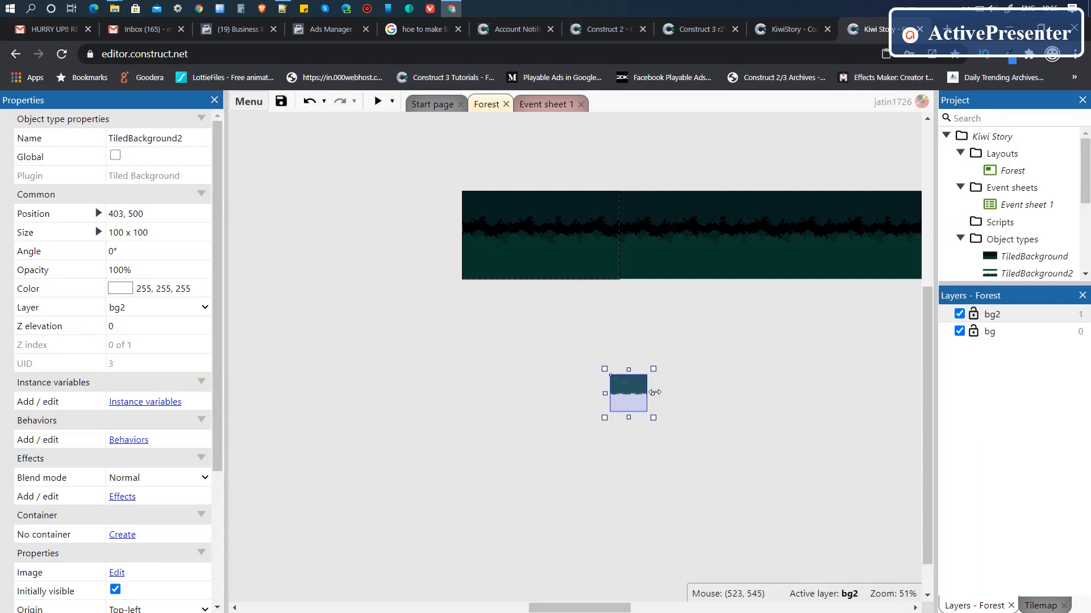
Step: Enlarge the second tiled background to about 504 x 245 and place it over the first one's upper-left corner
left_click_drag(654, 393, 795, 393)
left_click_drag(640, 395, 495, 213)
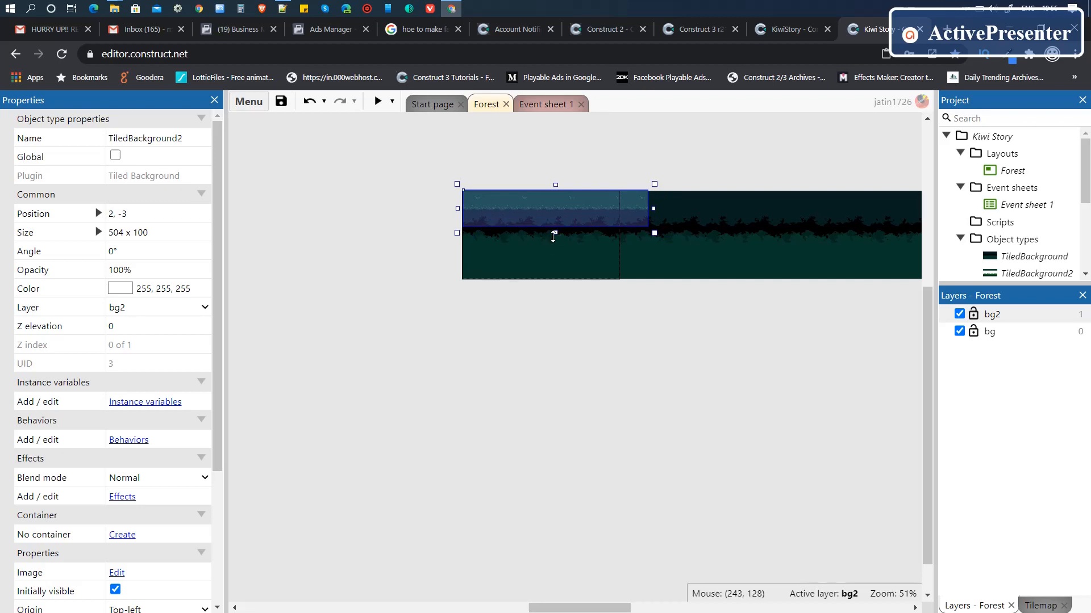
left_click_drag(555, 233, 552, 287)
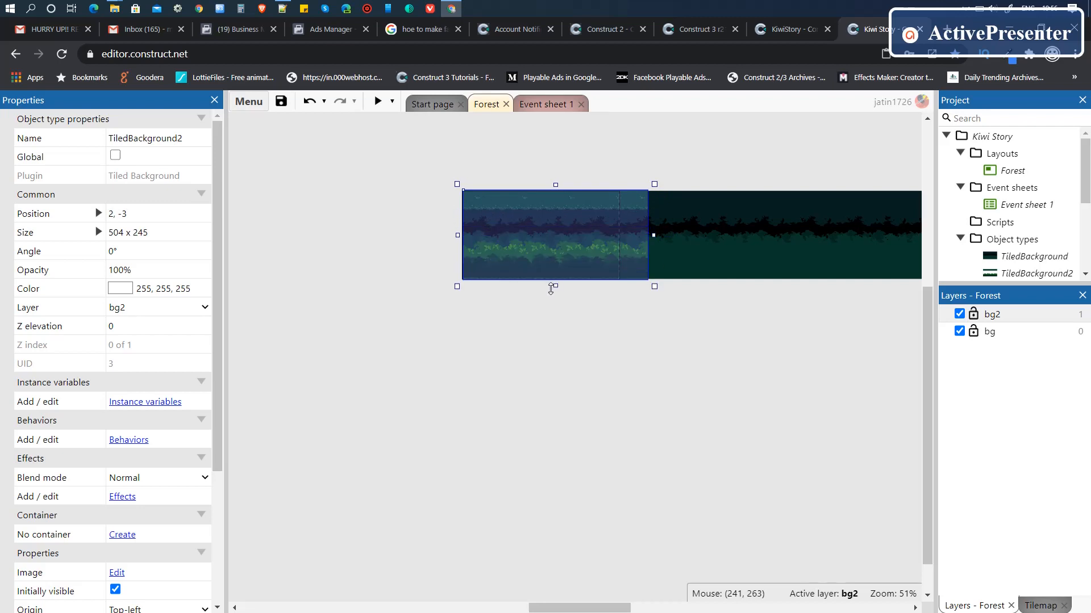
Step: Copy the first tiled background's size, 1662 x 240, to the second tiled background on bg2
left_click(740, 242)
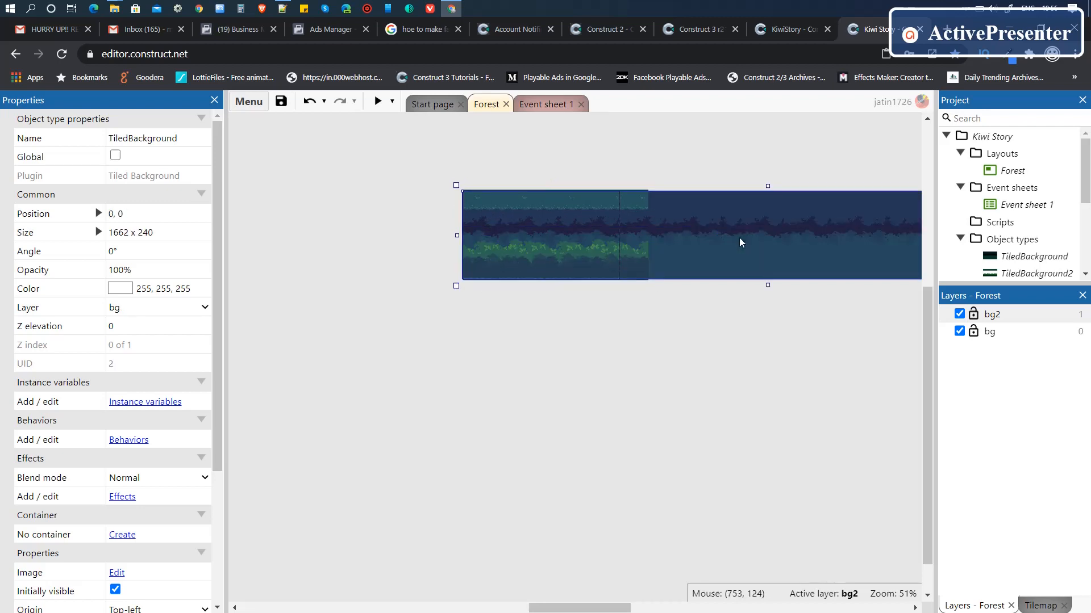
left_click(159, 230)
key("ctrl+c")
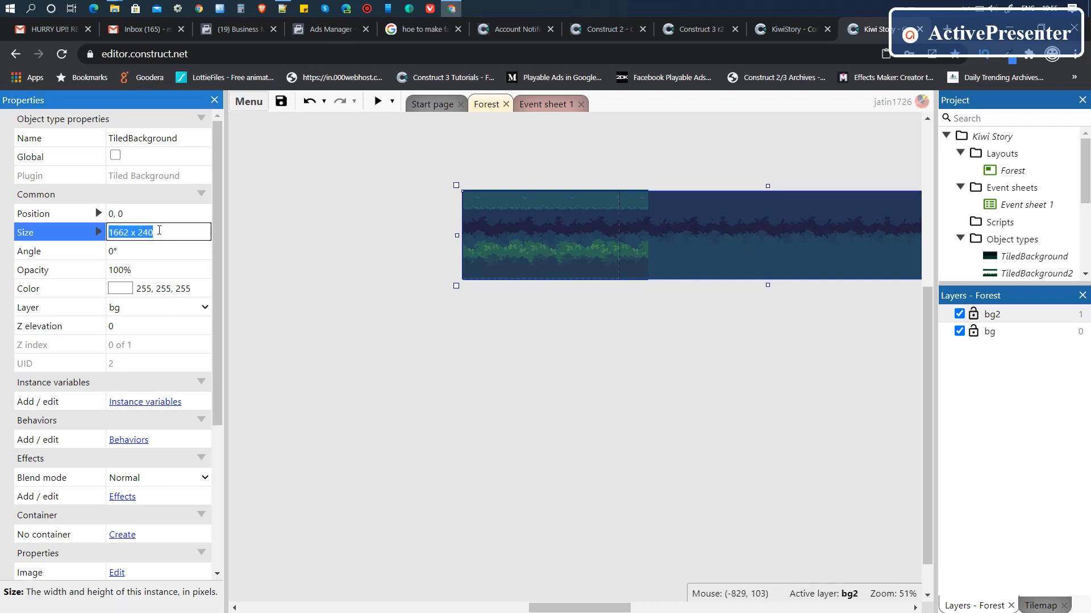
left_click(531, 274)
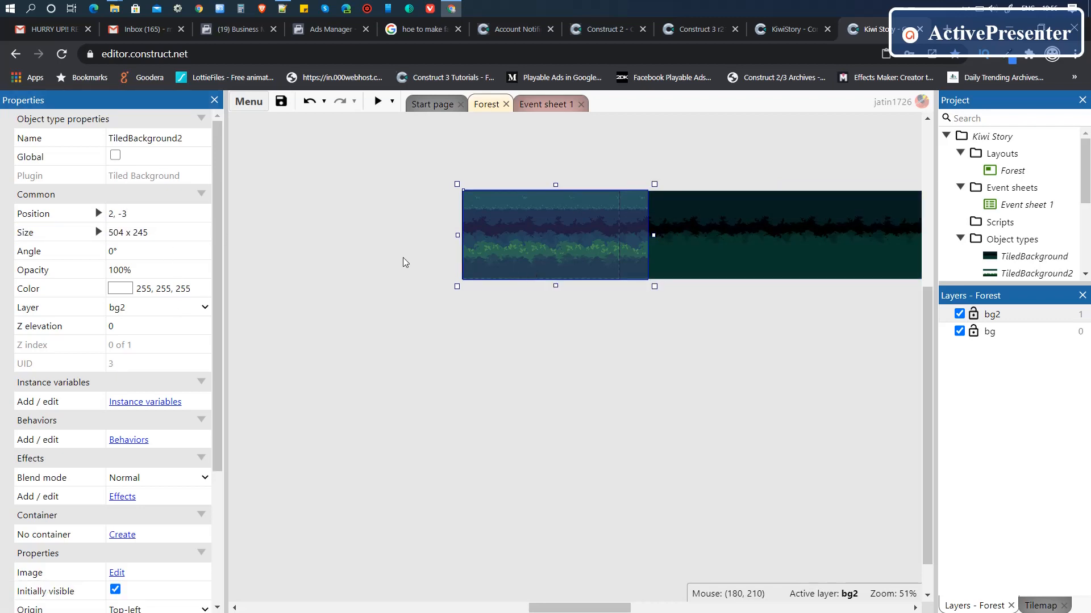
left_click(171, 234)
key("ctrl+v")
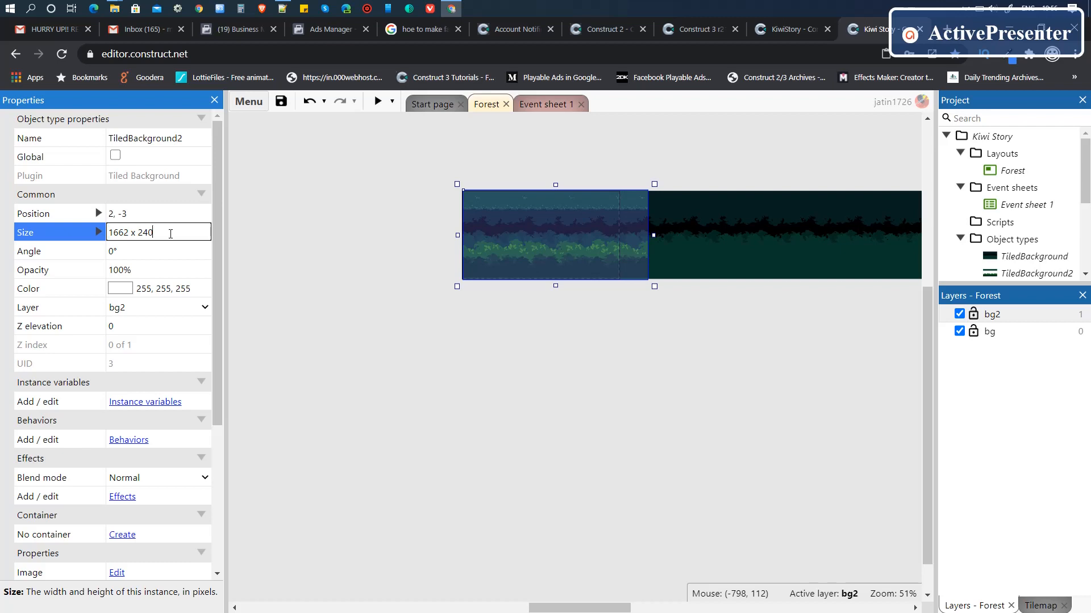
key("Tab")
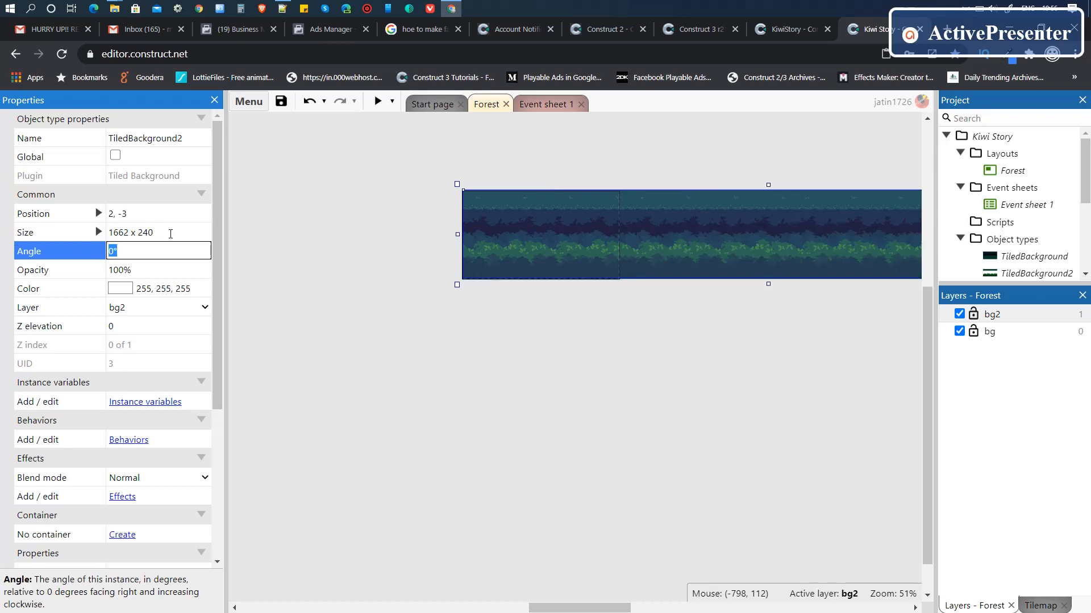
left_click(526, 329)
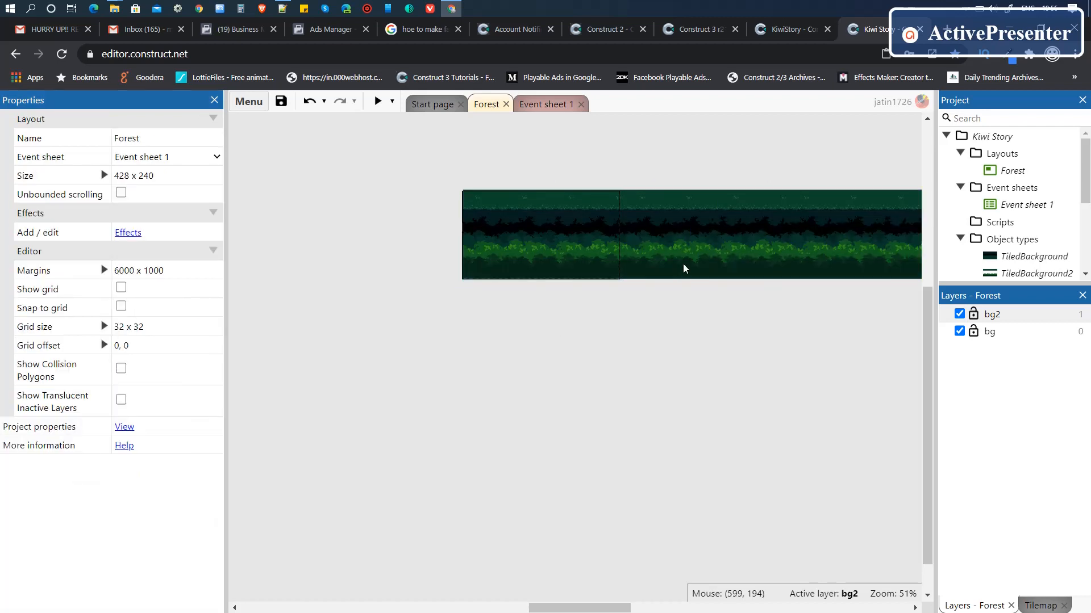
Step: Turn the bg2 layer's transparency off and on again, and compare its settings with those of the bg layer
left_click(998, 319)
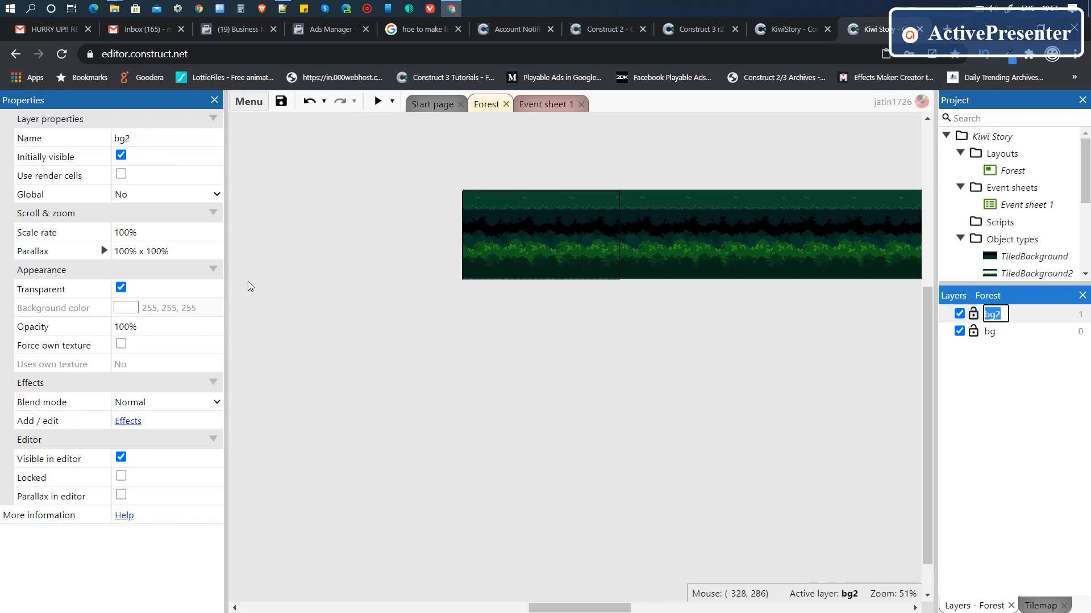
left_click(121, 287)
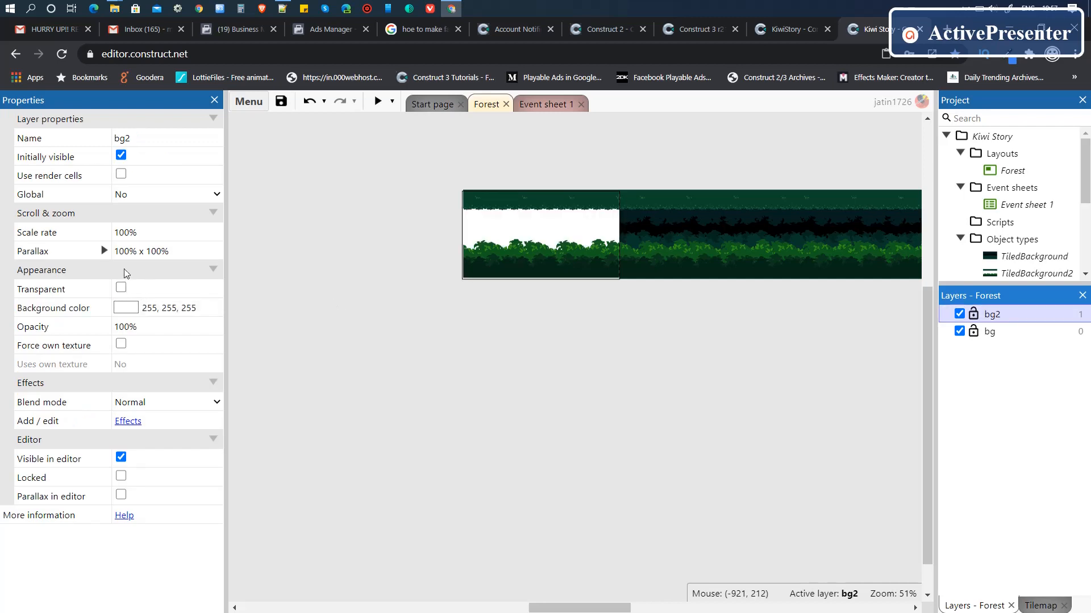
left_click(121, 288)
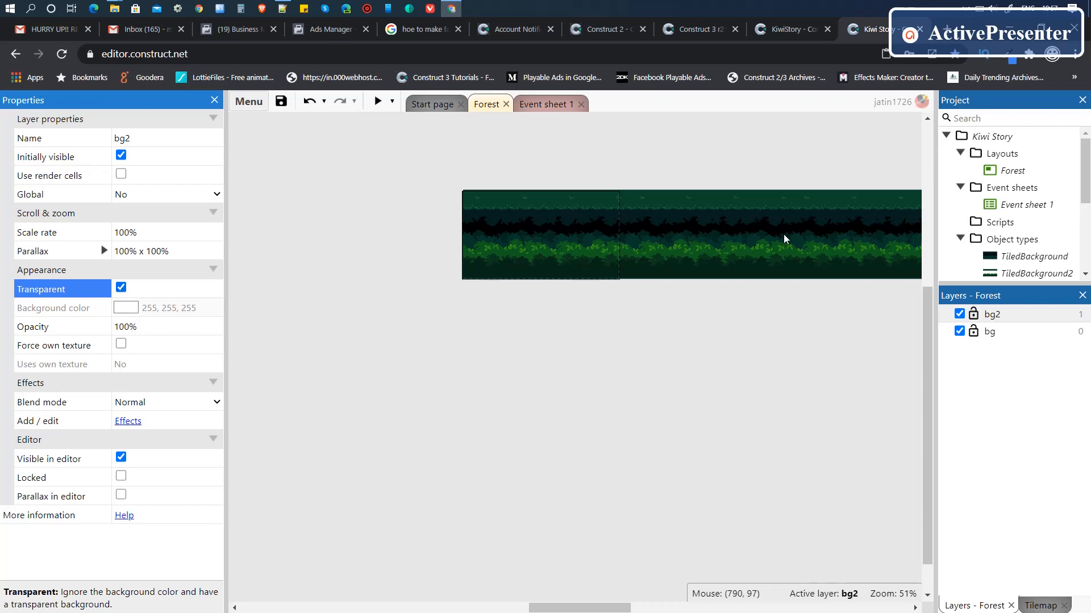
left_click(1011, 332)
left_click(998, 314)
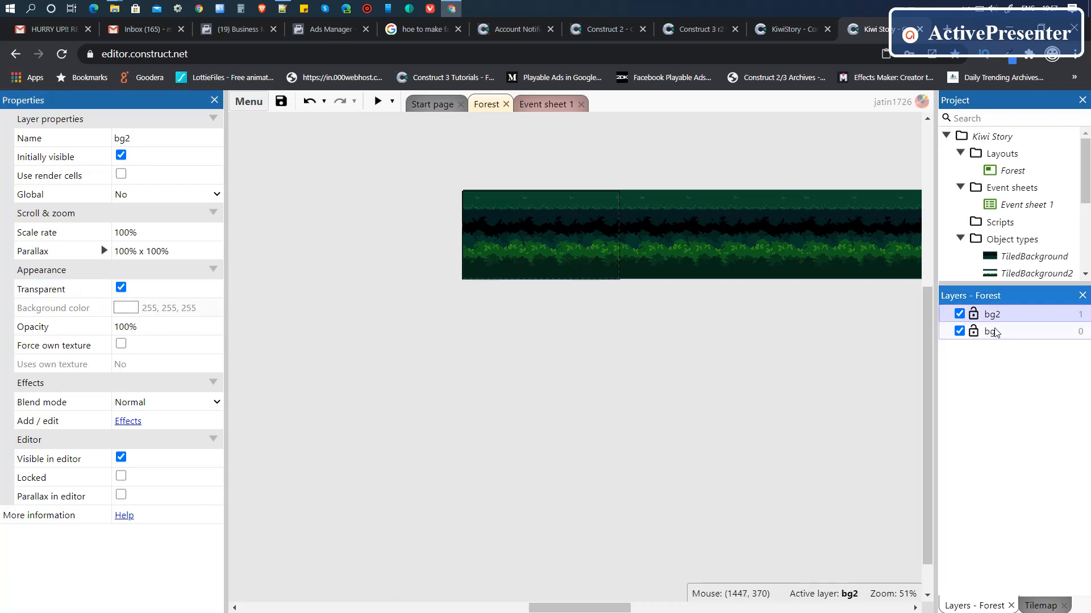
left_click(995, 332)
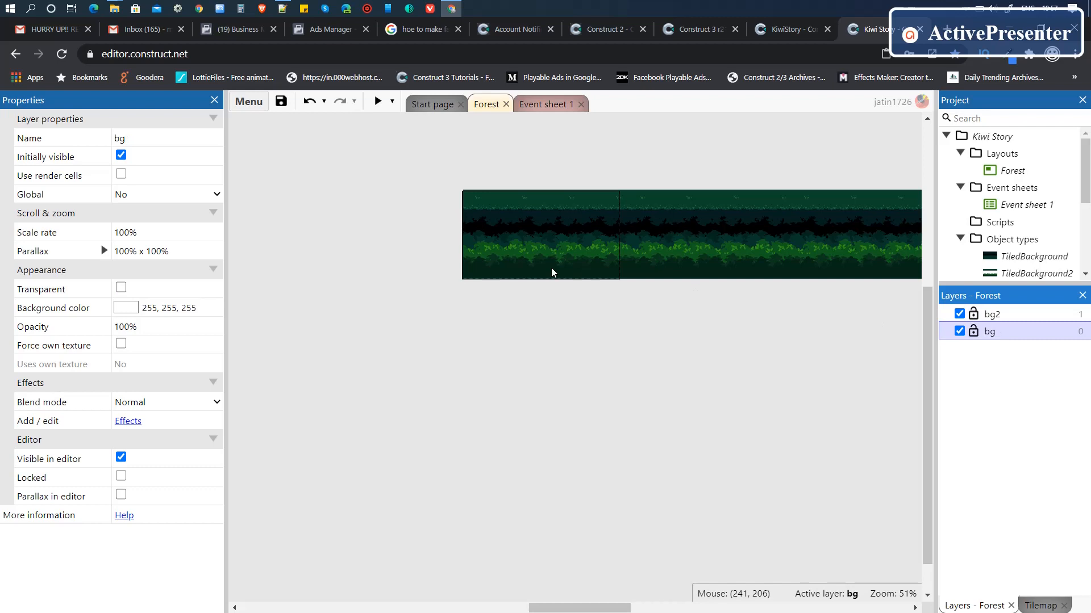
left_click(558, 323)
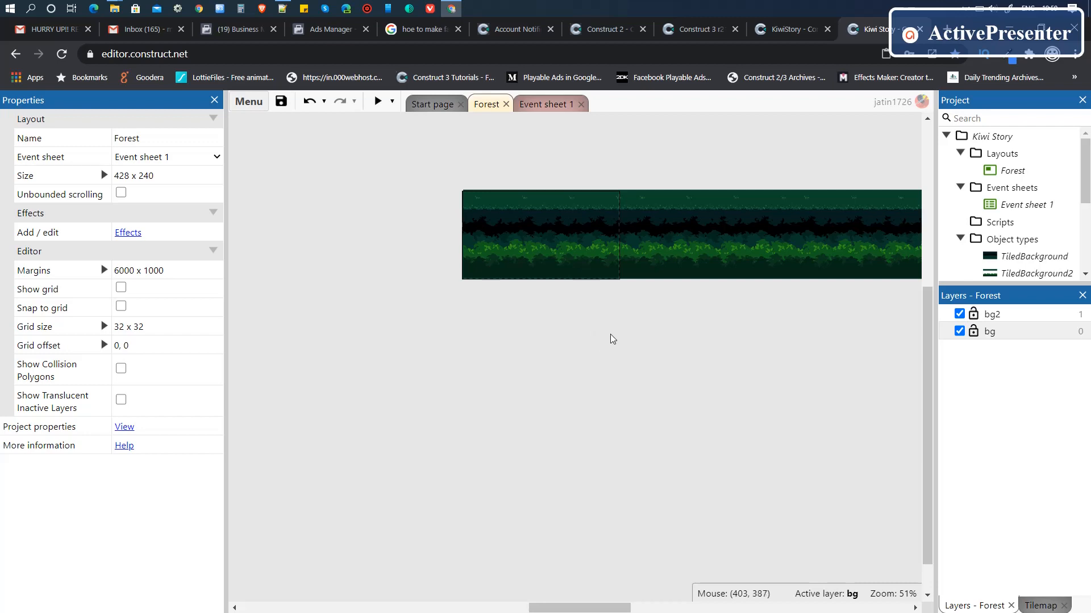
Step: Add a new layer above bg2 and name it tilemap
left_click(989, 318)
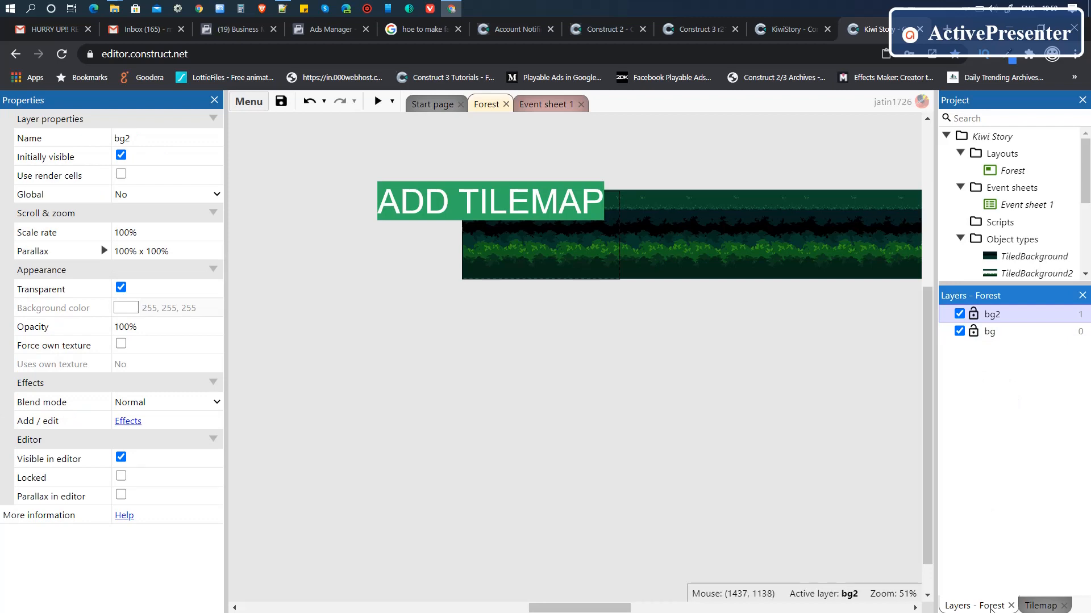
right_click(988, 487)
left_click(940, 369)
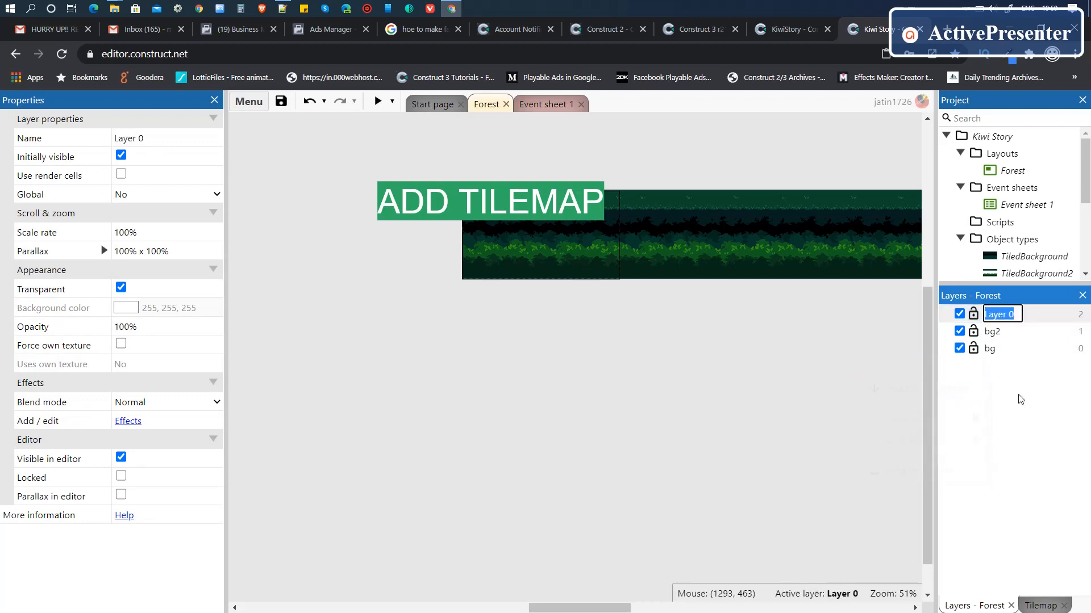
type("tilemap")
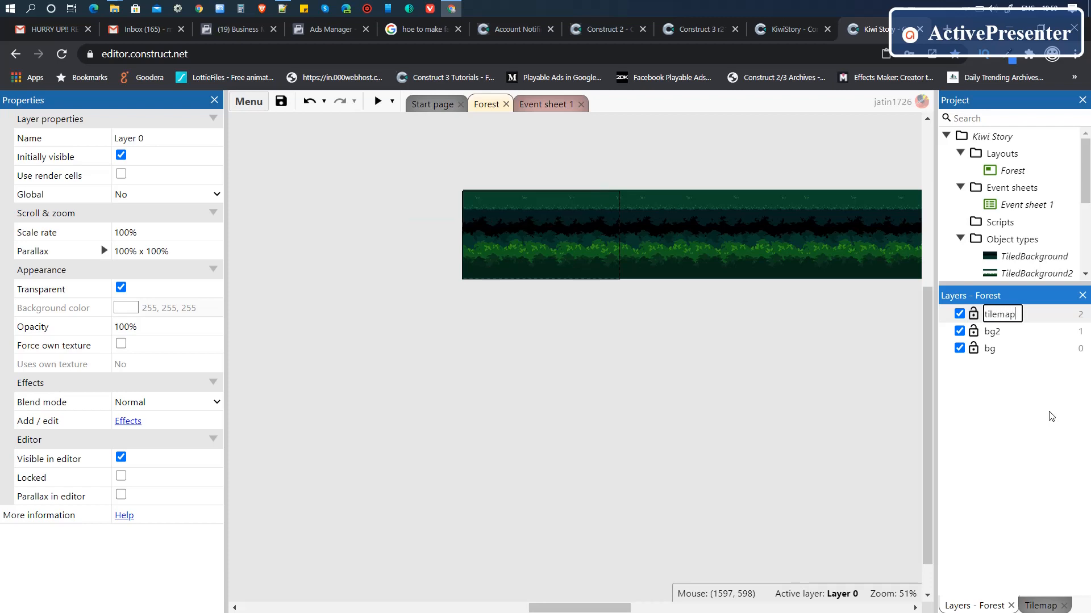
key("Return")
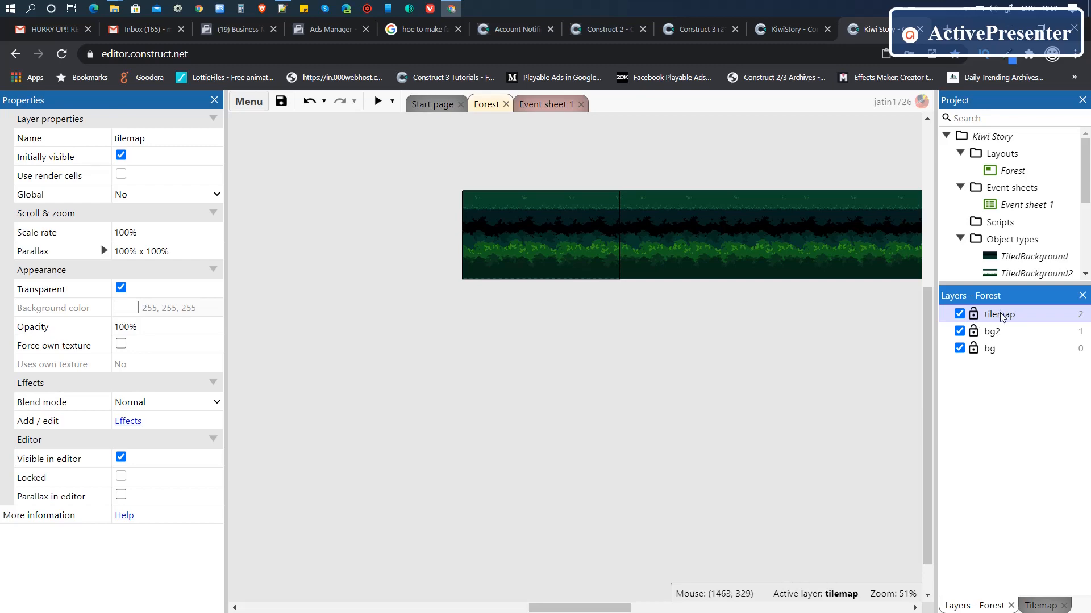
Step: Insert a Tilemap object on the tilemap layer
right_click(629, 329)
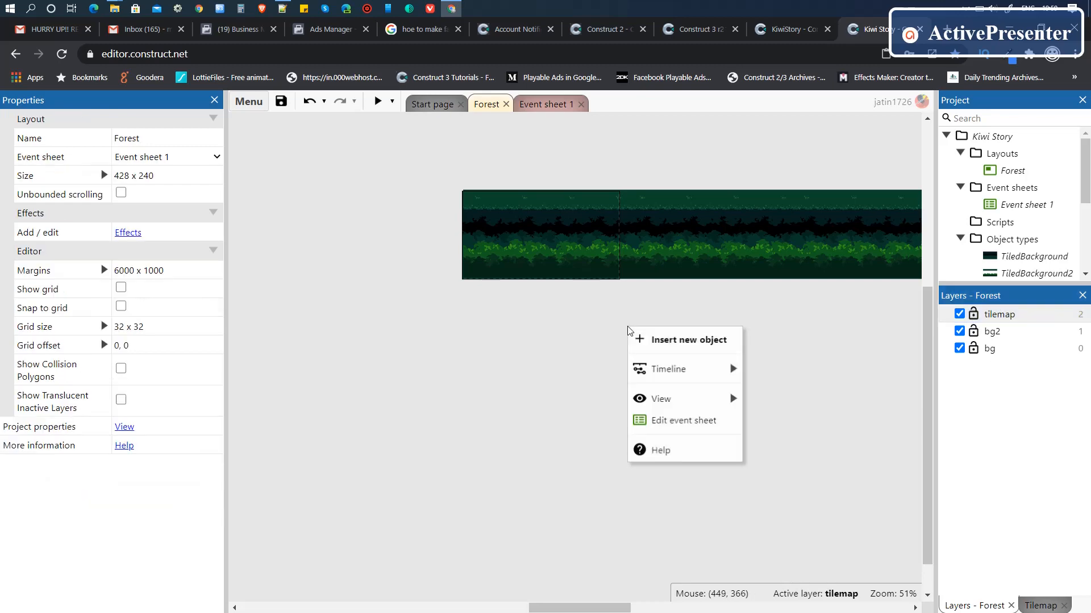
left_click(663, 342)
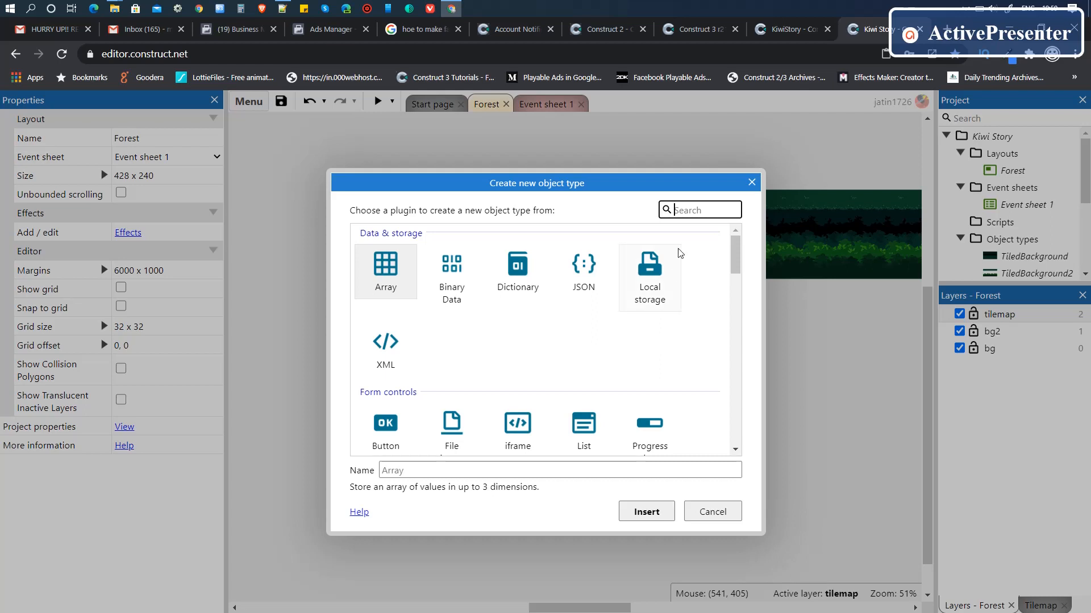
type("ti")
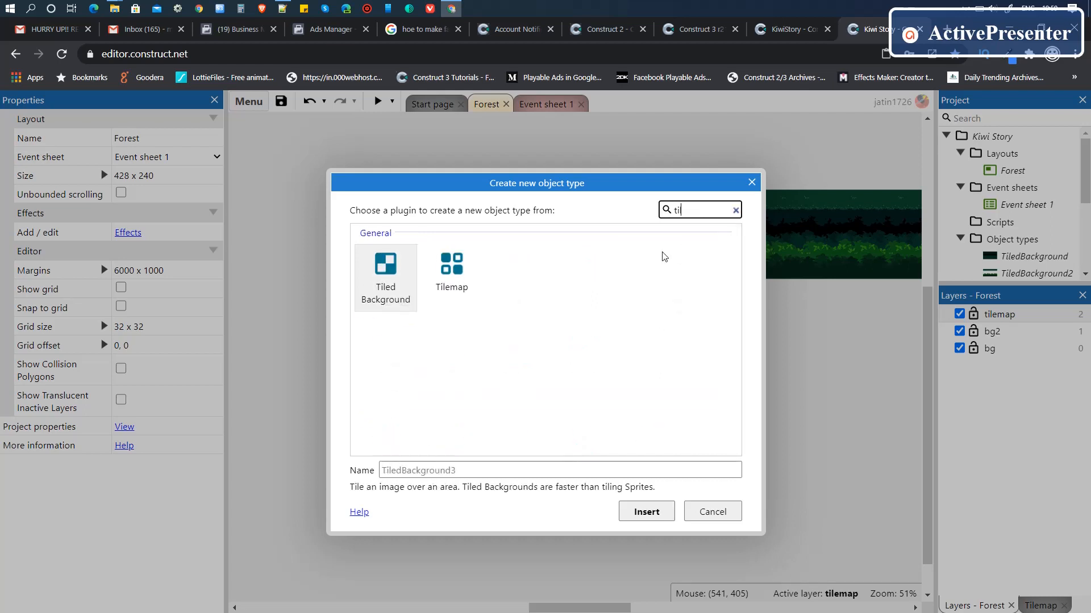
type("l")
left_click(455, 272)
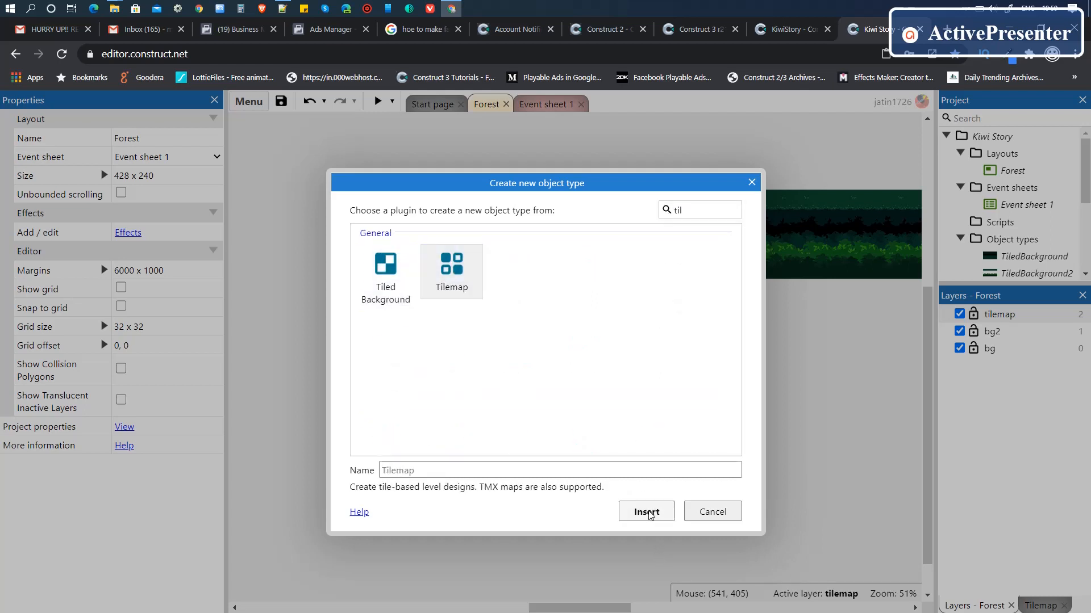
left_click(648, 512)
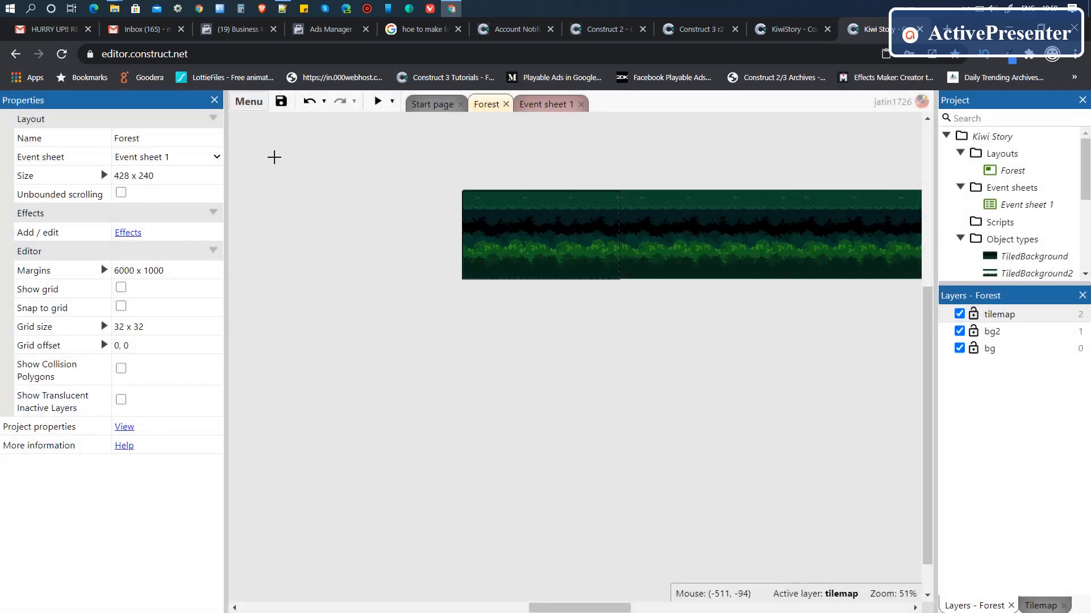
left_click(274, 157)
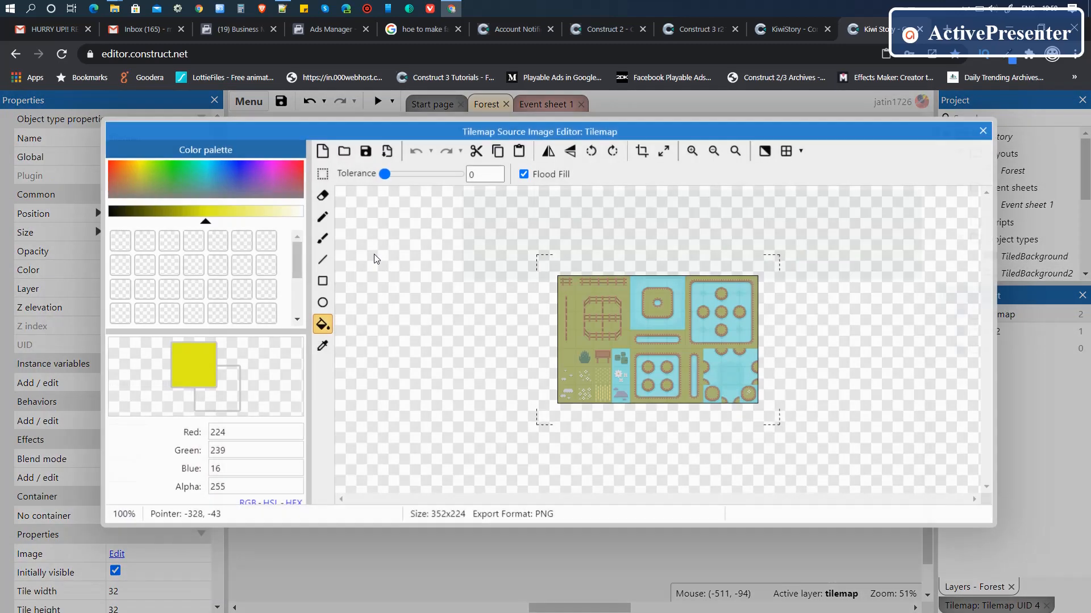
Step: Load the tm_forest image from the Kiwi Story images folder as the tilemap's source image and close the image editor
left_click(343, 151)
scroll(341, 212, "down", 1)
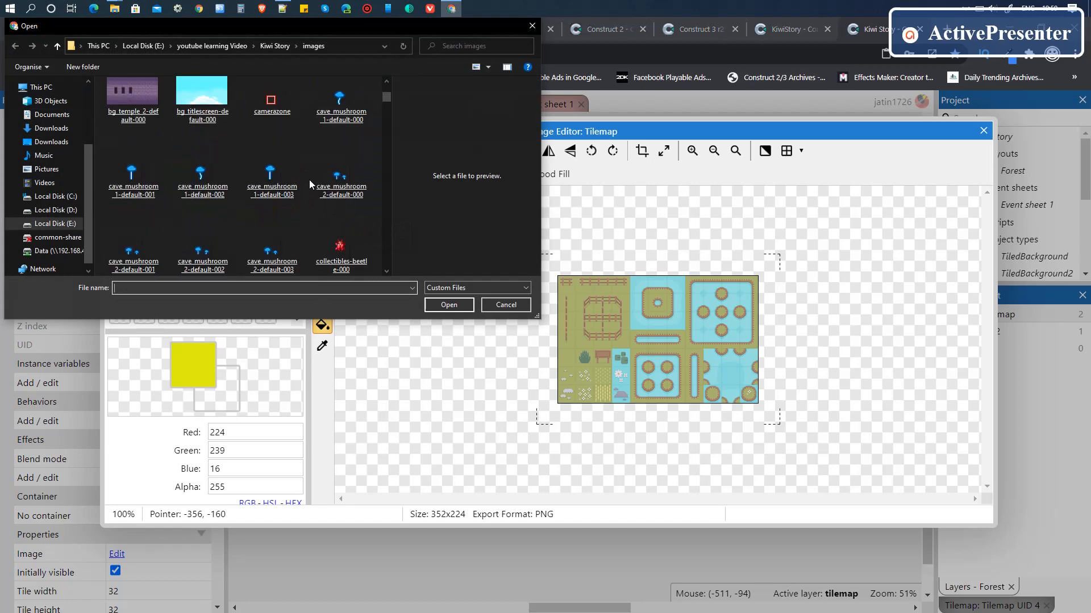
scroll(309, 180, "down", 5)
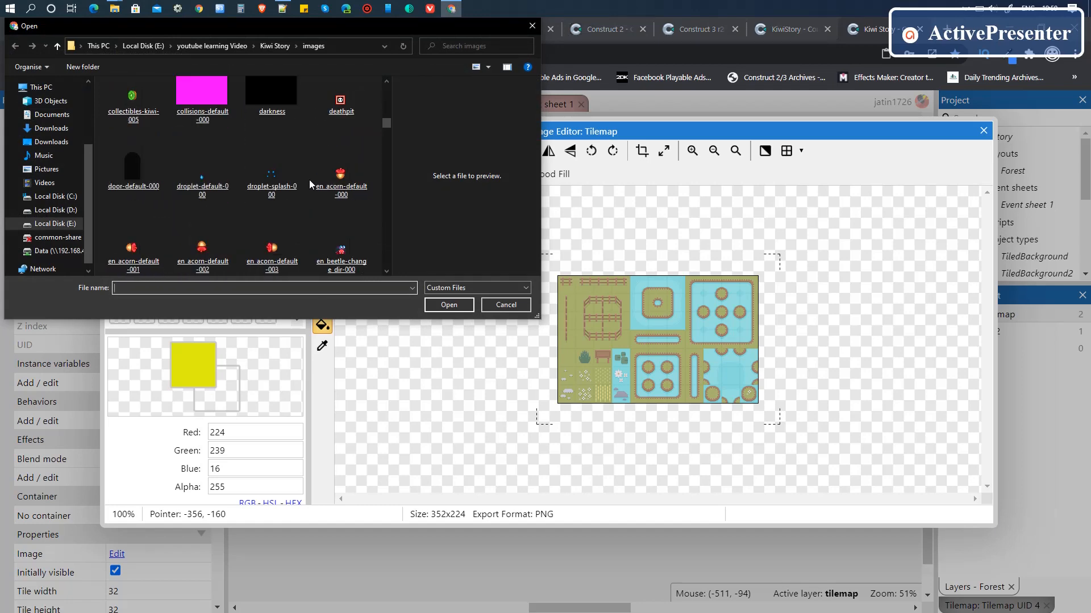
scroll(309, 179, "down", 3)
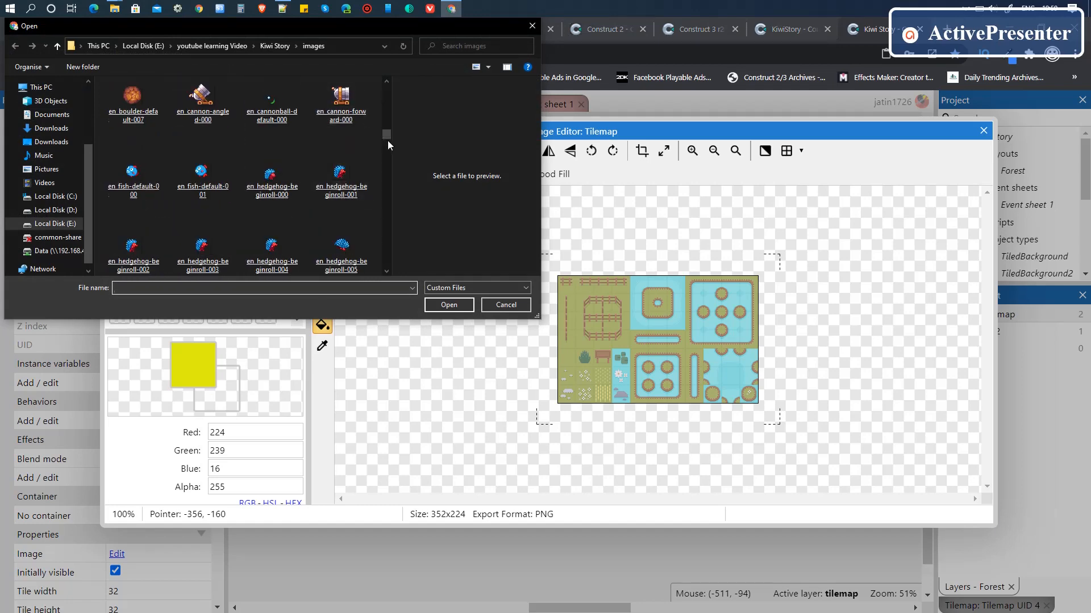
scroll(383, 260, "up", 2)
left_click_drag(384, 136, 386, 259)
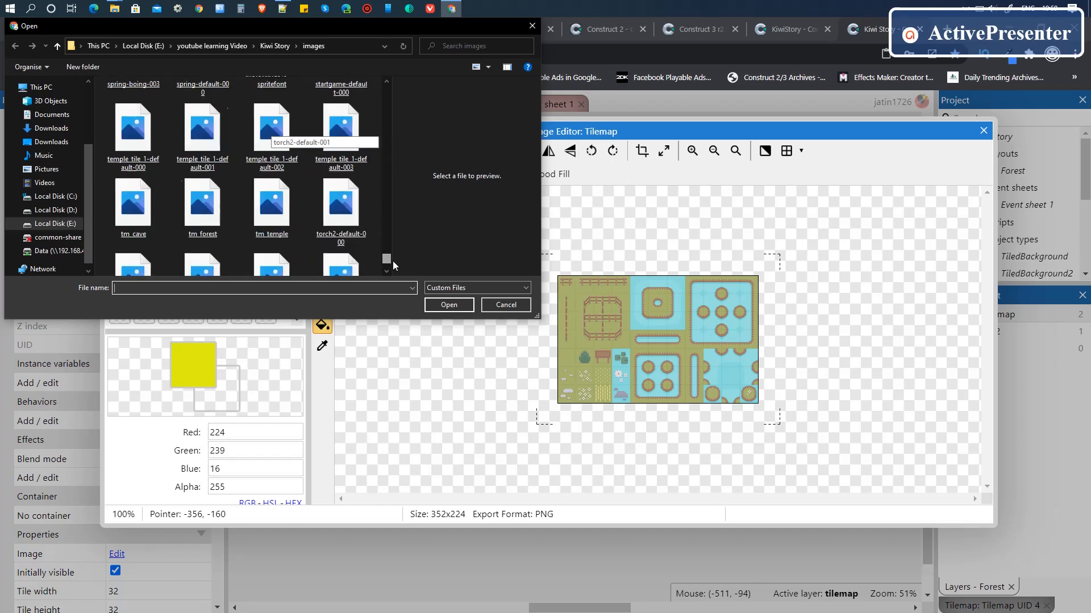
scroll(309, 236, "up", 3)
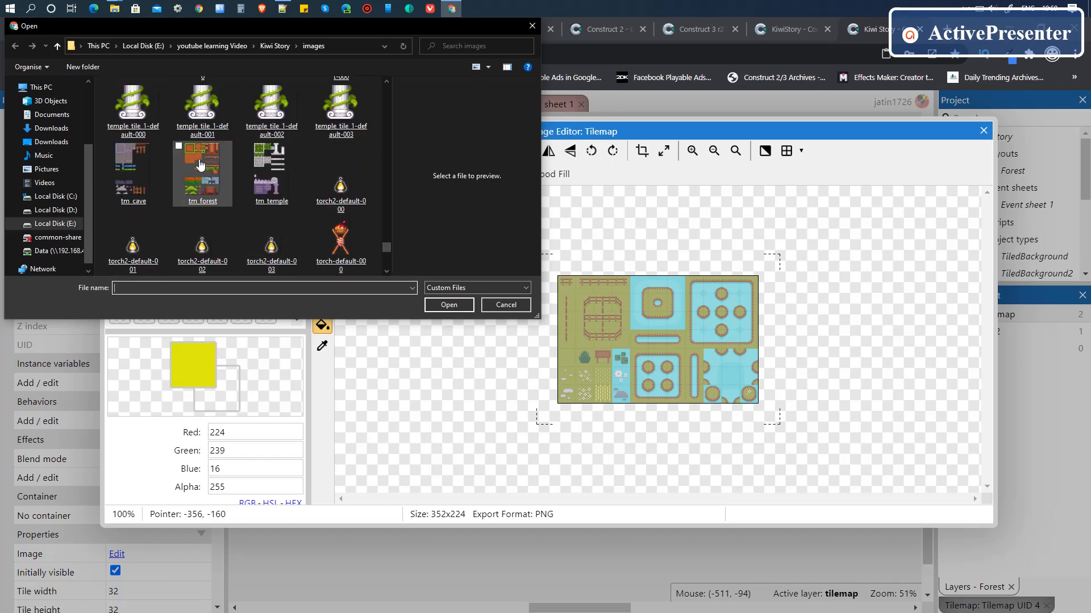
double_click(200, 164)
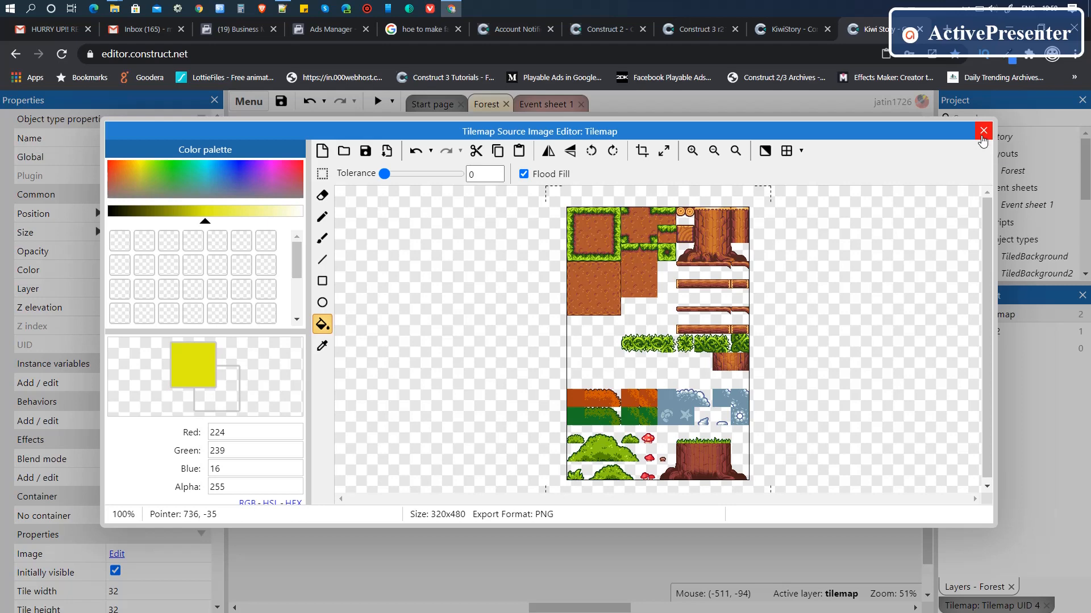
left_click(982, 135)
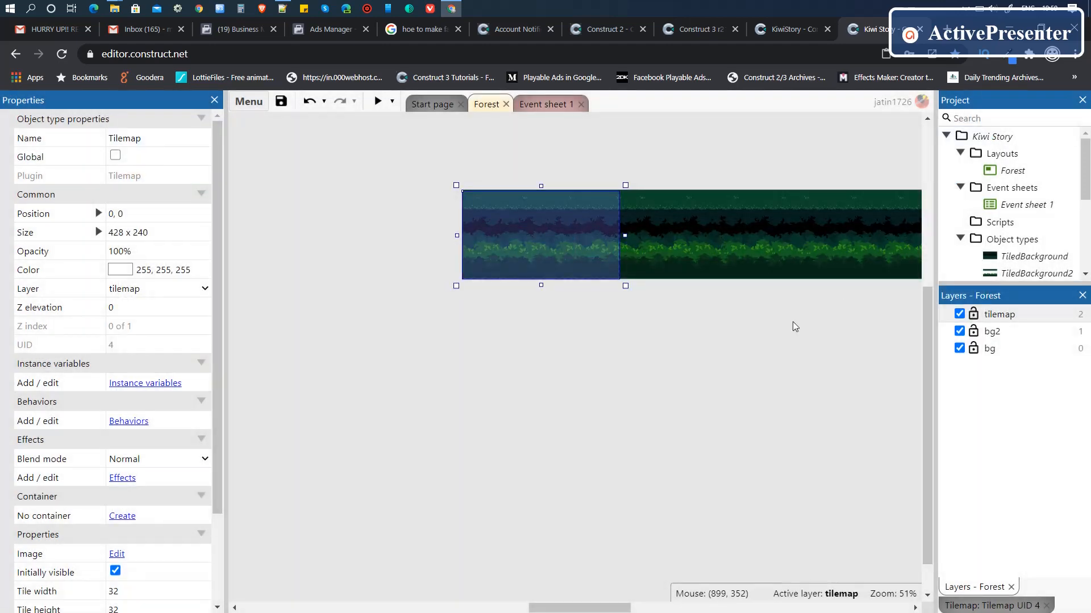
Step: Extend the tilemap past the layout's right edge to a size of about 595 x 240
scroll(650, 397, "up", 5, "ctrl")
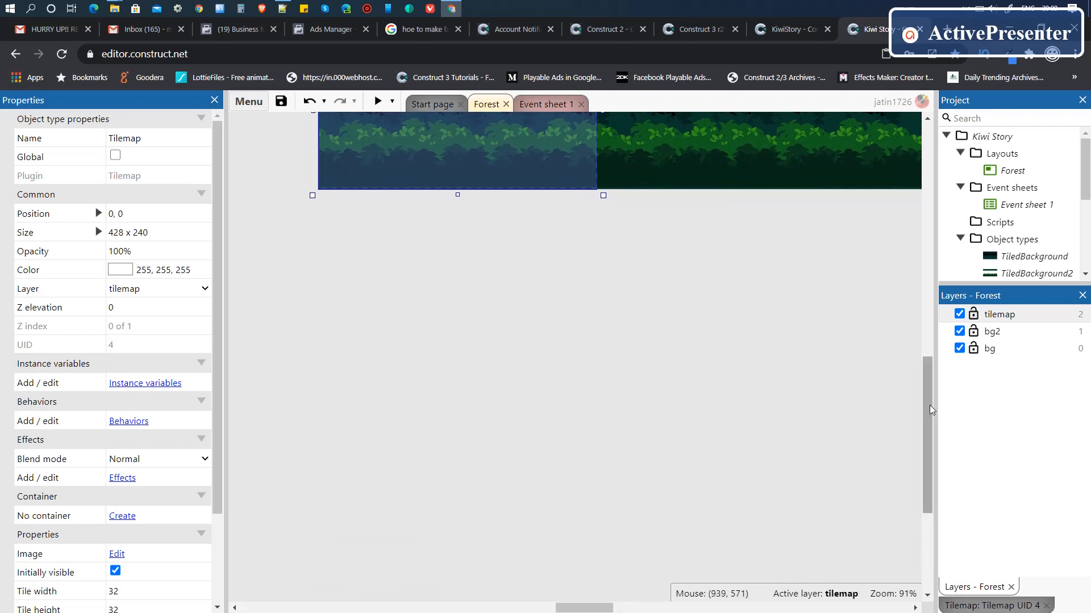
left_click_drag(929, 405, 933, 329)
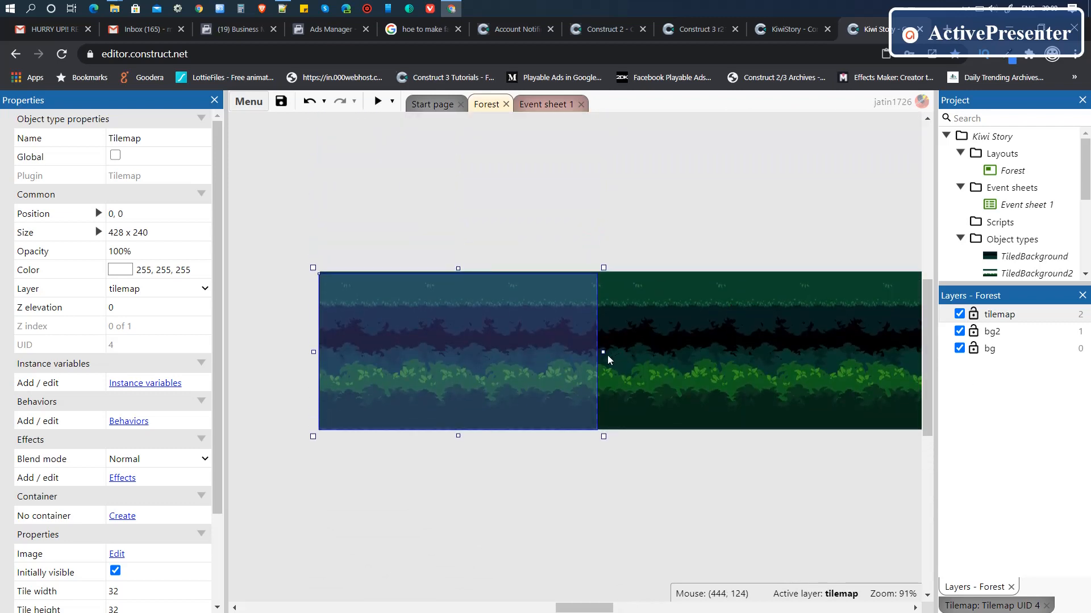
left_click_drag(603, 353, 718, 363)
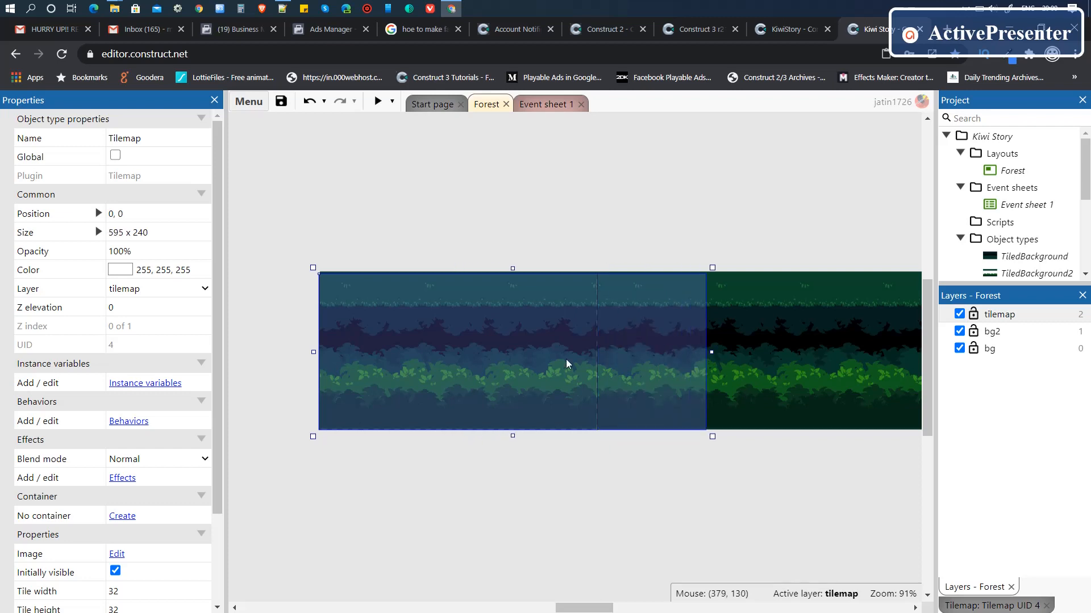
Step: Choose a column of grass-topped dirt tiles for pencil drawing and extend the tilemap downward to a size of about 595 x 261
left_click(1014, 605)
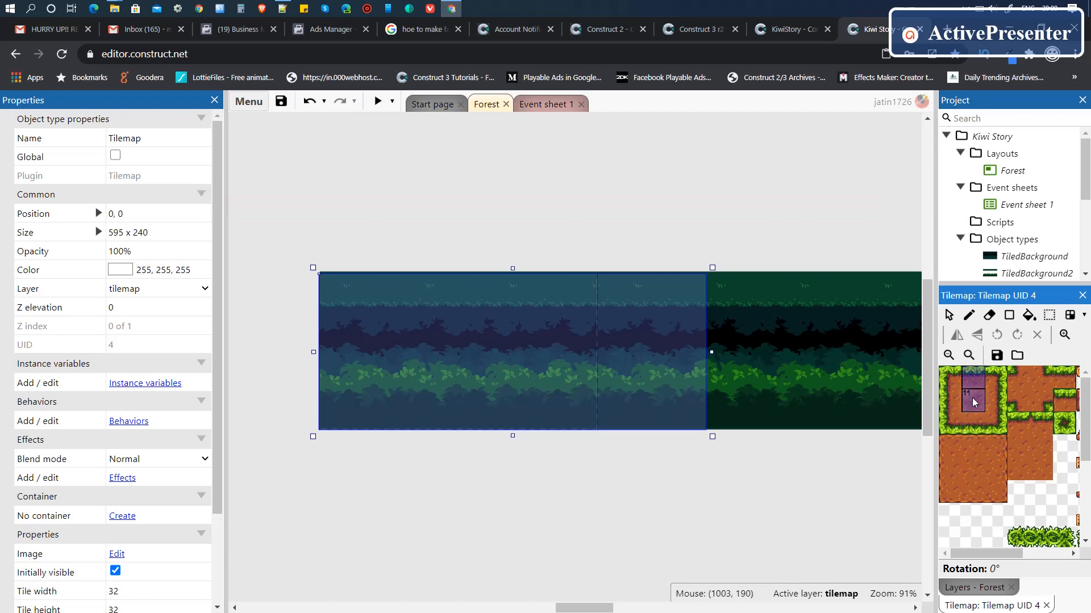
left_click(969, 316)
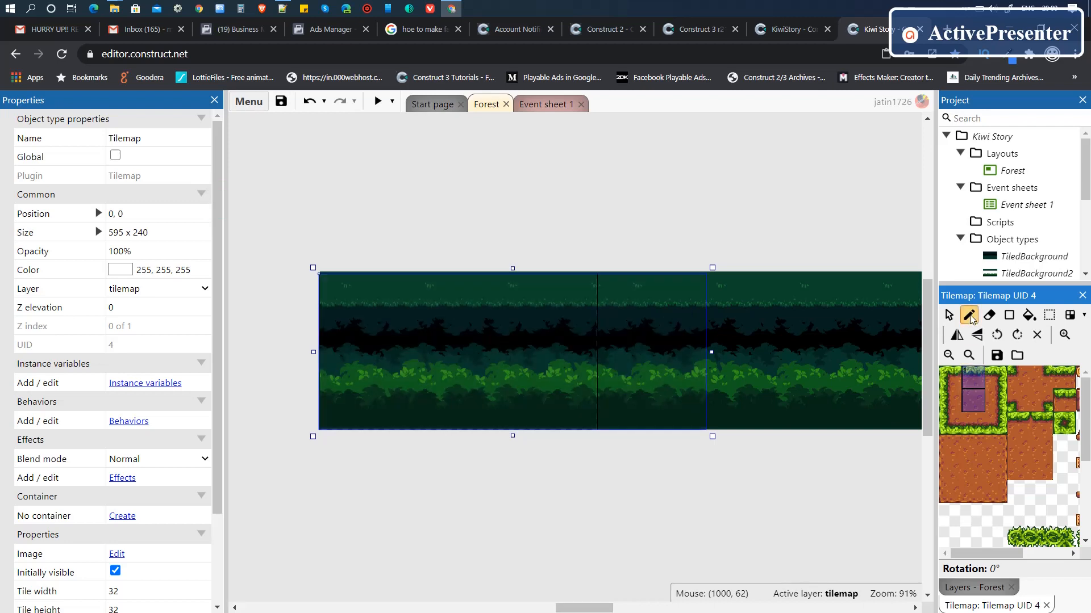
left_click(975, 385)
left_click_drag(975, 384, 975, 397)
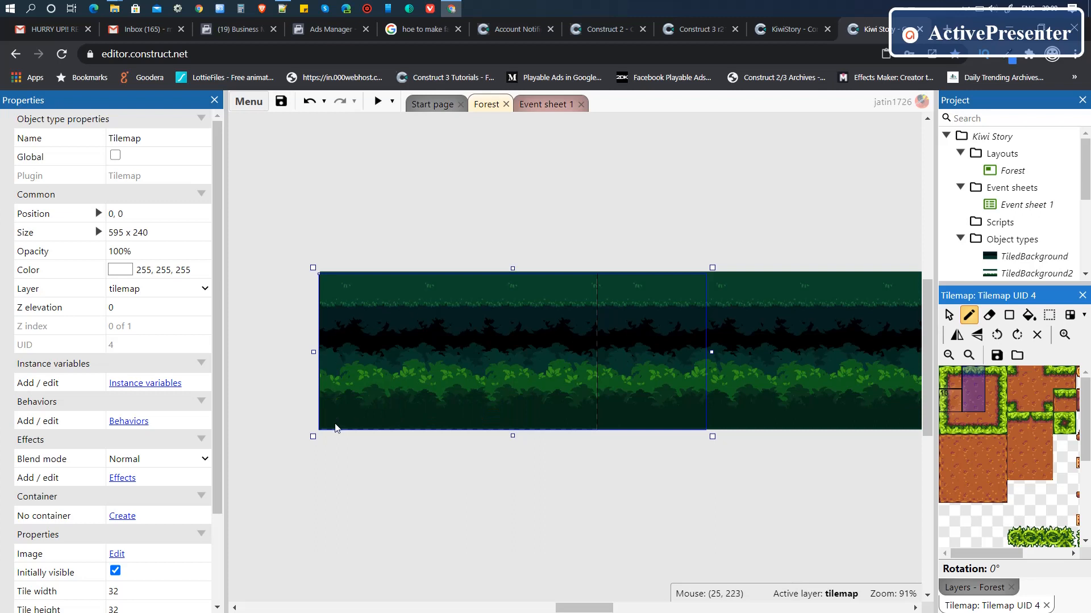
left_click_drag(513, 436, 513, 450)
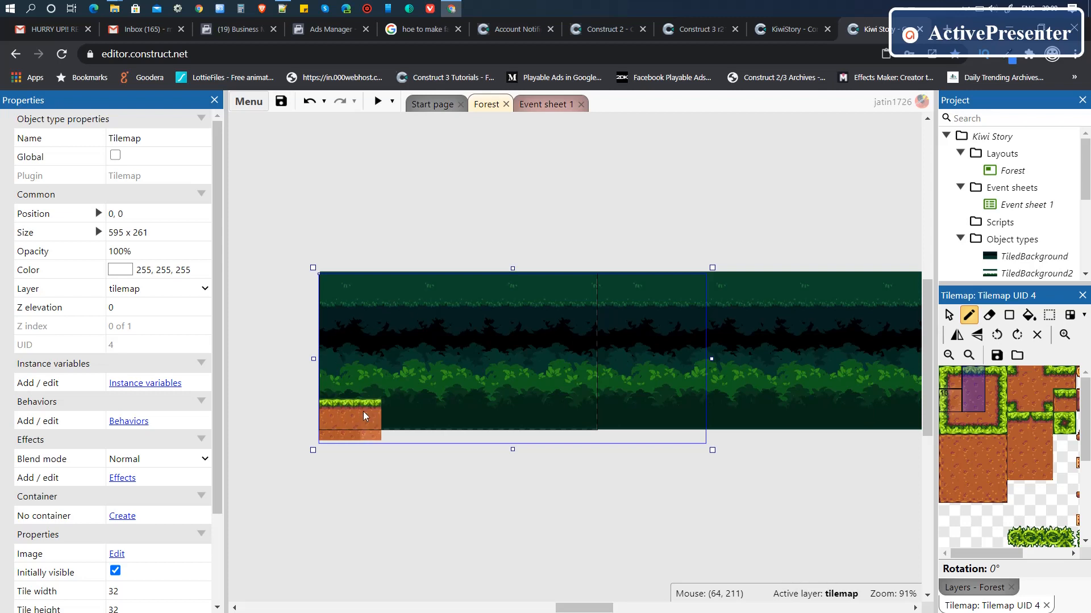
Step: Paint a six-tile-wide strip of grass-topped ground along the bottom from the tilemap's left edge
left_click_drag(363, 411, 407, 411)
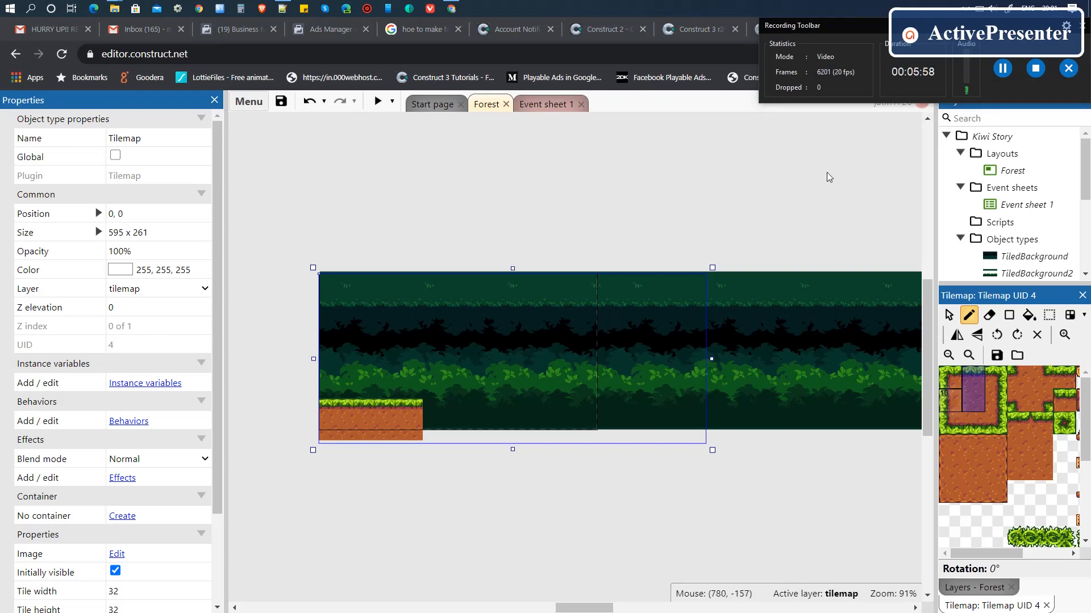
left_click(448, 418)
left_click(433, 415)
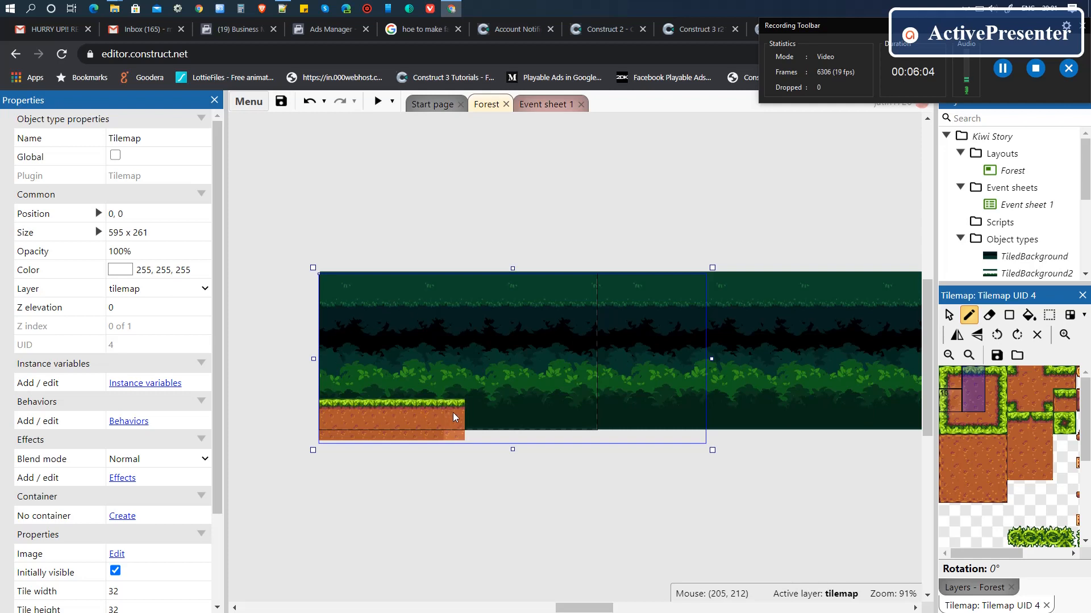
Step: Extend the ground by two columns of plain dirt tiles without grass at the strip's right end
left_click(975, 452)
left_click(975, 465)
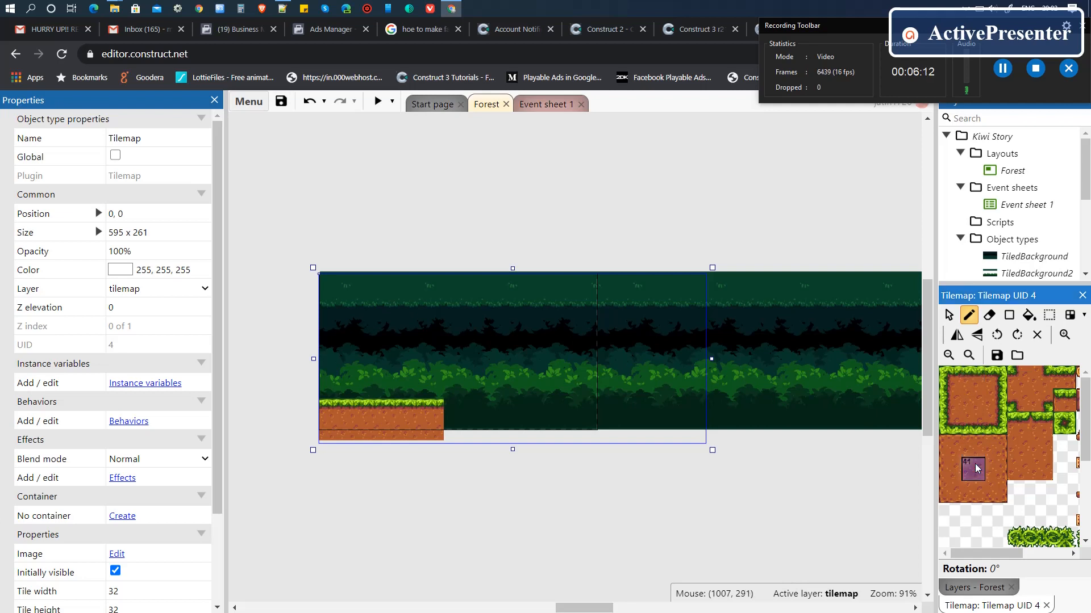
left_click_drag(973, 445, 975, 464)
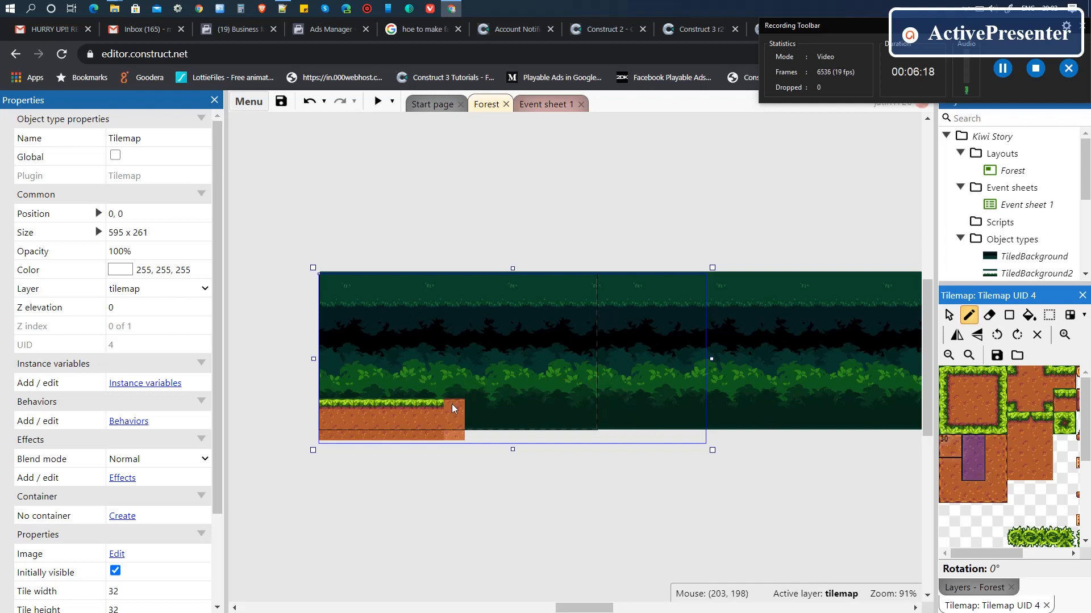
left_click(451, 404)
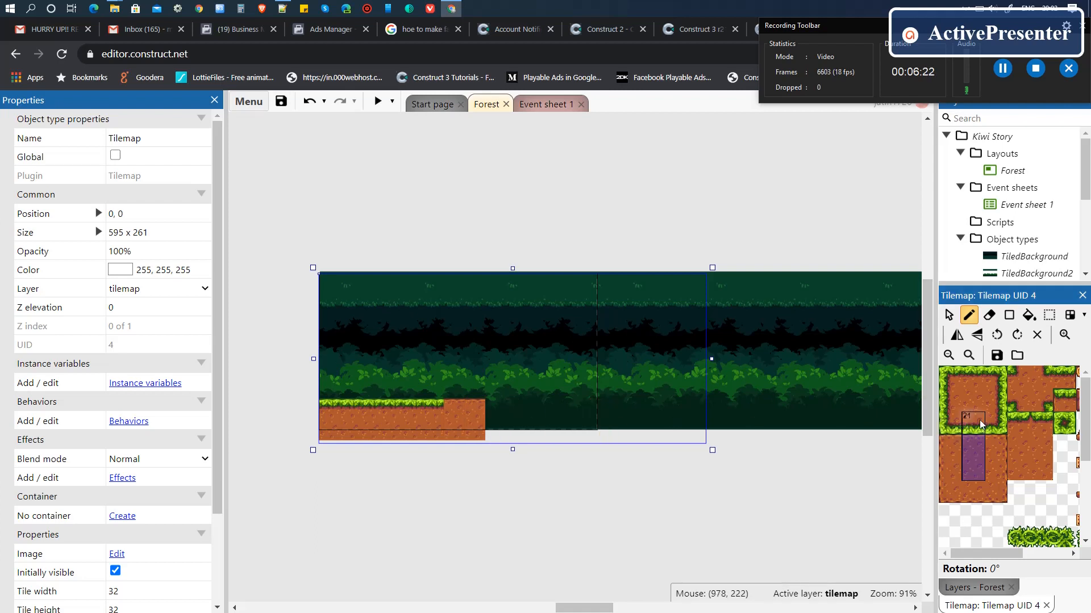
Step: Widen the tileset view so that more of the available forest tiles can be seen
left_click(1013, 425)
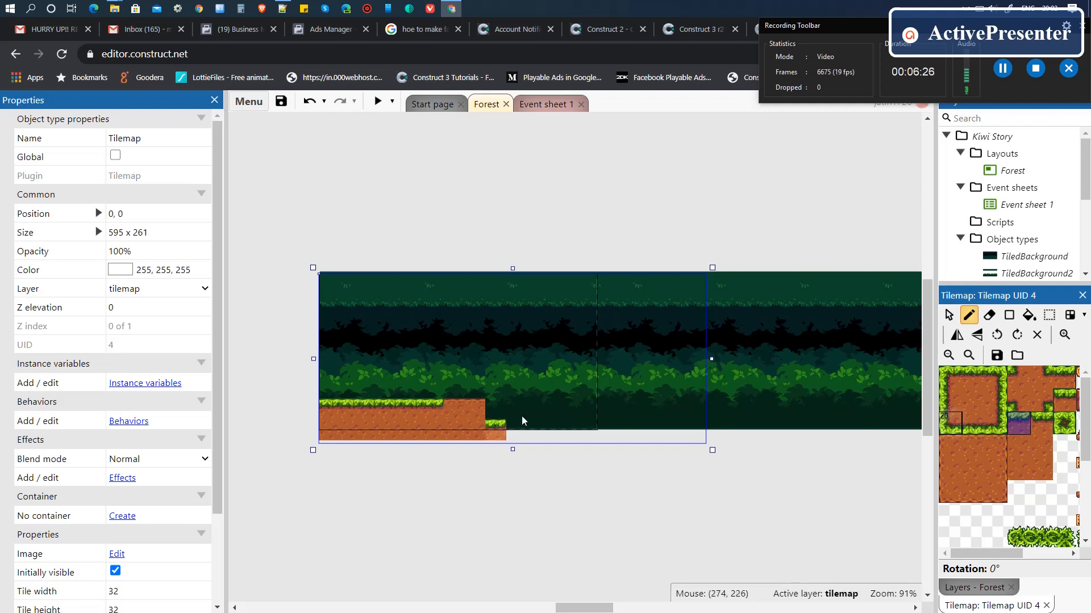
left_click(1003, 442)
scroll(1004, 442, "down", 2)
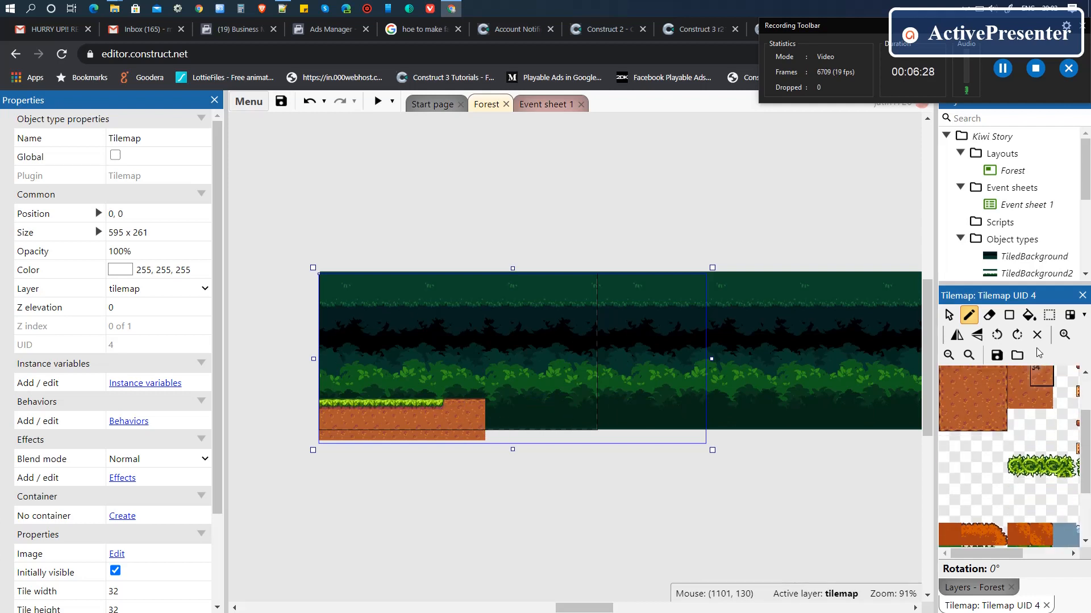
scroll(965, 449, "down", 2)
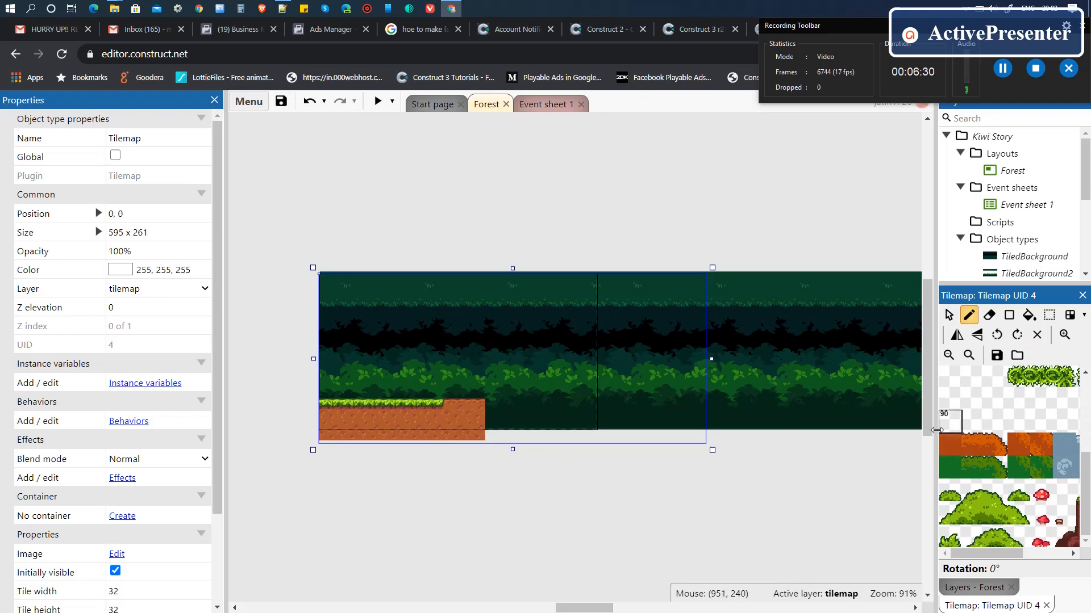
left_click_drag(934, 428, 833, 426)
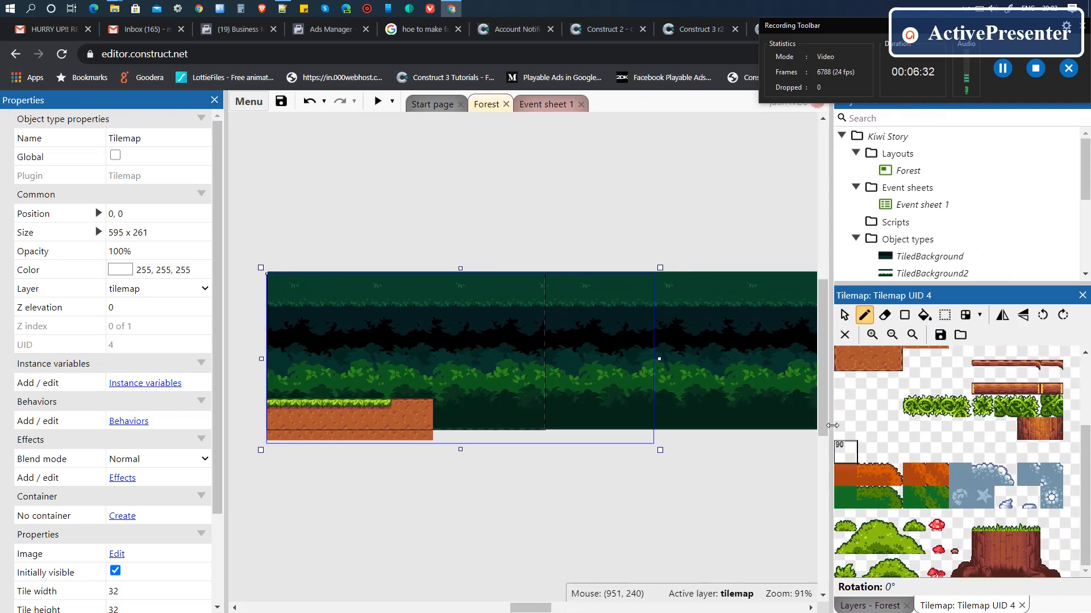
scroll(977, 423, "up", 4)
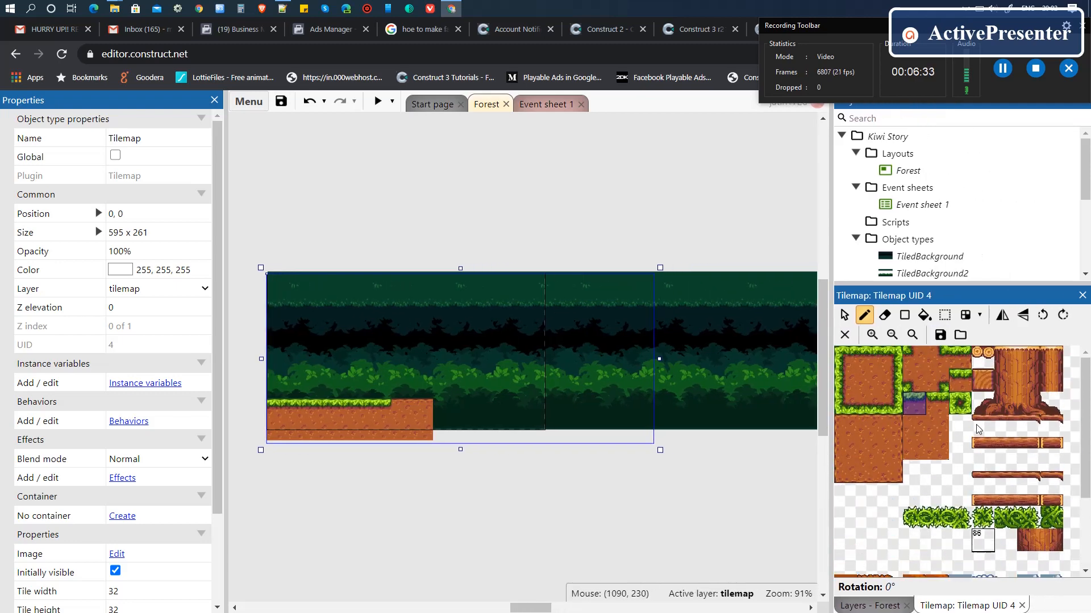
Step: Place two wooden crate tiles side by side on top of the bare dirt columns
left_click(983, 380)
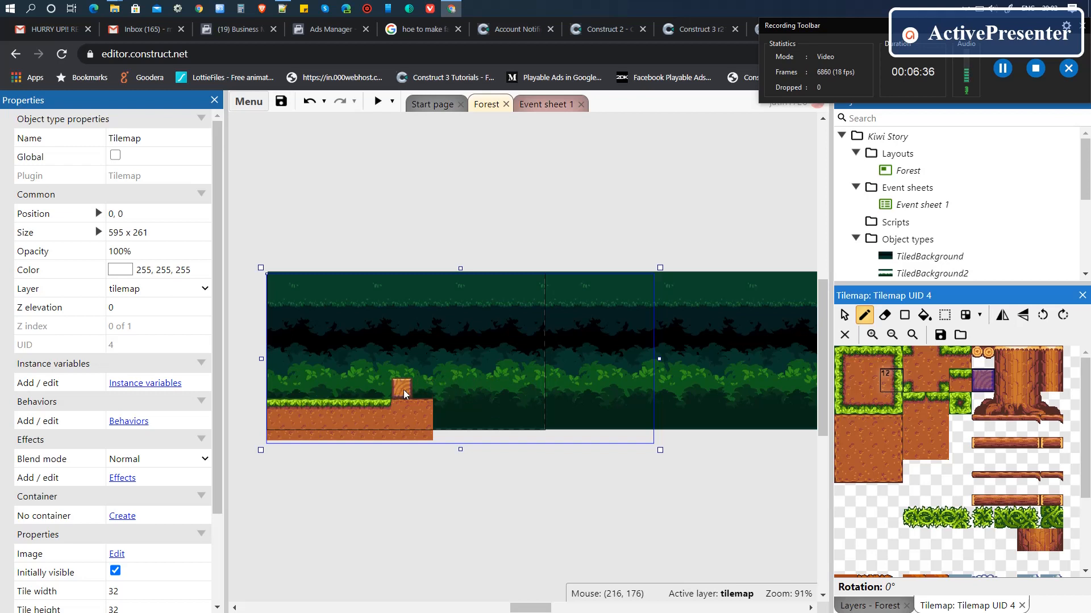
left_click(403, 390)
left_click(427, 390)
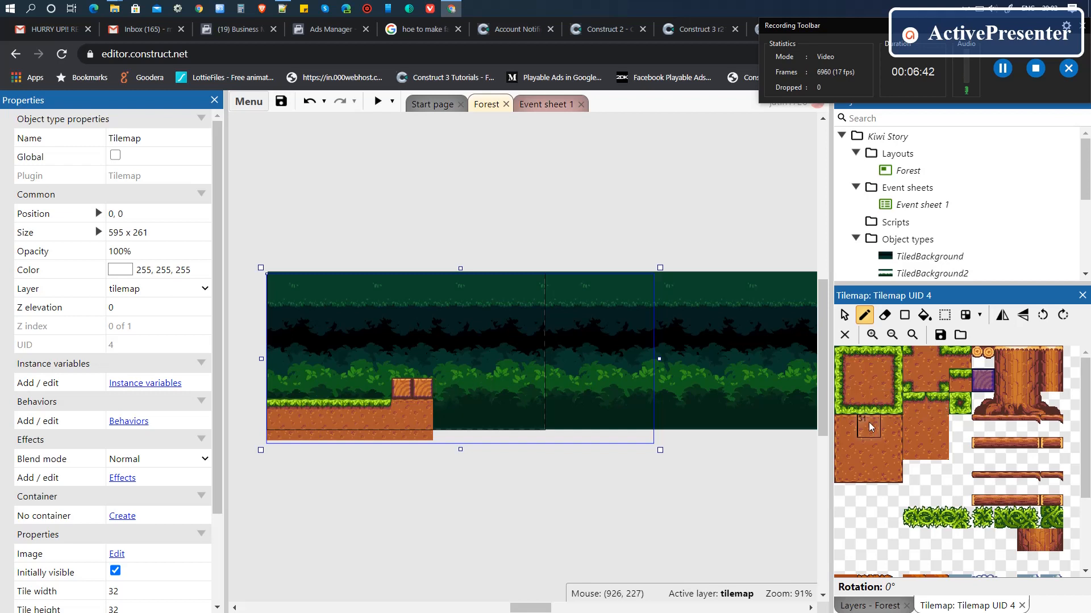
Step: Continue the grass-topped ground for five tiles past the crates
left_click(867, 362)
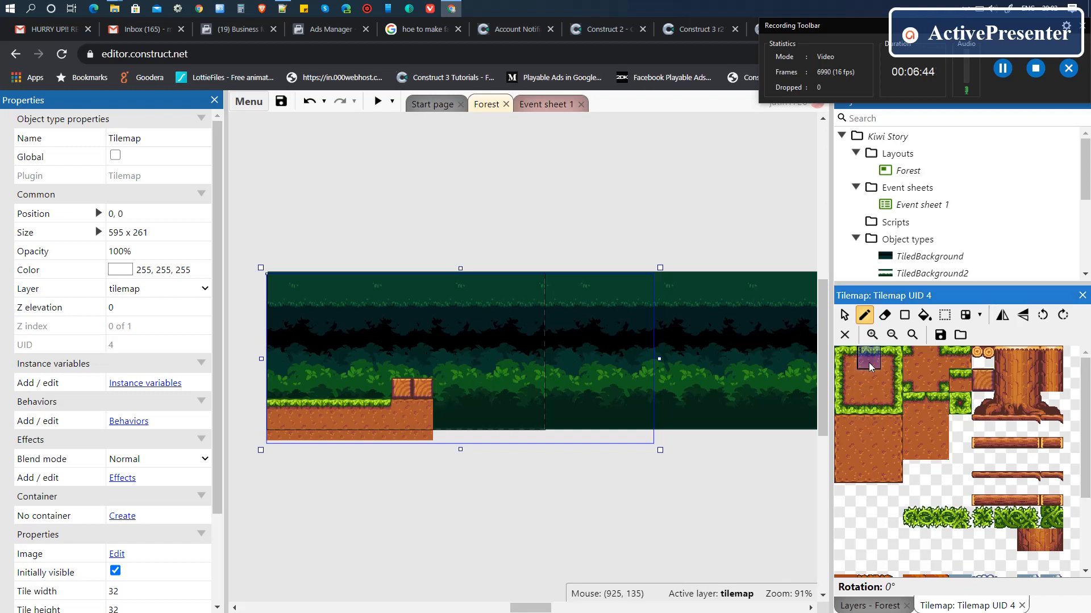
left_click_drag(868, 367, 874, 375)
left_click(437, 410)
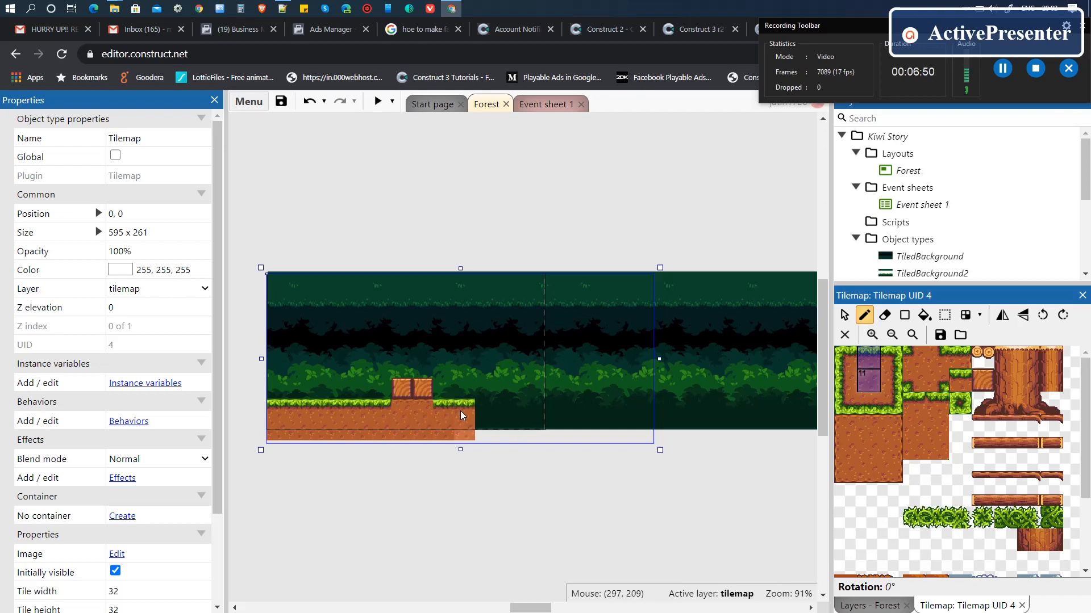
left_click(460, 411)
left_click(478, 411)
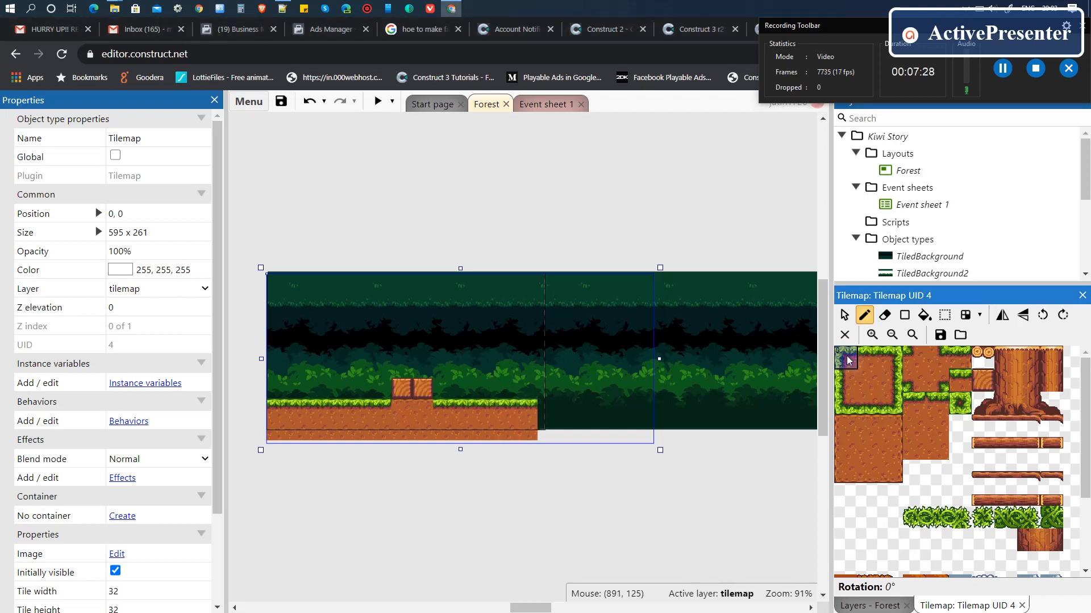
Step: Place a raised grass-edged block three tiles wide at the ground's right end and join its left side with an inner-corner tile
left_click_drag(848, 360, 893, 388)
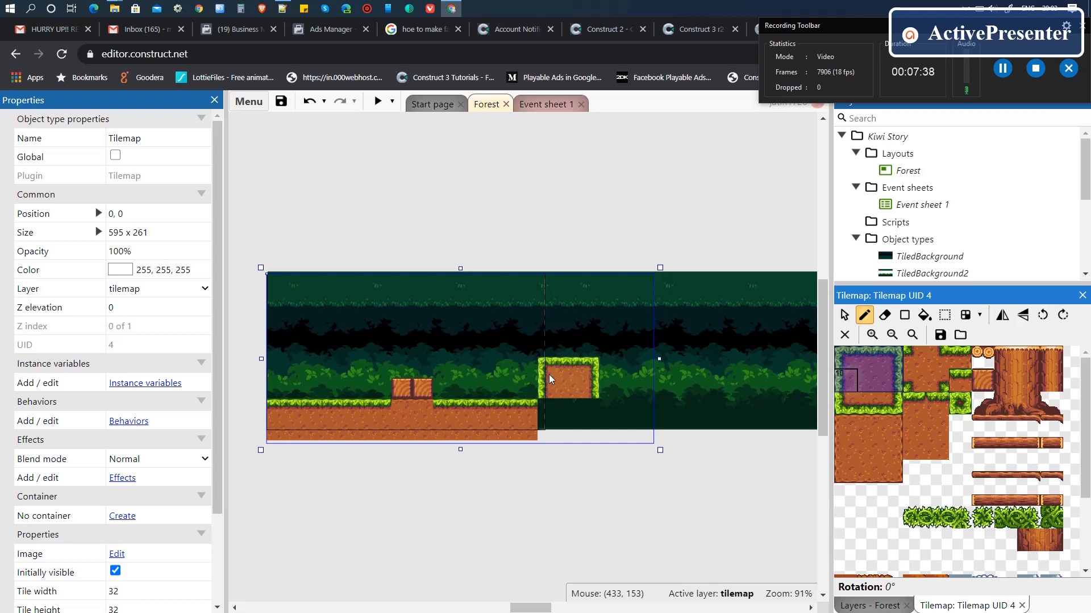
left_click(549, 374)
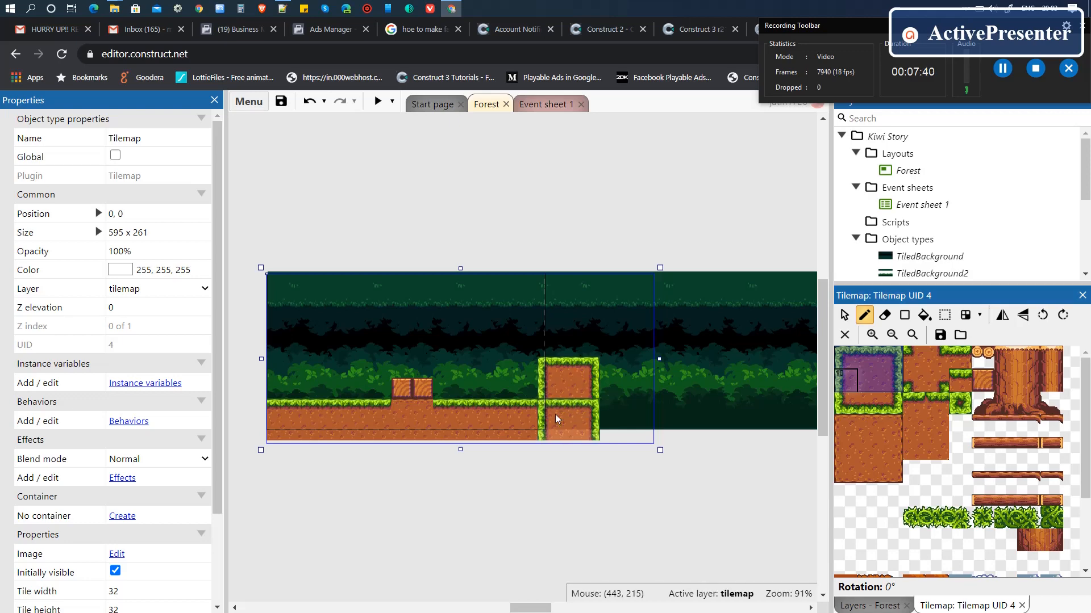
left_click(915, 368)
left_click(915, 385)
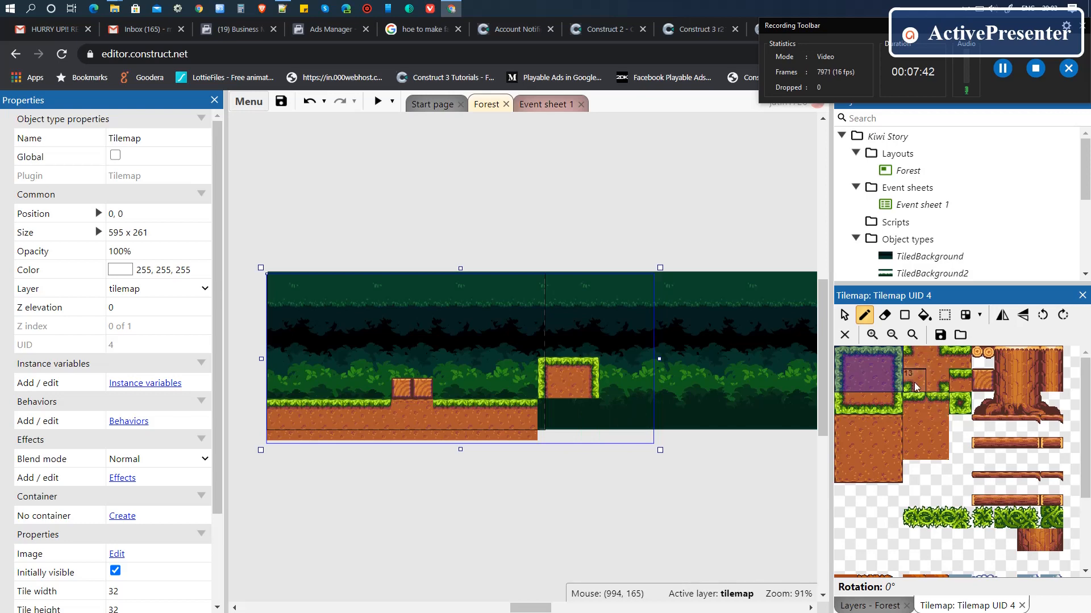
left_click(909, 354)
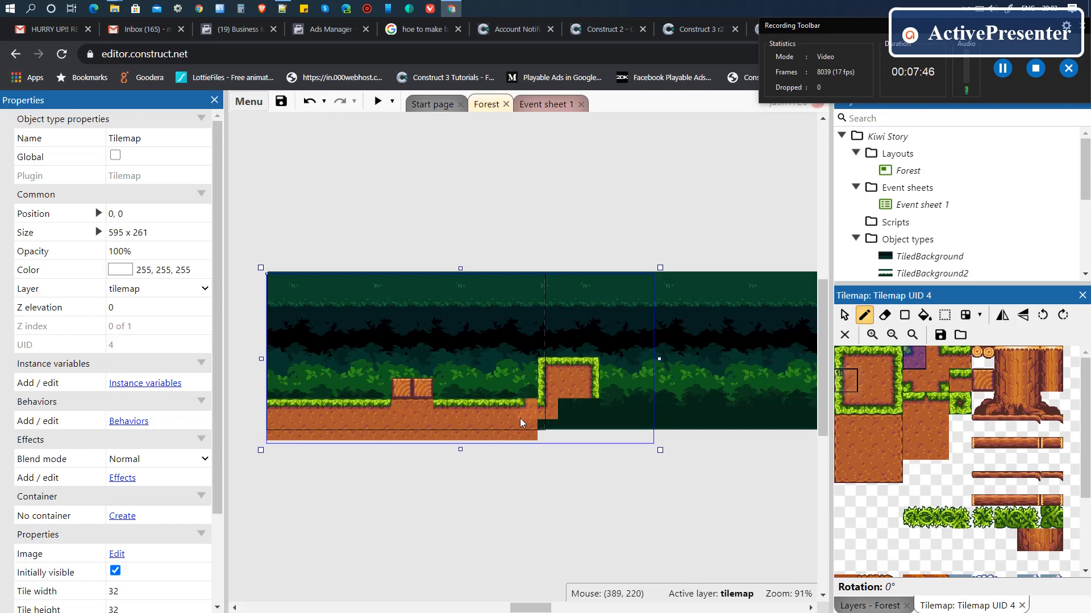
Step: Fill the raised block's base with plain dirt and add two tiles of grass-topped ground to its right
left_click(863, 383)
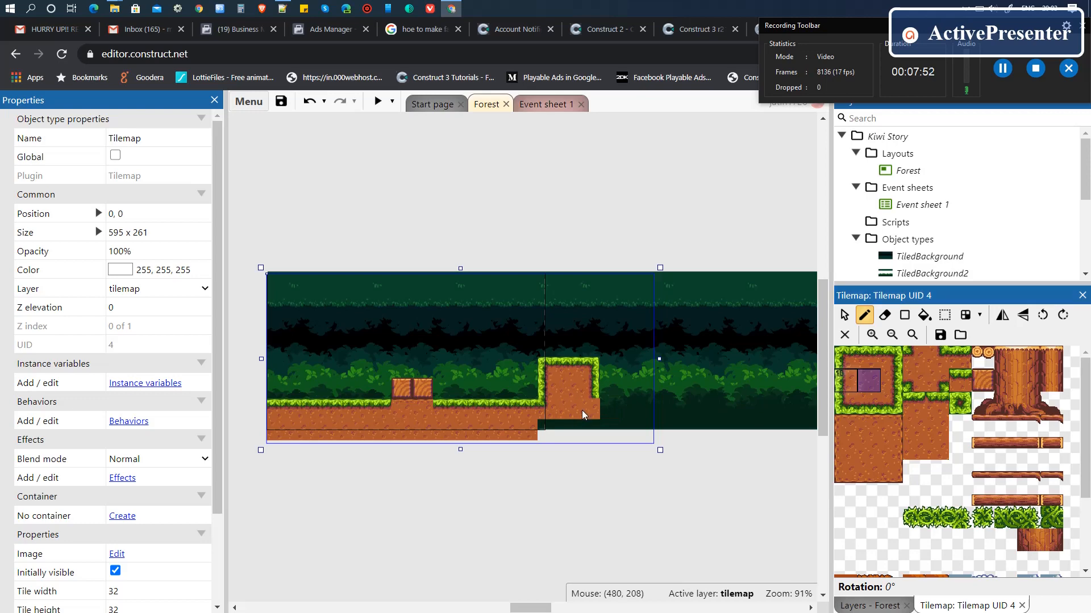
mouse_move(569, 411)
left_mouse_down()
mouse_move(561, 434)
mouse_move(585, 425)
left_mouse_up()
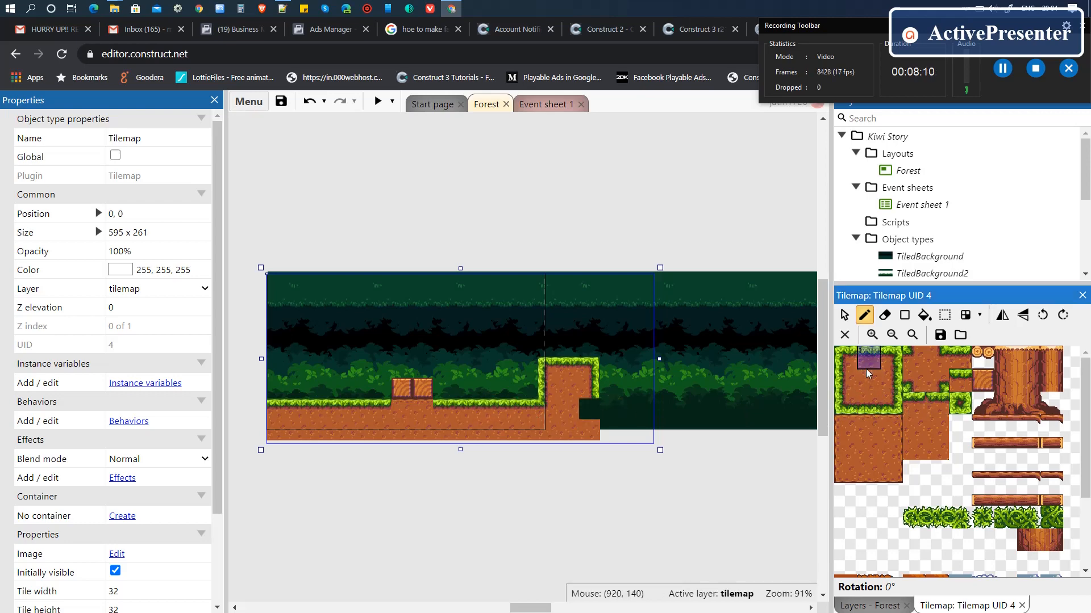
left_click_drag(866, 369, 869, 379)
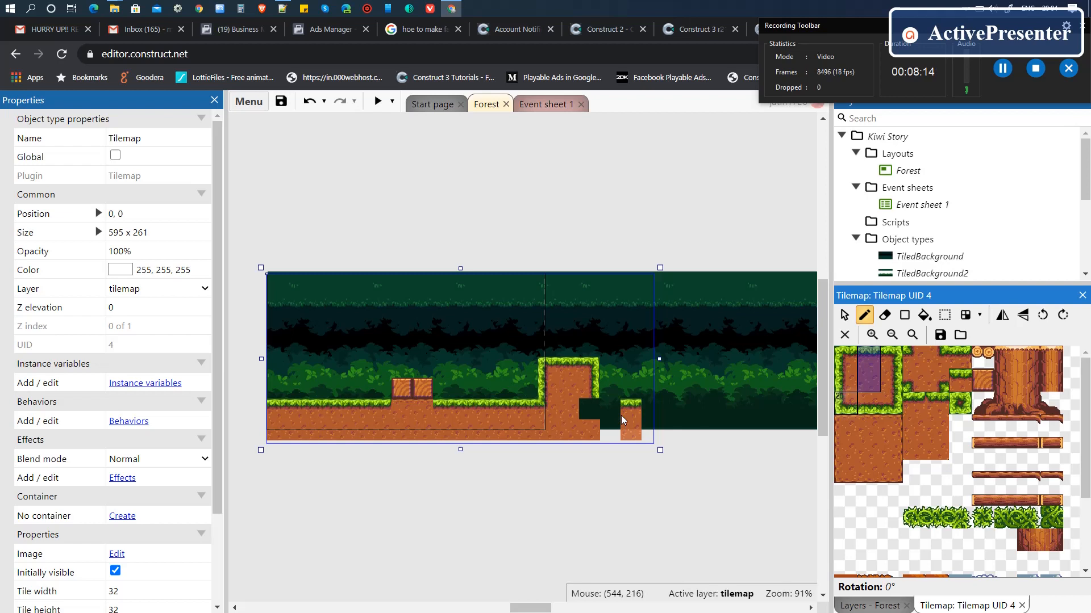
left_click_drag(635, 419, 612, 419)
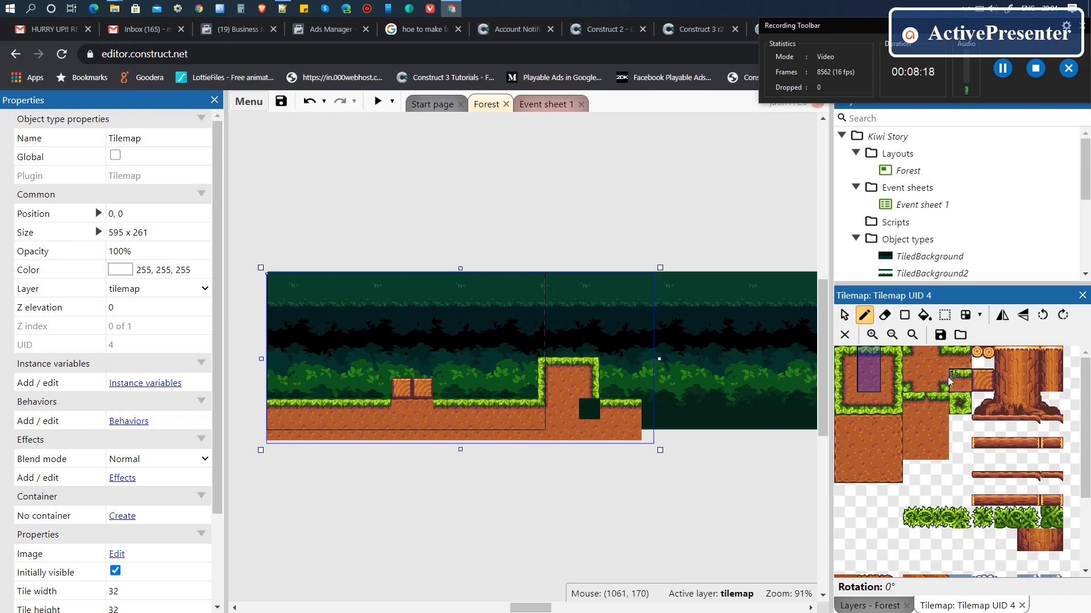
Step: Fill the gap under the raised block's right side with the matching inner-corner tile
left_click(916, 366)
left_click(937, 357)
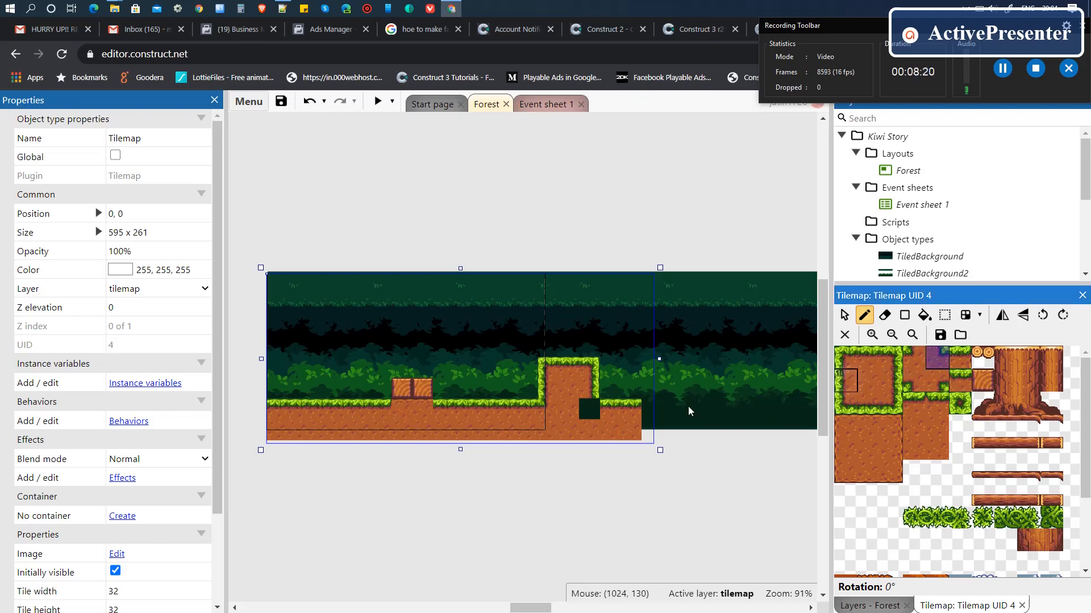
left_click(591, 412)
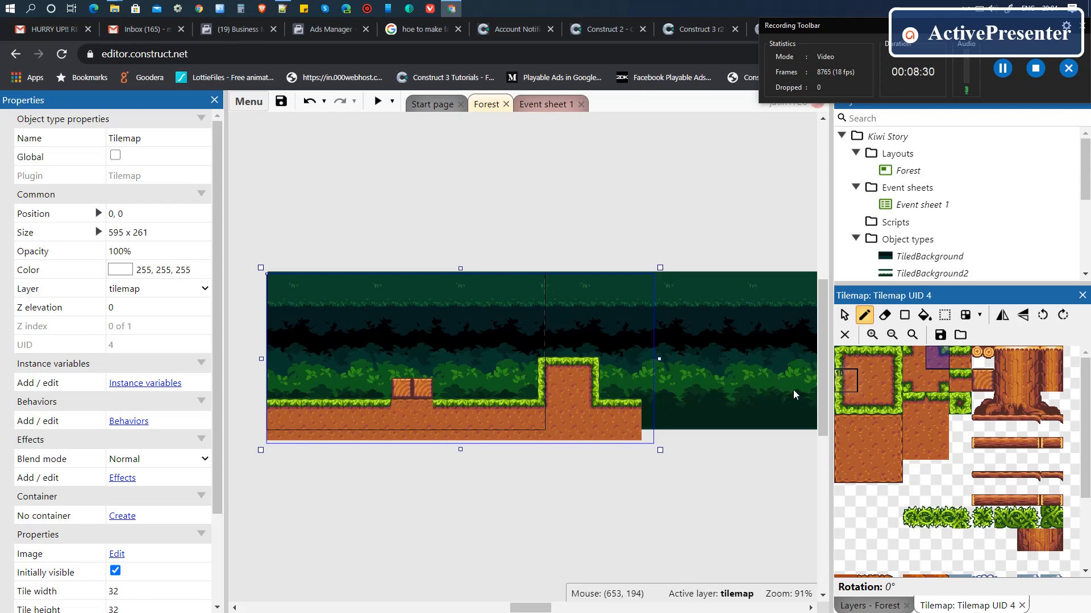
Step: Finish the ground's right end with the grass-edged right corner tiles
left_click(881, 364)
left_click(893, 380)
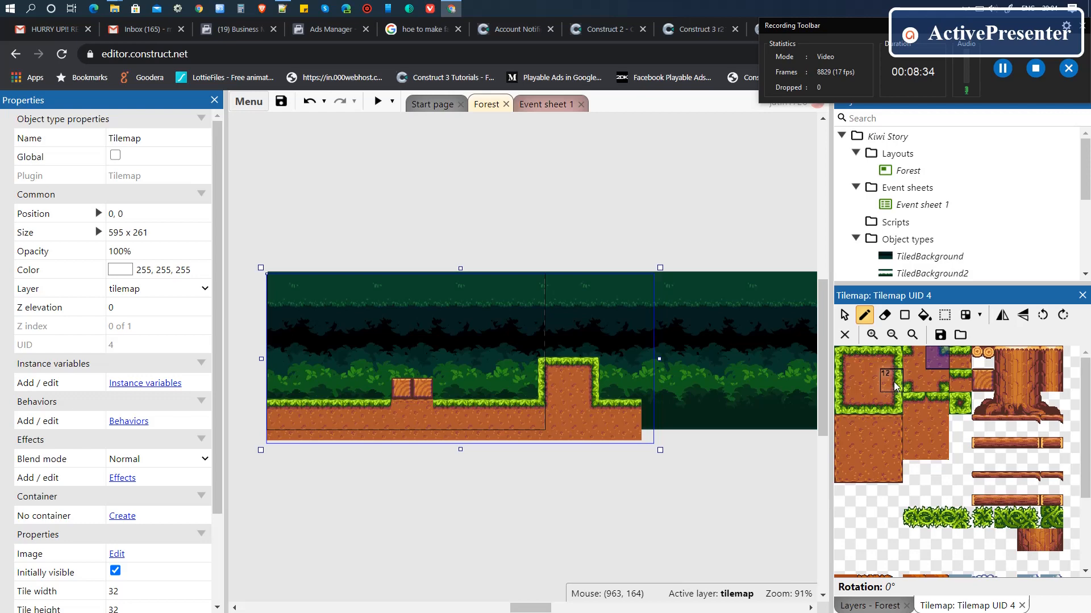
left_click(895, 364)
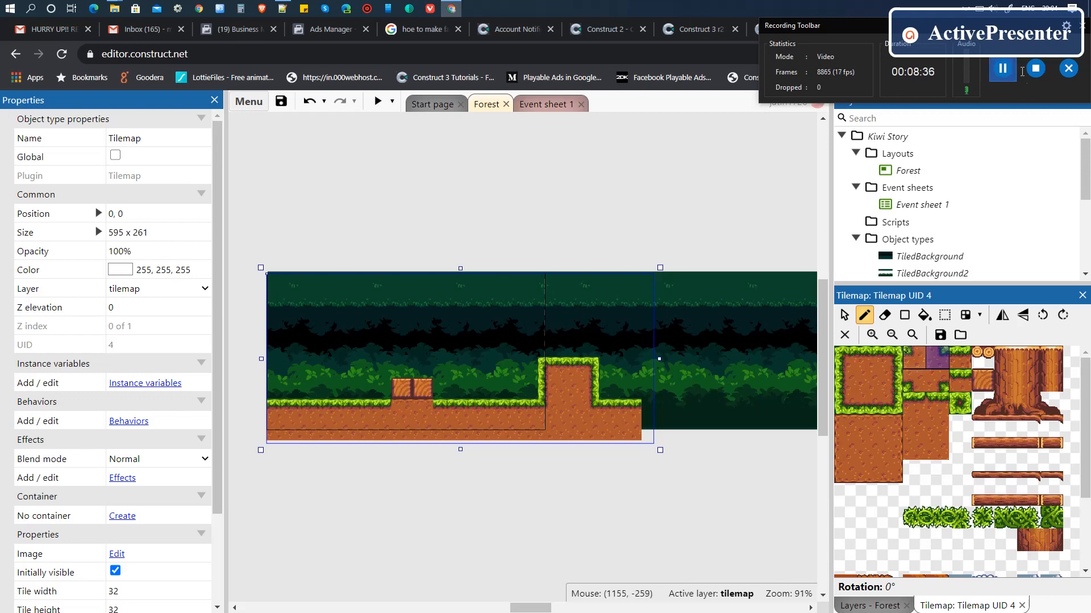
left_click_drag(896, 361, 895, 373)
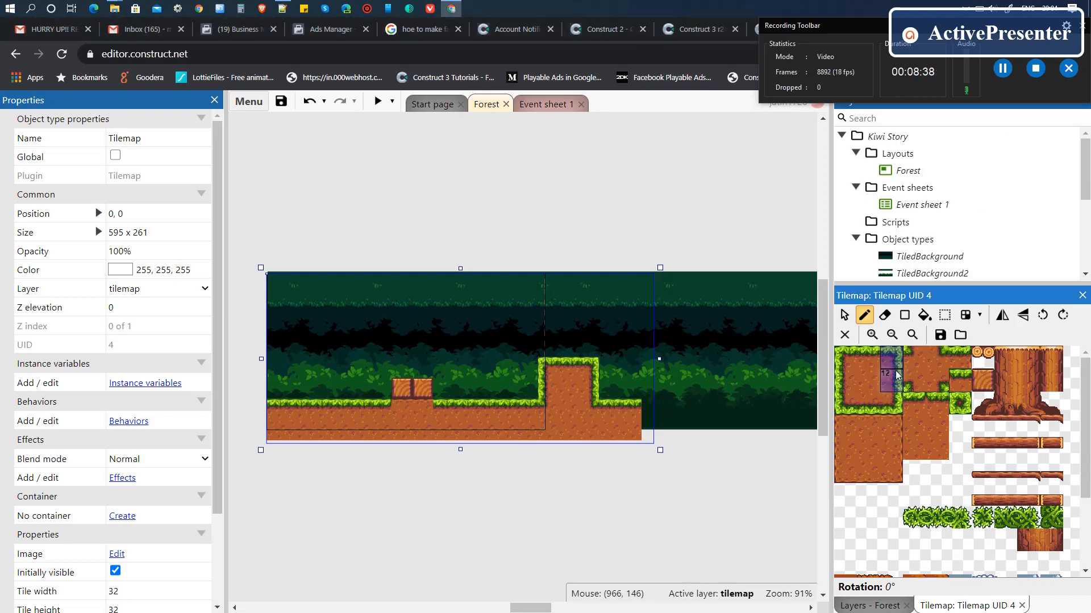
left_click(626, 405)
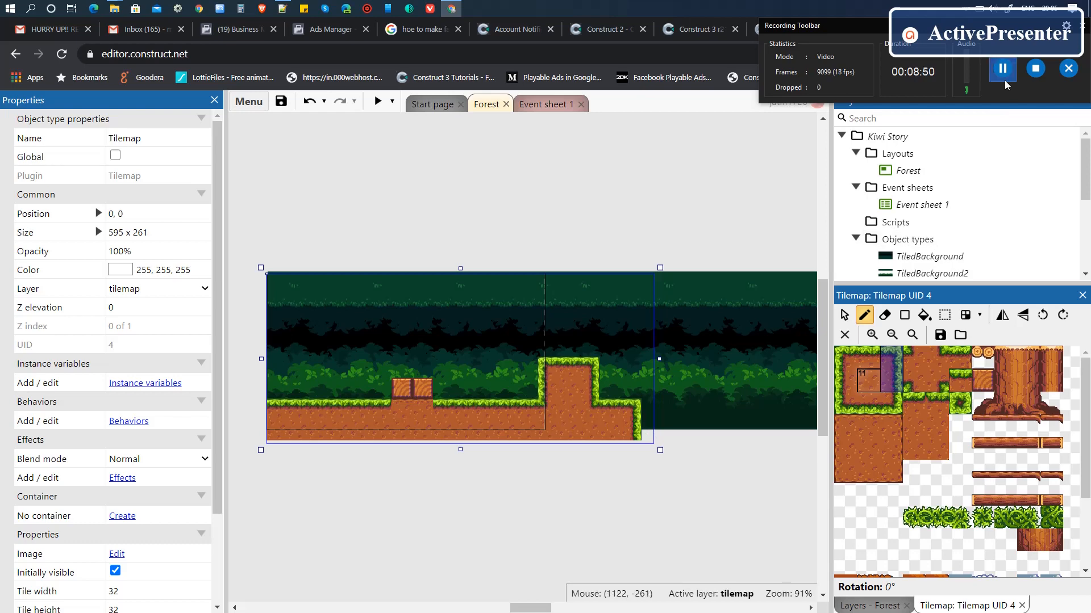
Step: Widen the tilemap to about 806 x 261 and place the tree trunk tiles beyond the ground's right end
left_click(1007, 357)
left_click_drag(1006, 356, 1026, 398)
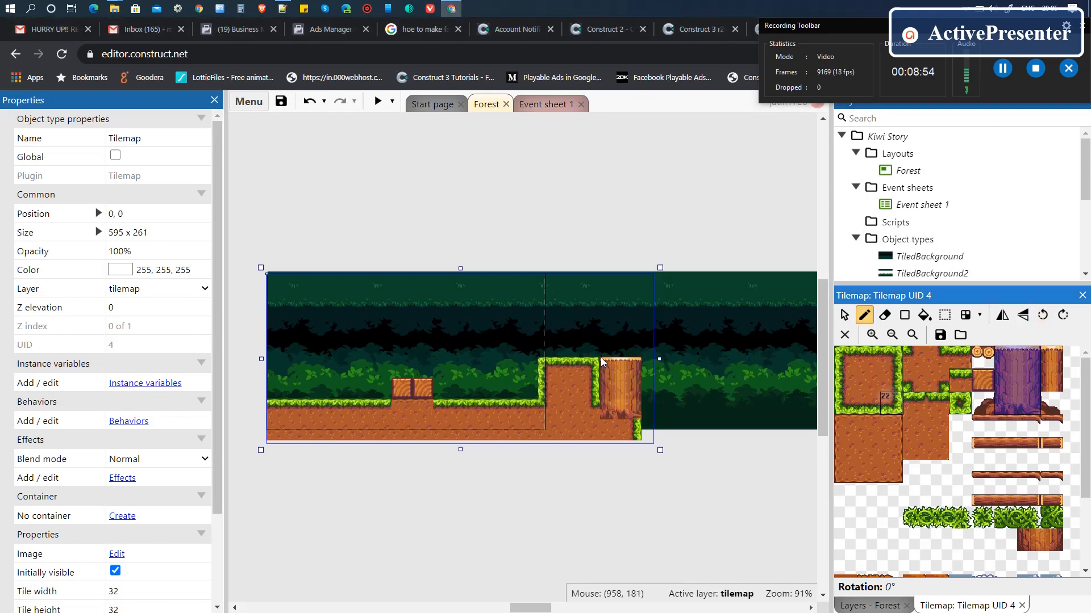
left_click_drag(660, 360, 797, 359)
left_click(707, 360)
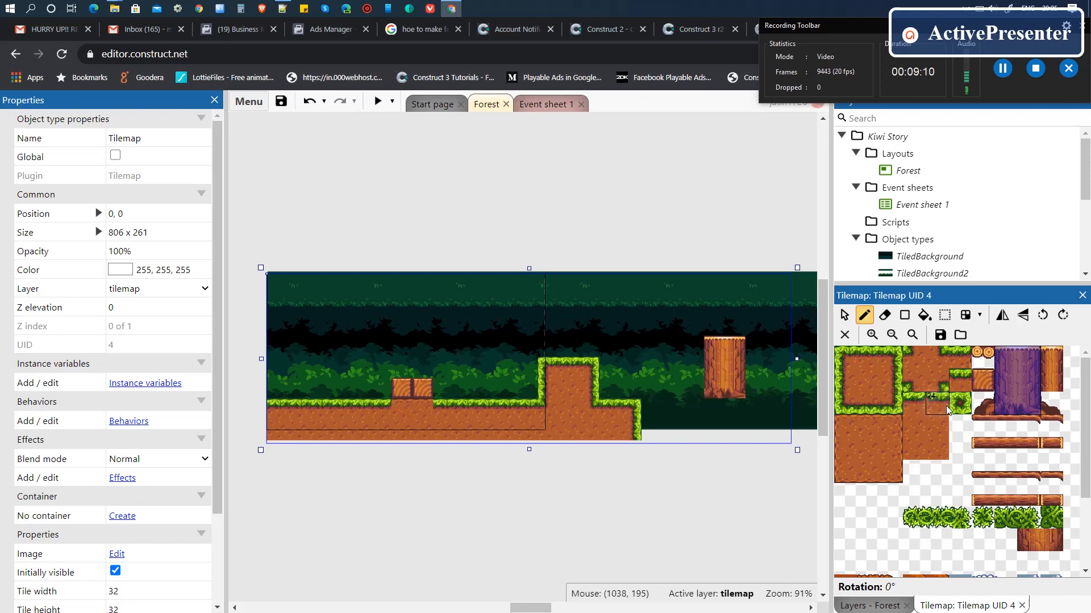
Step: Place the left and right root tiles at the base of the tree trunk
left_click(983, 404)
left_click(699, 399)
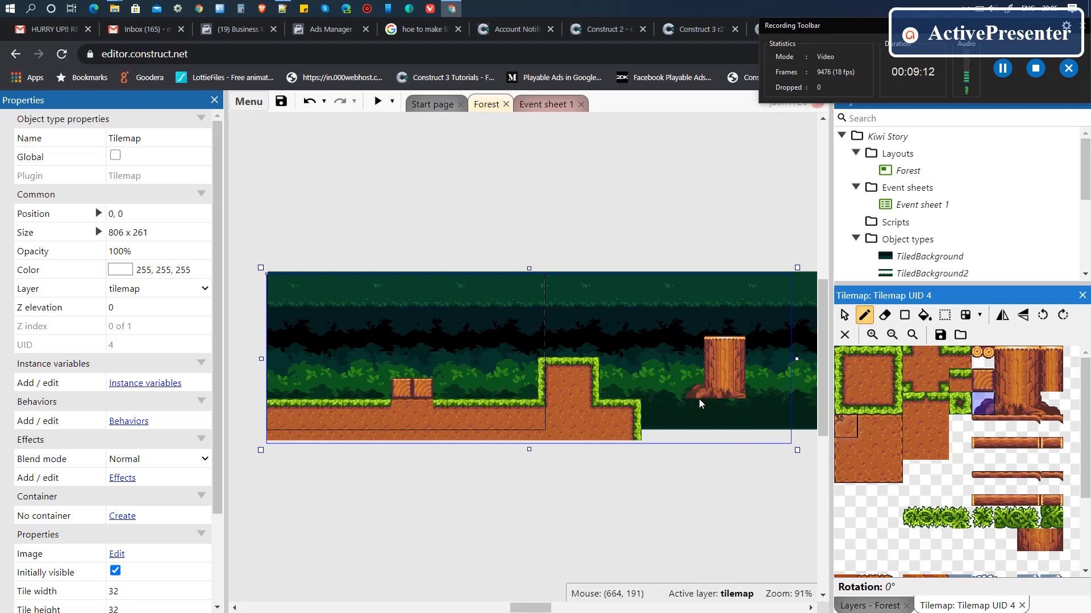
left_click(1051, 404)
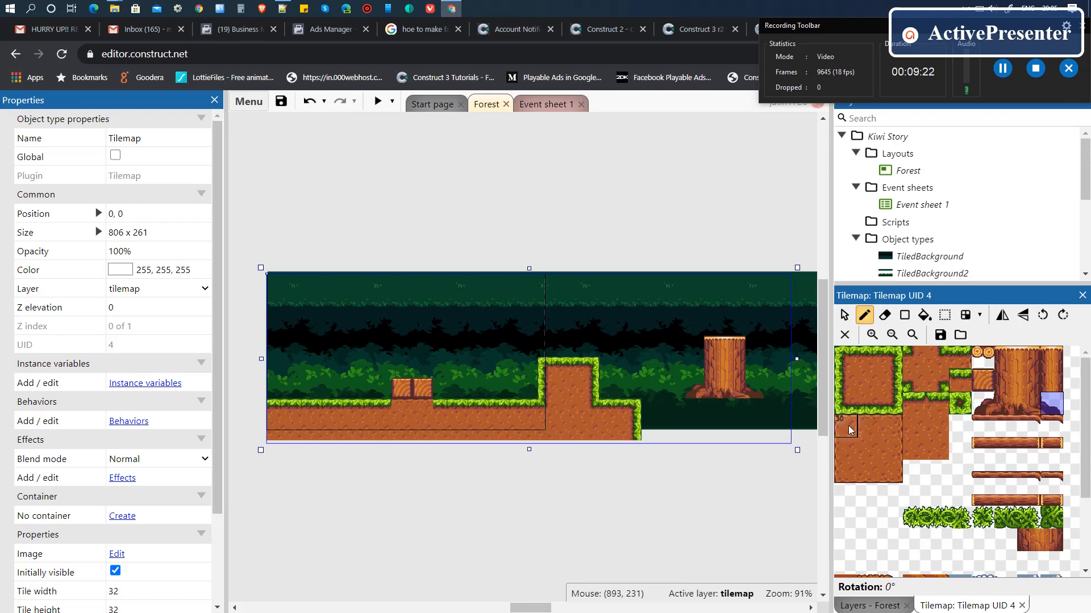
Step: Fill the area directly beneath the tree trunk and its roots with plain dirt tiles, two rows deep
mouse_move(847, 425)
left_mouse_down()
mouse_move(888, 445)
mouse_move(891, 465)
left_mouse_up()
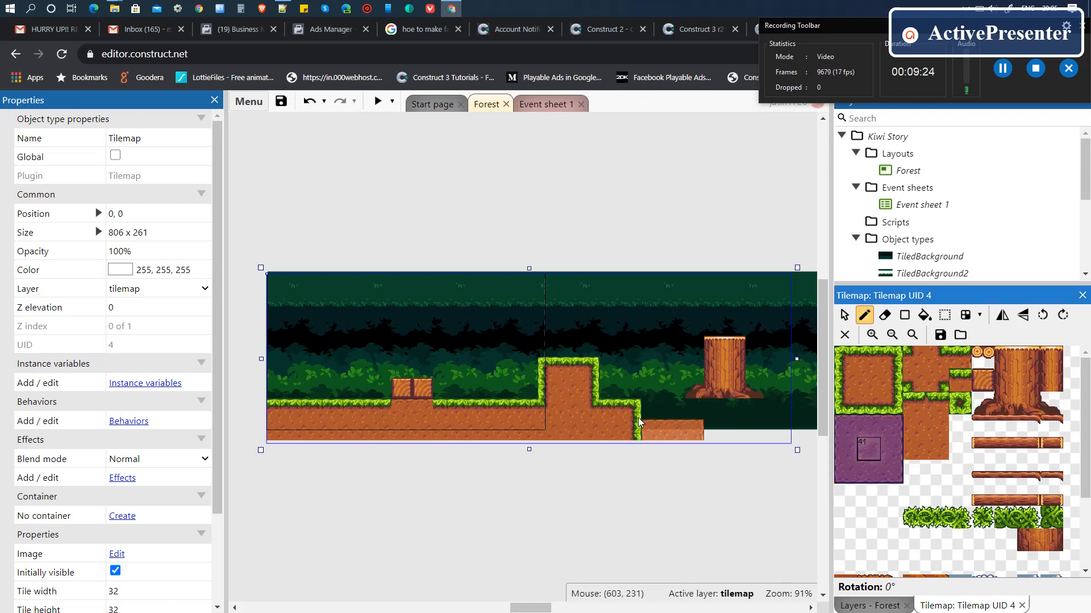
left_click_drag(676, 412, 699, 410)
left_click(699, 410)
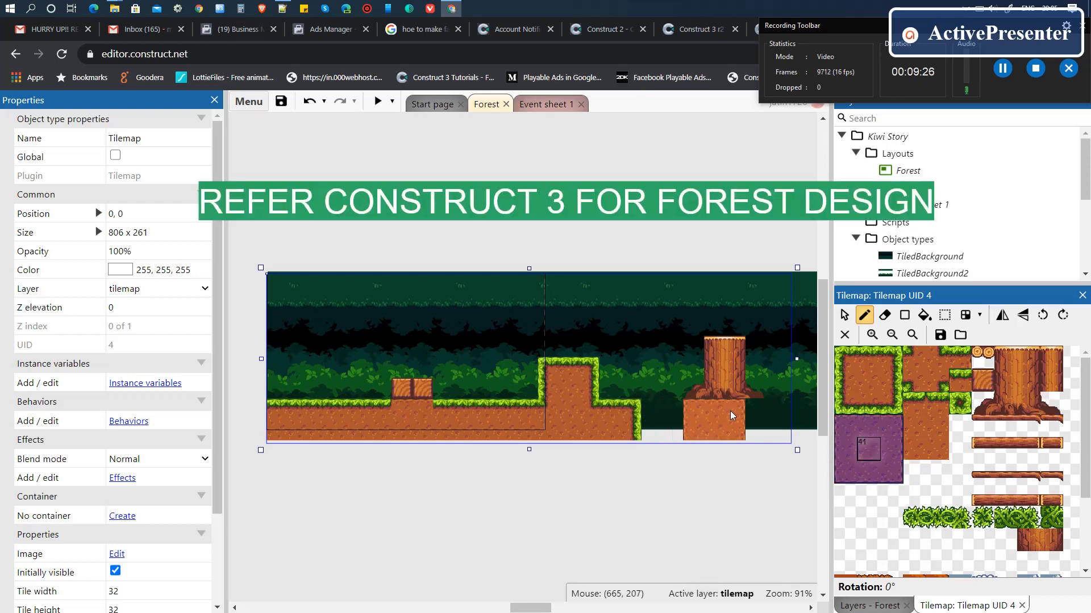
left_click(888, 430)
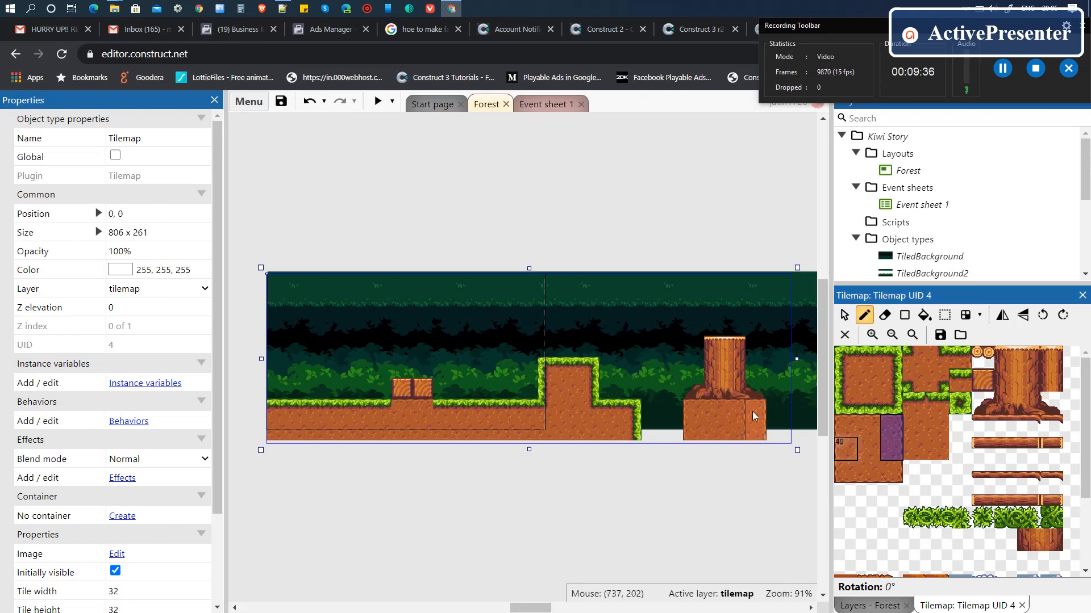
left_click(845, 436)
left_click_drag(864, 435, 864, 448)
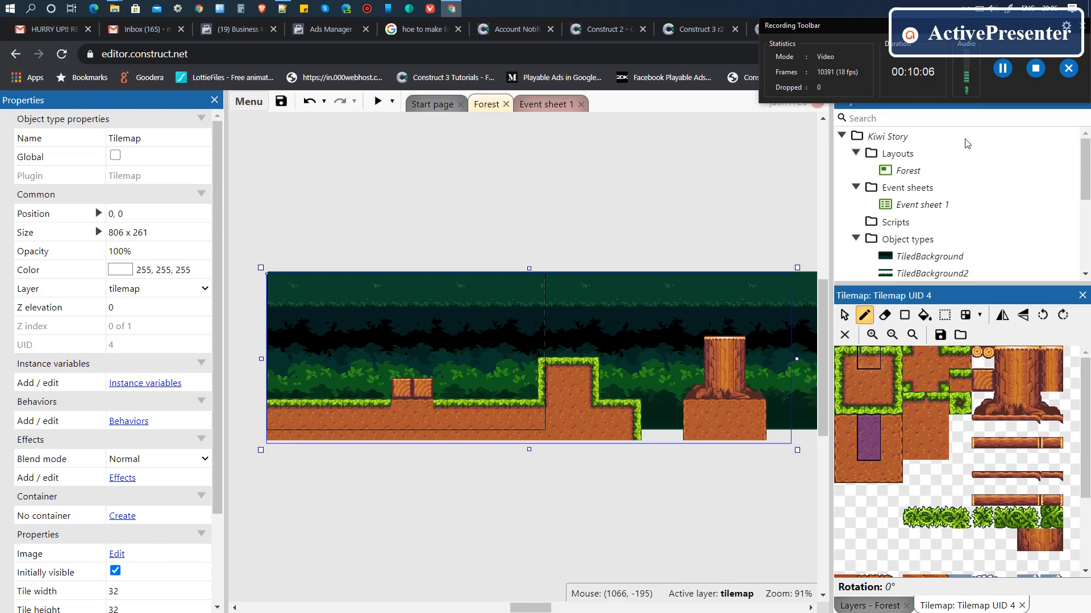
left_click(1002, 68)
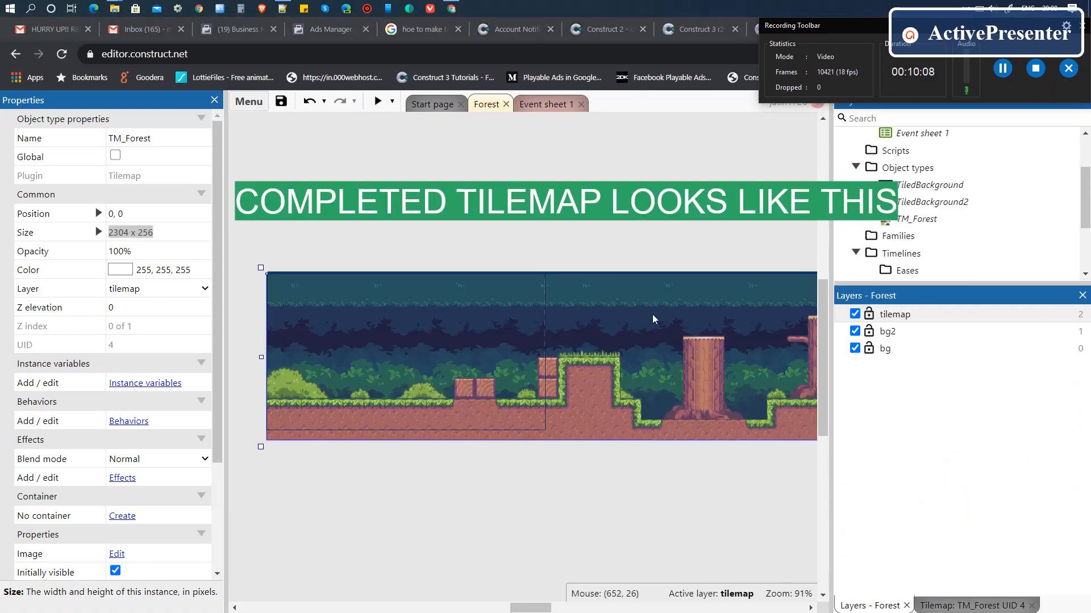
left_click(414, 397)
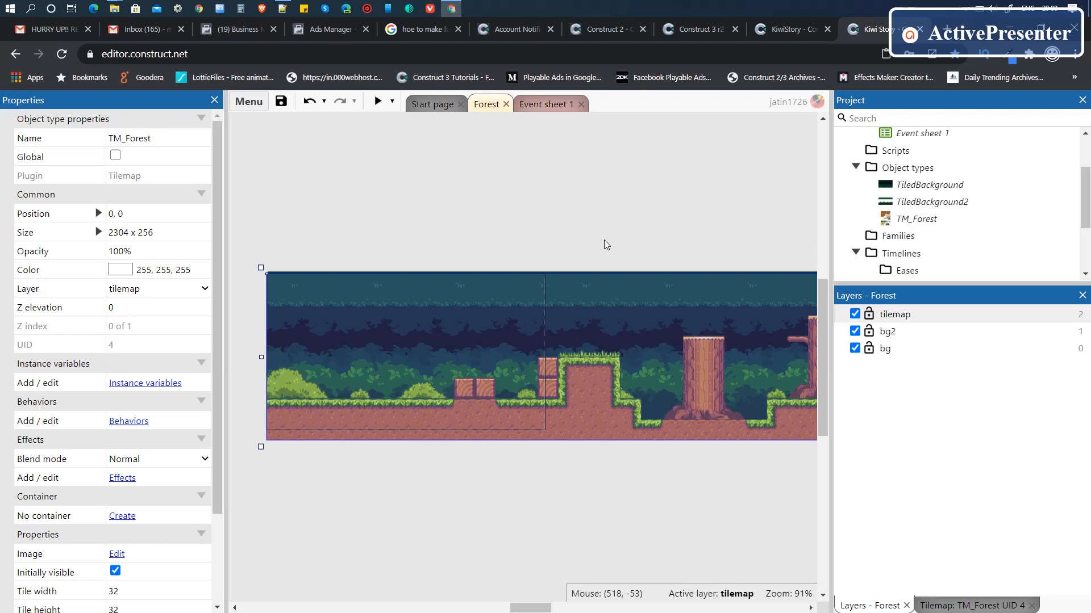
left_click(620, 288)
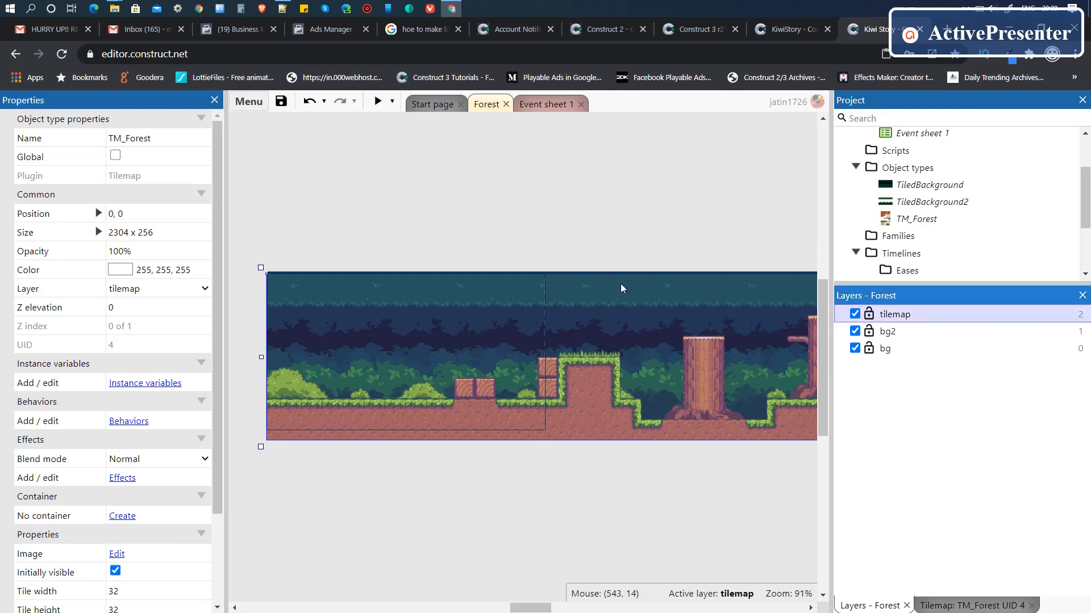
left_click(792, 125)
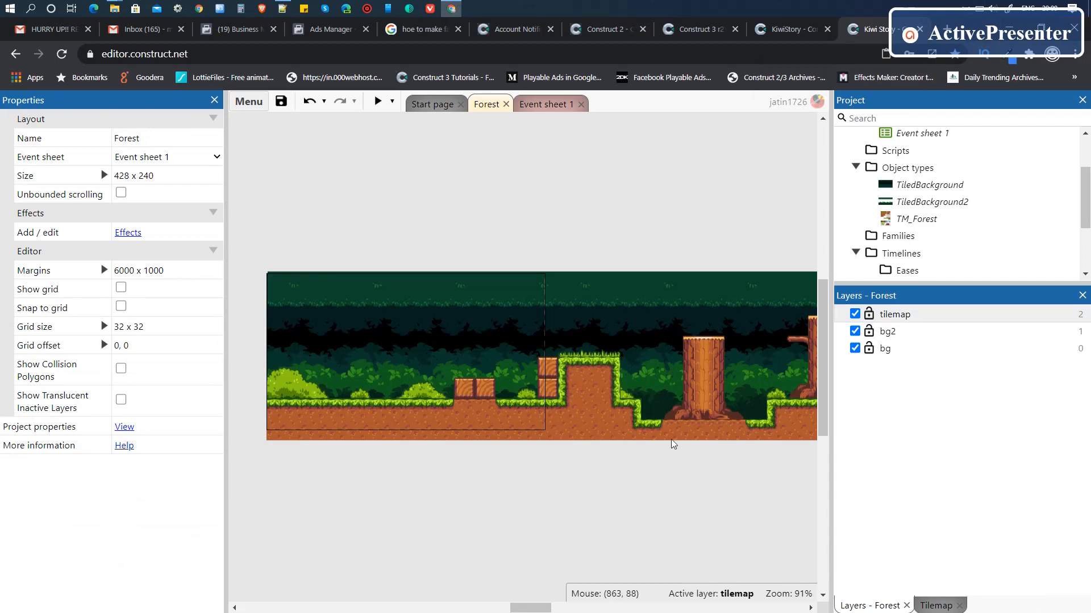
Step: Add a new layer named collison above the tilemap layer
right_click(910, 468)
left_click(952, 480)
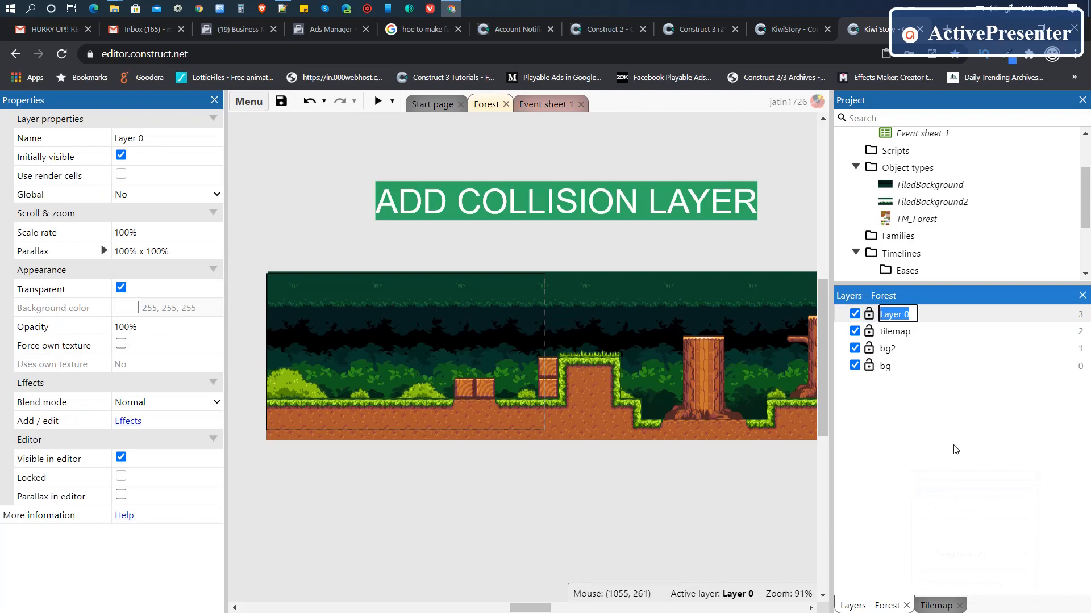
type("collison")
key("Return")
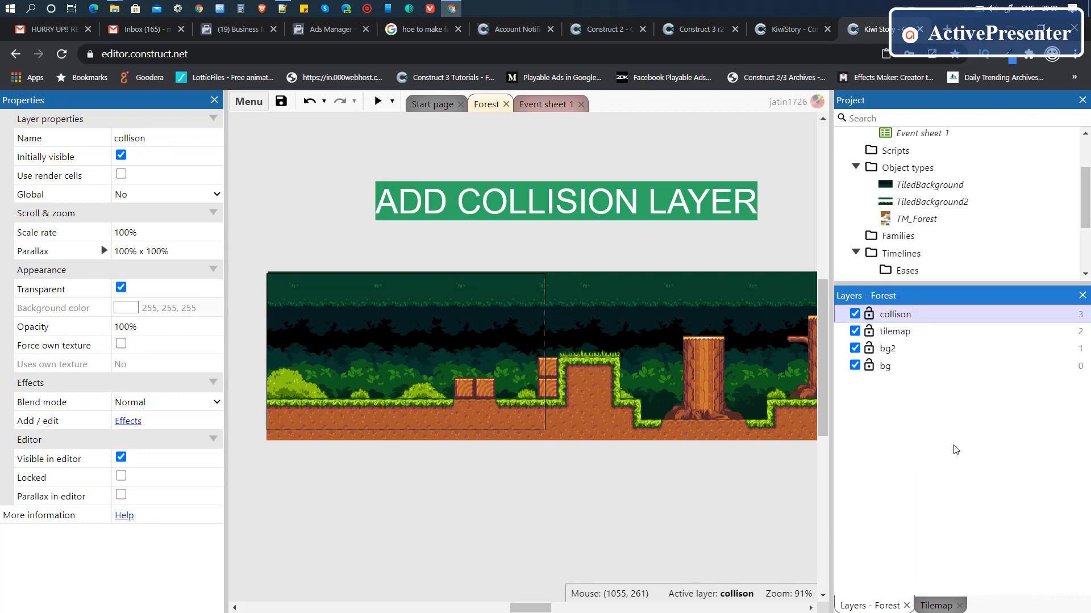
Step: Insert a new Sprite object on the collison layer, placing it just below the ground
left_click(515, 479)
right_click(513, 478)
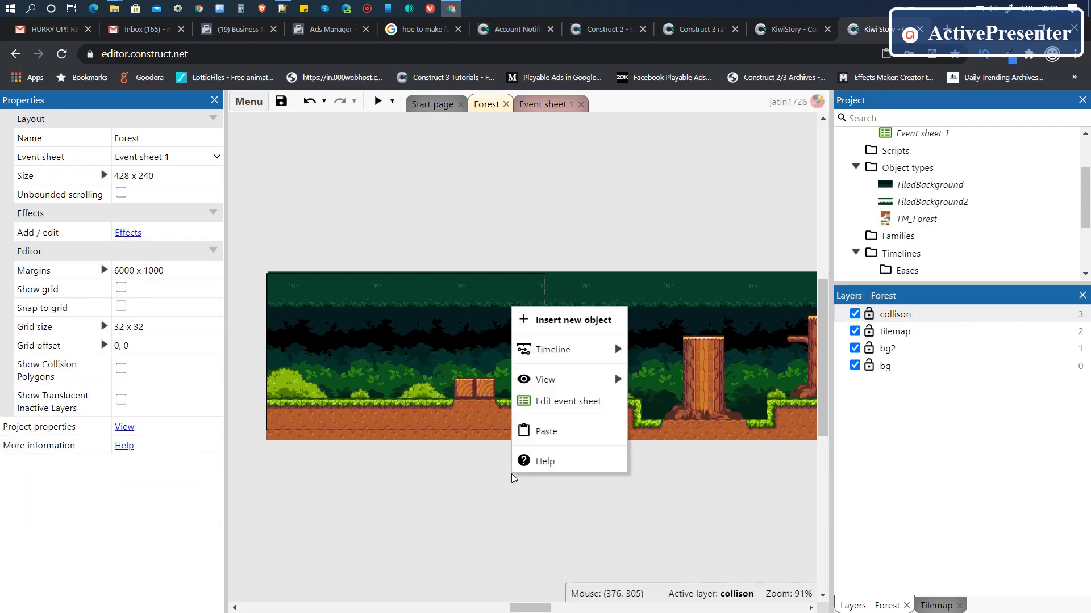
left_click(556, 321)
type("spri")
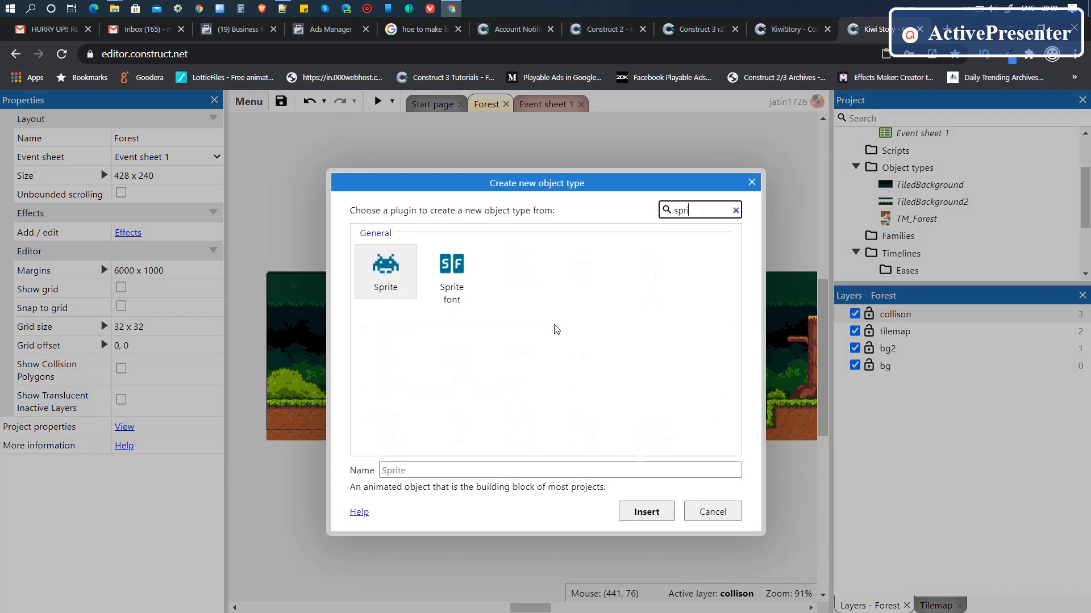
key("Return")
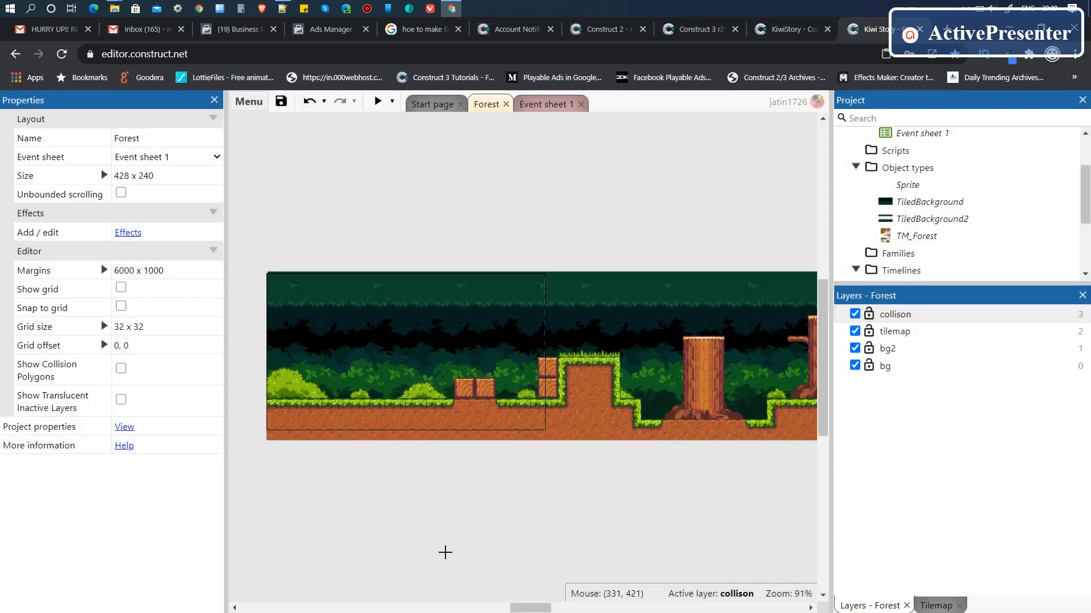
left_click(421, 483)
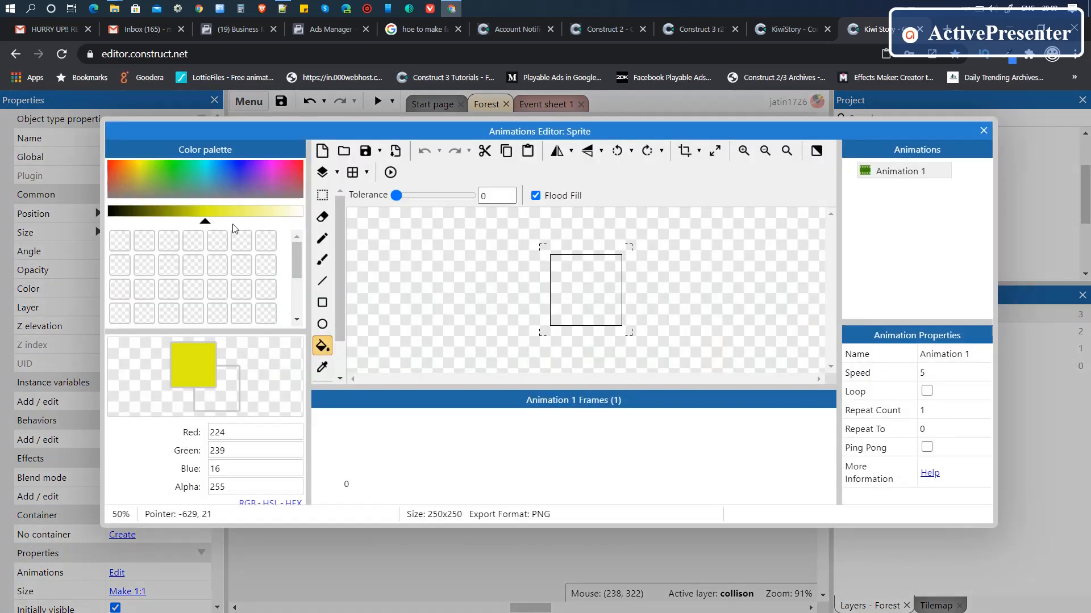
Step: Fill the sprite's 250x250 image with solid blue and close the animations editor
left_click(245, 169)
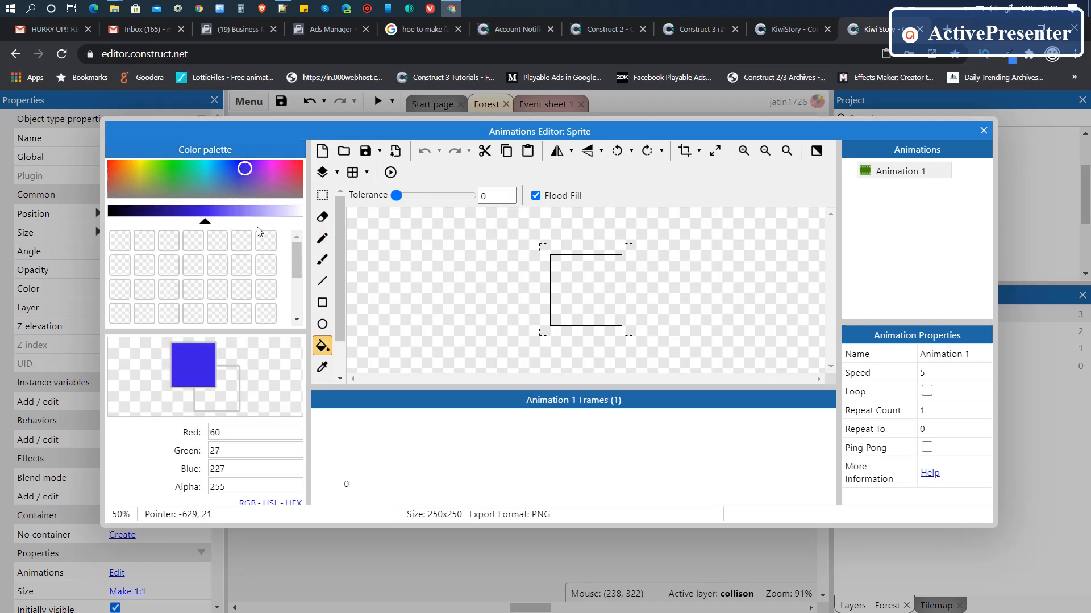
left_click_drag(205, 222, 208, 222)
left_click_drag(244, 333, 238, 399)
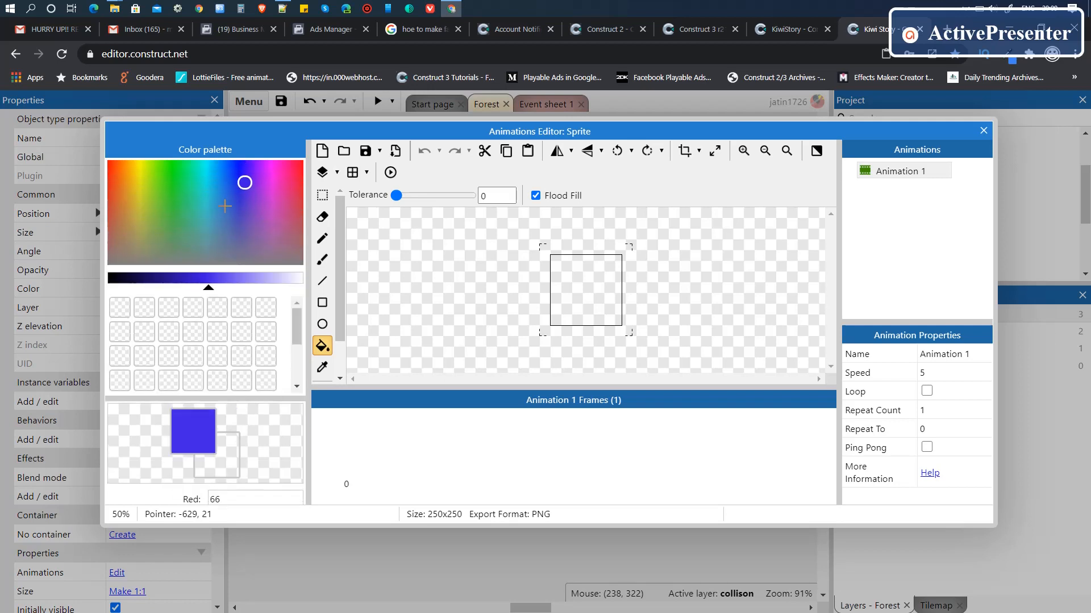
left_click(236, 169)
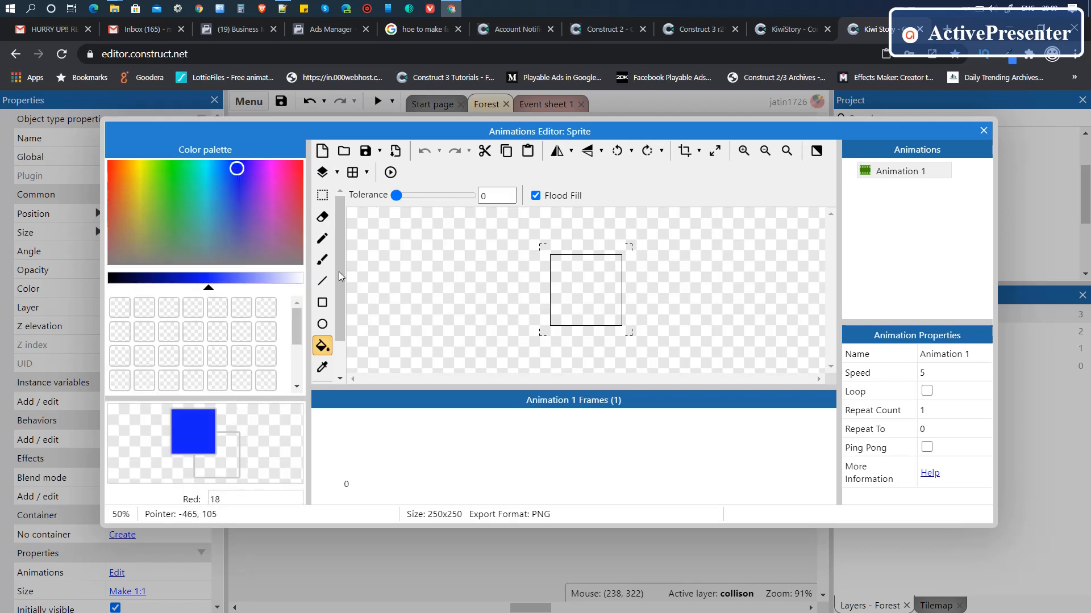
left_click(587, 301)
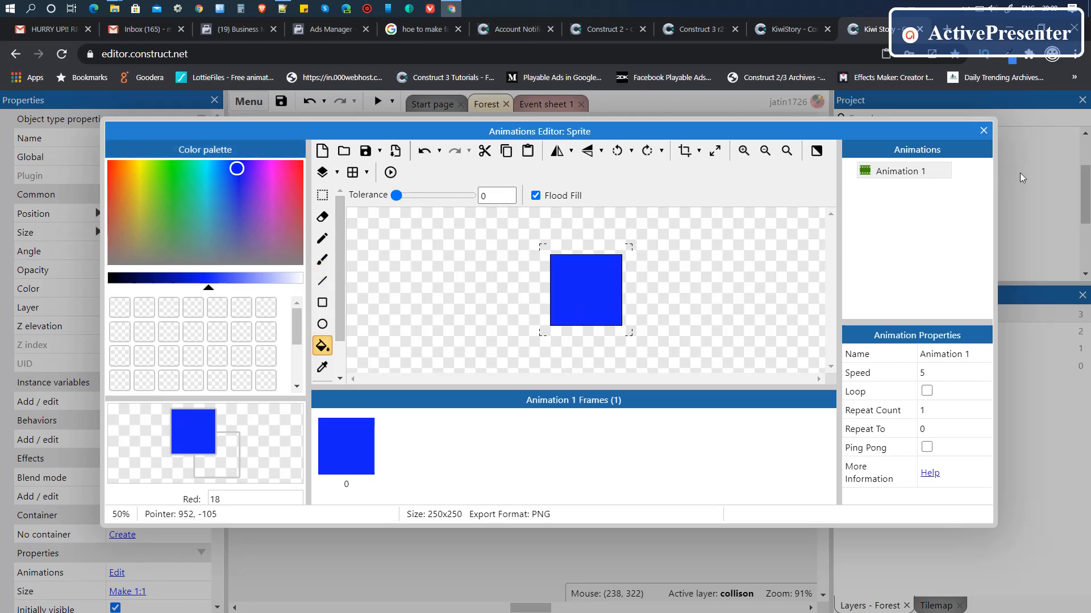
left_click(983, 131)
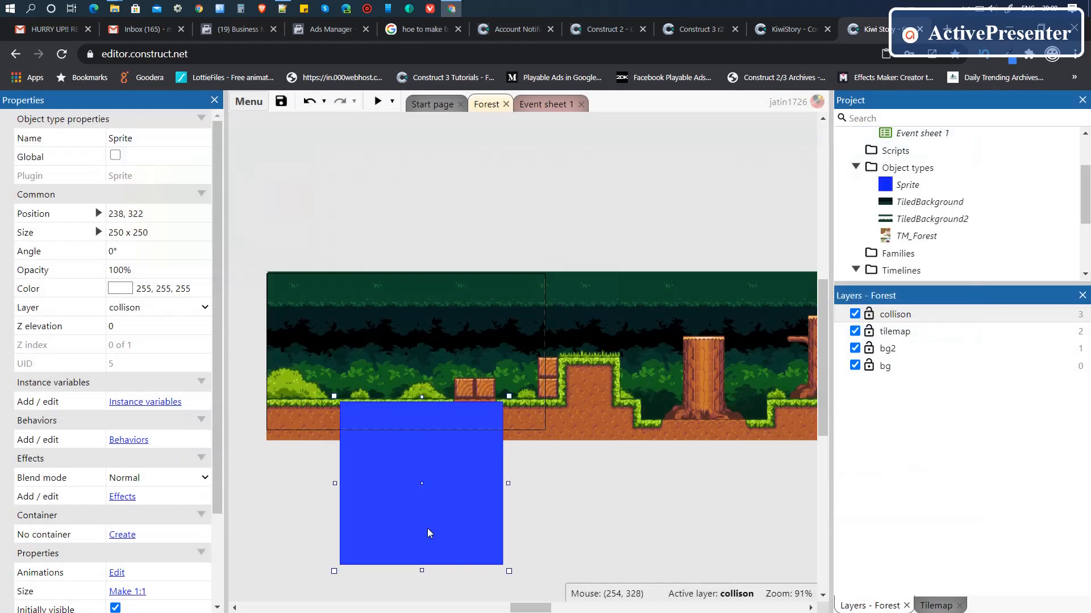
Step: Shorten the blue sprite to about 250 x 99 and add the Solid behavior to it
left_click_drag(429, 568, 430, 472)
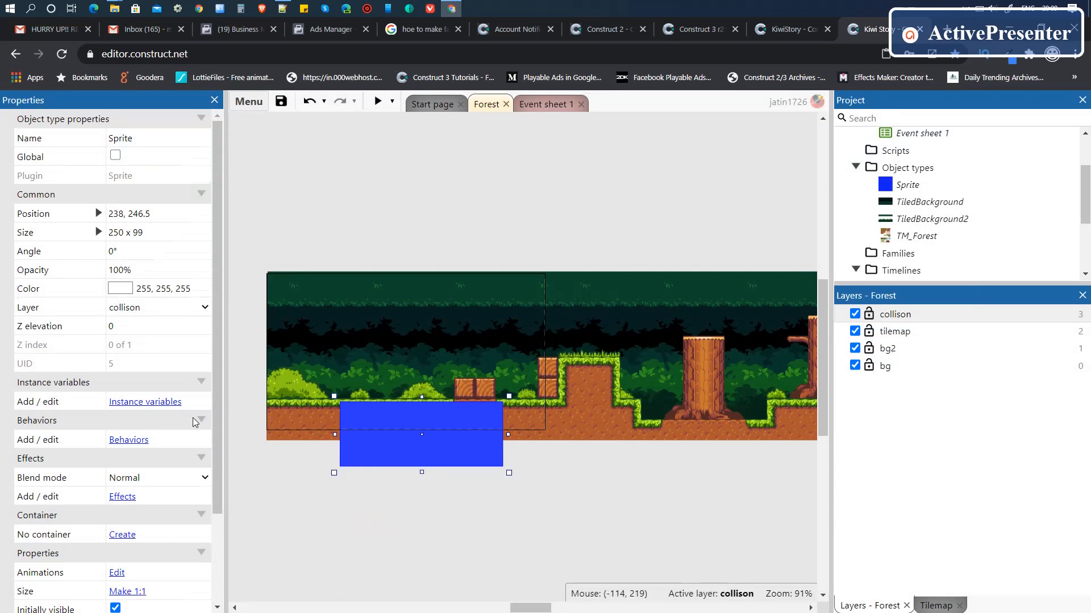
scroll(192, 418, "down", 1)
left_click(151, 373)
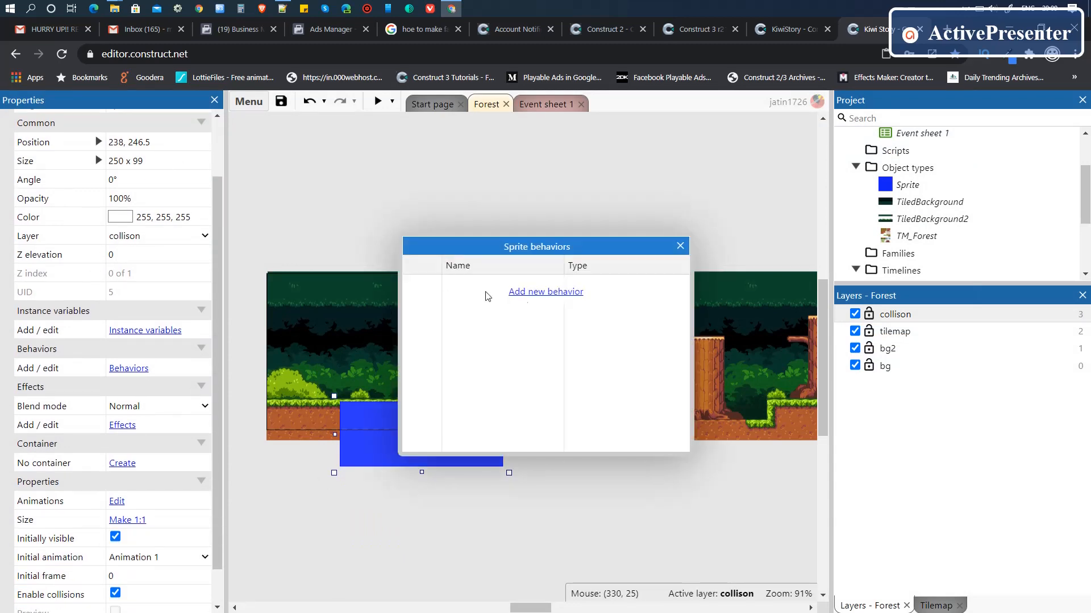
left_click(527, 300)
type("so")
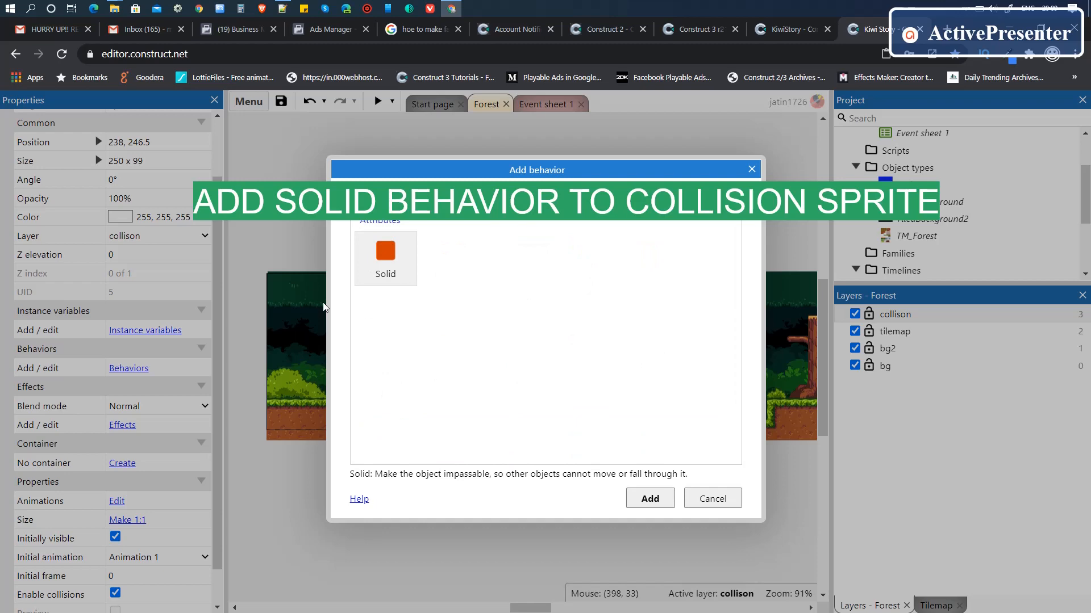
left_click(385, 262)
left_click(669, 501)
left_click(678, 250)
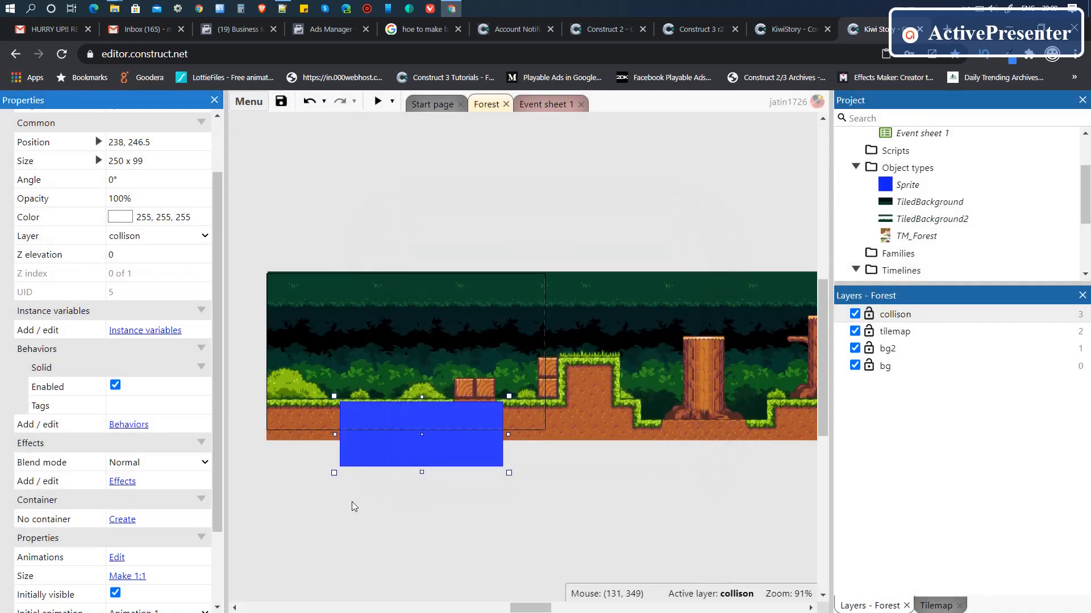
Step: Align the solid sprite with the ground's left end and surface, and widen it to about 575 x 99
left_click_drag(422, 454, 342, 460)
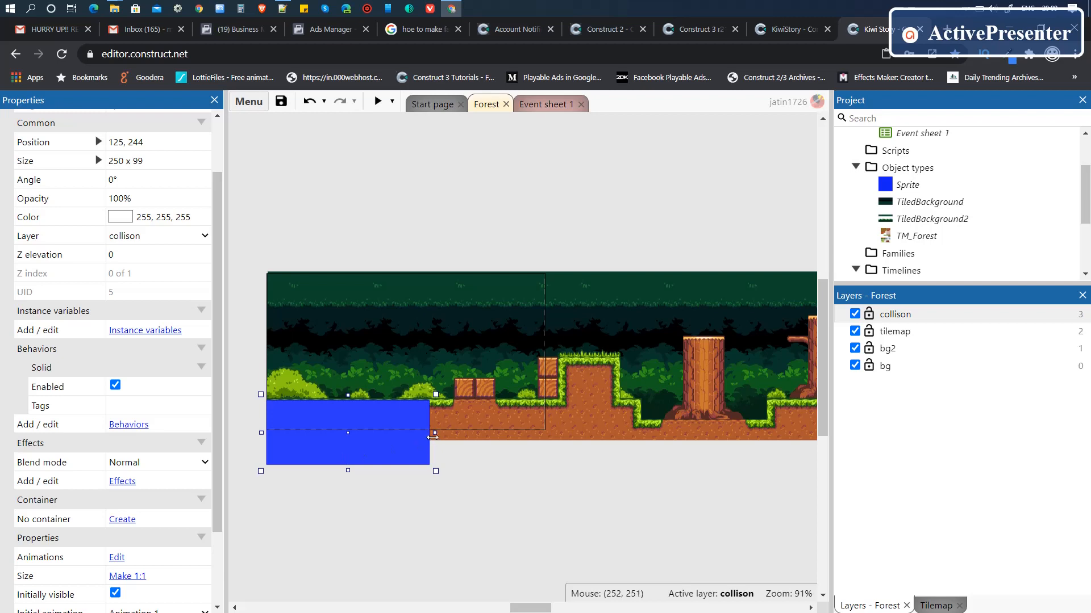
left_click_drag(435, 434, 460, 435)
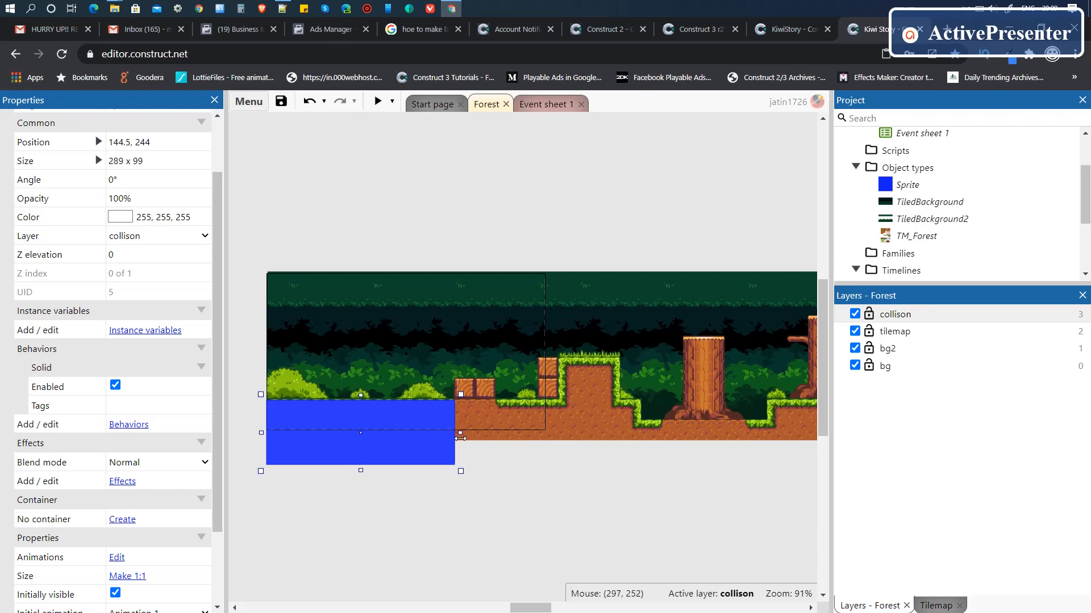
left_click_drag(460, 439, 647, 447)
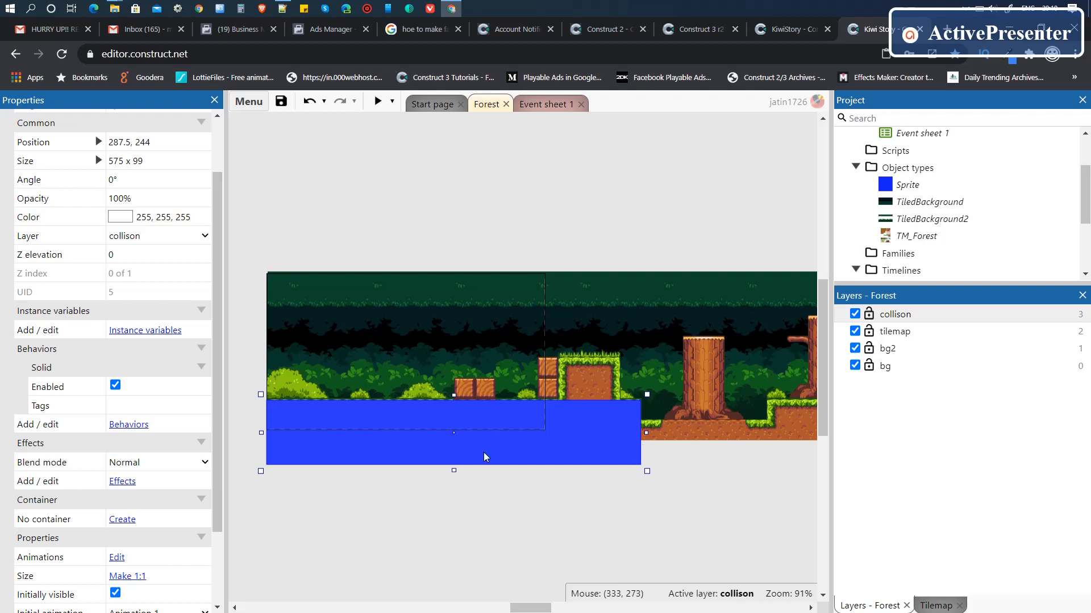
Step: Duplicate the solid sprite and fit the copy over the two side-by-side crates at about 61 x 35
key("ctrl+v")
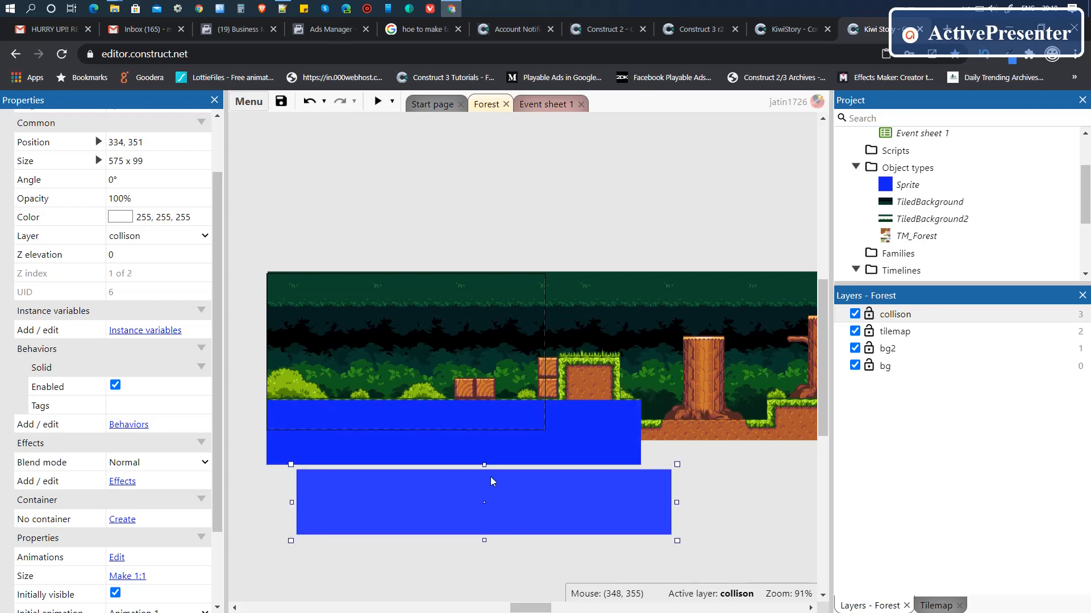
left_click_drag(484, 540, 577, 419)
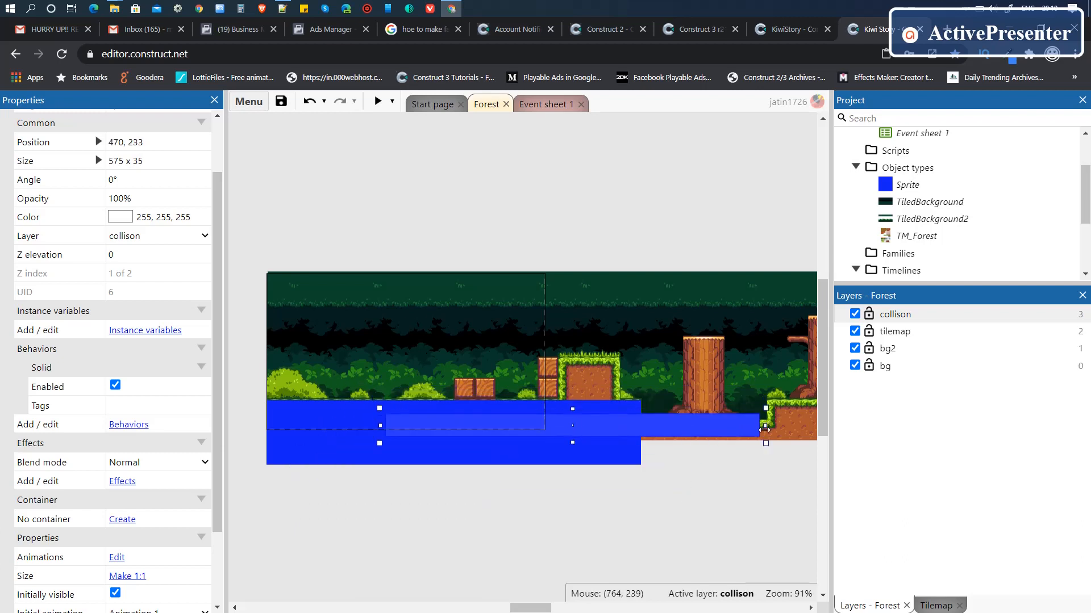
left_click_drag(765, 425, 500, 406)
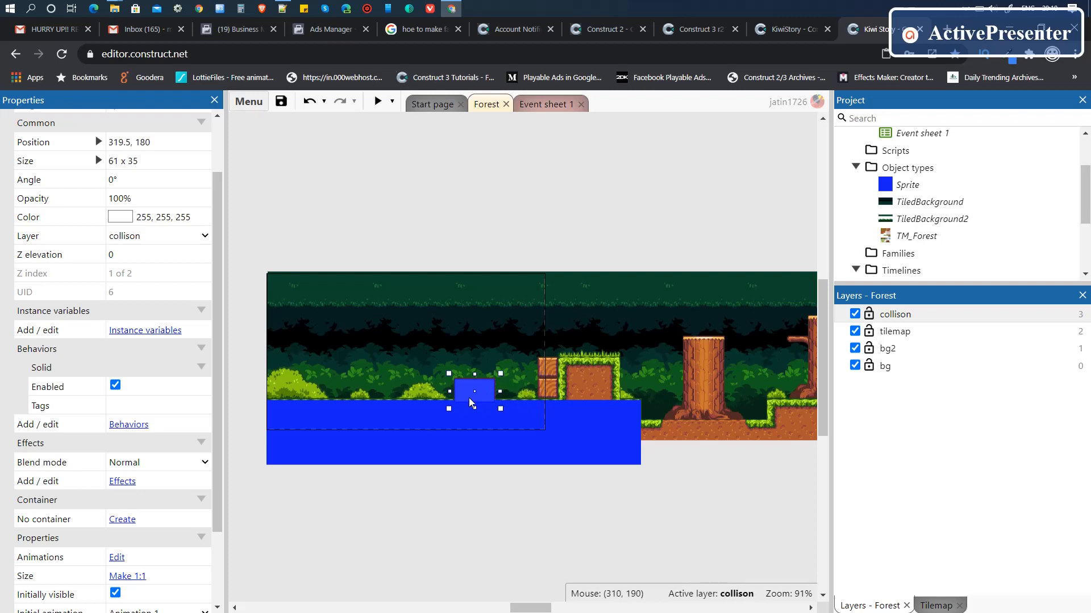
Step: Paste another solid sprite and fit it over the stacked crates and raised grass block at about 125 x 73
key("ctrl+v")
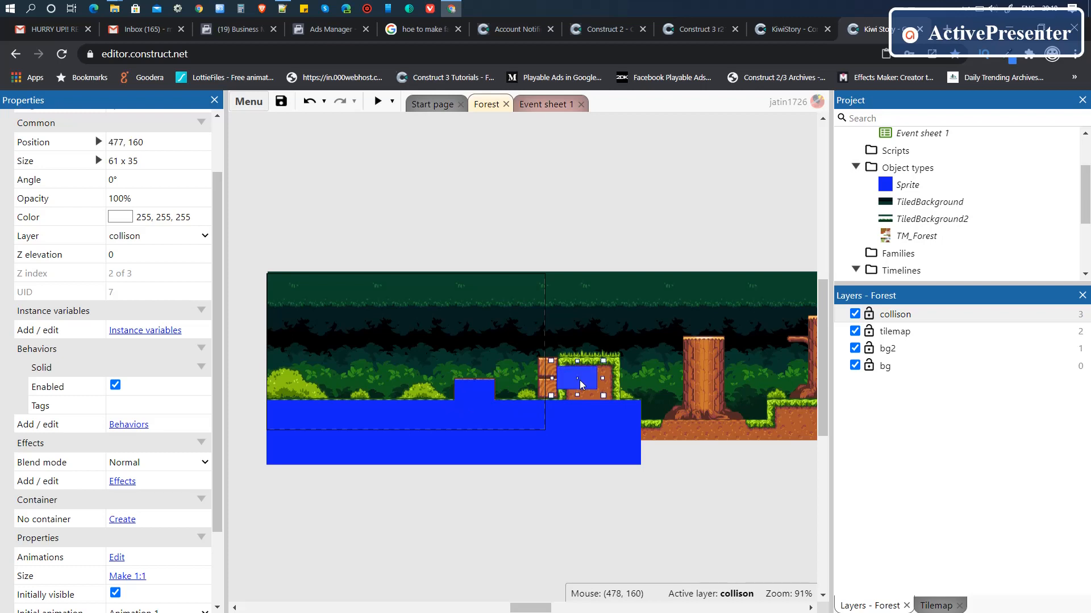
left_click_drag(568, 380, 561, 419)
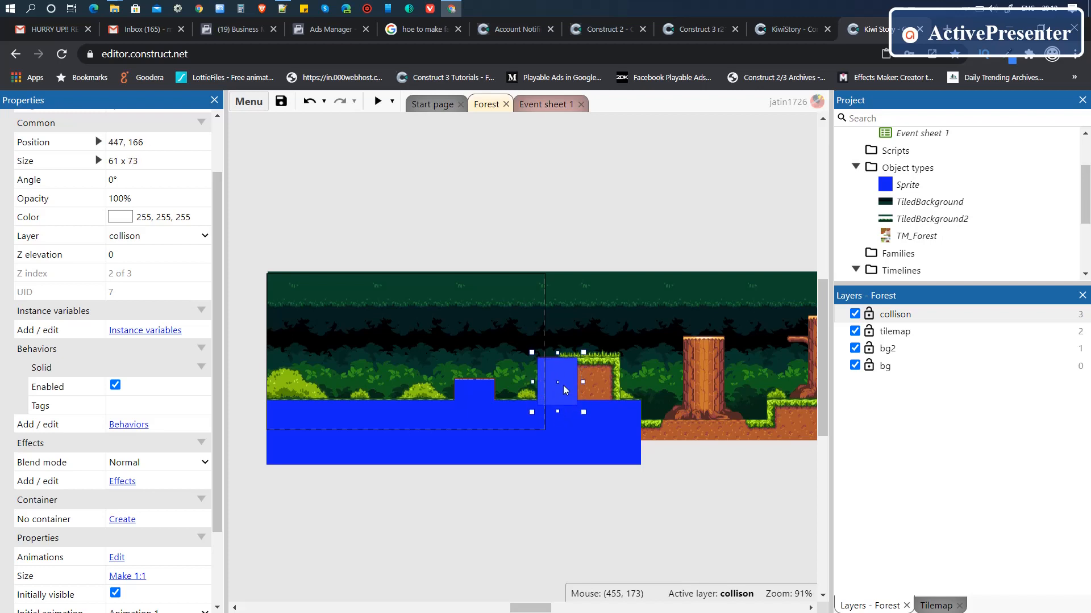
left_click_drag(584, 382, 623, 384)
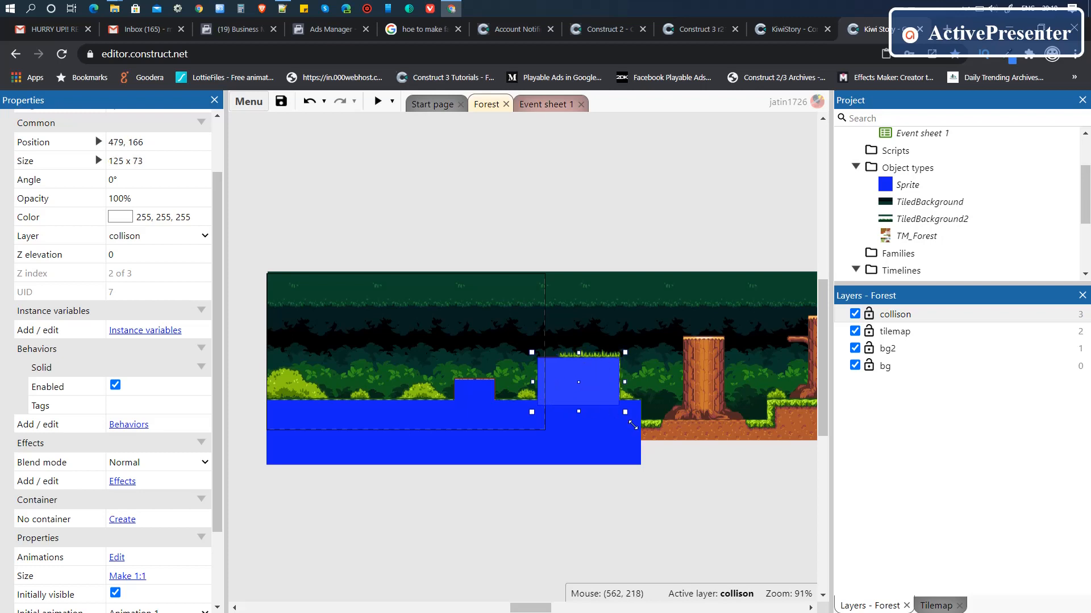
Step: Duplicate the solid crate sprite and fit the copy over the lower ground from the stump to the grassy steps' end, about 514 x 63
left_click(608, 454)
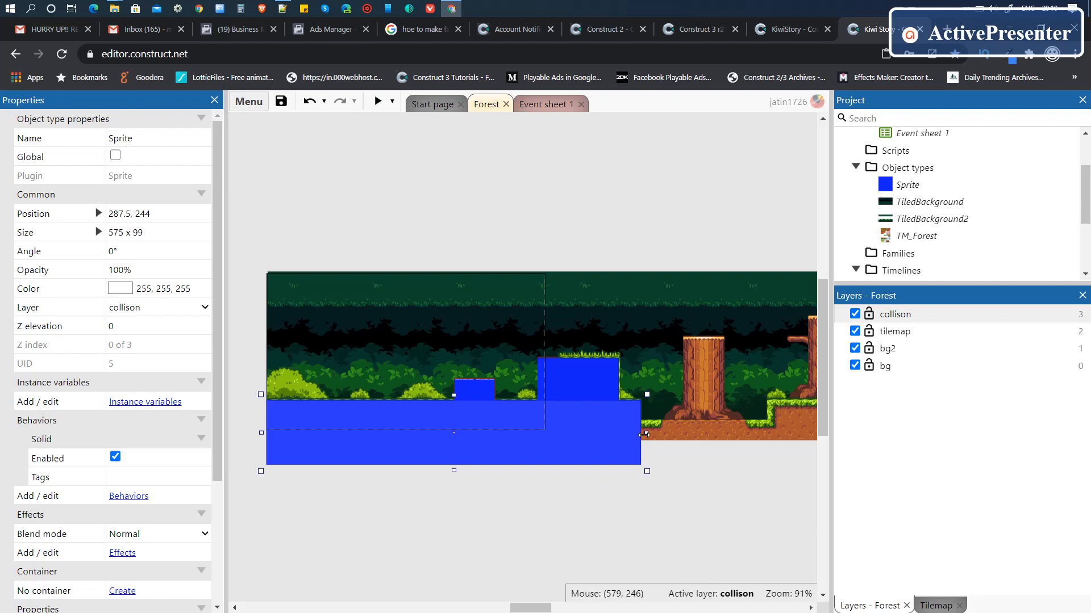
mouse_move(647, 433)
left_mouse_down()
mouse_move(617, 442)
mouse_move(647, 440)
left_mouse_up()
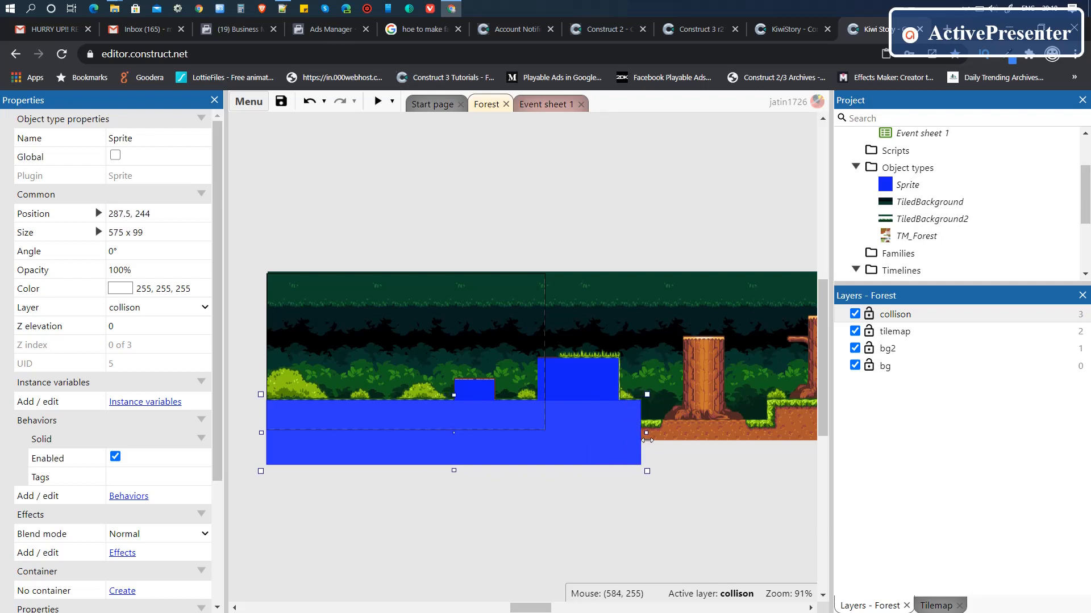
left_click(584, 391)
left_click(478, 391)
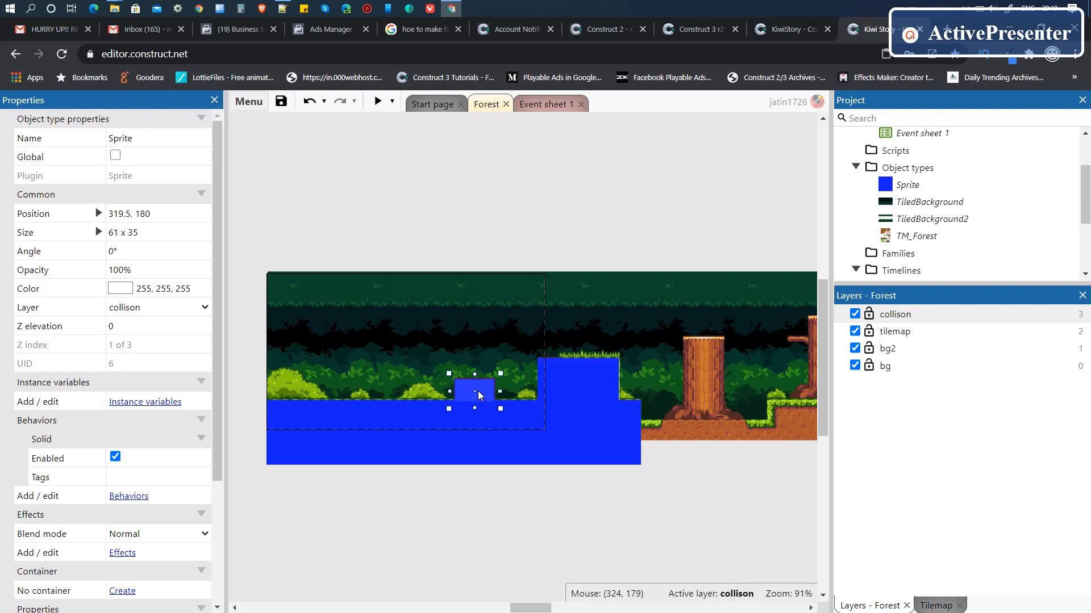
left_click(642, 421)
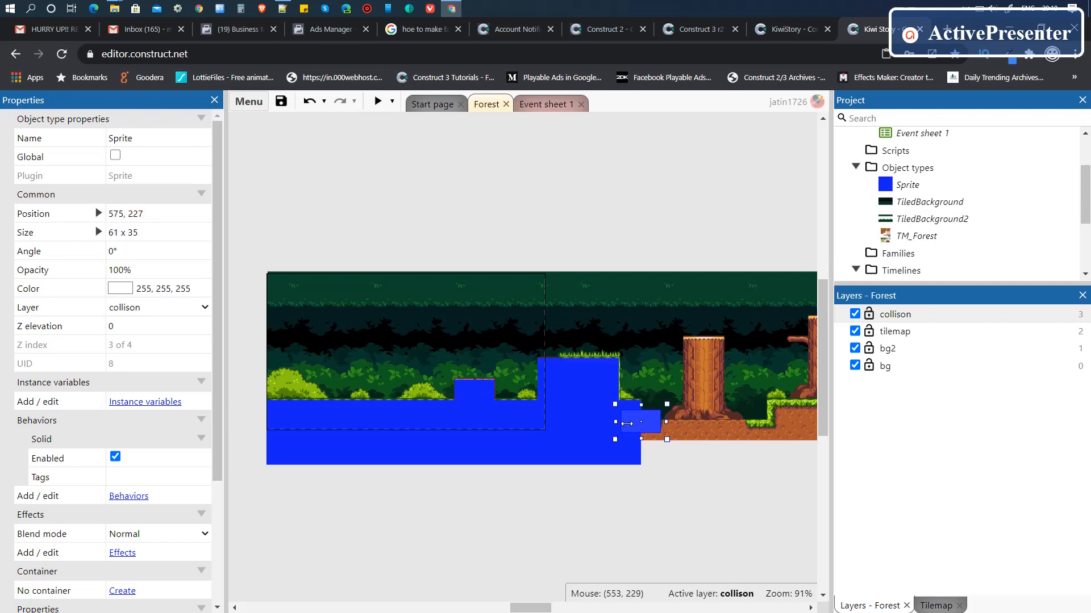
left_click_drag(630, 426, 775, 433)
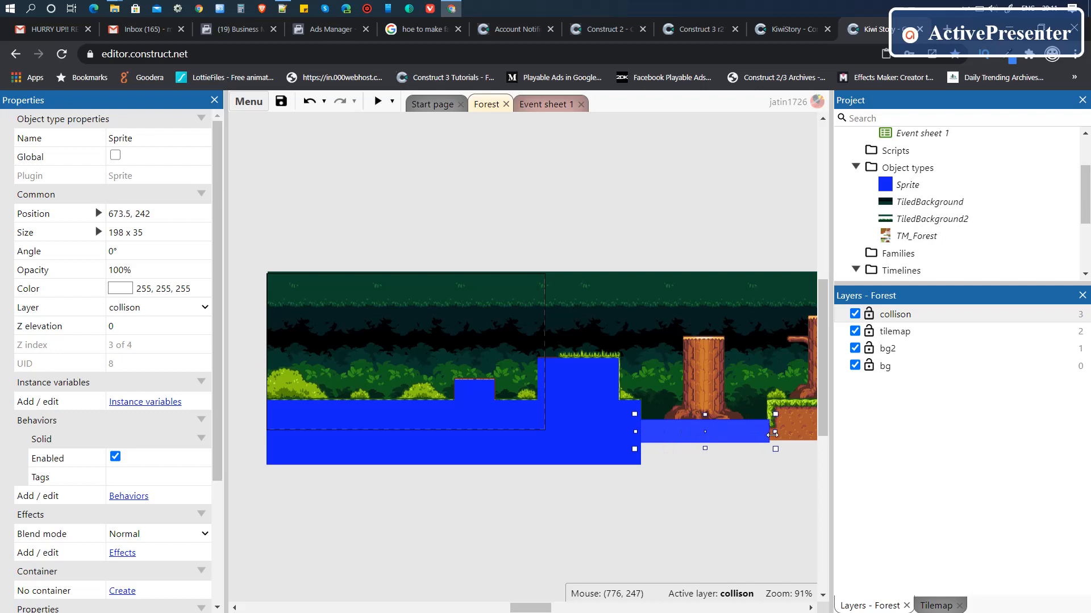
left_click_drag(709, 450, 709, 467)
left_click_drag(534, 609, 565, 609)
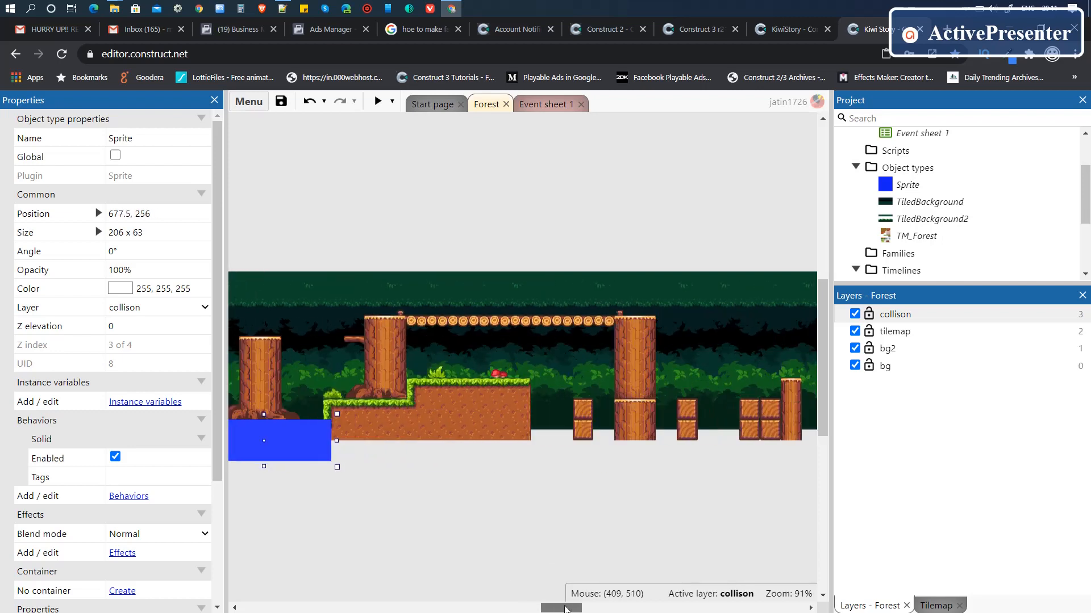
left_click_drag(340, 443, 537, 480)
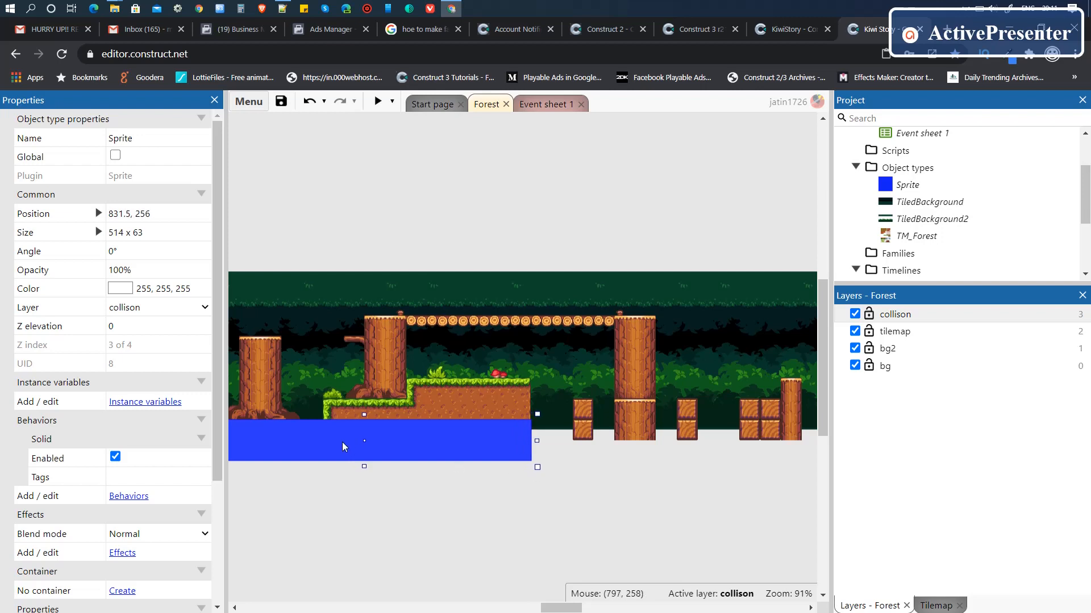
Step: Paste another solid sprite and fit it over the first grassy step at about 316 x 43
key("ctrl+v")
left_click_drag(235, 434, 358, 433)
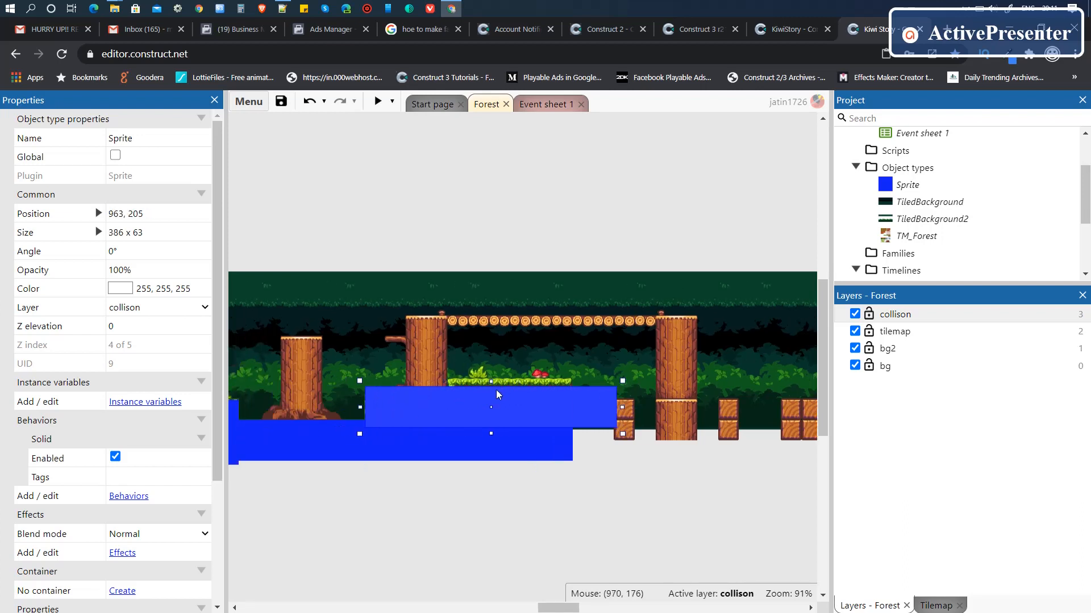
left_click_drag(489, 384, 491, 396)
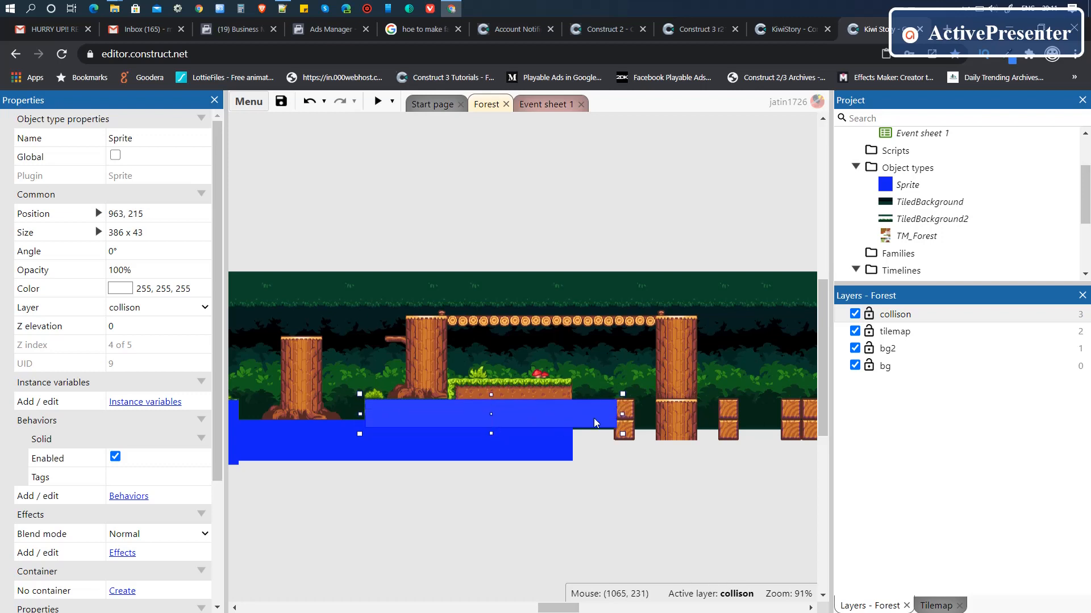
left_click_drag(621, 415, 573, 424)
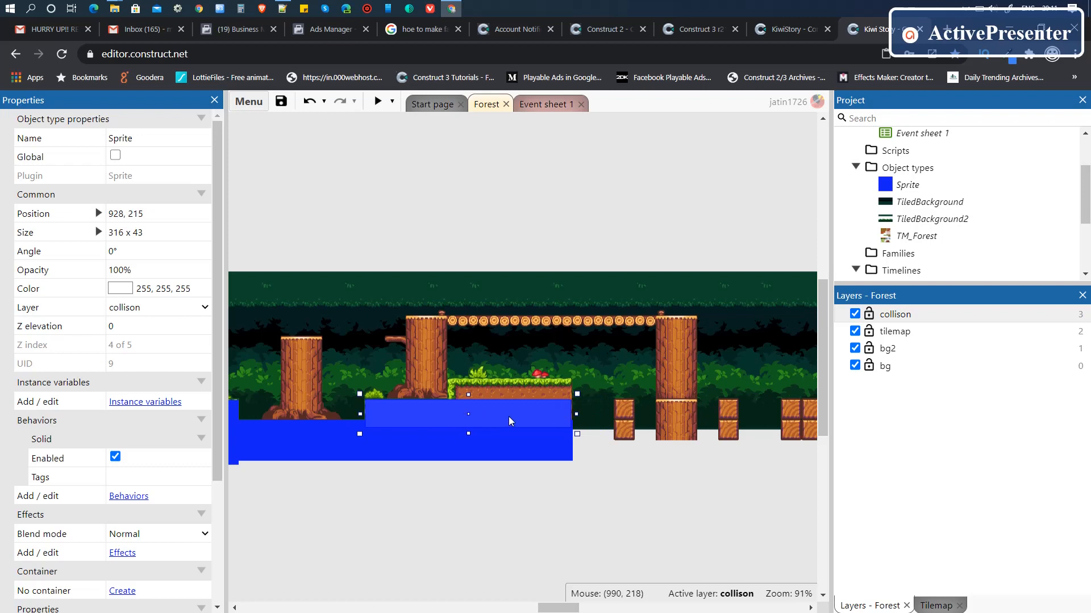
Step: Paste a solid sprite over the upper grassy step, size it to about 189 x 43, and align it with the grass surface
key("ctrl+v")
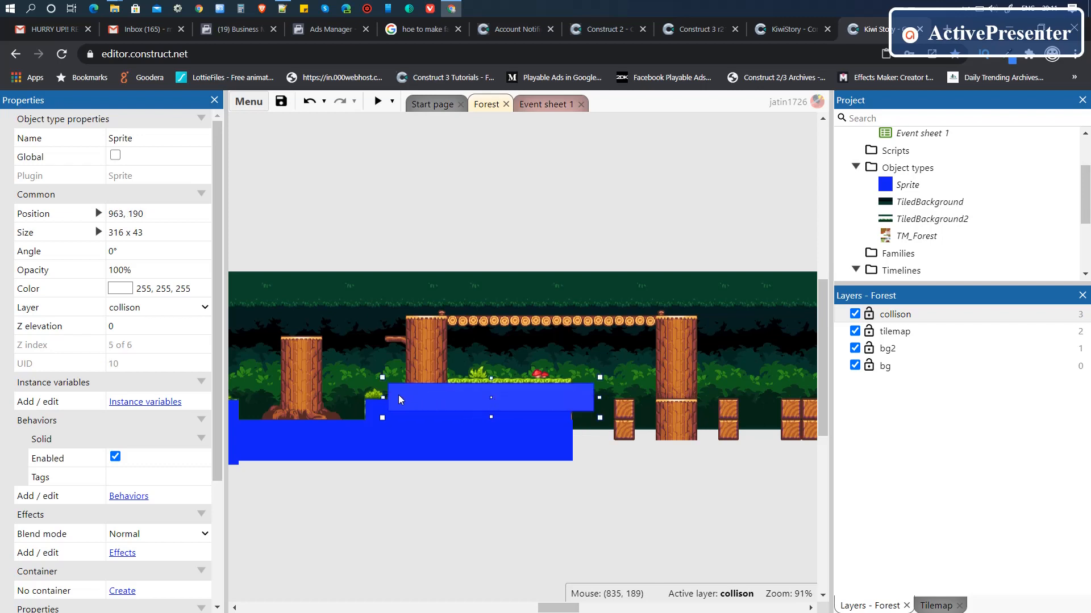
left_click_drag(382, 396, 442, 405)
left_click_drag(600, 398, 577, 403)
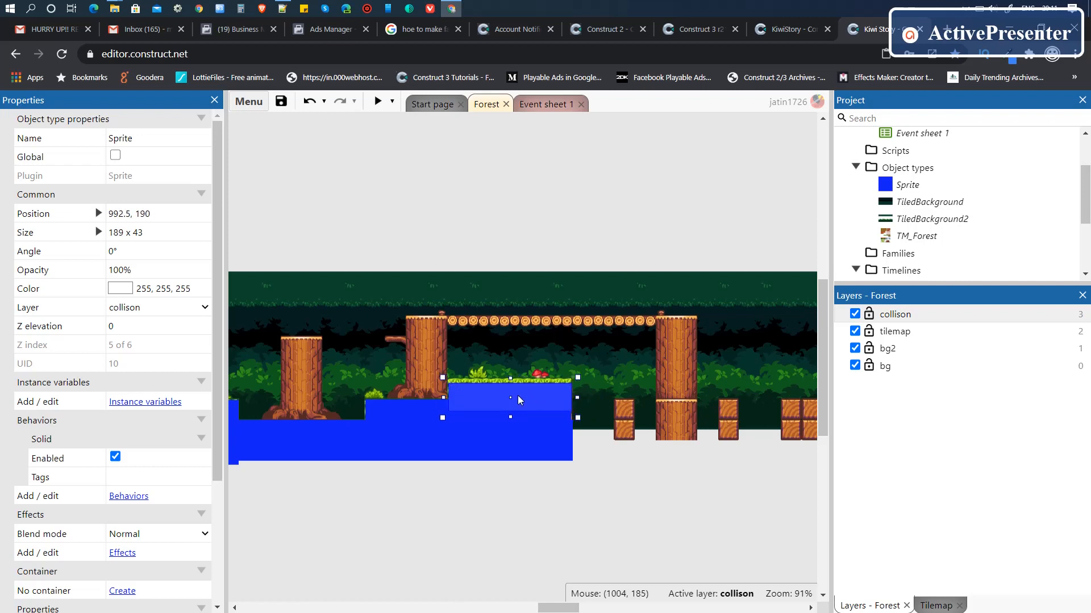
key("Up")
key("Up")
key("Up")
key("Up")
key("Up")
key("Up")
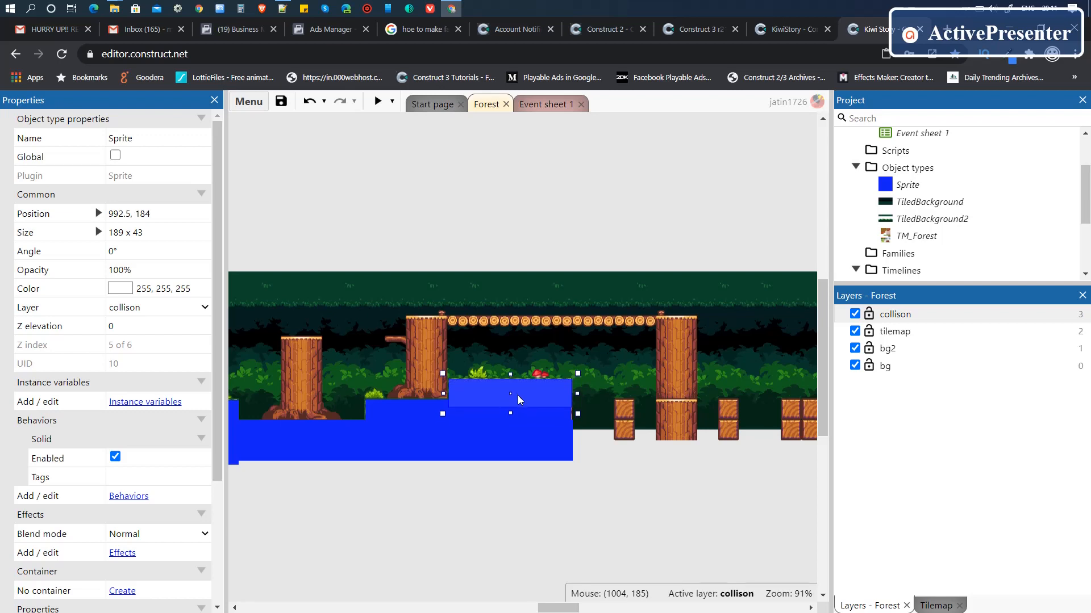
Step: Place a solid sprite copy along the log bridge and both supporting trunk tops, widened to about 446 x 43
left_click(408, 316)
left_click_drag(397, 321, 453, 327)
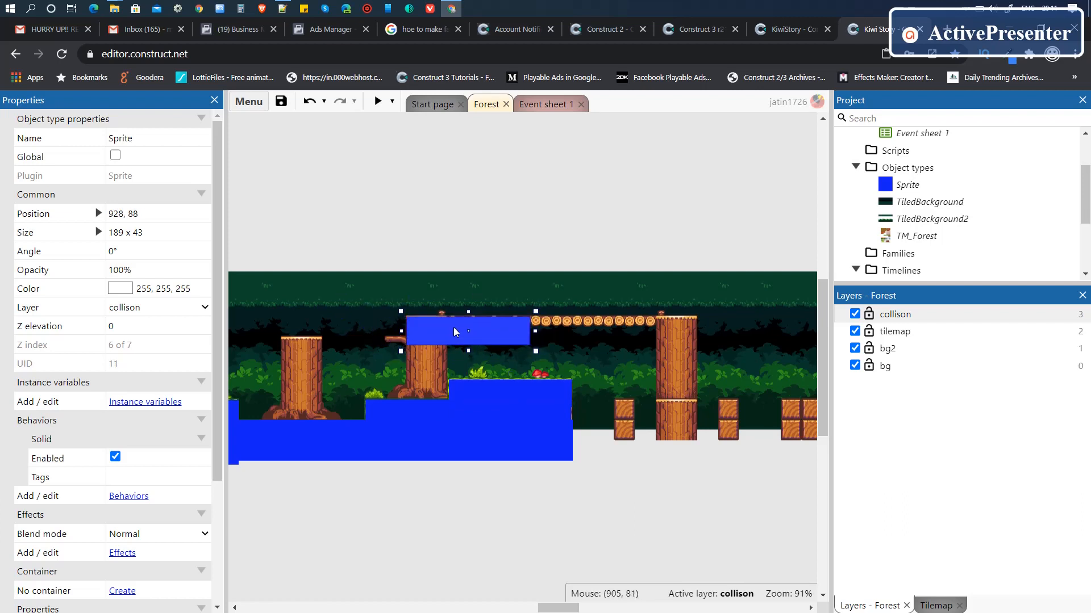
left_click_drag(535, 332, 705, 336)
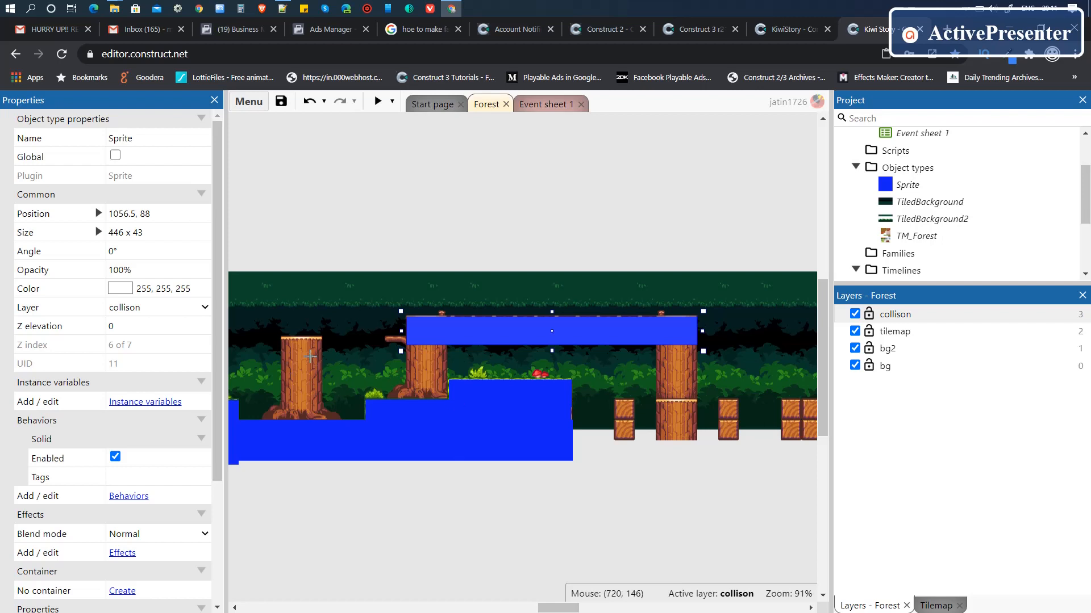
Step: Paste another solid sprite and fit it over the top of the lone tree stump at about 64 x 43
key("ctrl+v")
left_click_drag(304, 357, 442, 396)
left_click_drag(579, 381, 329, 358)
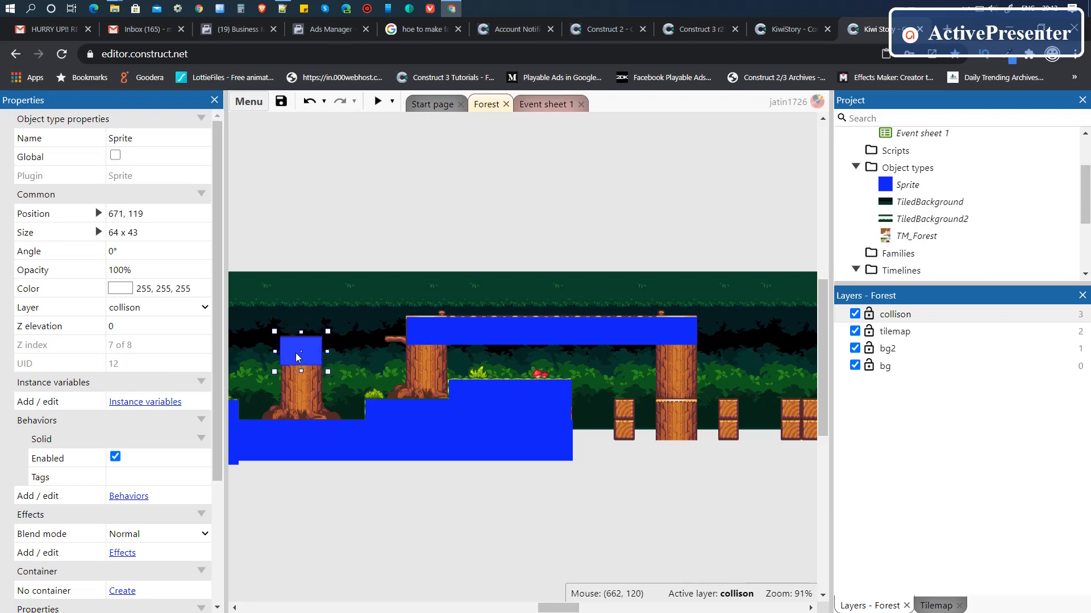
Step: Place copies of the 64 x 43 solid sprite over the short trunk below the bridge and the two-by-two crate stack
left_click_drag(296, 353, 671, 415, "ctrl")
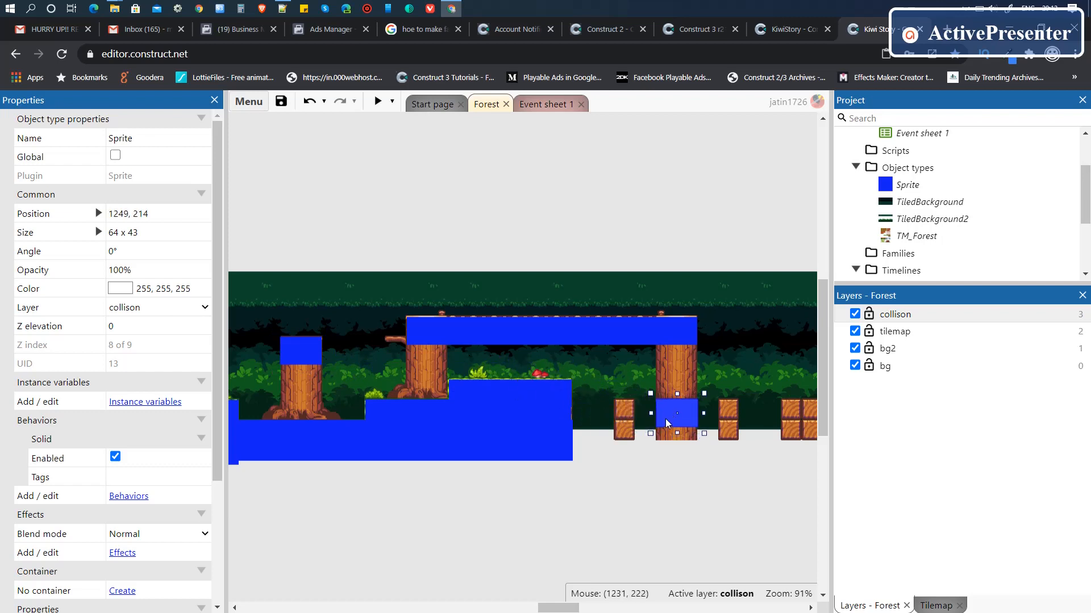
scroll(665, 418, "down", 2)
scroll(666, 418, "up", 2)
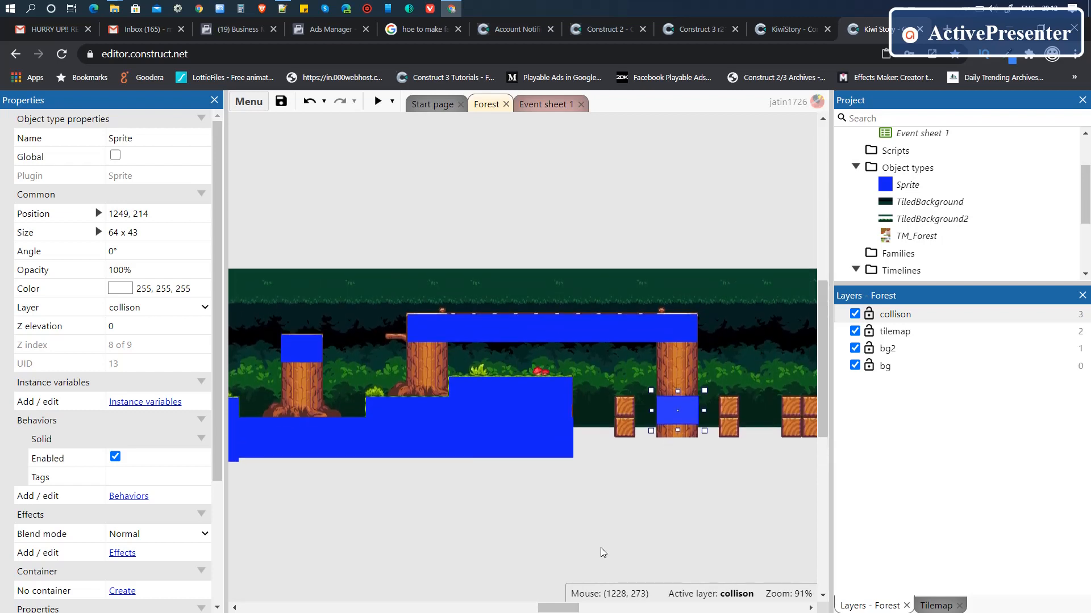
mouse_move(561, 608)
left_mouse_down()
mouse_move(588, 608)
mouse_move(575, 609)
left_mouse_up()
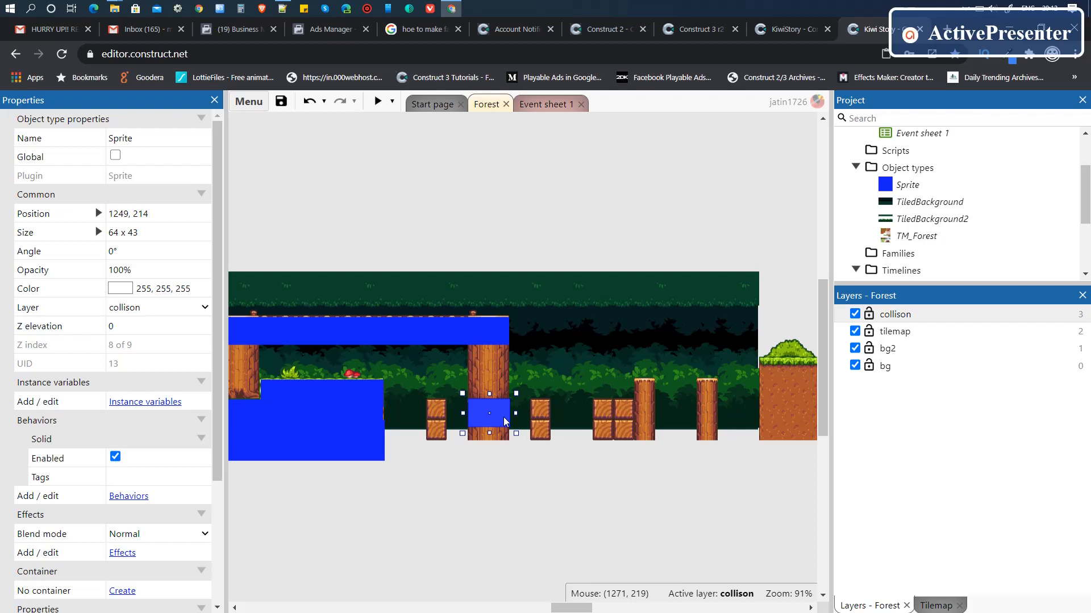
left_click(598, 404)
left_click_drag(598, 404, 608, 414)
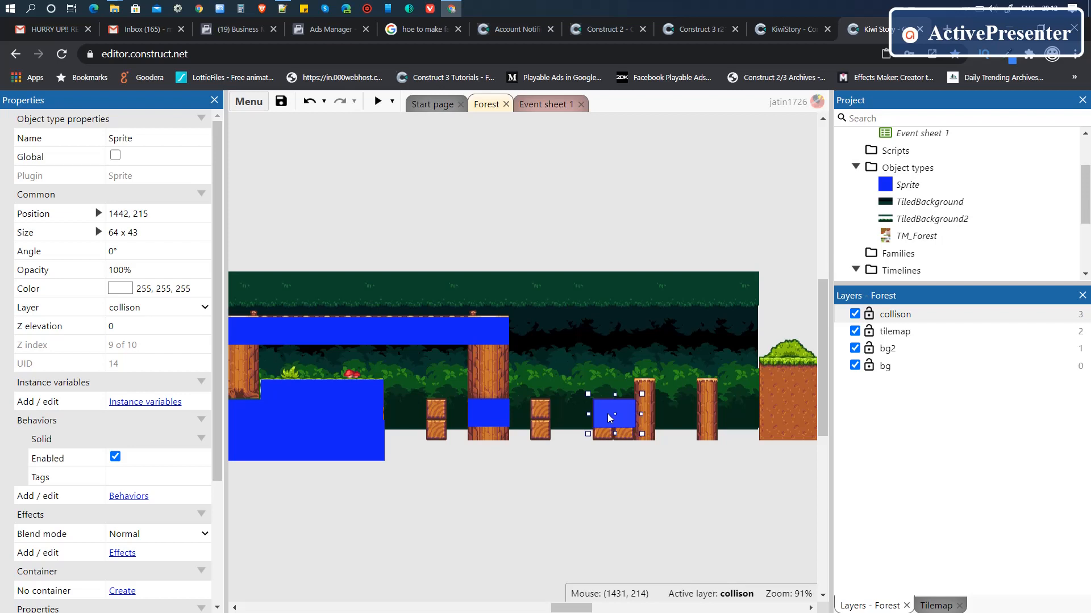
Step: Paste a 64 x 43 solid sprite copy onto the grass-topped block beyond the log posts and widen it to about 94 x 43
left_click(488, 413)
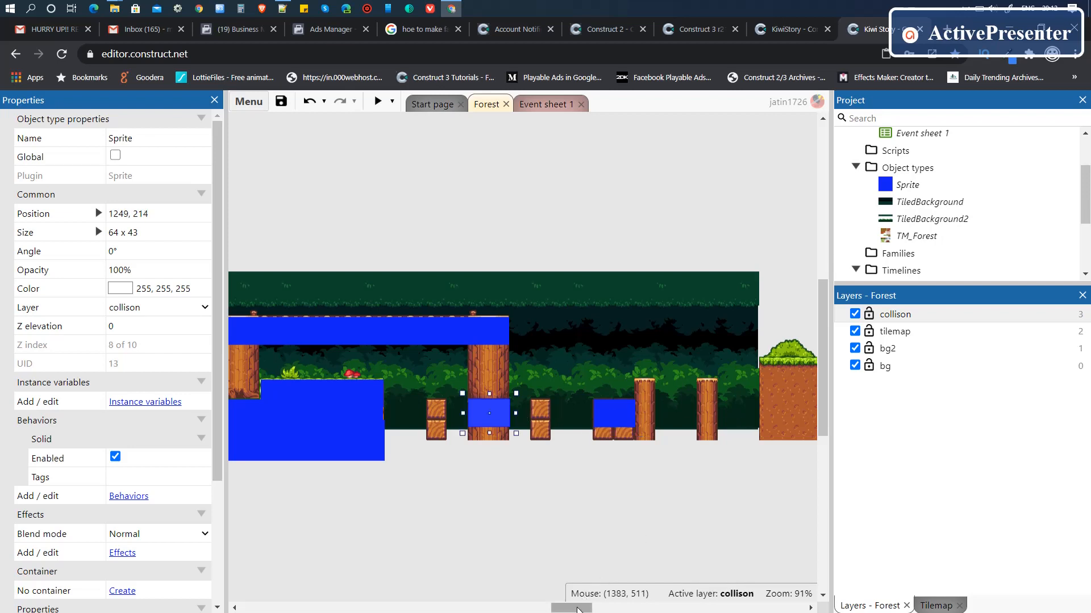
left_click_drag(578, 609, 583, 609)
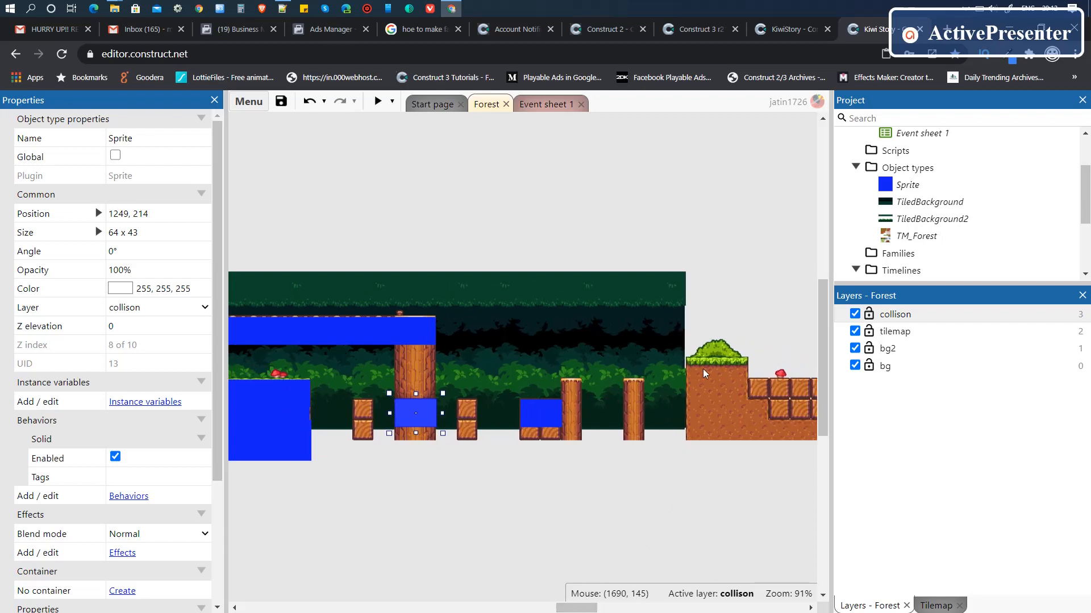
key("ctrl+v")
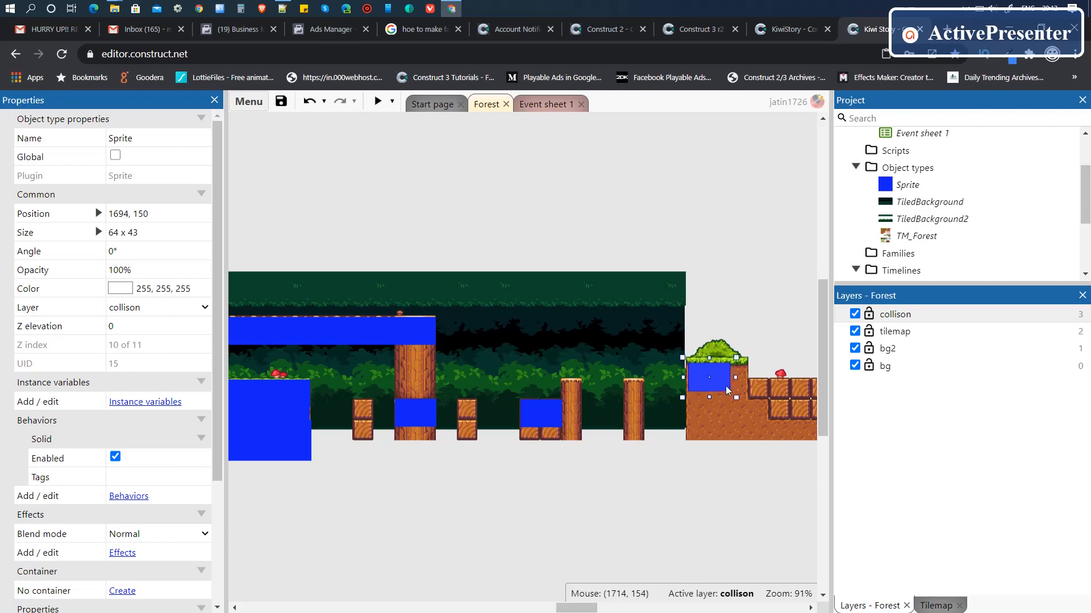
left_click_drag(726, 387, 725, 381)
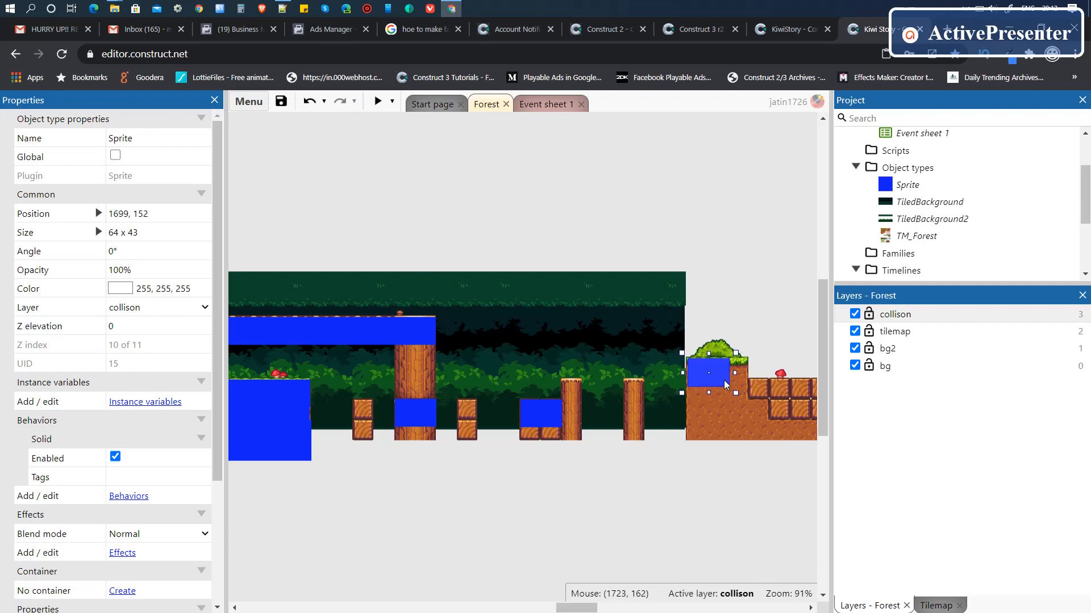
left_click_drag(735, 373, 750, 375)
Step: Paste solid sprites over the two single-width crate columns beside the short trunk, each fitted at about 30 x 59
left_click(417, 421)
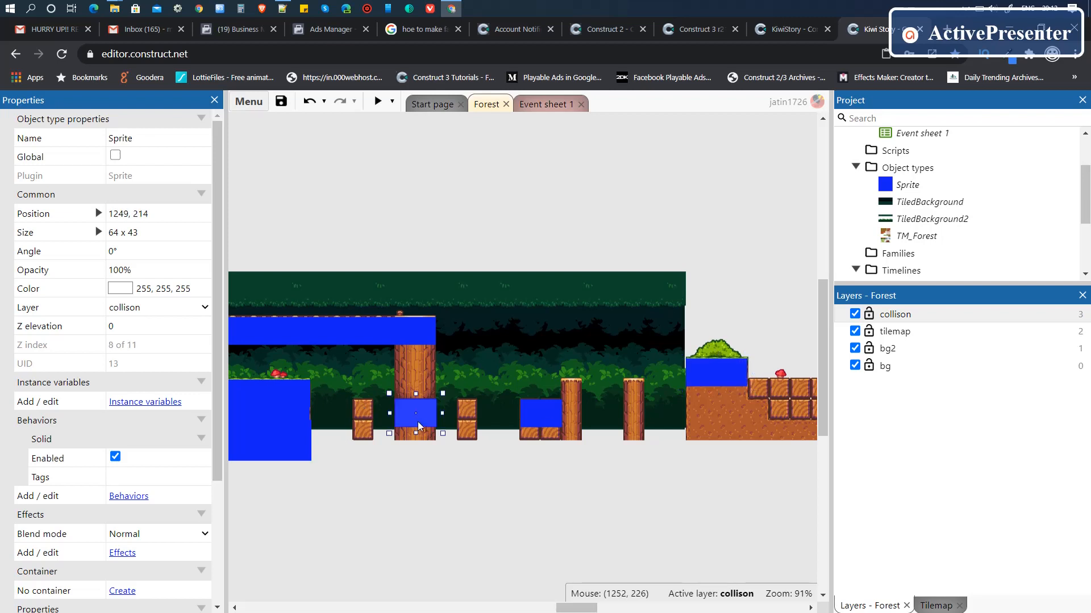
key("ctrl+v")
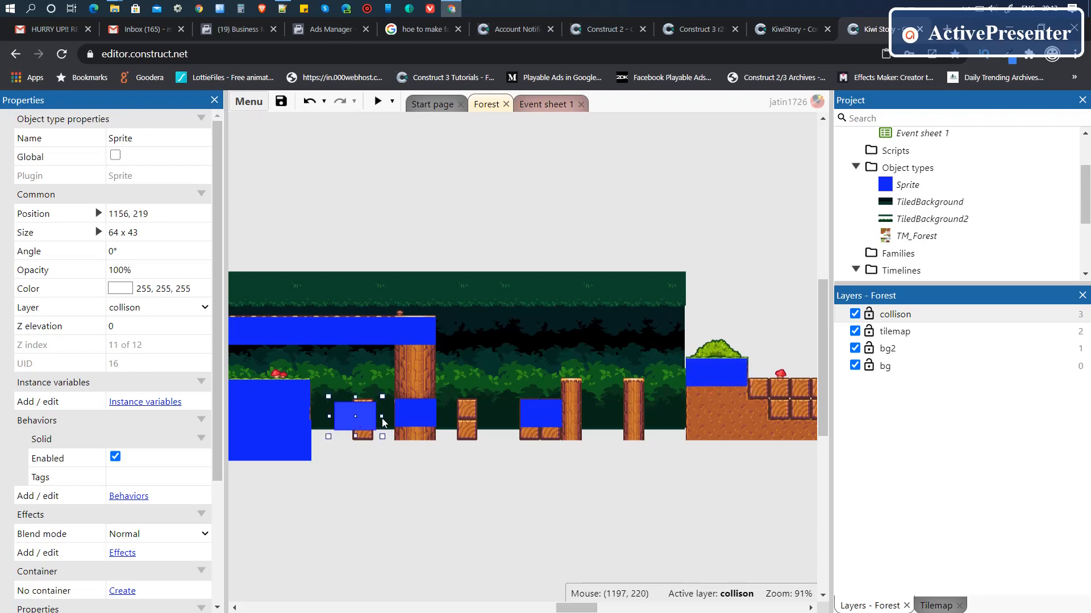
left_click_drag(380, 415, 362, 445)
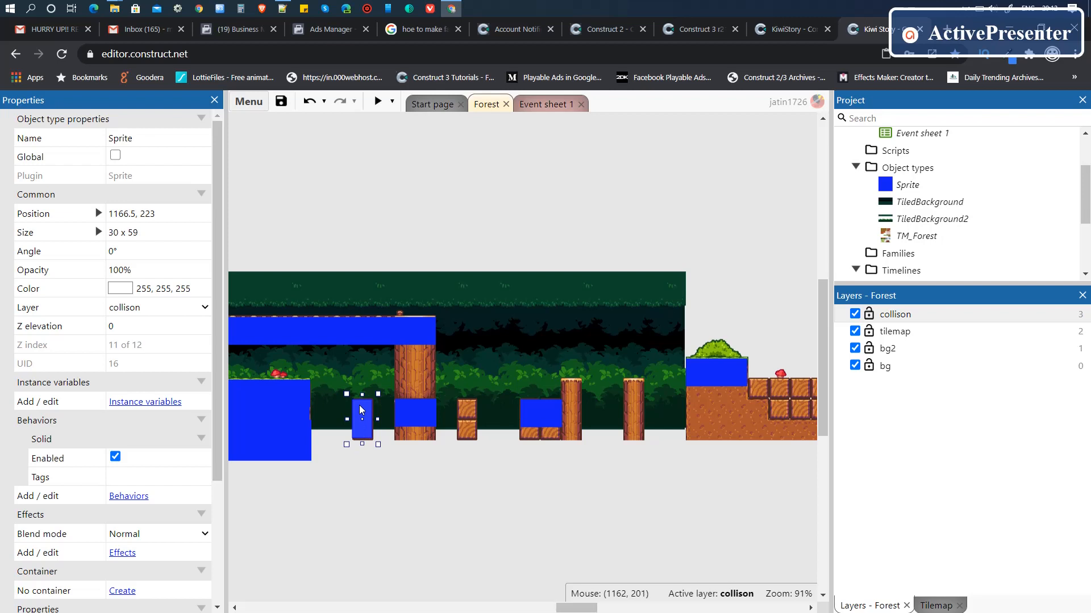
key("ctrl+v")
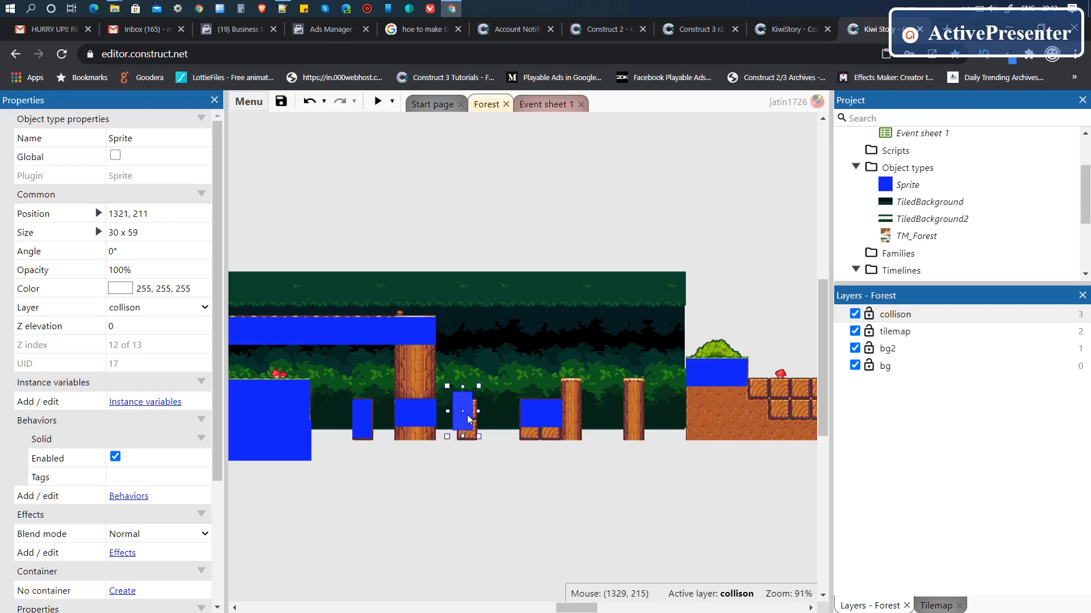
left_click_drag(463, 424, 466, 434)
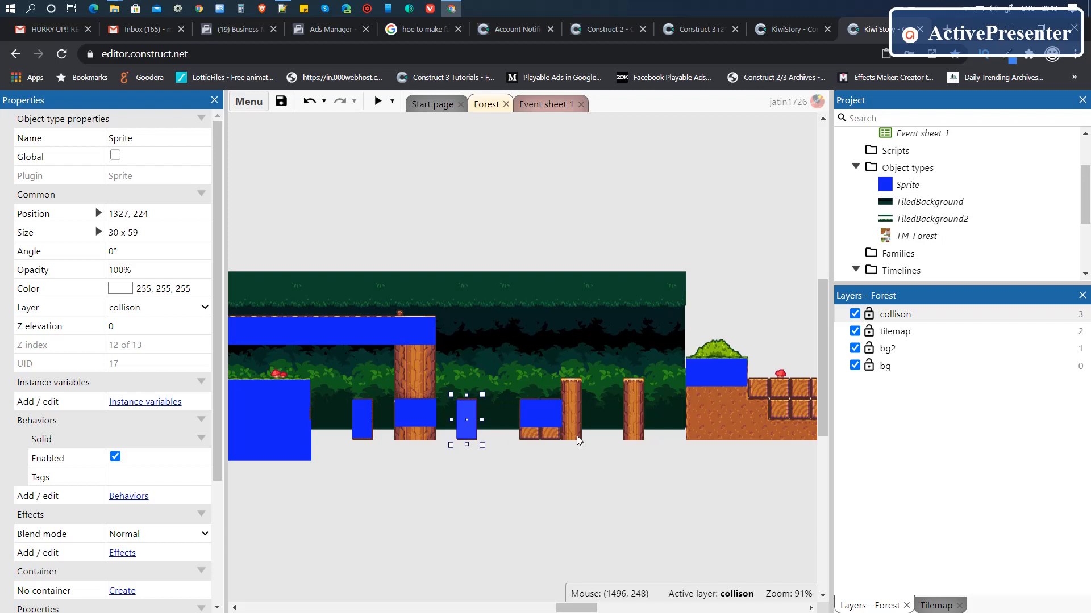
Step: Paste solid sprites over the two tall log posts and stretch them to about 30 x 97
key("ctrl+v")
left_click_drag(571, 404, 635, 418)
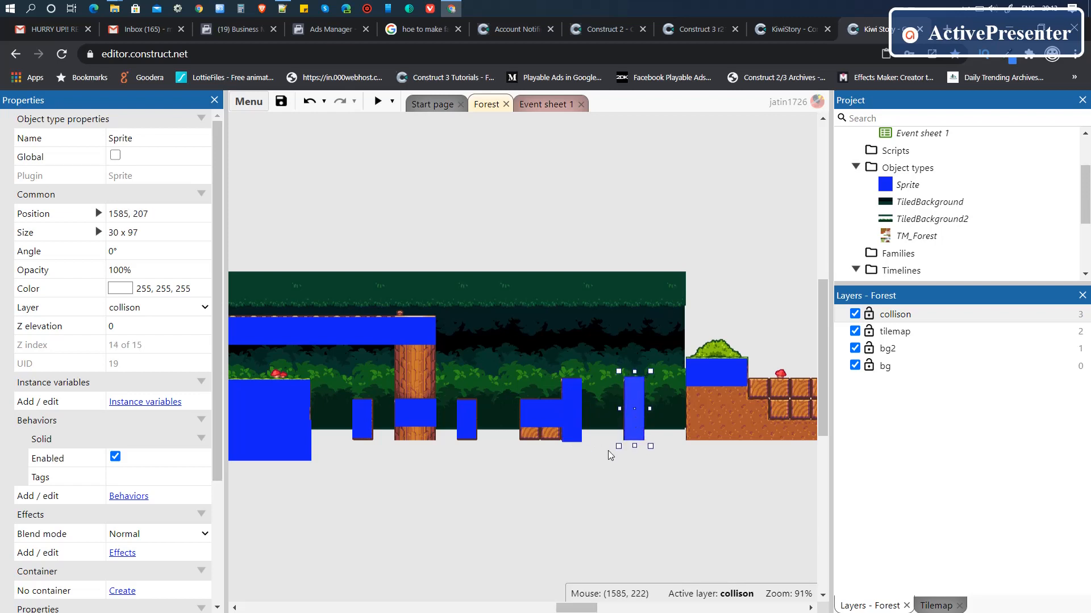
Step: Duplicate the grass-topped block's solid sprite and fit the copy over the crate floor and ground below it, about 290 x 119
left_click_drag(576, 608, 593, 608)
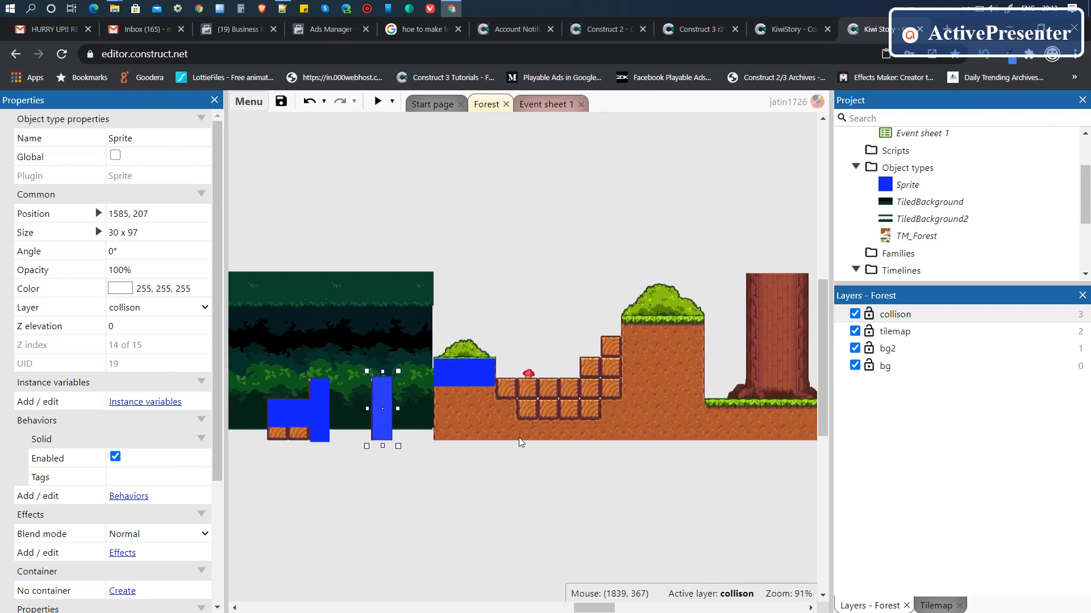
left_click(469, 381)
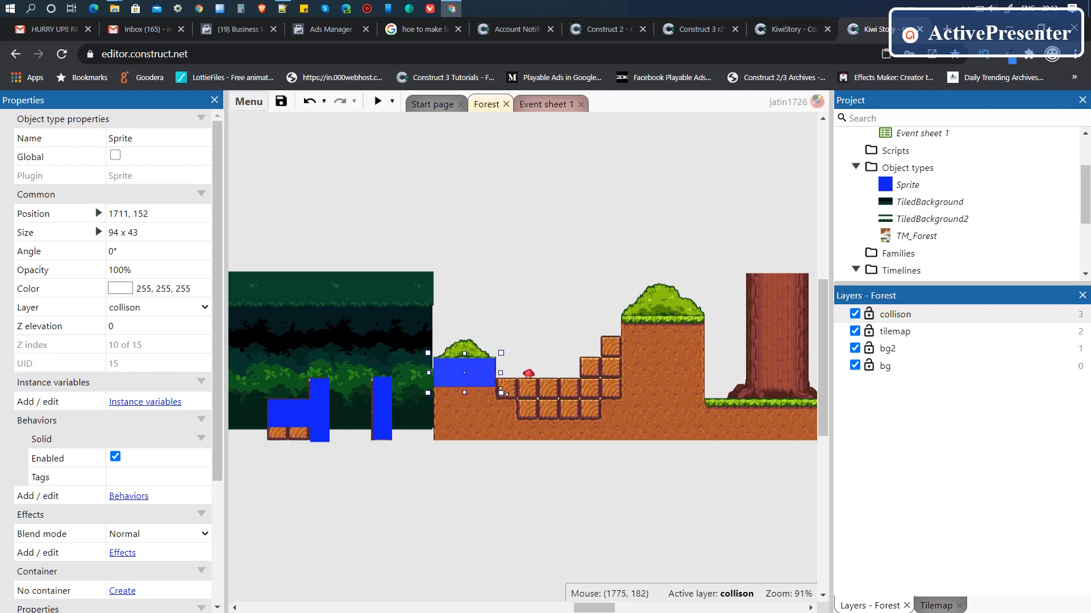
key("ctrl+v")
left_click_drag(502, 395, 628, 397)
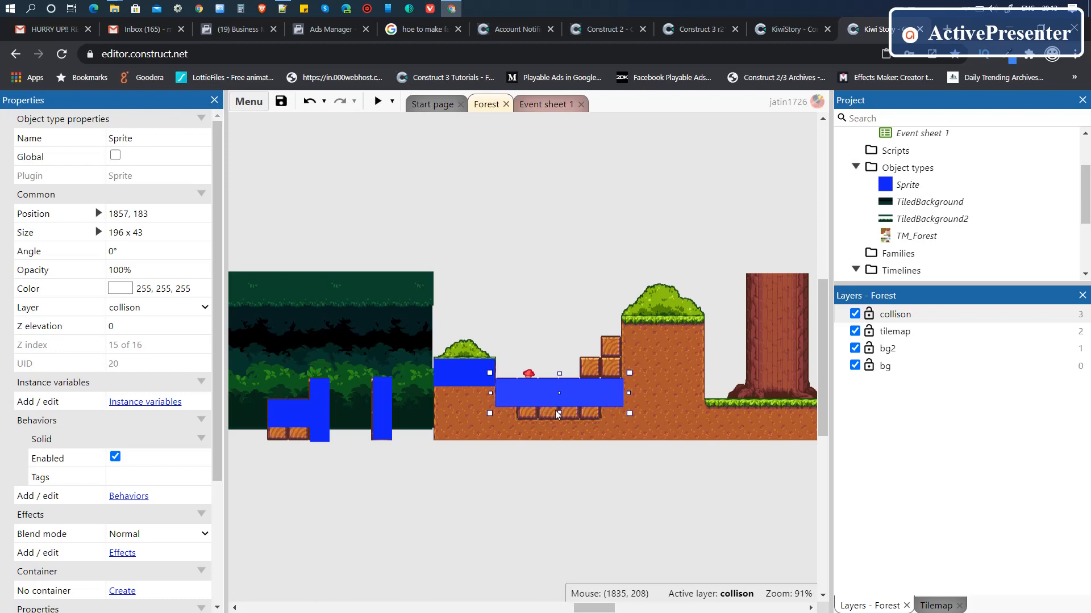
left_click_drag(559, 413, 559, 463)
left_click_drag(489, 418, 429, 417)
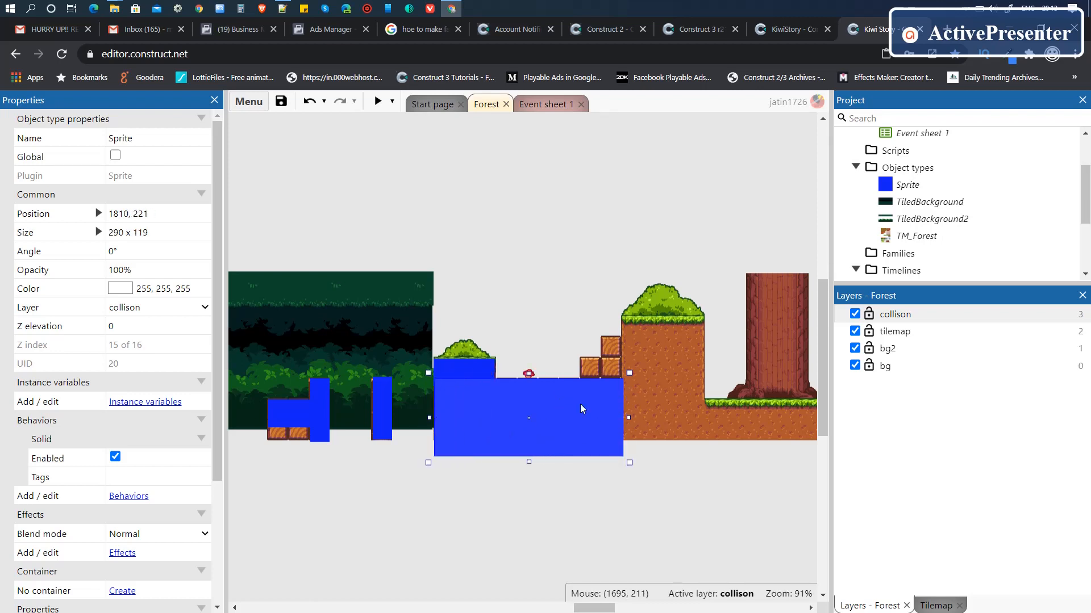
Step: Extend the outer edges of the far log post's and double crate's solid sprites slightly so they cover the artwork
left_click(384, 404)
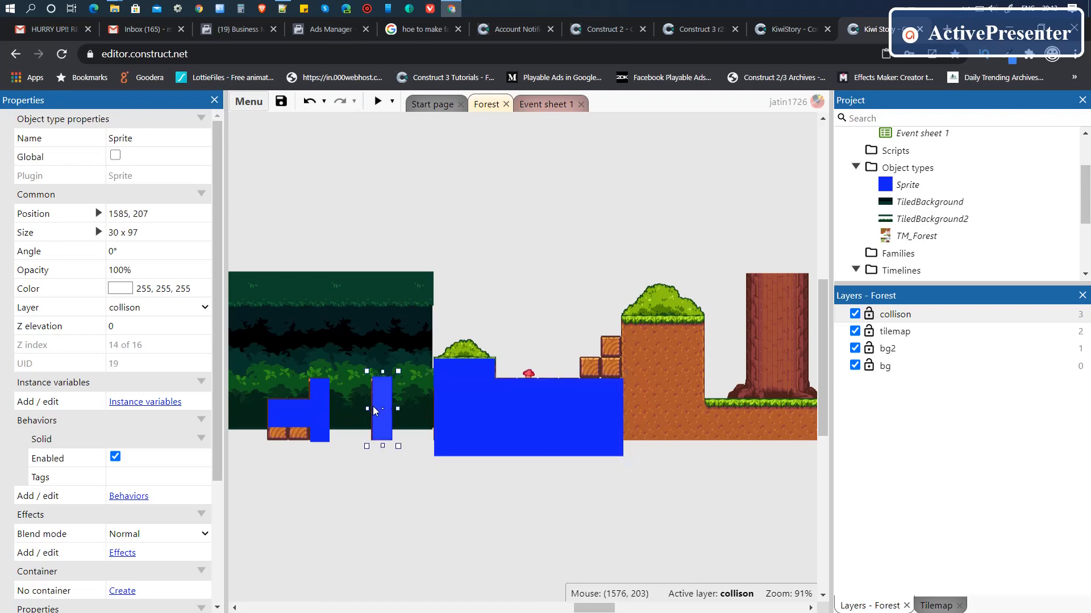
left_click_drag(365, 409, 363, 408)
left_click(319, 413)
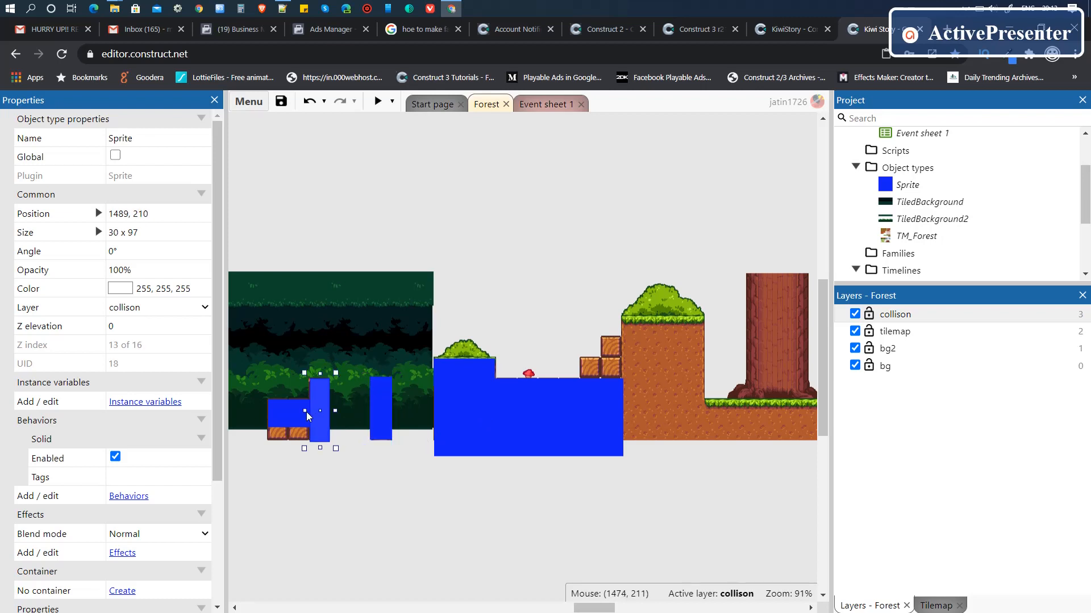
left_click(285, 419)
left_click_drag(260, 412, 261, 417)
Step: Widen the crate floor's solid sprite to about 416 x 119 and fit a duplicate over the tall bush-topped block at about 129 x 119
left_click(587, 424)
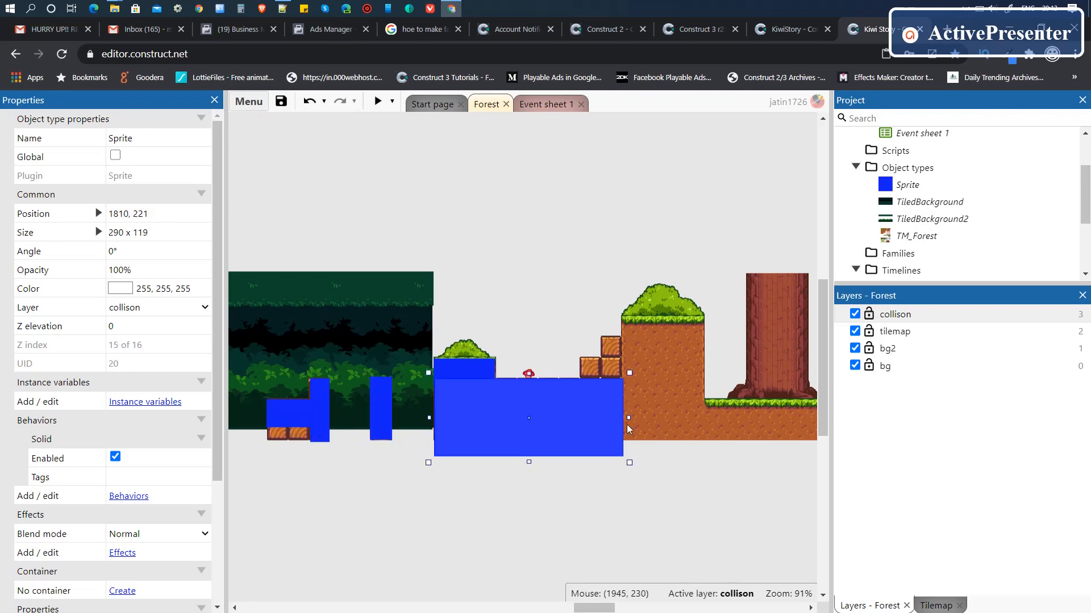
left_click_drag(629, 418, 705, 419)
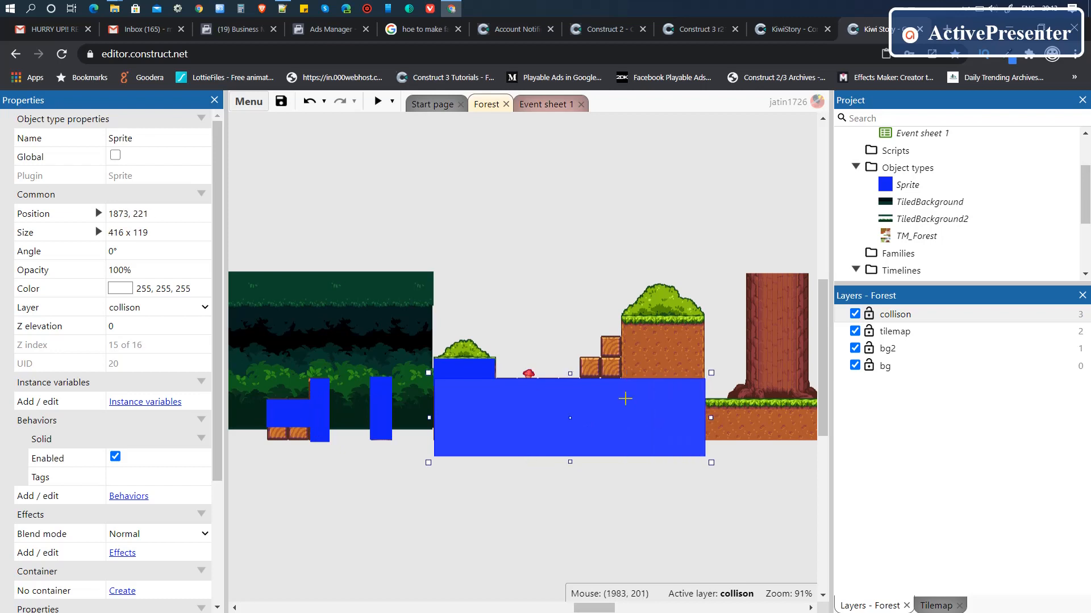
left_click_drag(625, 398, 669, 350, "ctrl")
left_click_drag(754, 369, 712, 356)
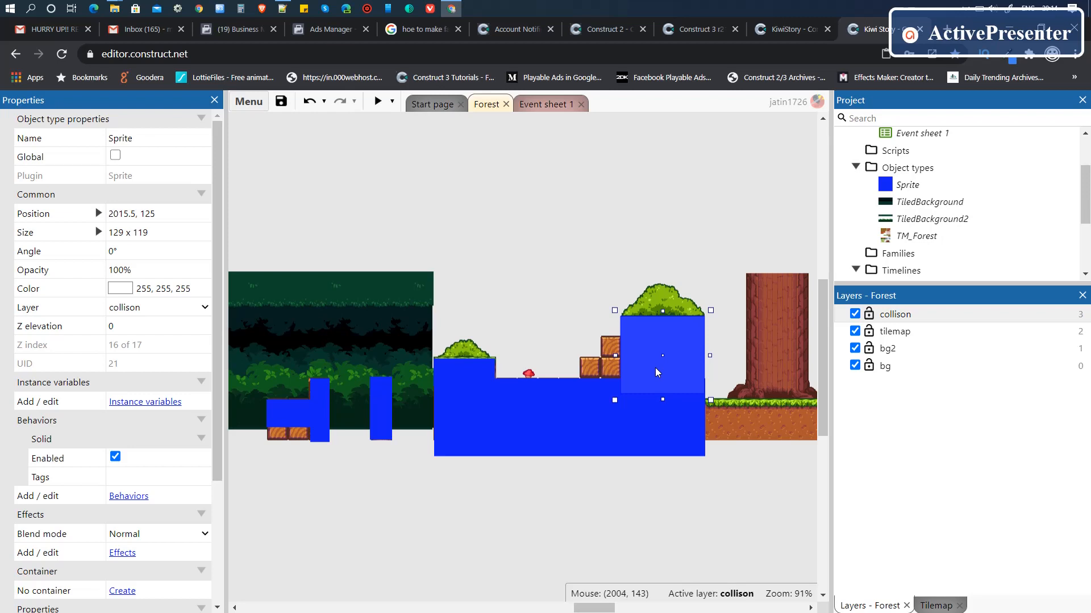
Step: Paste solid sprite copies over the two crate steps beside the tall block, each sized about 56 x 48
key("ctrl+c")
key("ctrl+v")
left_click(621, 367)
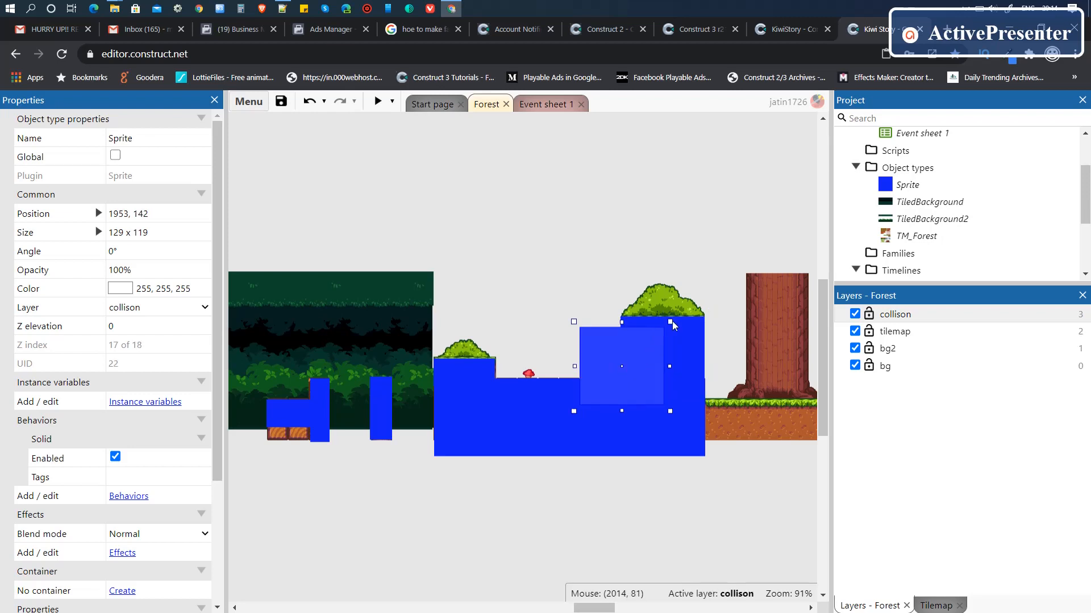
left_click_drag(671, 323, 593, 369)
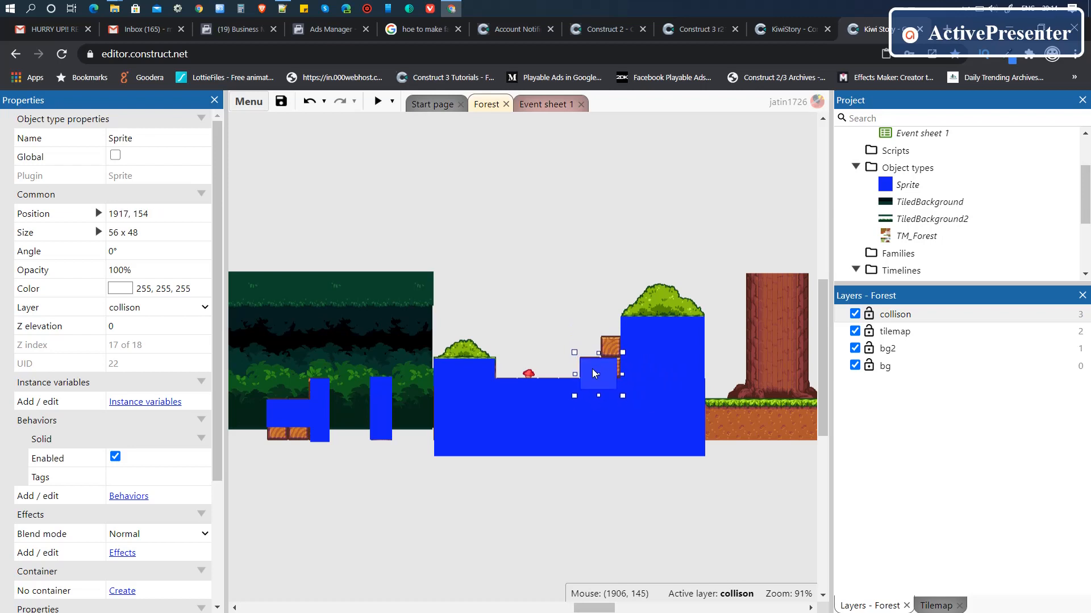
key("ctrl+v")
left_click_drag(622, 364, 628, 356)
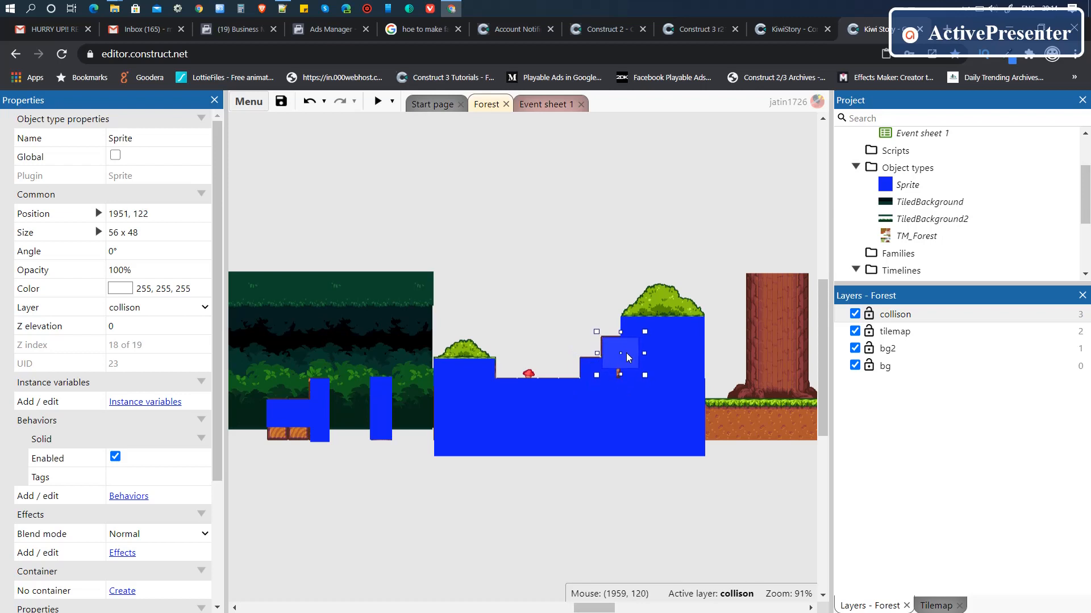
Step: Duplicate the 416 x 119 ground sprite and place the copy over the low ground beneath the large tree trunk
left_click(613, 407)
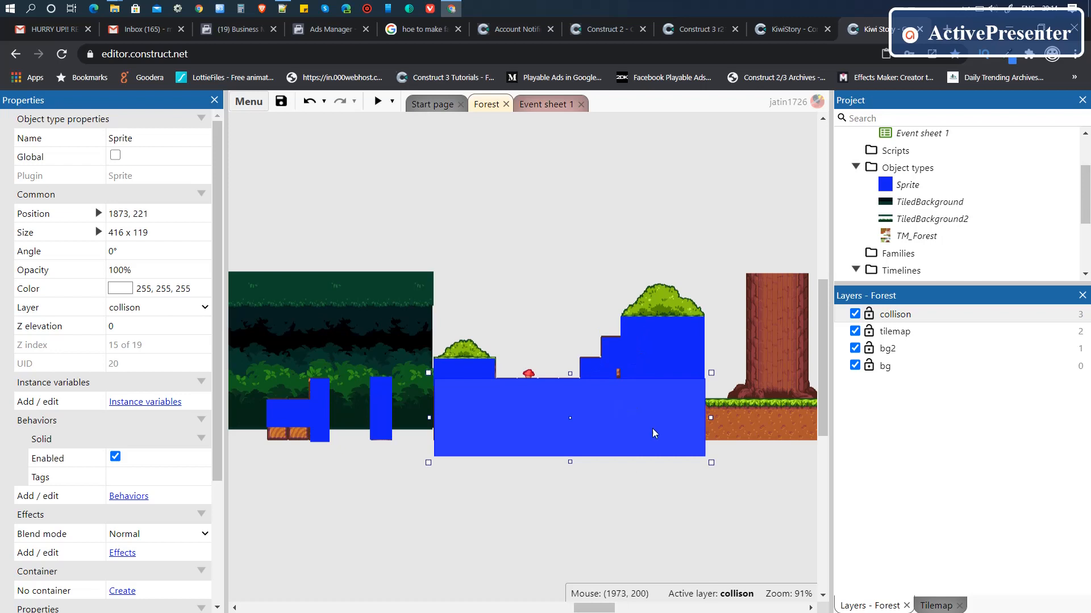
left_click_drag(597, 608, 610, 609)
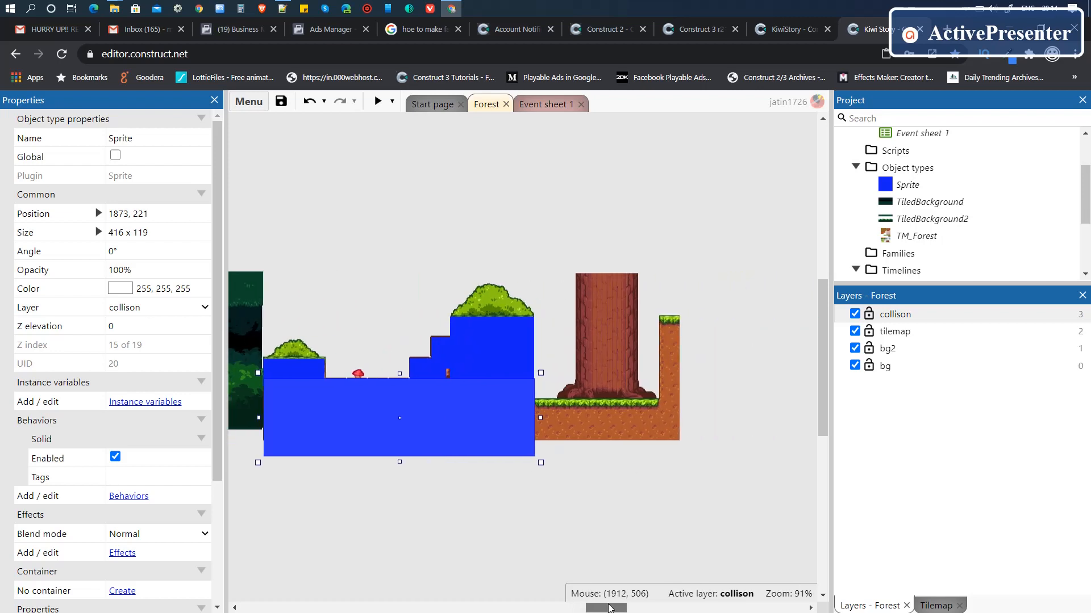
left_click(583, 483)
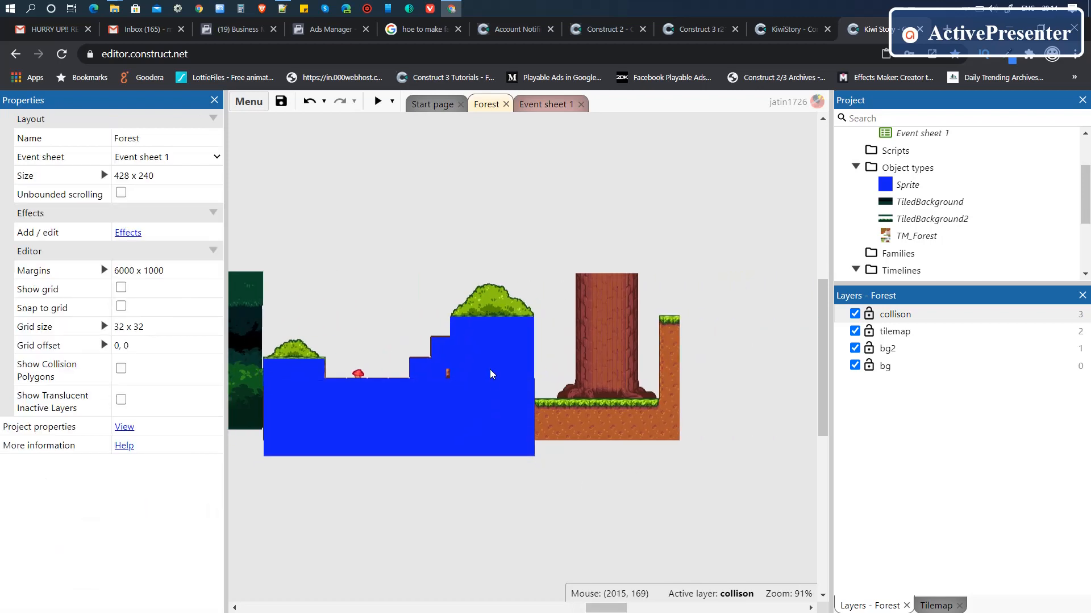
left_click(508, 421)
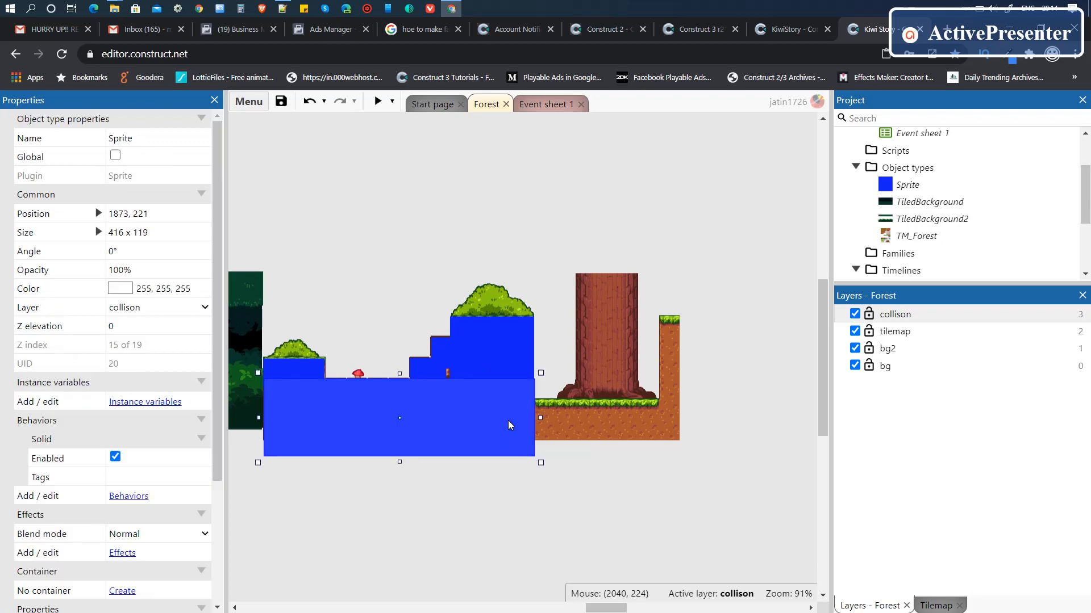
left_click_drag(508, 421, 682, 438, "ctrl")
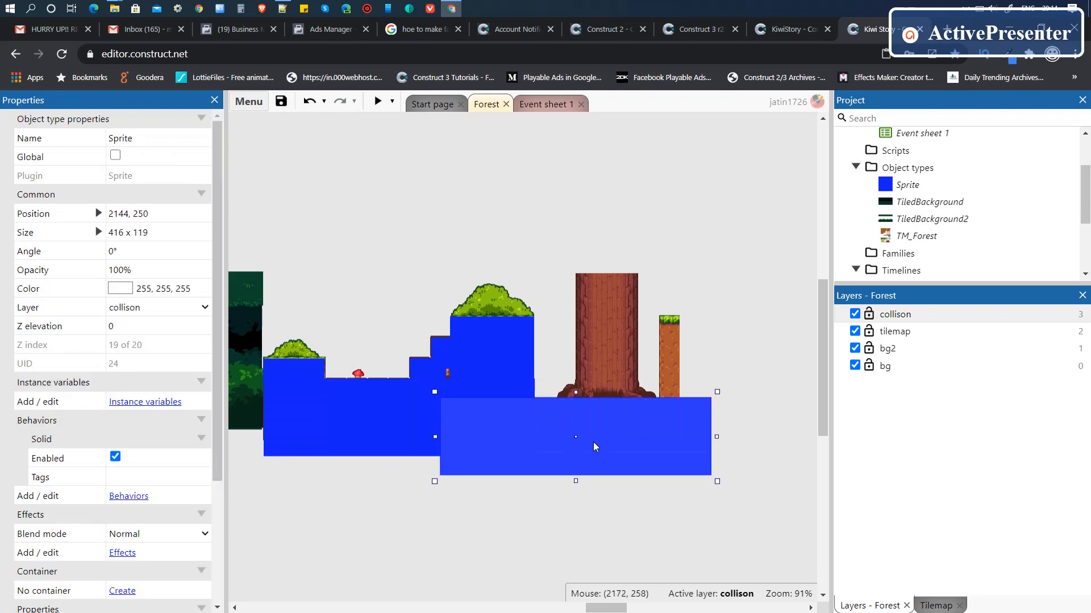
left_click_drag(593, 442, 682, 446)
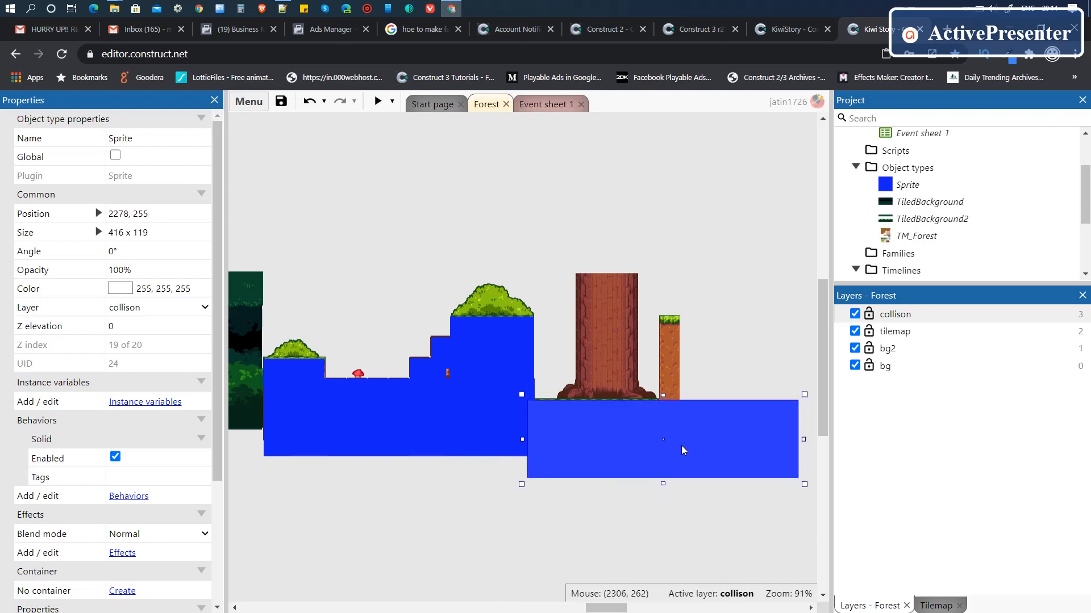
Step: Paste a solid sprite over the grass-topped pillar past the large trunk and fit it at about 131 x 133
key("ctrl+v")
left_click(710, 453)
left_click_drag(747, 453, 690, 347)
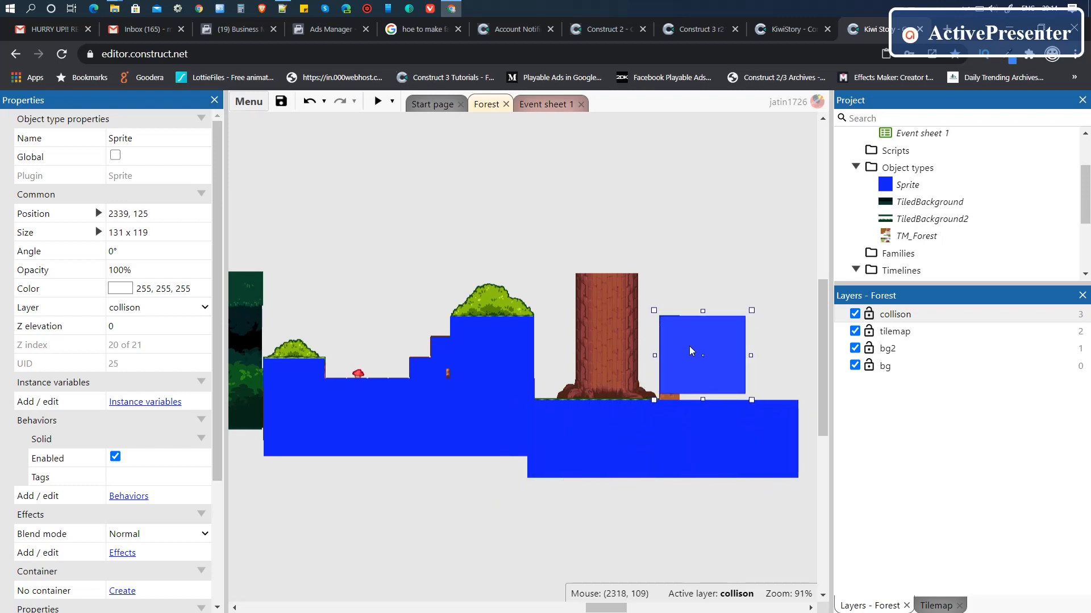
left_click_drag(703, 400, 703, 410)
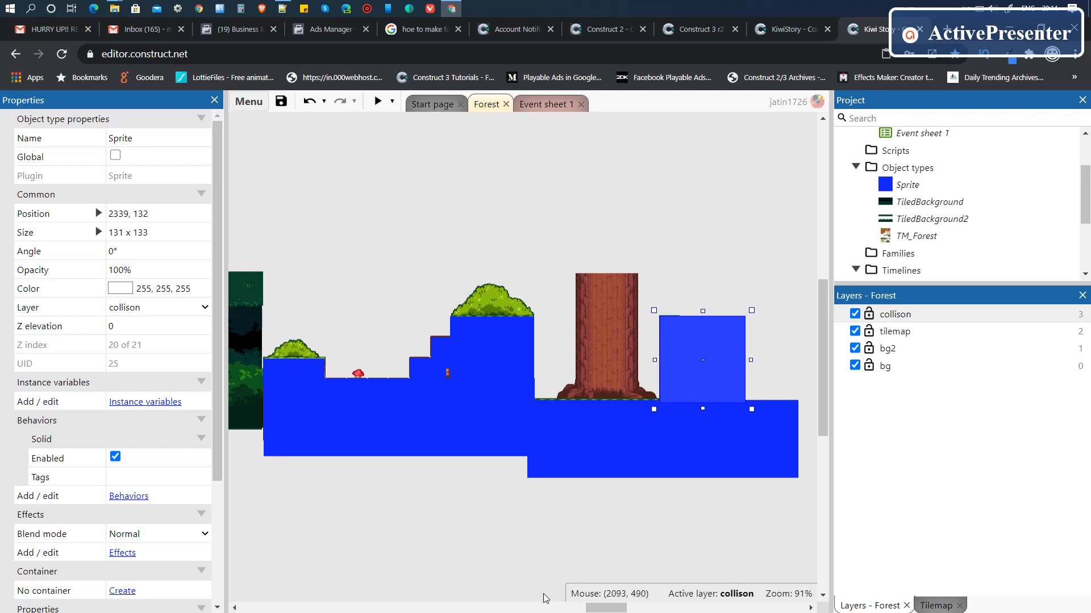
Step: Select every instance of the Sprite collision object and set its opacity to 0%
scroll(549, 537, "down", 5, "ctrl")
scroll(549, 536, "down", 2, "ctrl")
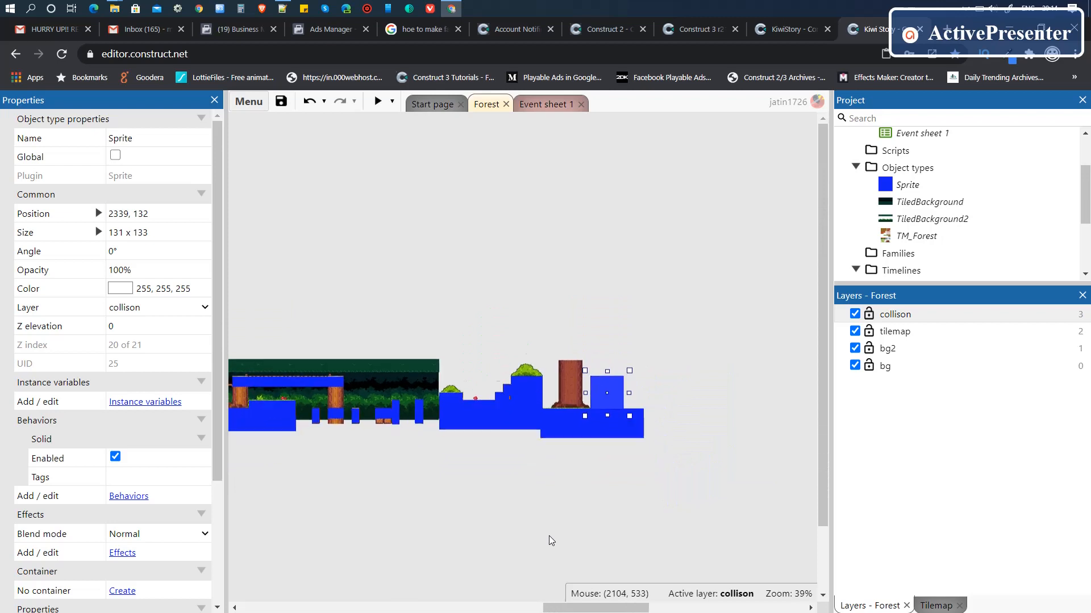
left_click_drag(598, 608, 544, 608)
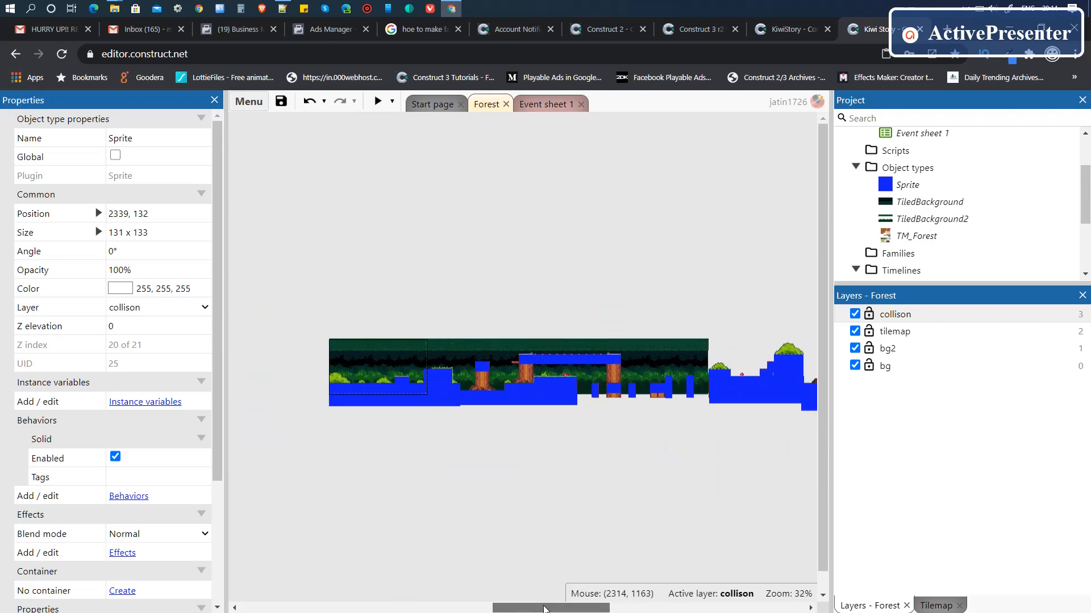
left_click(568, 499)
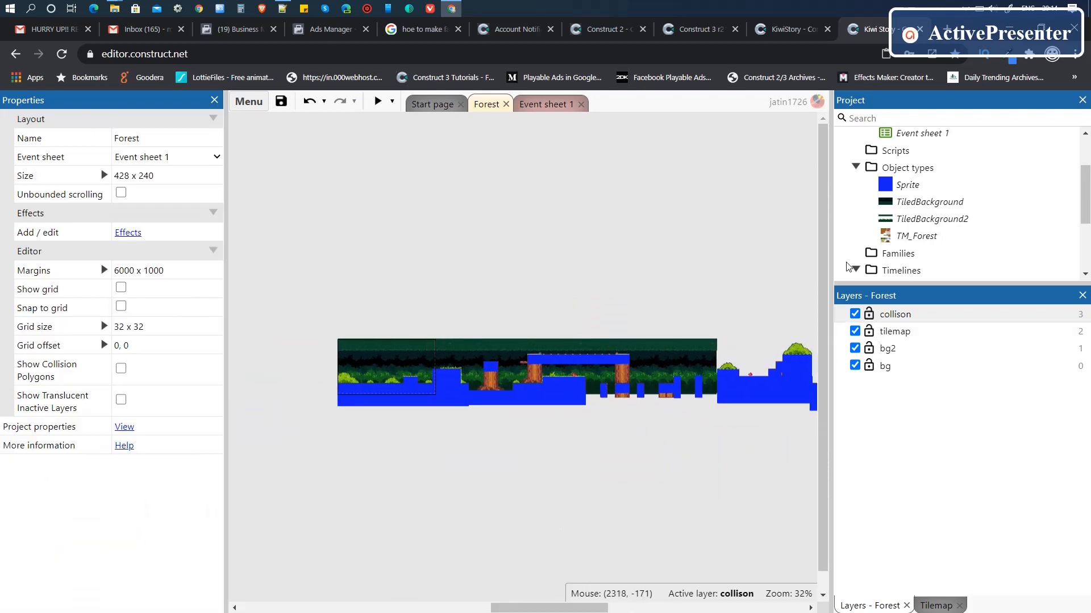
left_click(907, 184)
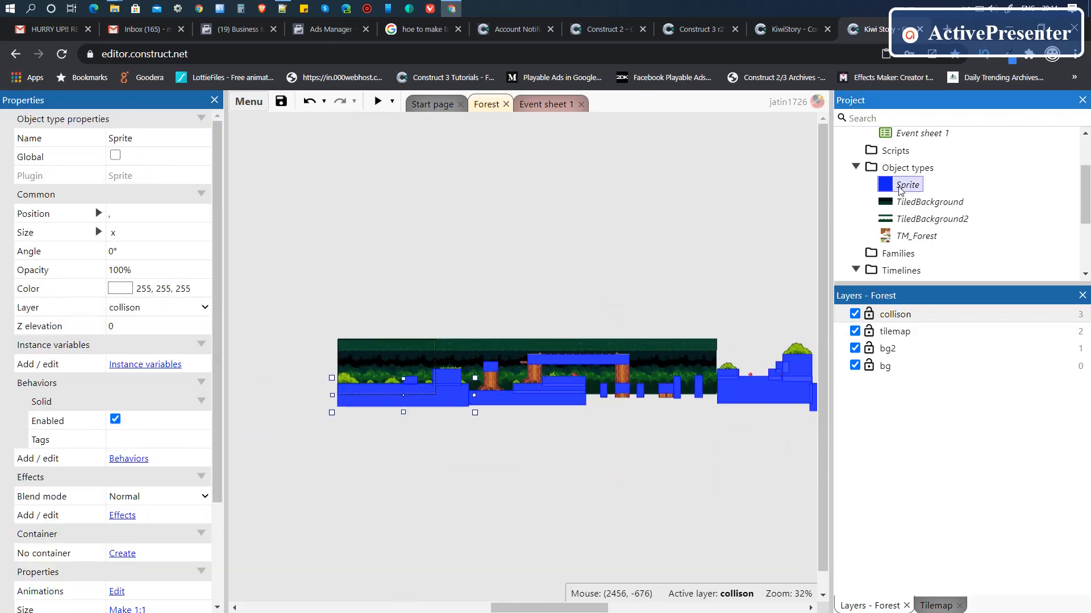
left_click(142, 270)
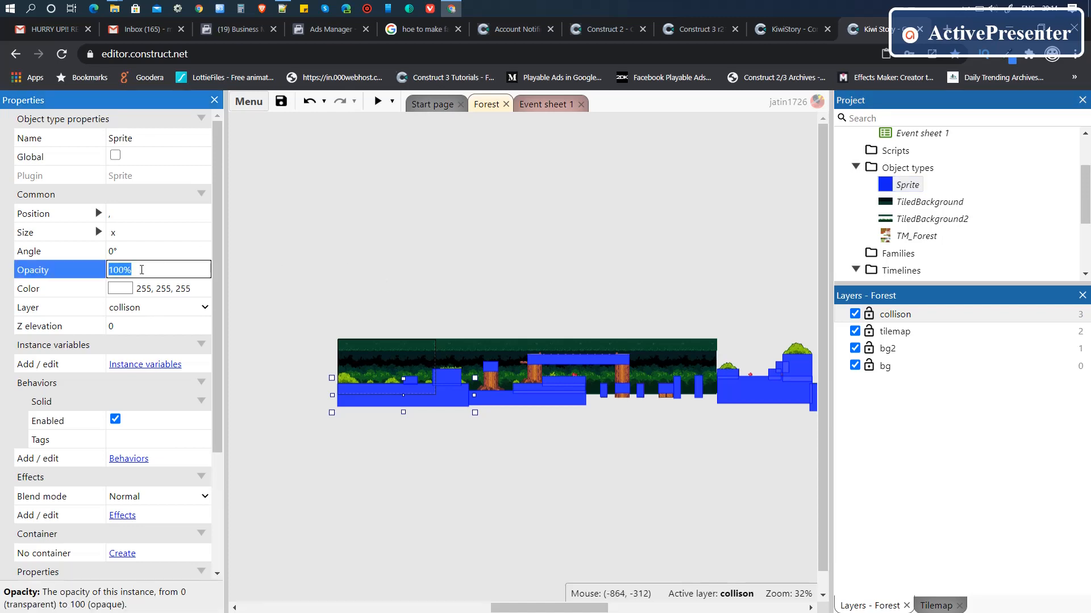
type("0")
key("Tab")
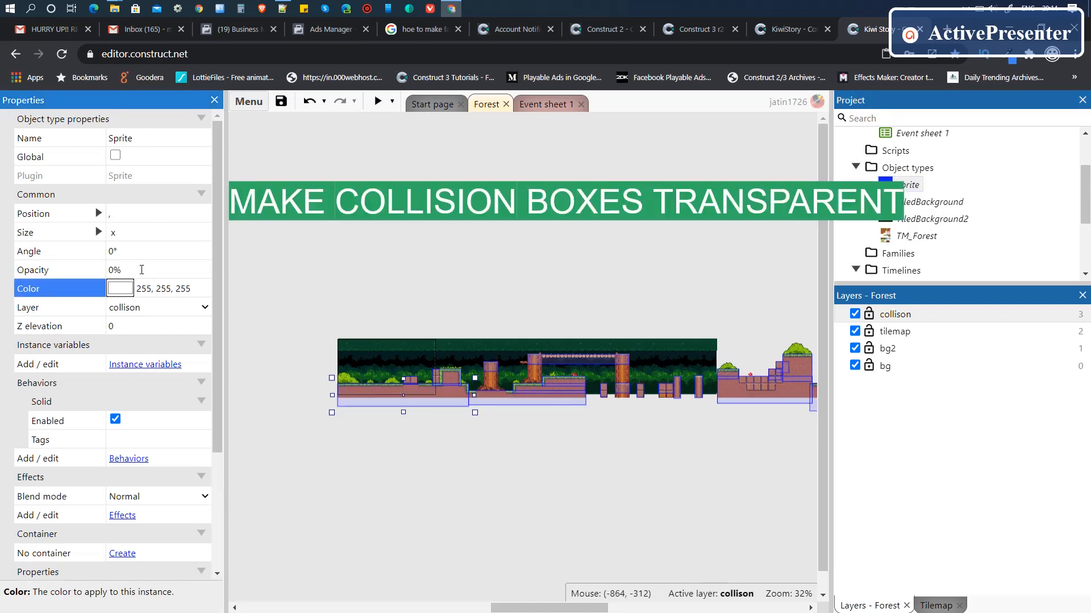
left_click(358, 468)
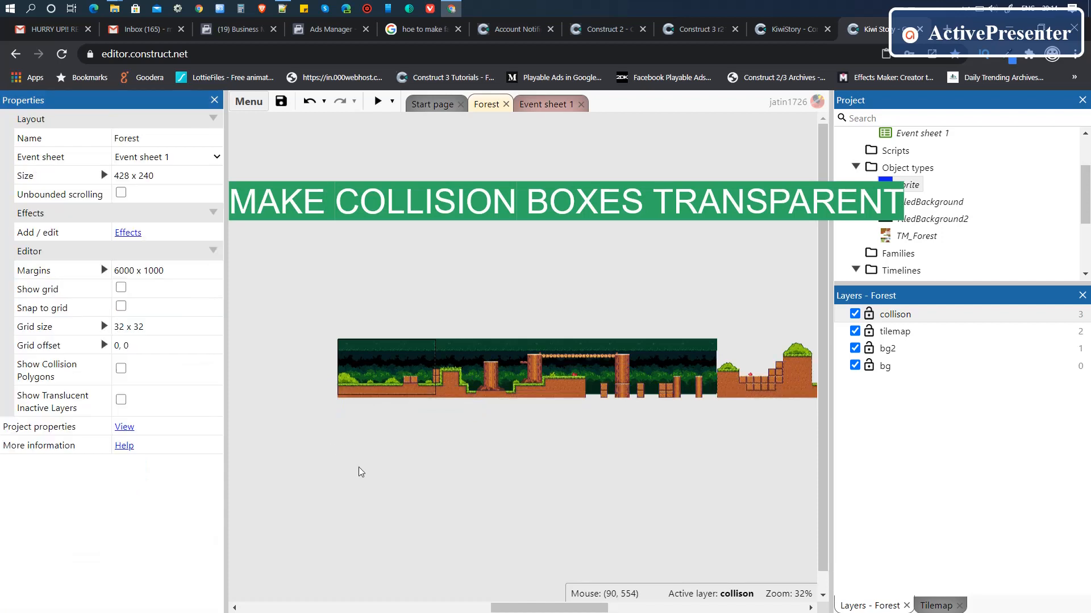
Step: Add a new layer named object above the collison layer
scroll(359, 467, "up", 5, "ctrl")
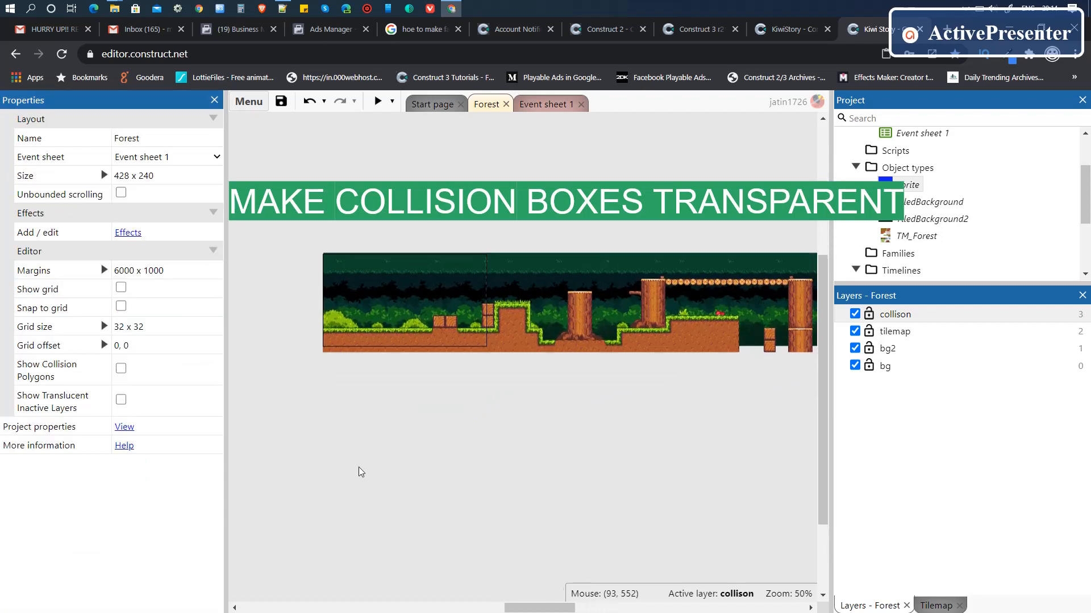
mouse_move(540, 609)
left_mouse_down()
mouse_move(532, 609)
mouse_move(588, 609)
mouse_move(535, 611)
left_mouse_up()
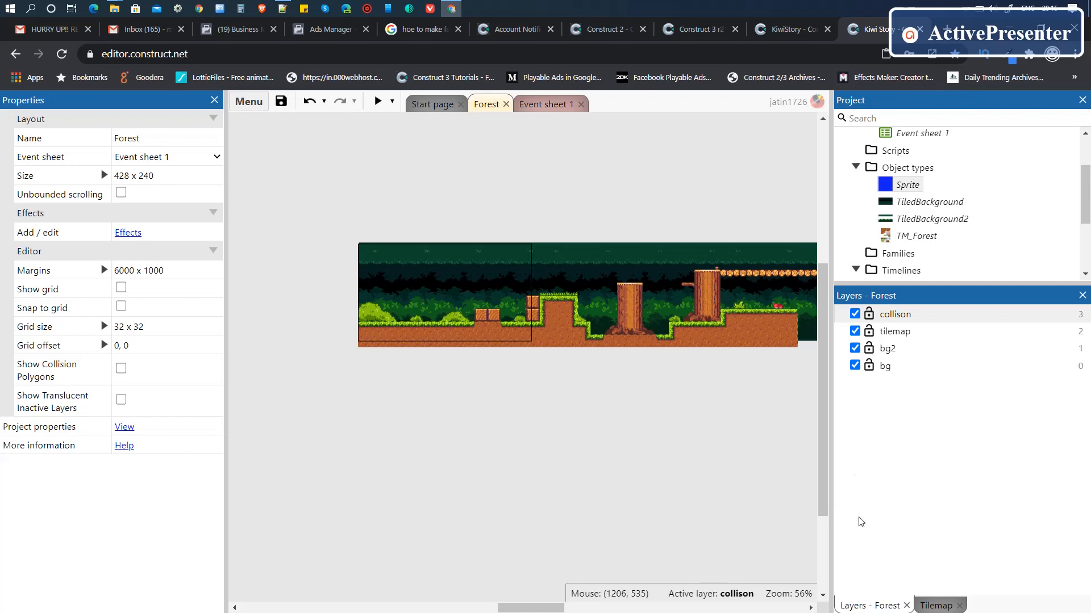
right_click(907, 471)
left_click(940, 481)
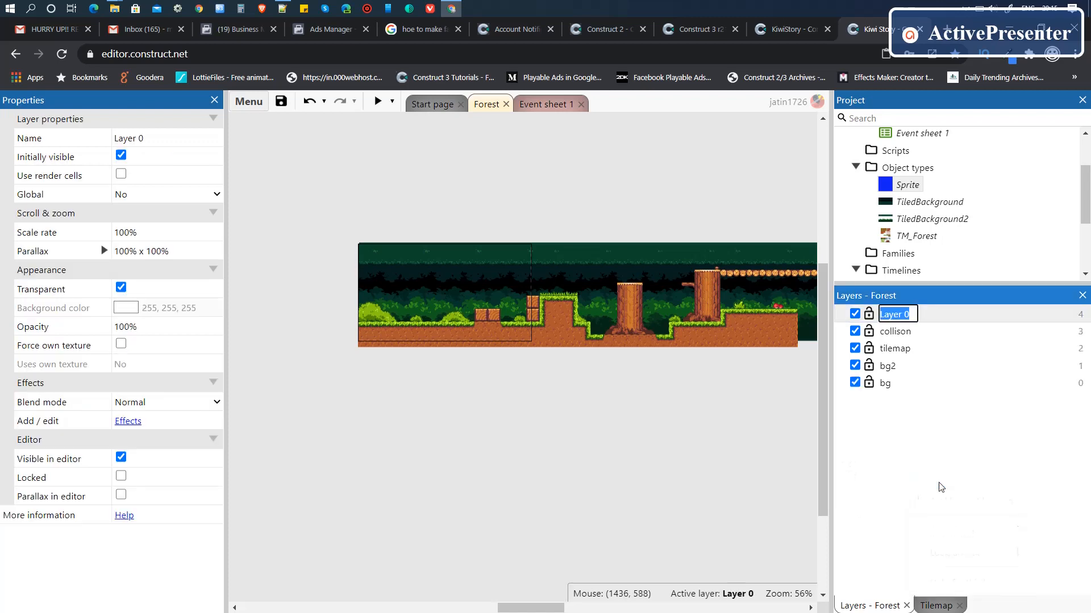
type("object")
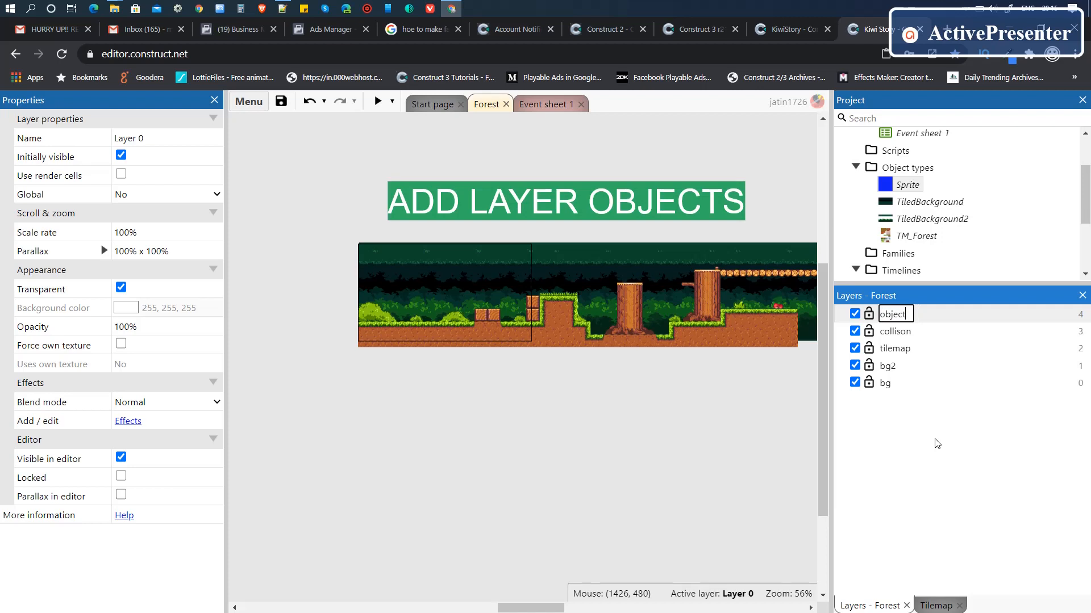
key("Return")
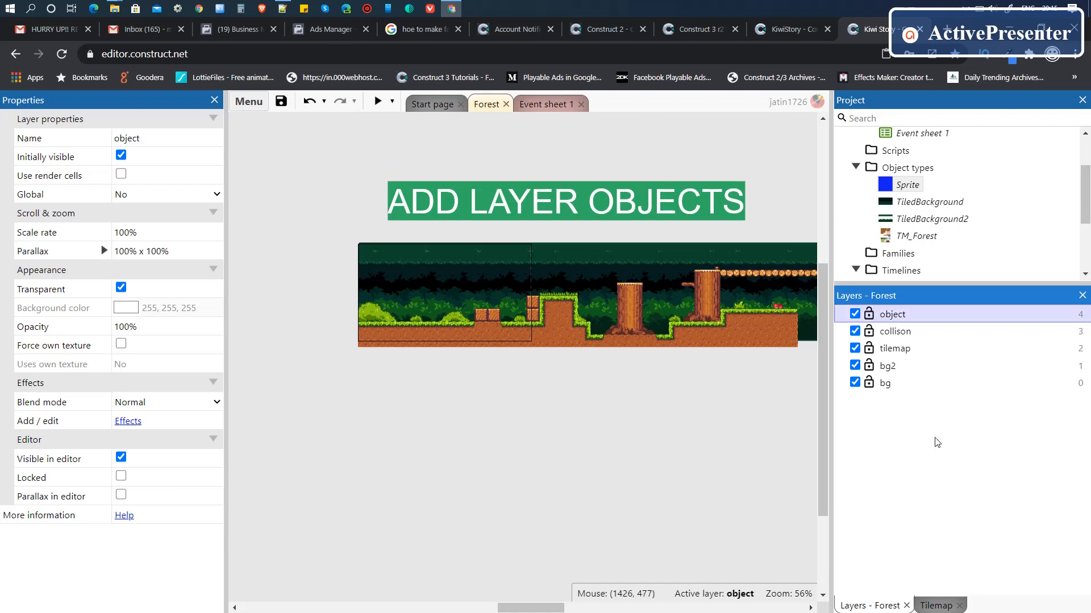
Step: Insert a new Sprite object on the object layer and fill its image with yellow (RGB 235, 243, 19)
left_click(388, 398)
scroll(420, 417, "up", 1, "ctrl")
scroll(419, 417, "up", 1, "ctrl")
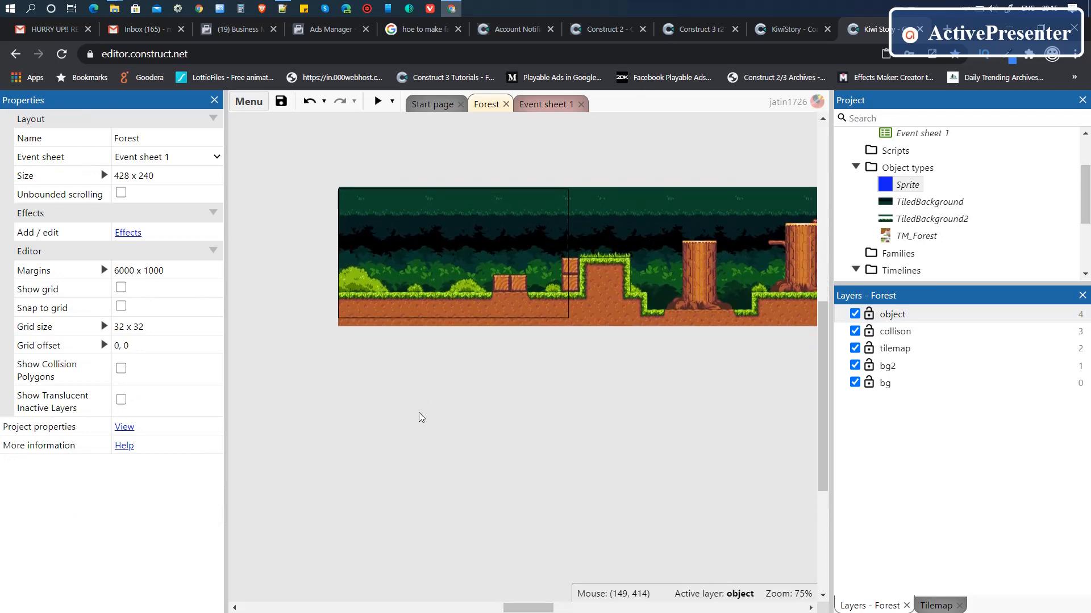
right_click(417, 413)
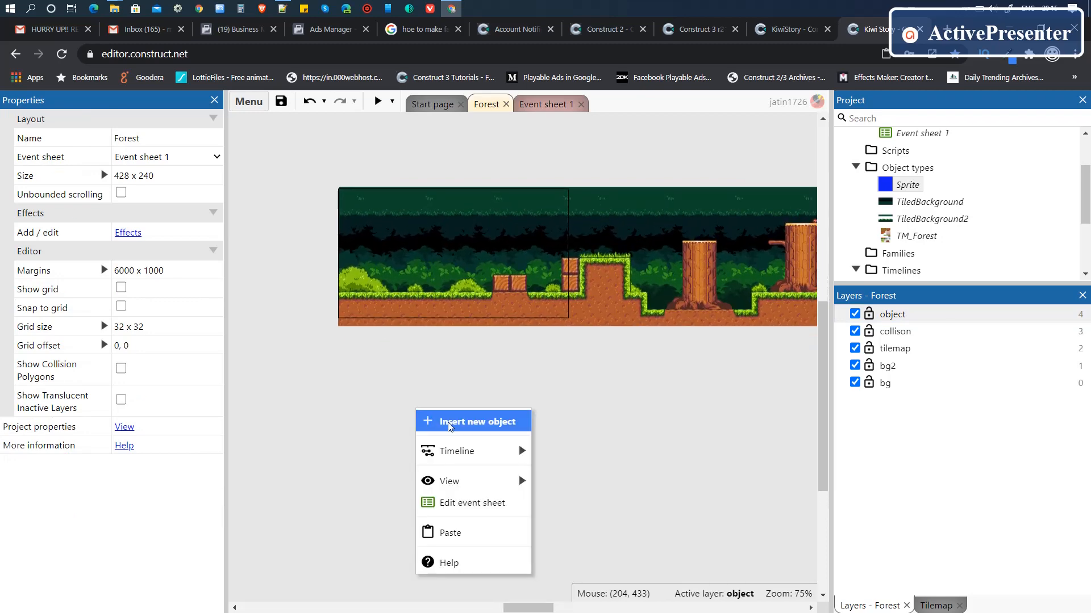
left_click(448, 422)
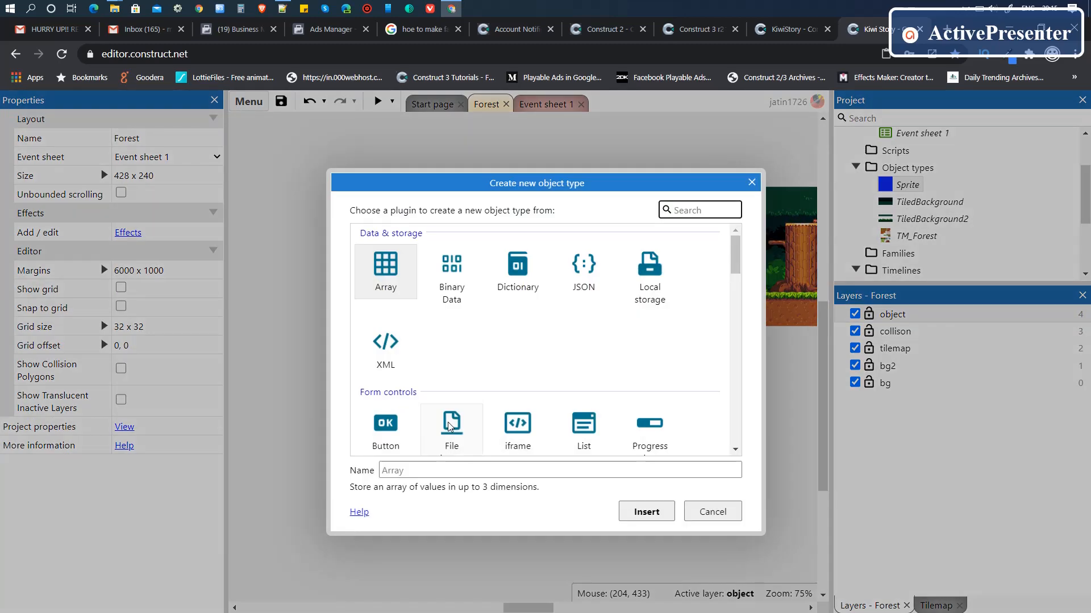
type("spr")
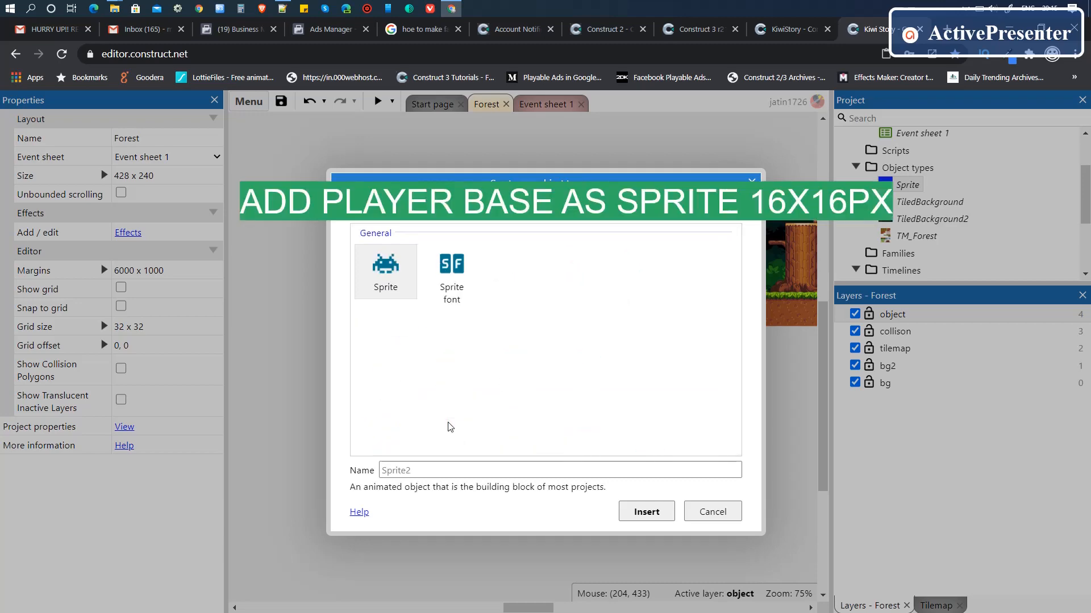
left_click(365, 259)
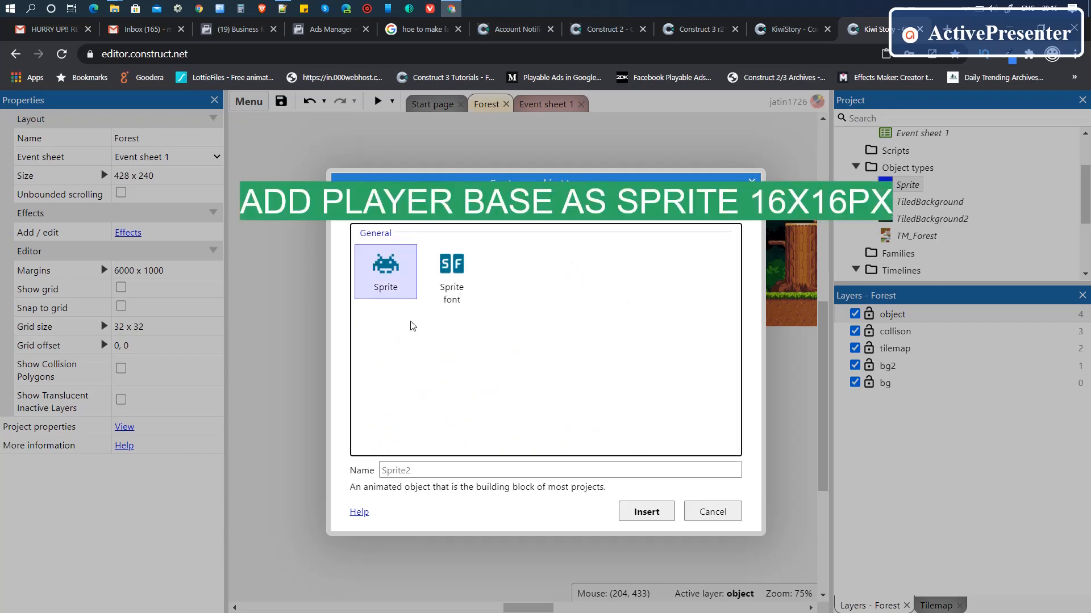
left_click(648, 512)
left_click(588, 368)
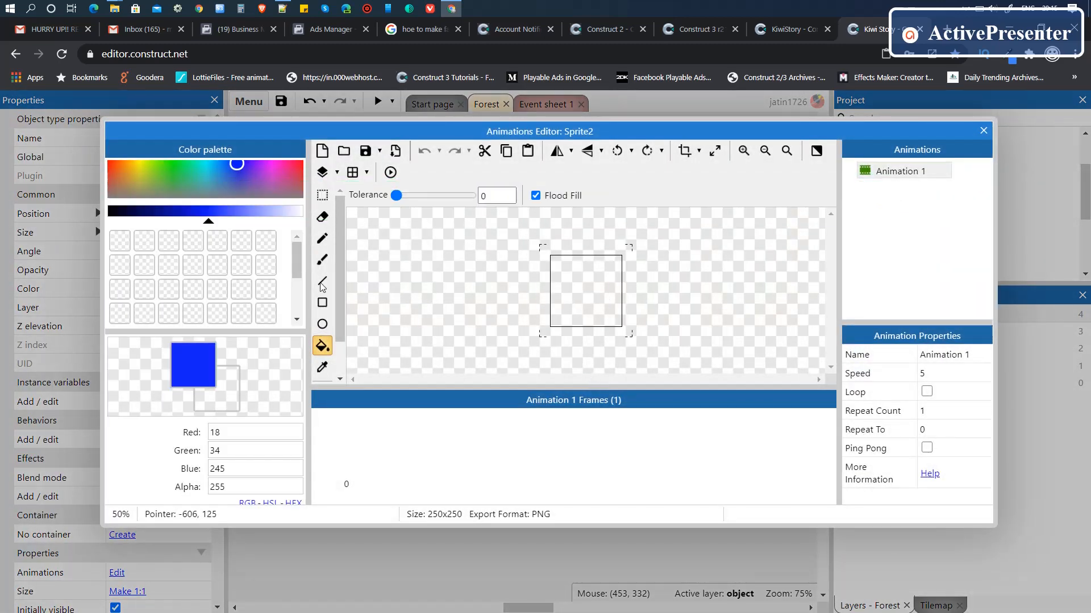
left_click(141, 163)
left_click(615, 313)
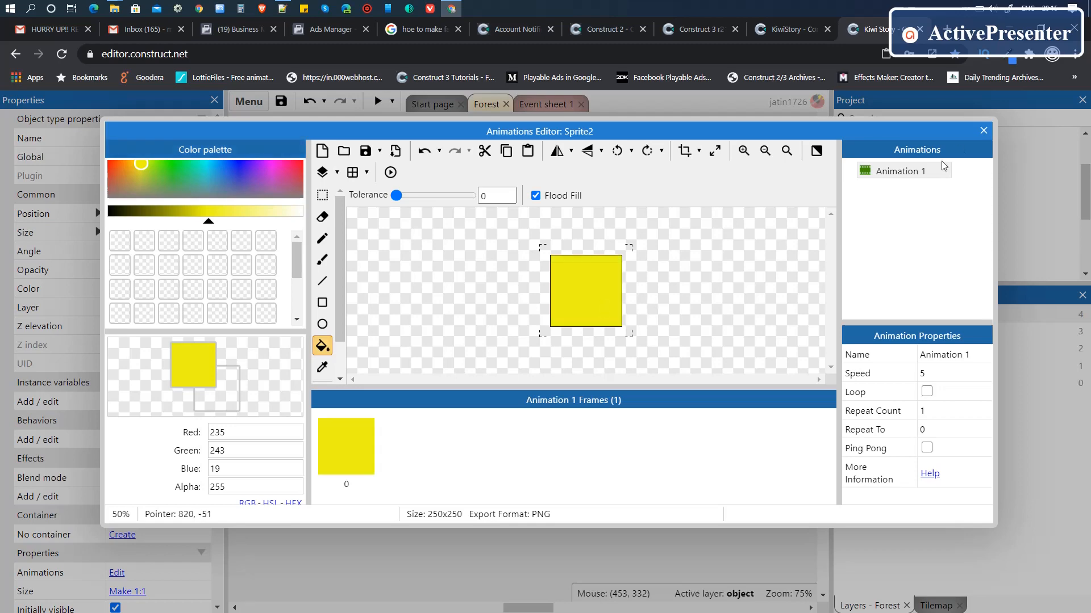
Step: Close the image editor and set the yellow sprite's size to 16 x 16
left_click(983, 130)
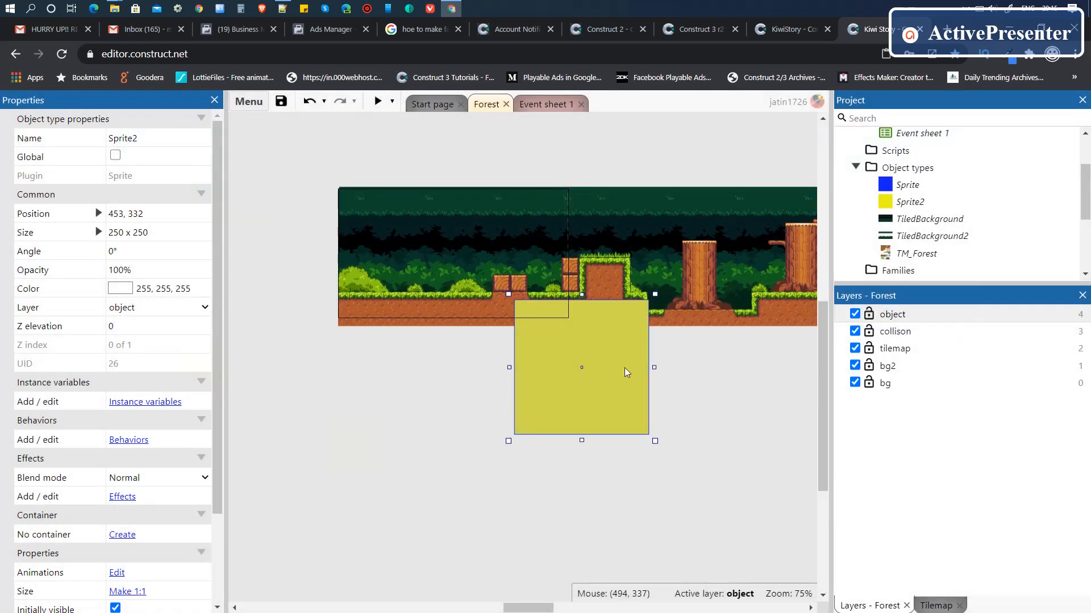
left_click_drag(655, 368, 614, 367)
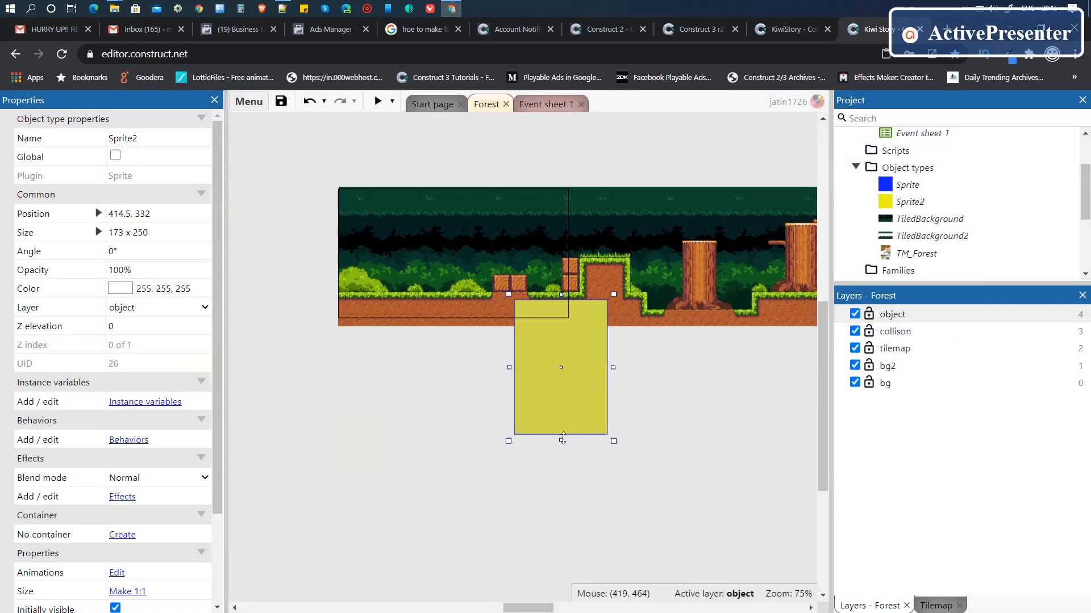
left_click_drag(570, 442, 542, 385)
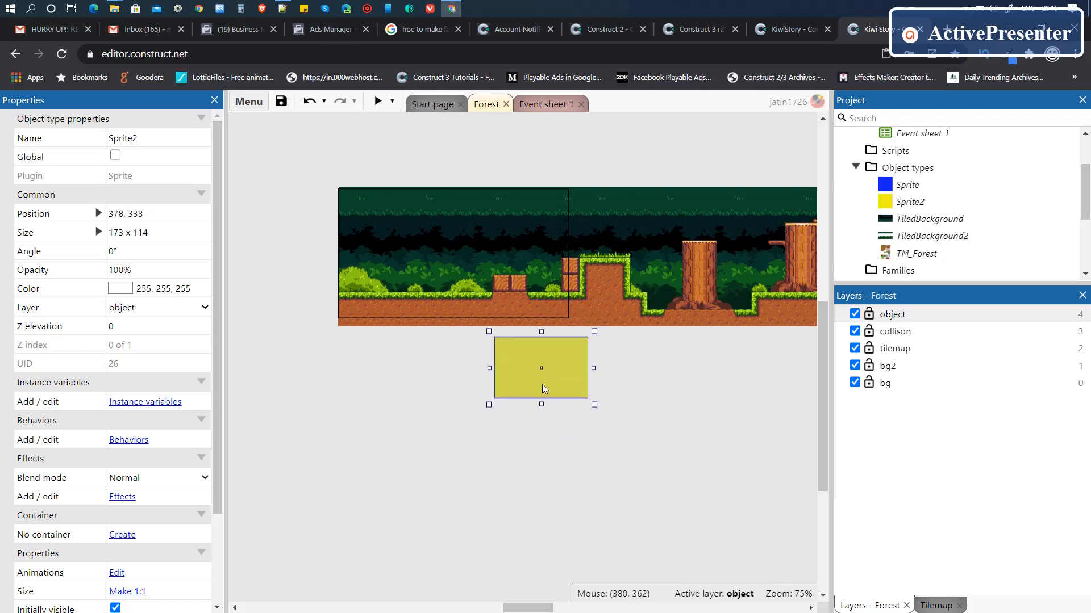
mouse_move(217, 390)
left_mouse_down()
mouse_move(217, 484)
mouse_move(217, 398)
left_mouse_up()
left_click(164, 238)
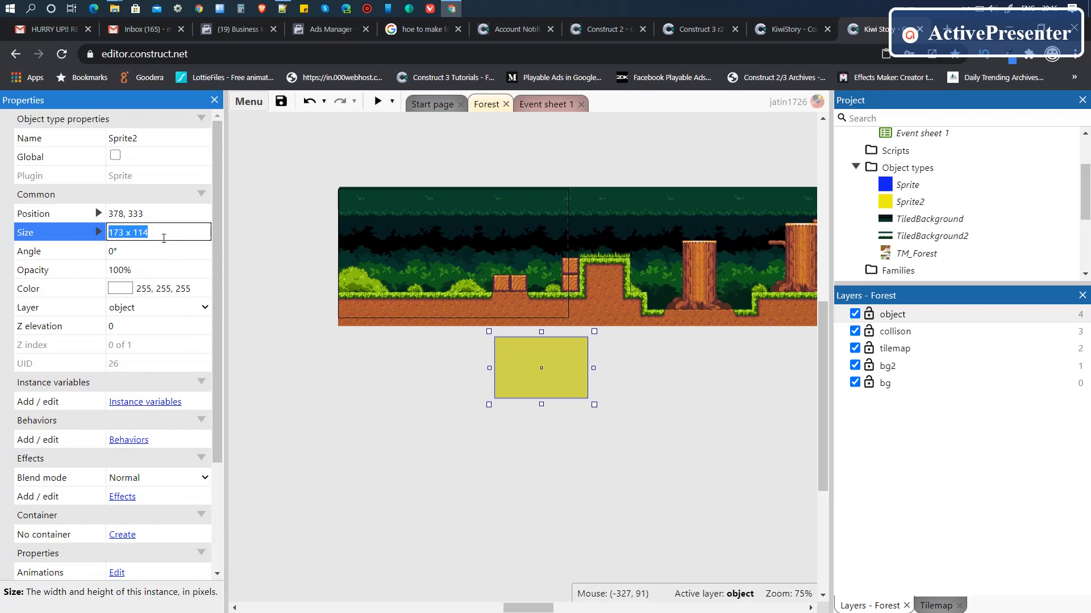
type("16,16")
key("Tab")
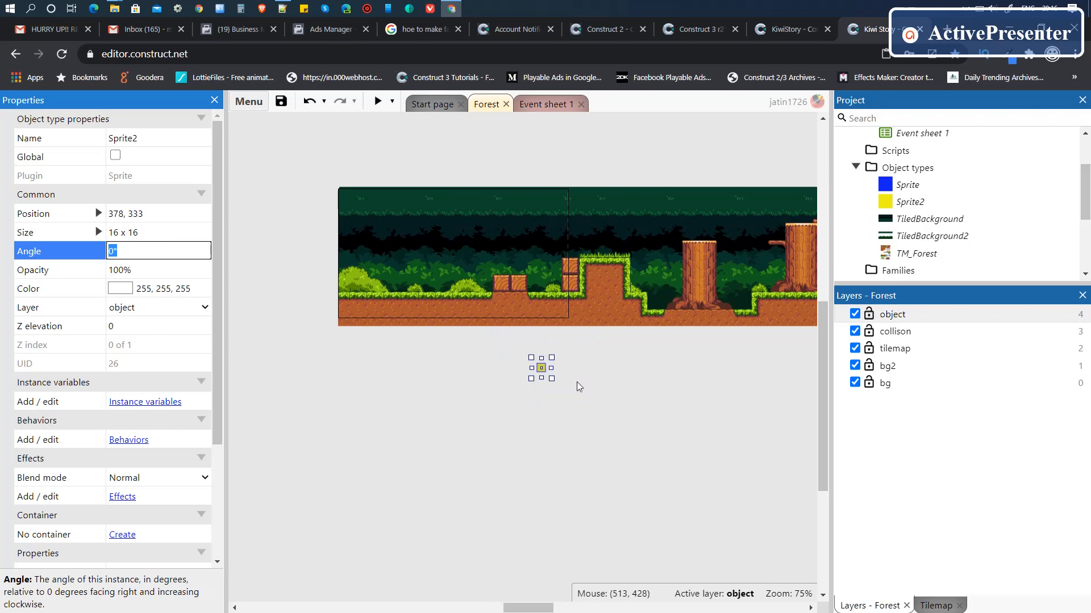
scroll(643, 364, "up", 1, "ctrl")
scroll(643, 364, "up", 2, "ctrl")
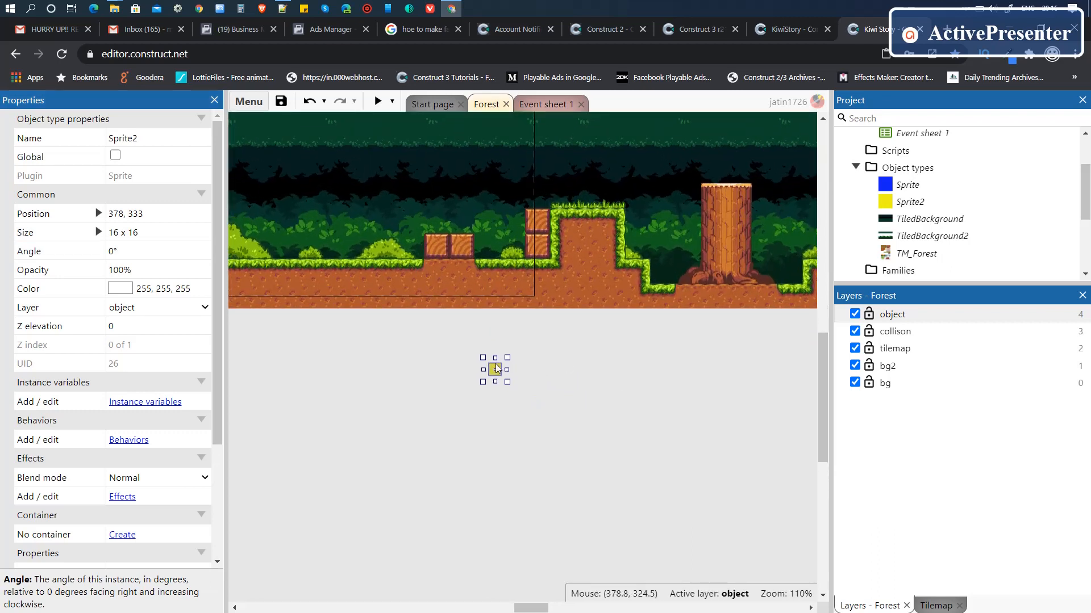
left_click_drag(495, 358, 495, 342)
key("ctrl+z")
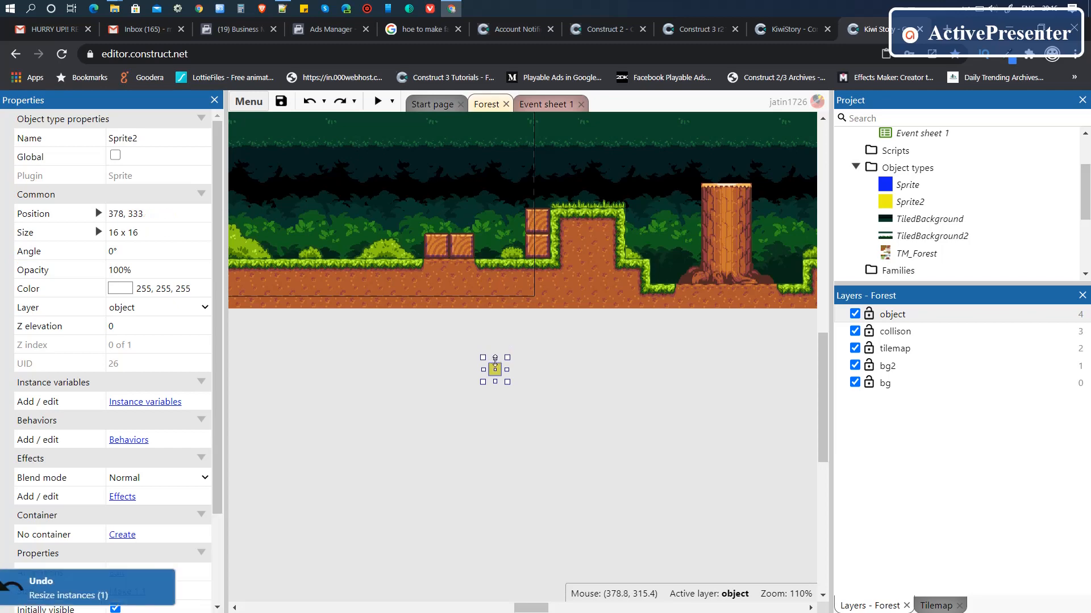
Step: Assign the yellow sprite's origin image point to Bottom in its animation
double_click(494, 372)
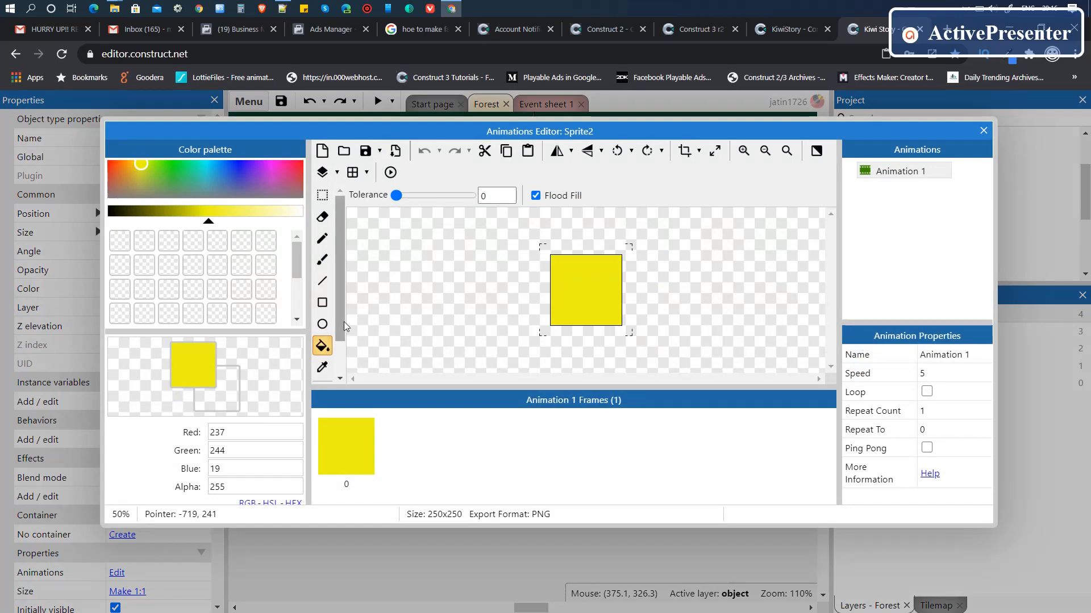
scroll(343, 322, "down", 1)
left_click(321, 352)
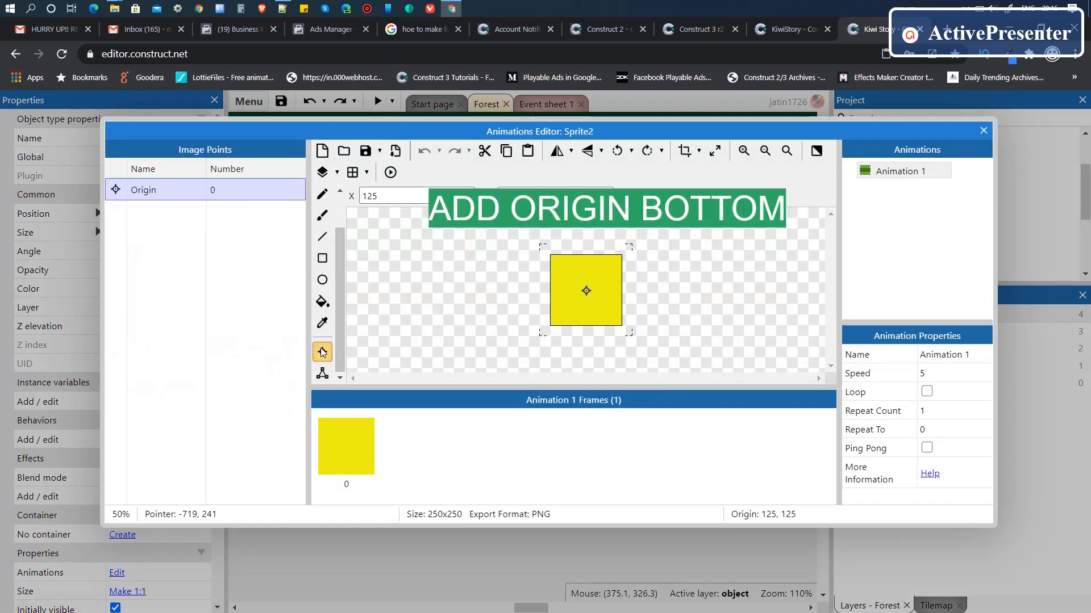
right_click(146, 190)
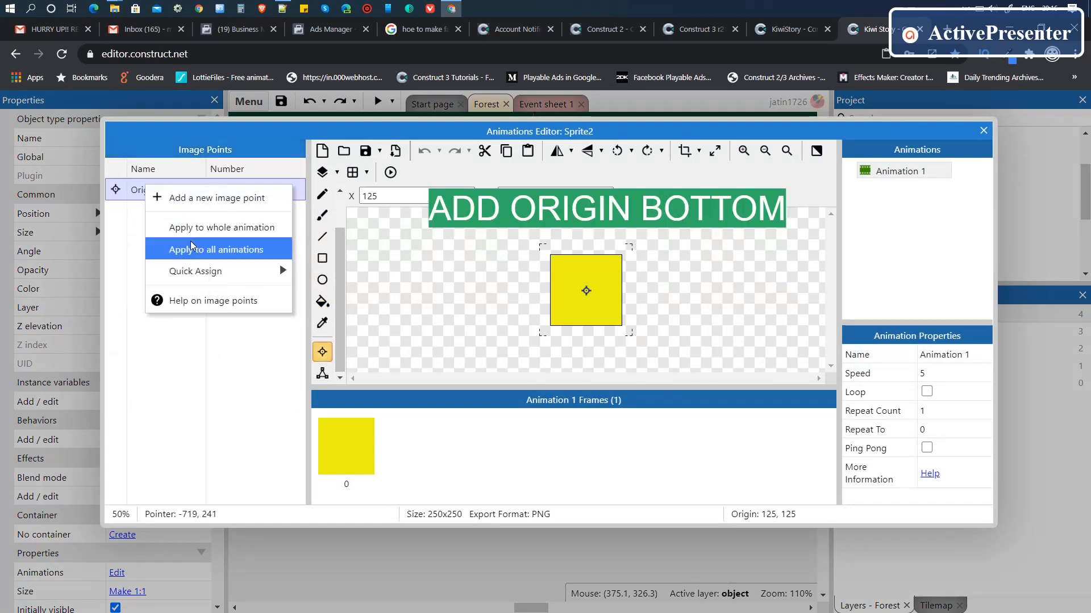
mouse_move(209, 270)
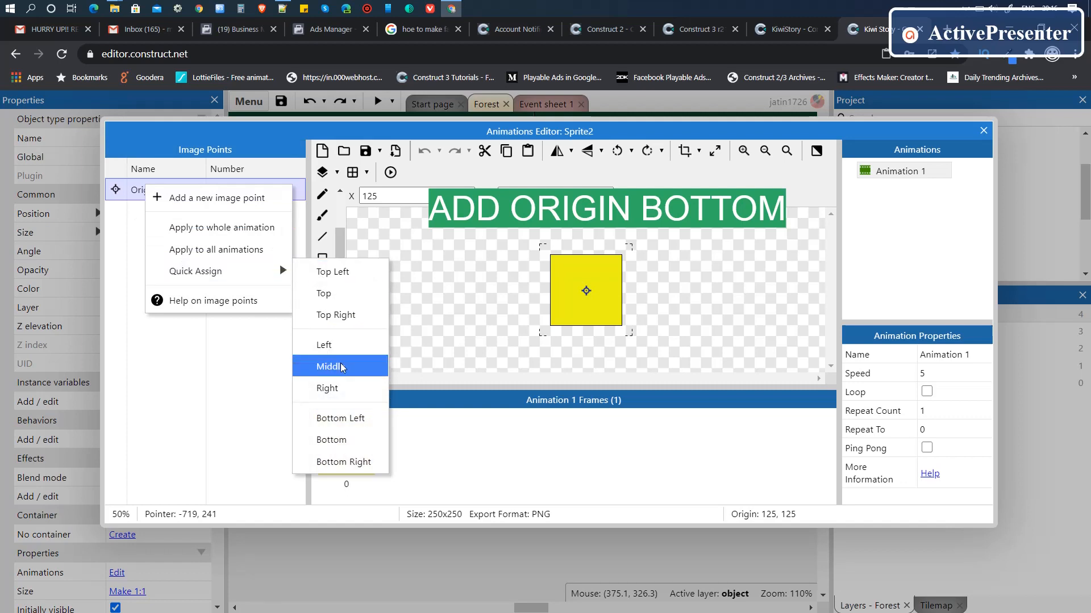
left_click(343, 440)
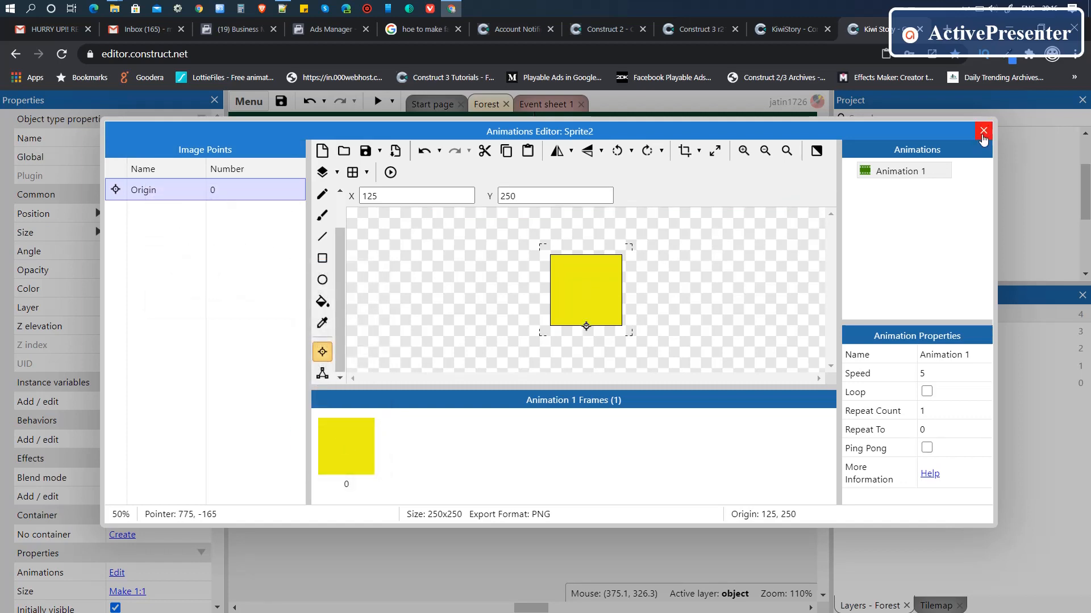
left_click(983, 130)
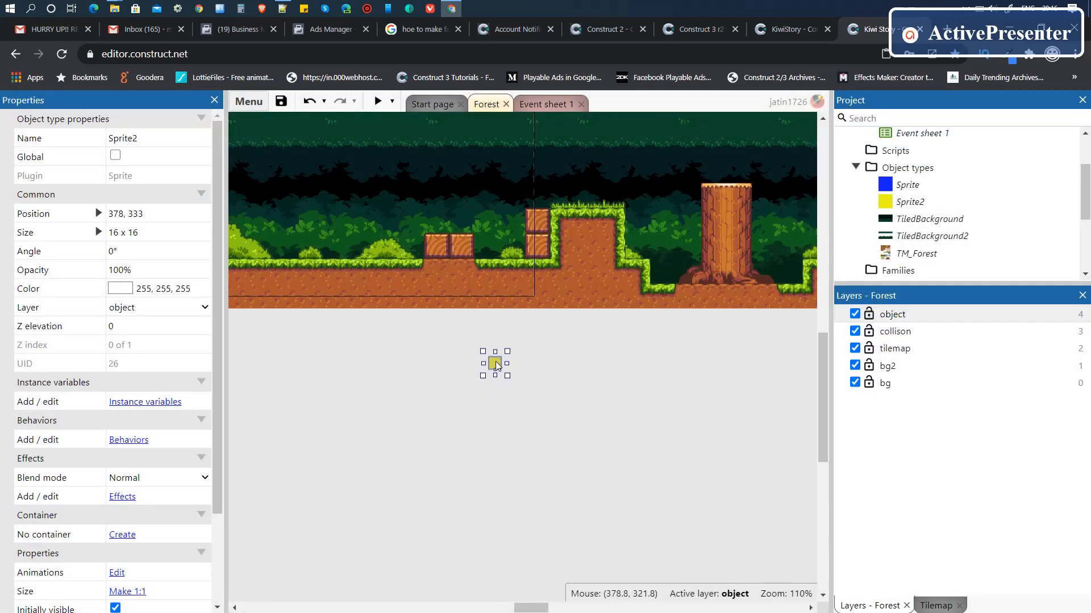
Step: Add the Platform behavior to the yellow sprite and place it just above the grass before the first wooden crates, at about 142, 175
left_click_drag(496, 366, 397, 335)
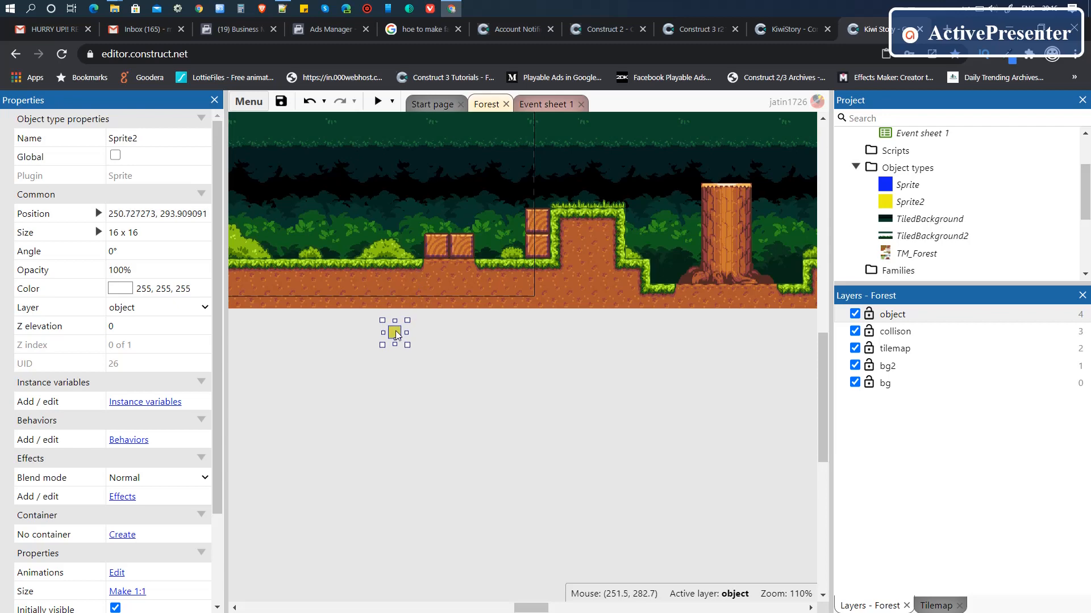
scroll(171, 397, "down", 2)
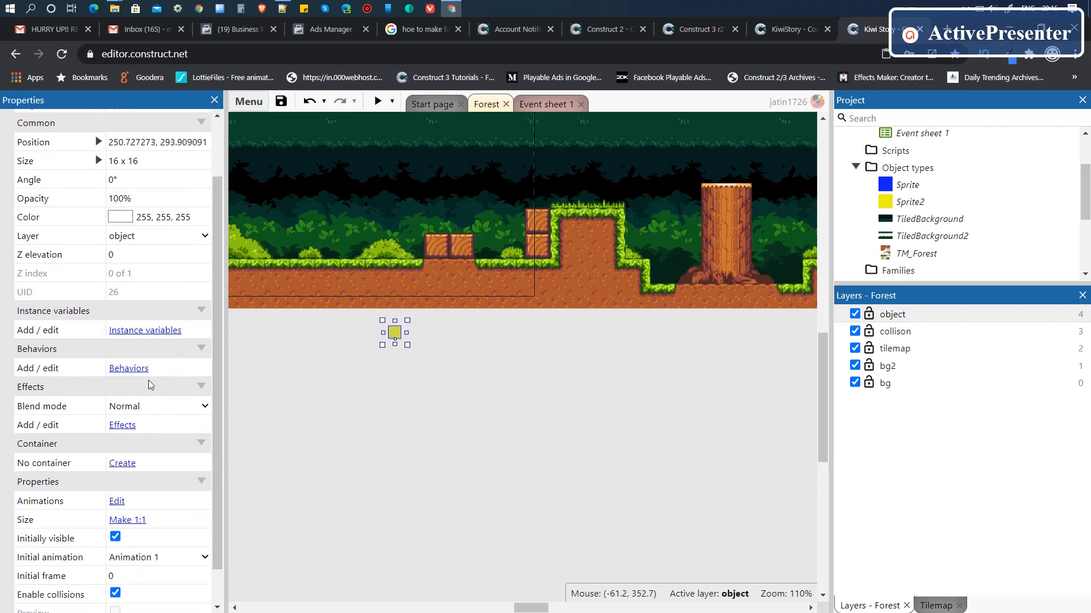
left_click(142, 369)
left_click(517, 292)
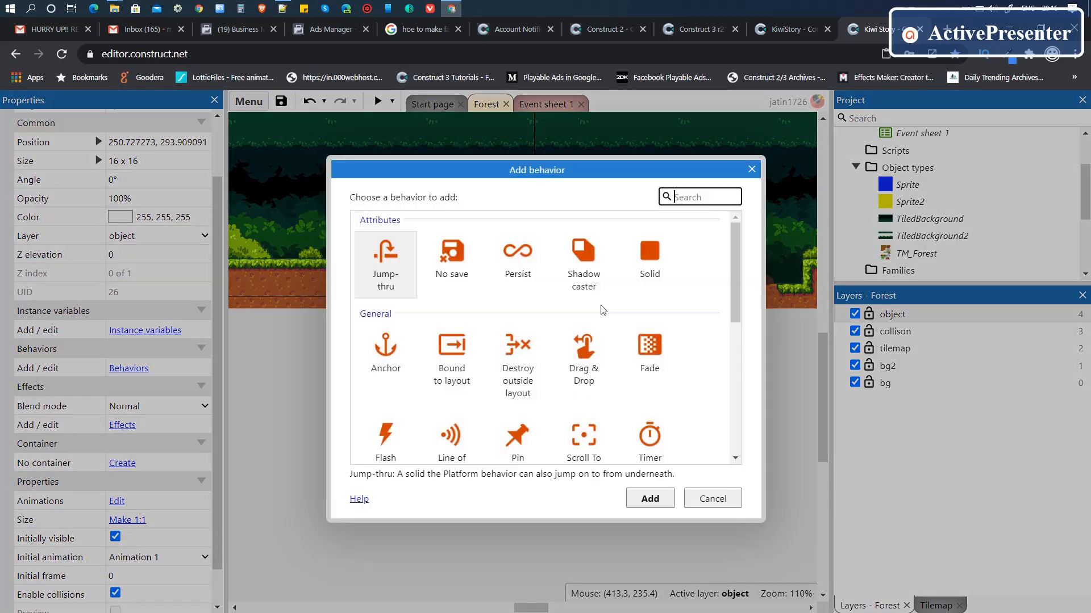
type("plat")
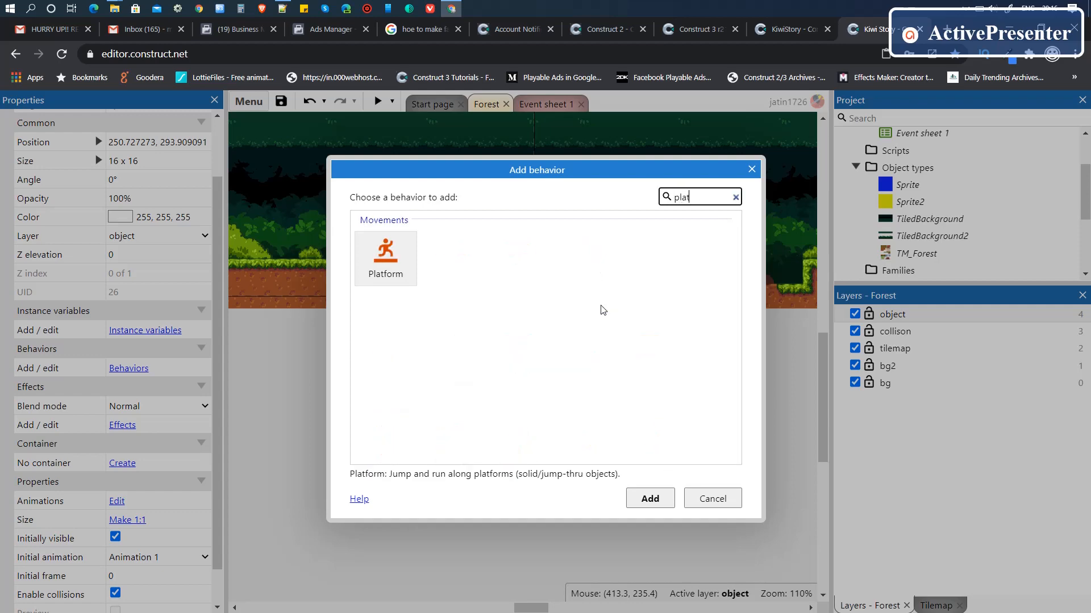
key("Return")
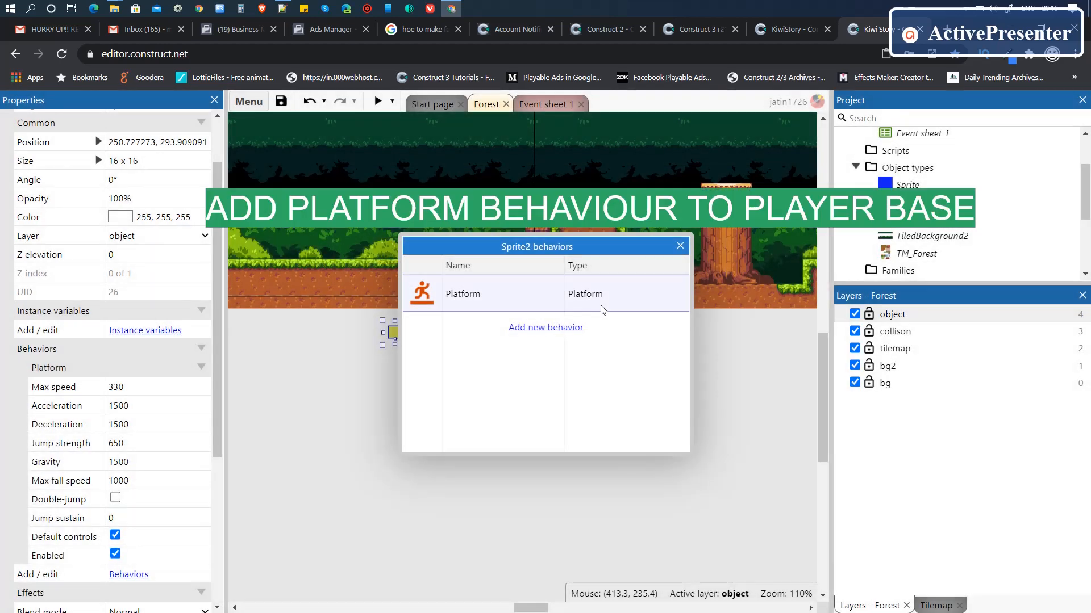
left_click(680, 245)
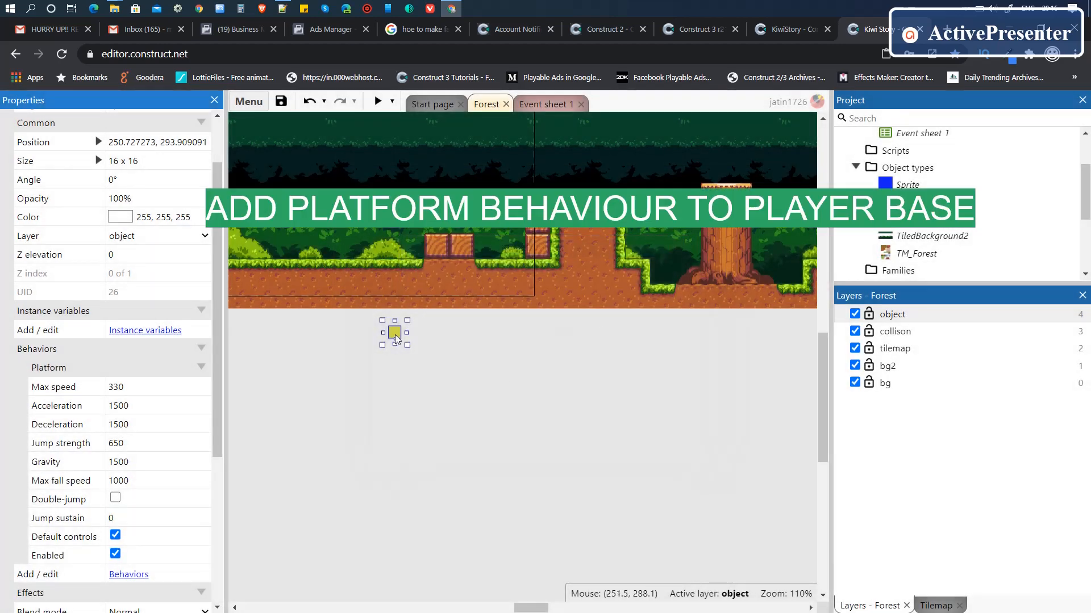
left_click_drag(396, 337, 310, 243)
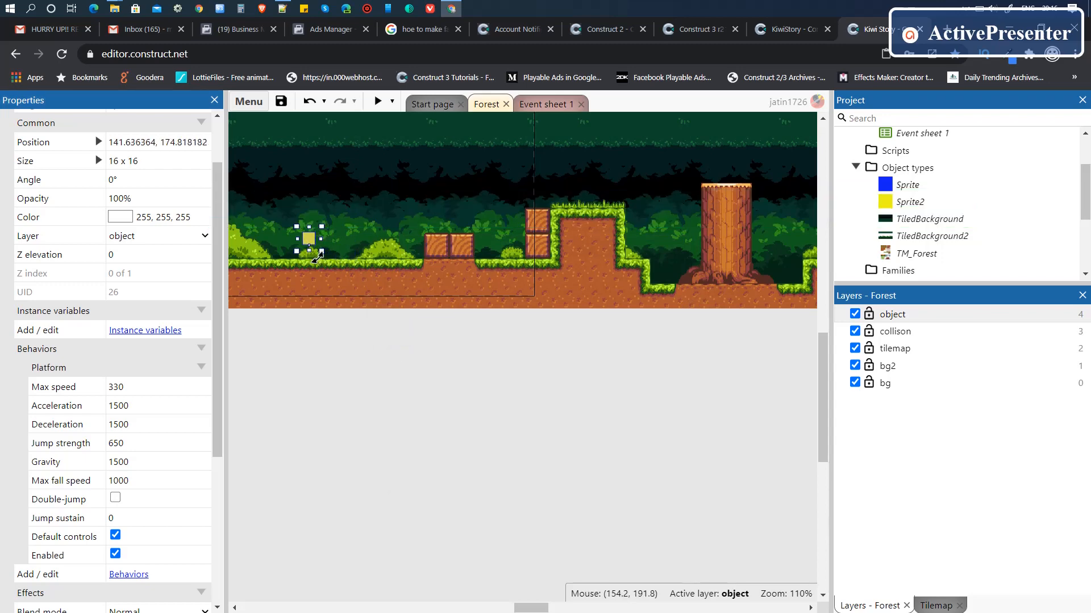
Step: Rename the yellow sprite object as Player_base
scroll(927, 192, "down", 2)
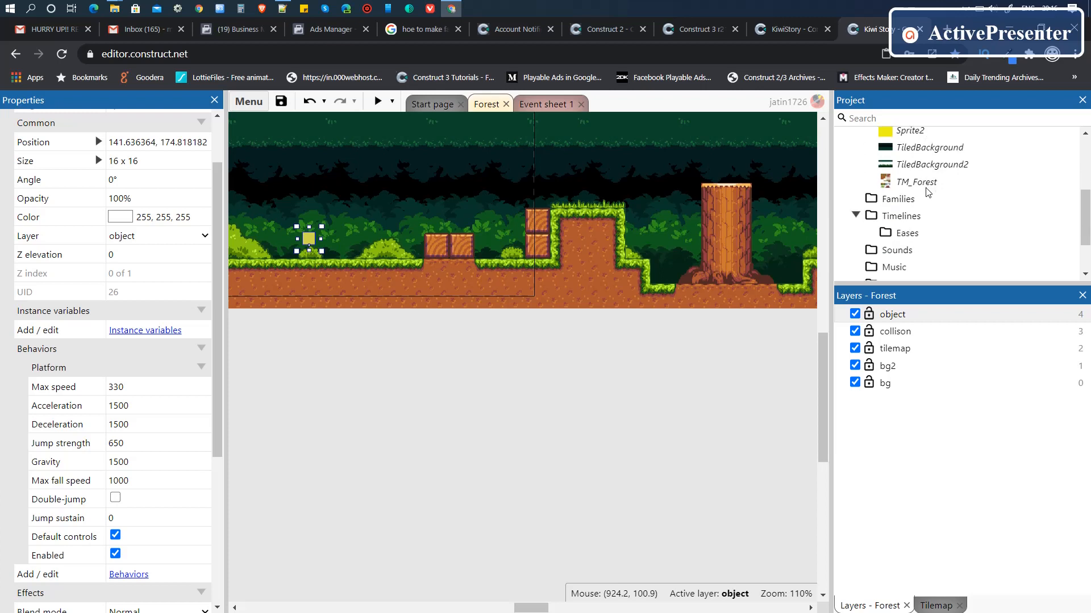
scroll(927, 192, "up", 2)
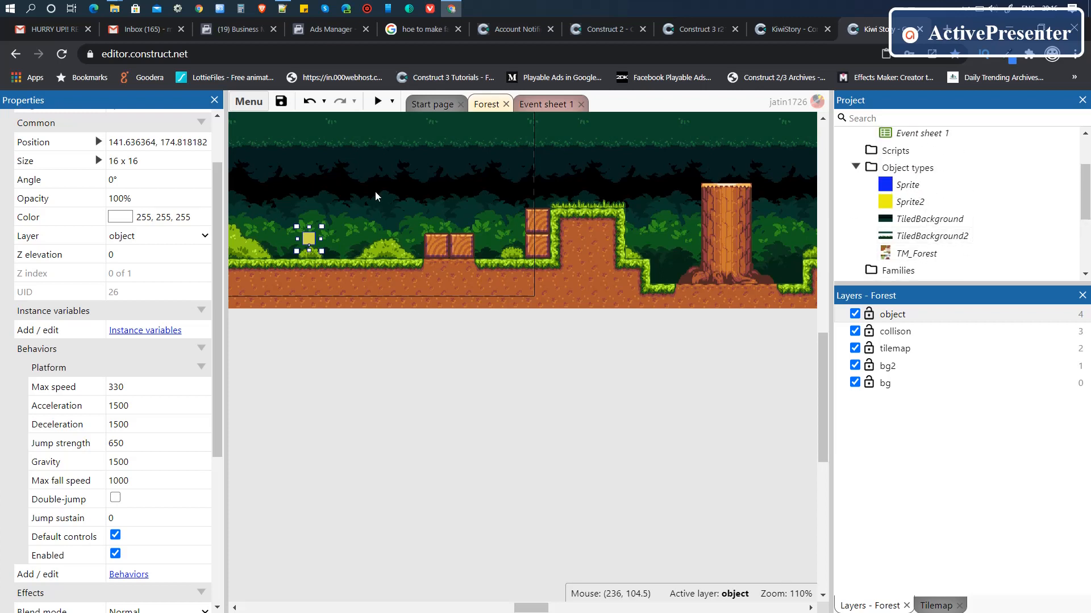
left_click_drag(217, 189, 217, 148)
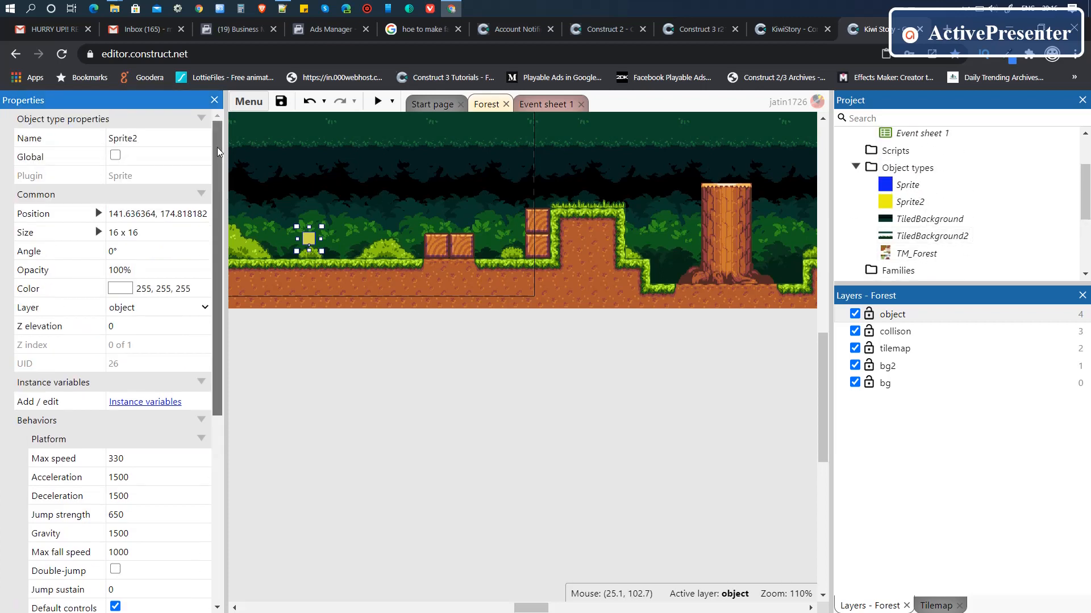
left_click(146, 141)
type("Player_base")
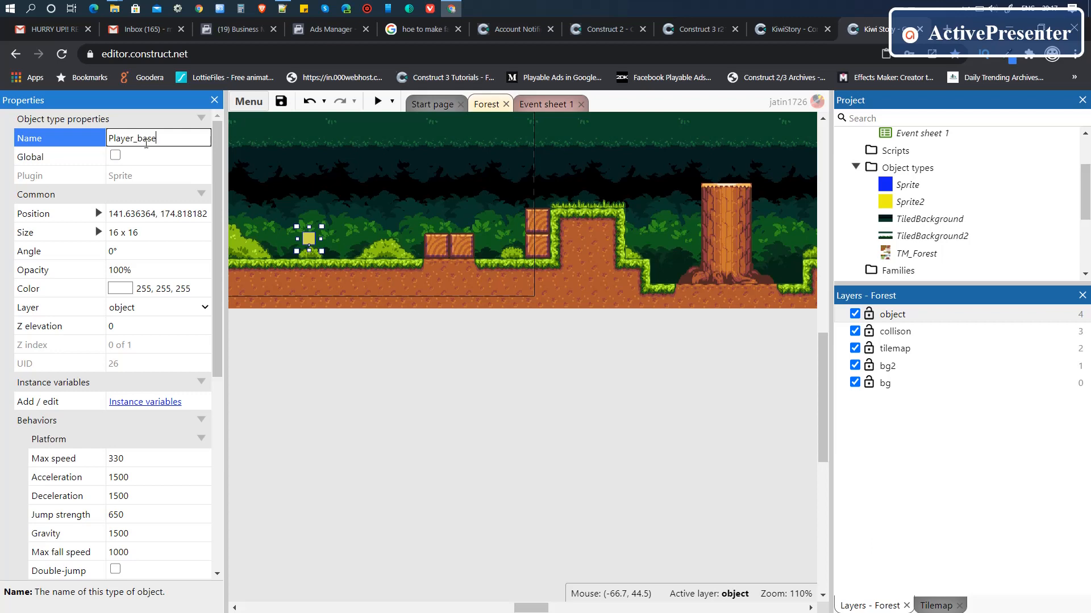
key("Return")
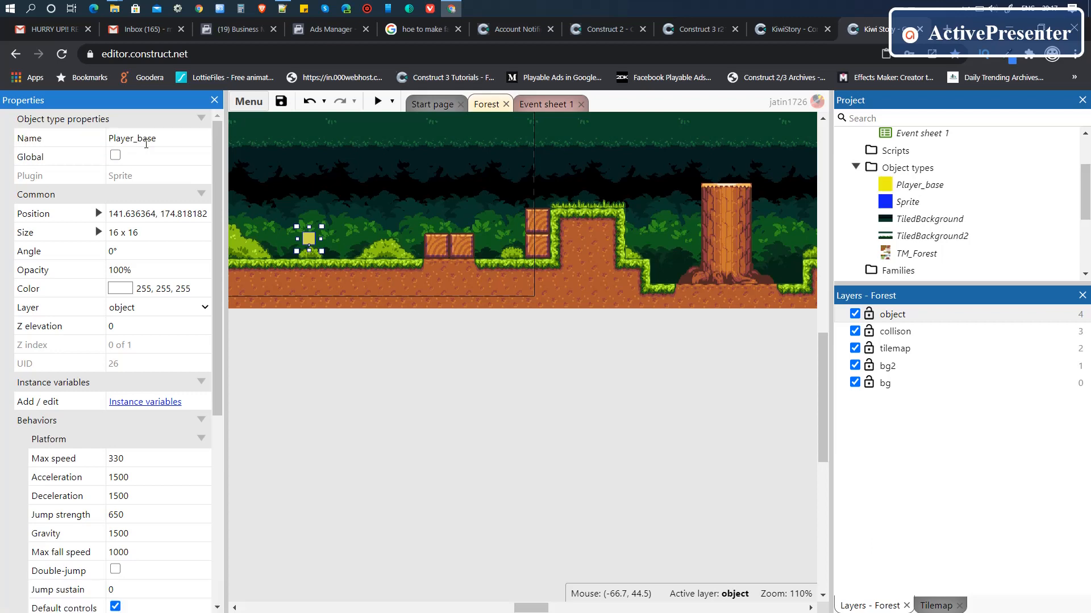
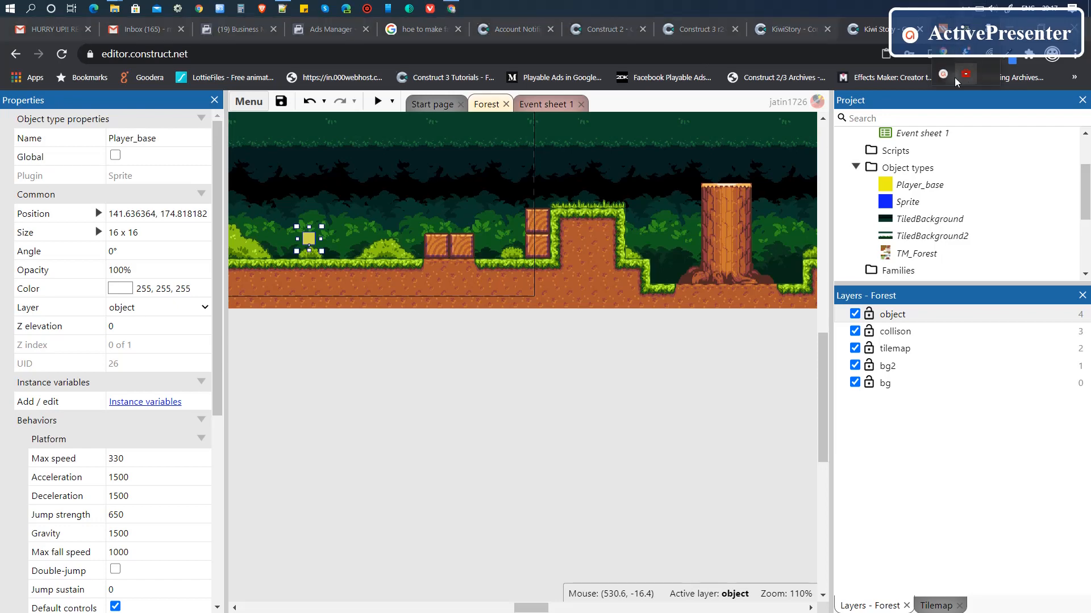
mouse_move(948, 75)
left_click(994, 73)
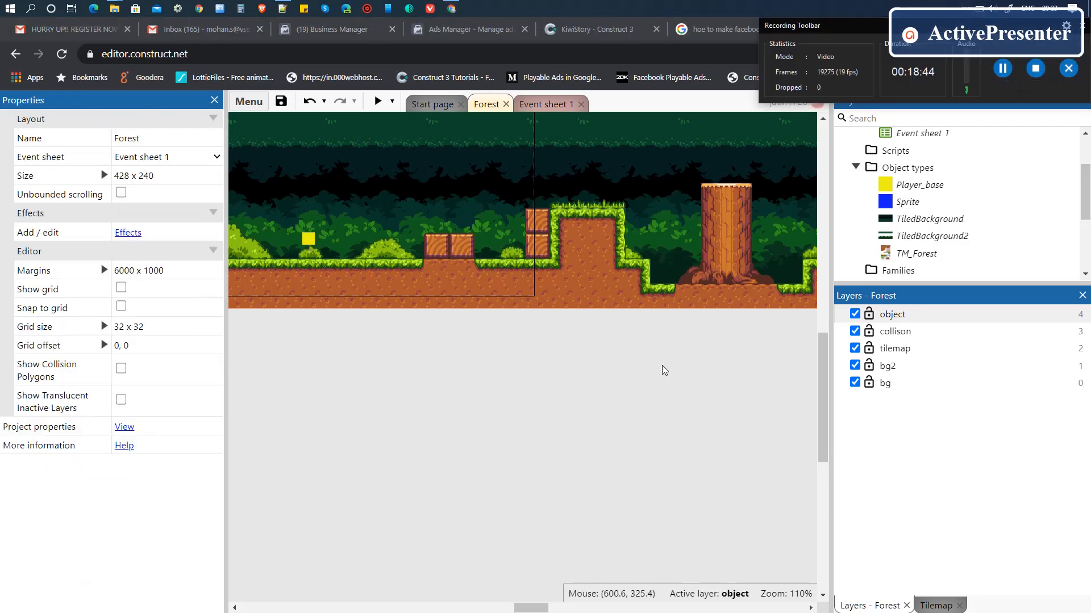
Step: Insert a new Sprite object on the object layer and place it in the empty area below the forest scene
scroll(609, 389, "down", 3, "ctrl")
scroll(611, 392, "down", 1, "ctrl")
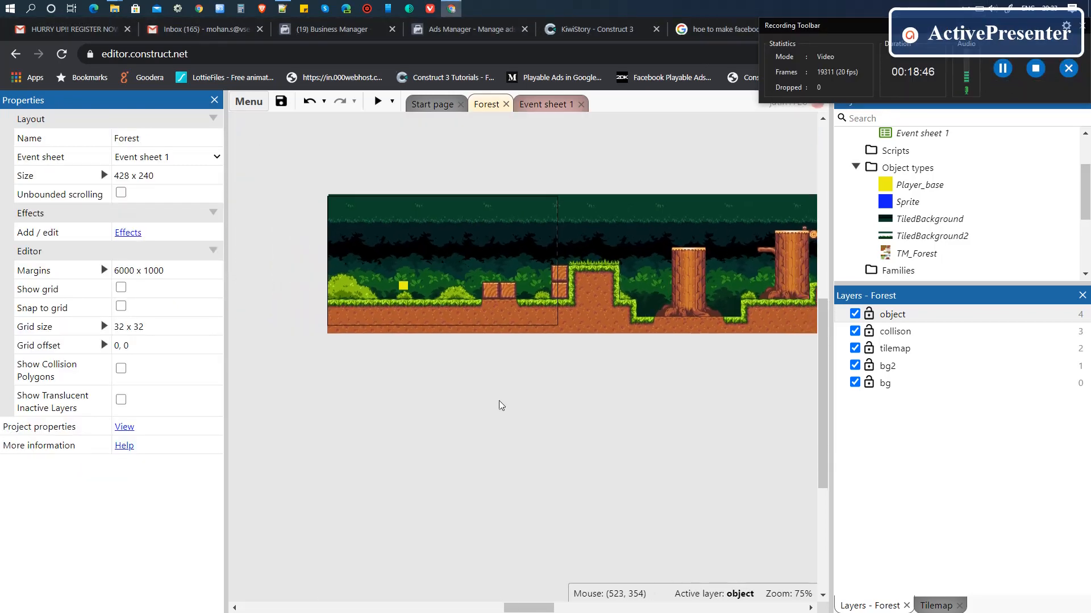
right_click(420, 391)
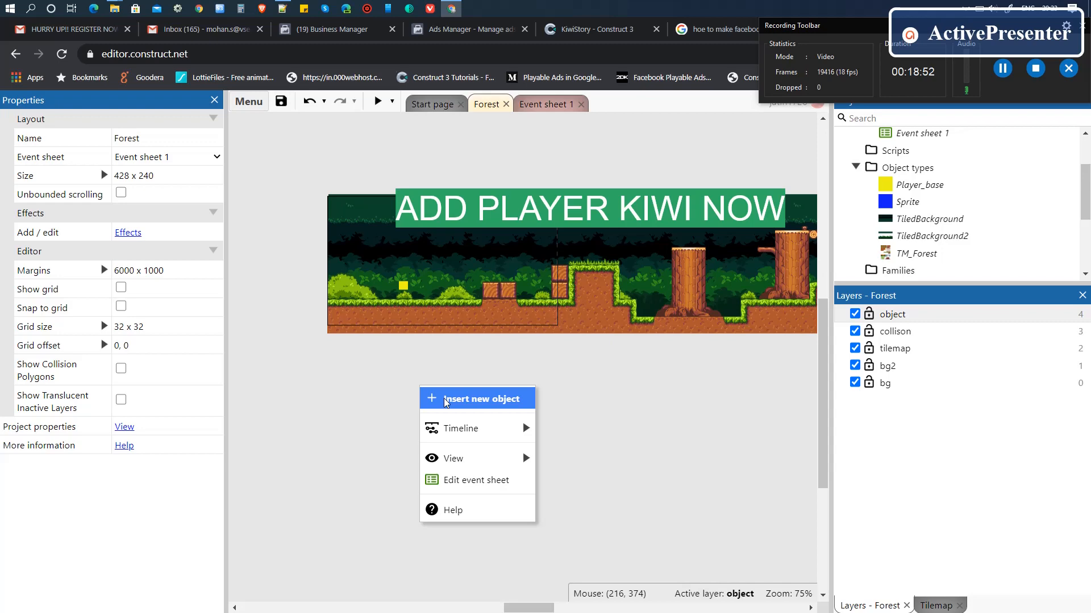
left_click(446, 401)
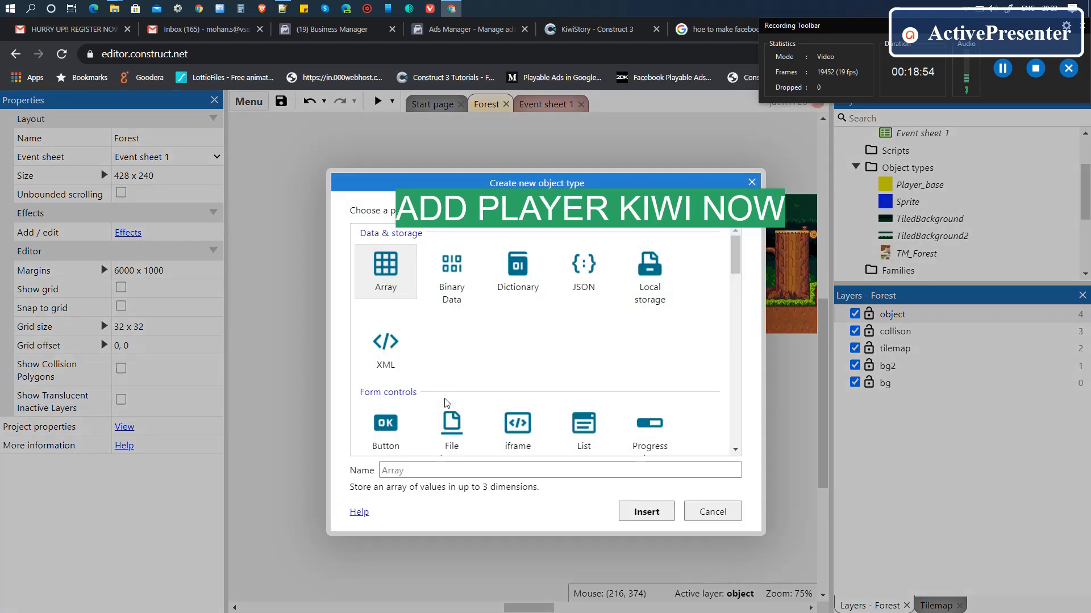
type("sp")
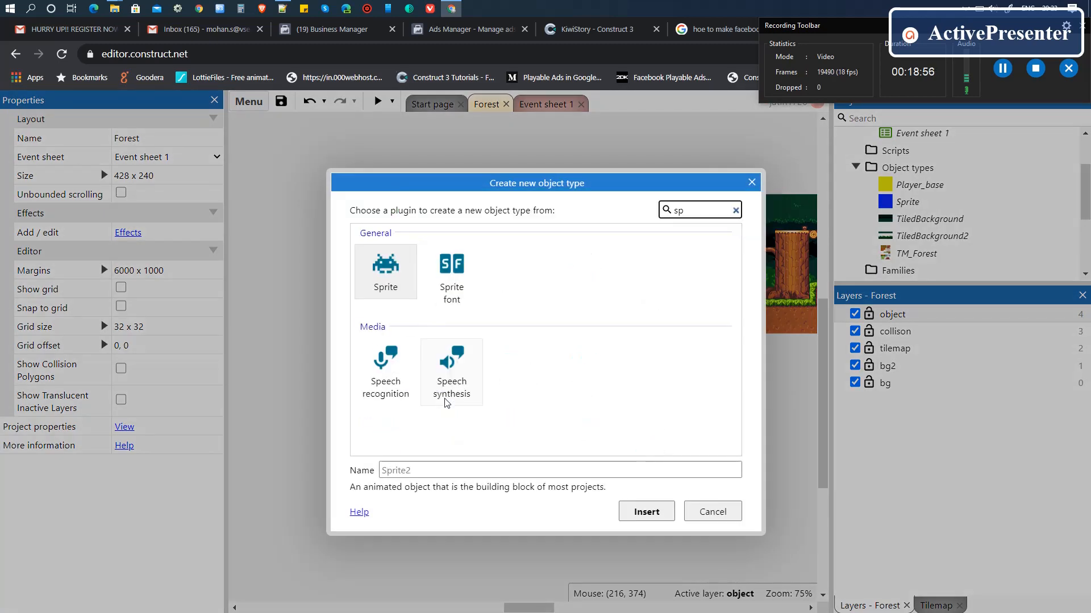
key("Return")
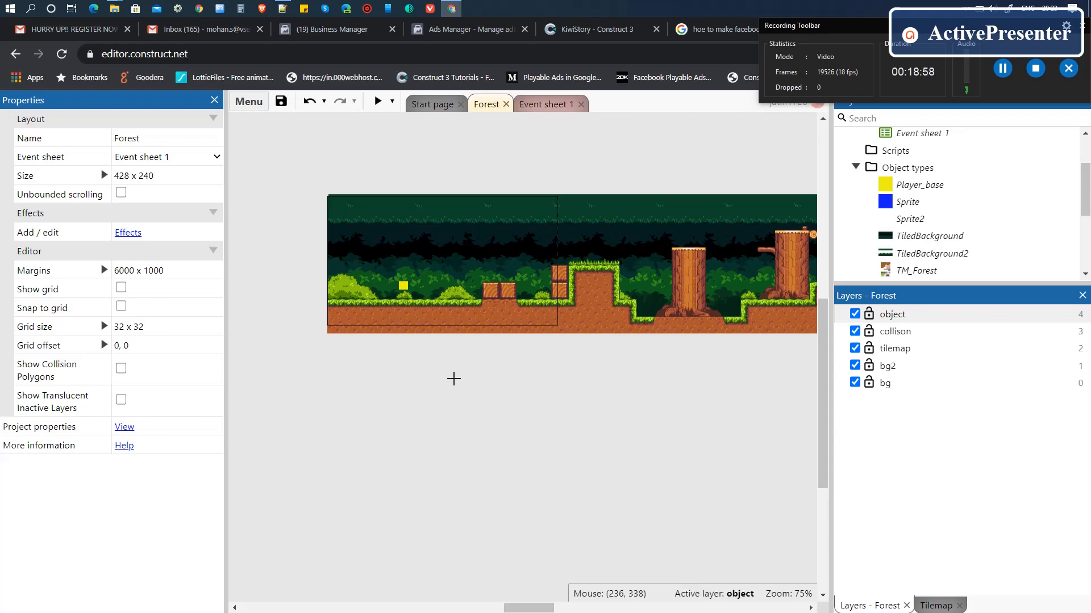
left_click(454, 379)
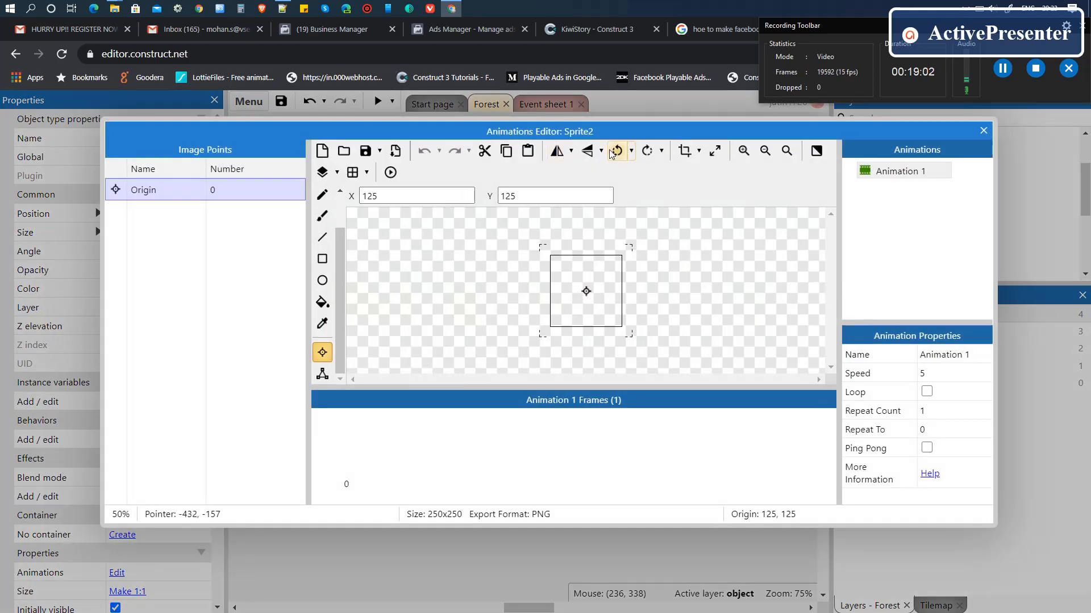
Step: Resize the new sprite's image canvas to 32 pixels wide and 32 pixels high
left_click(715, 151)
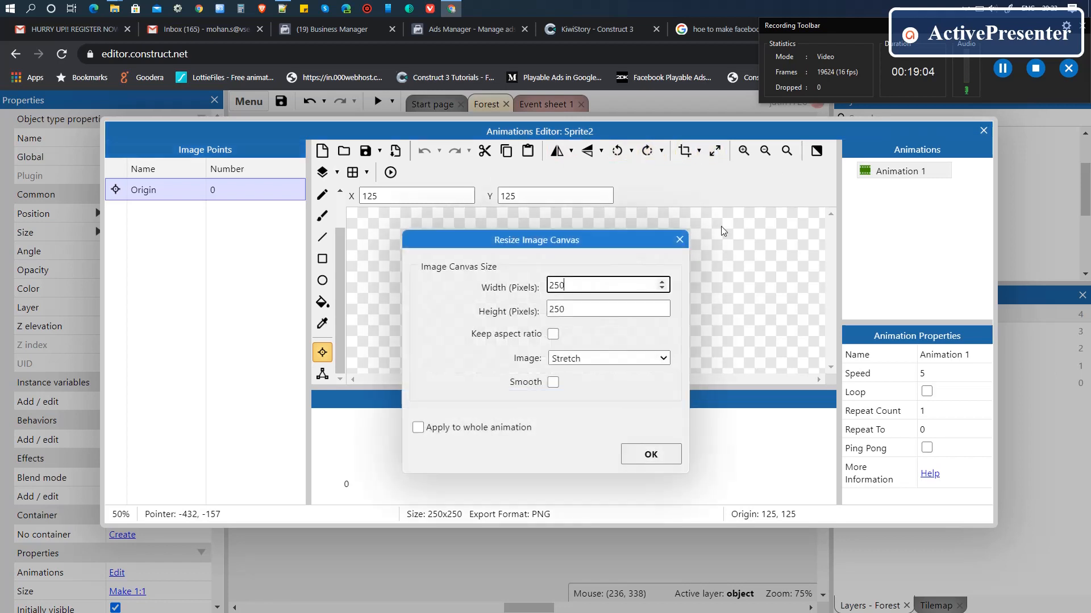
type("32")
key("Tab")
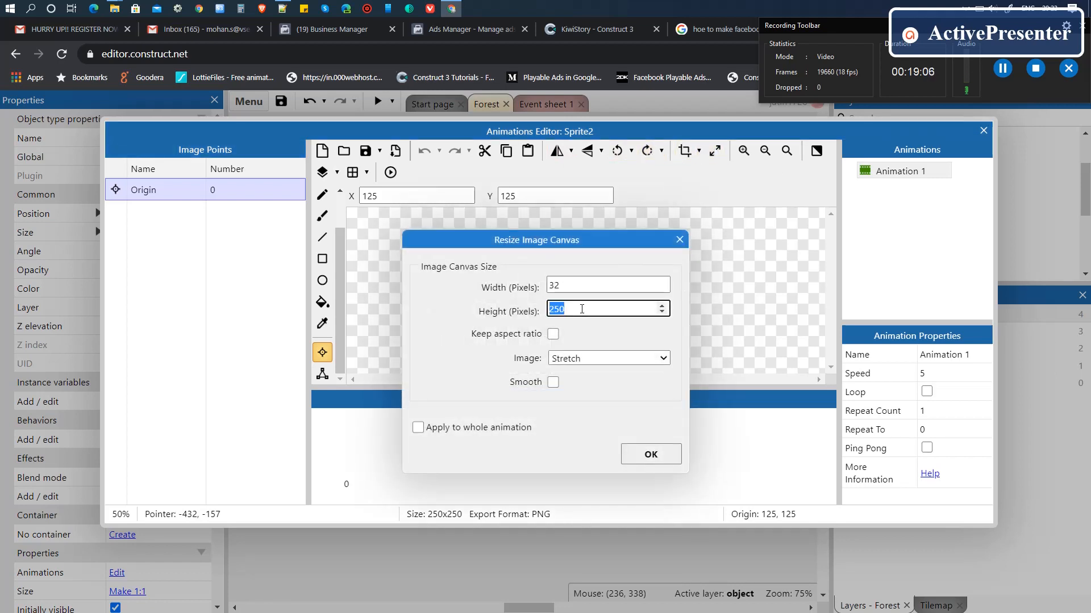
type("32")
left_click(654, 456)
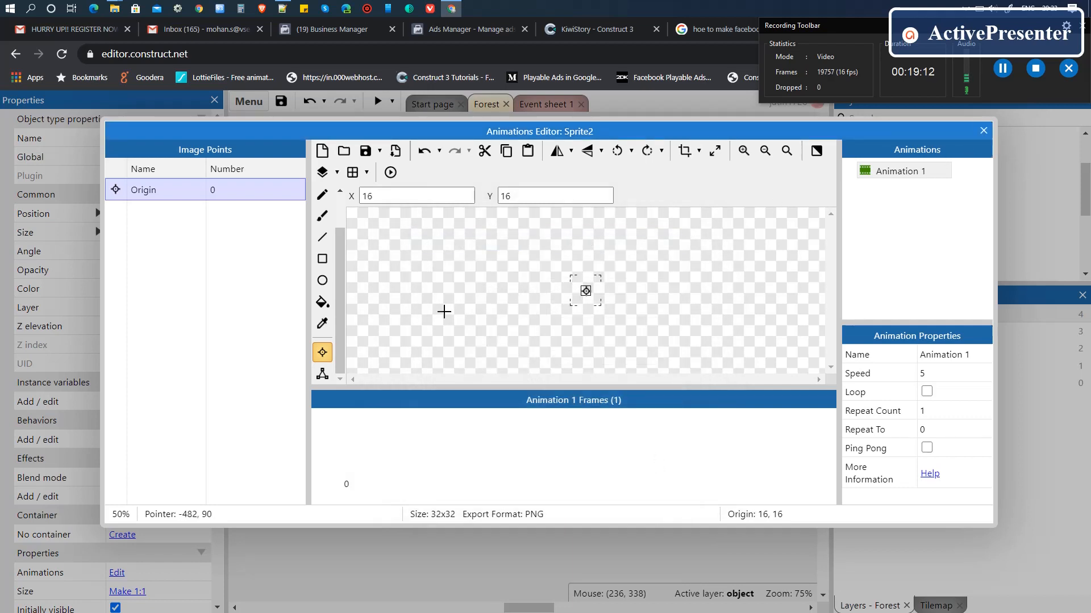
Step: Move the sprite's origin point to the Bottom quick-assign position and close the Animations Editor
right_click(140, 191)
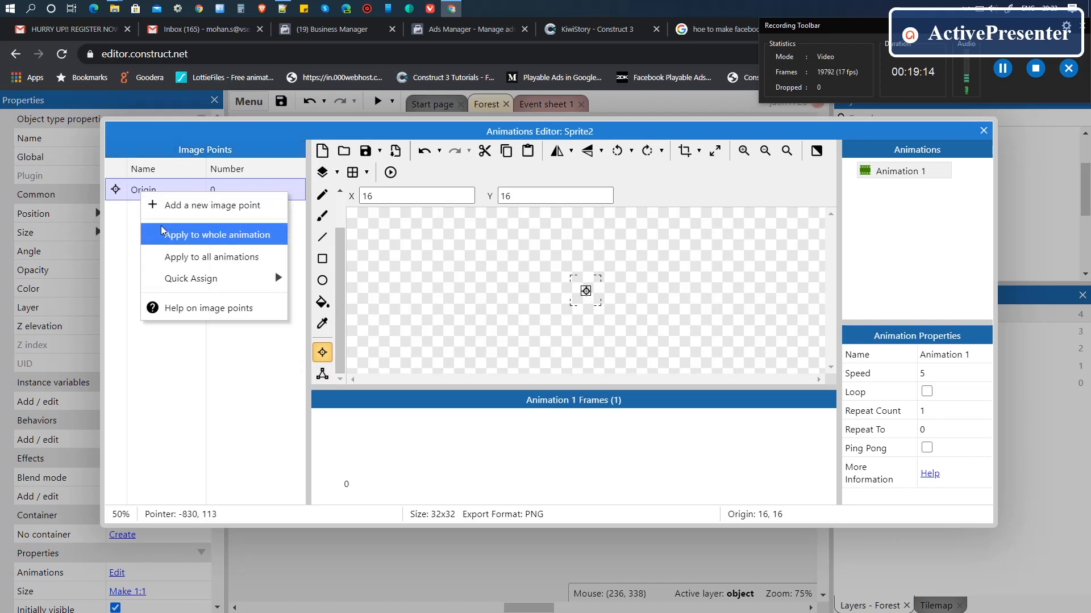
mouse_move(227, 278)
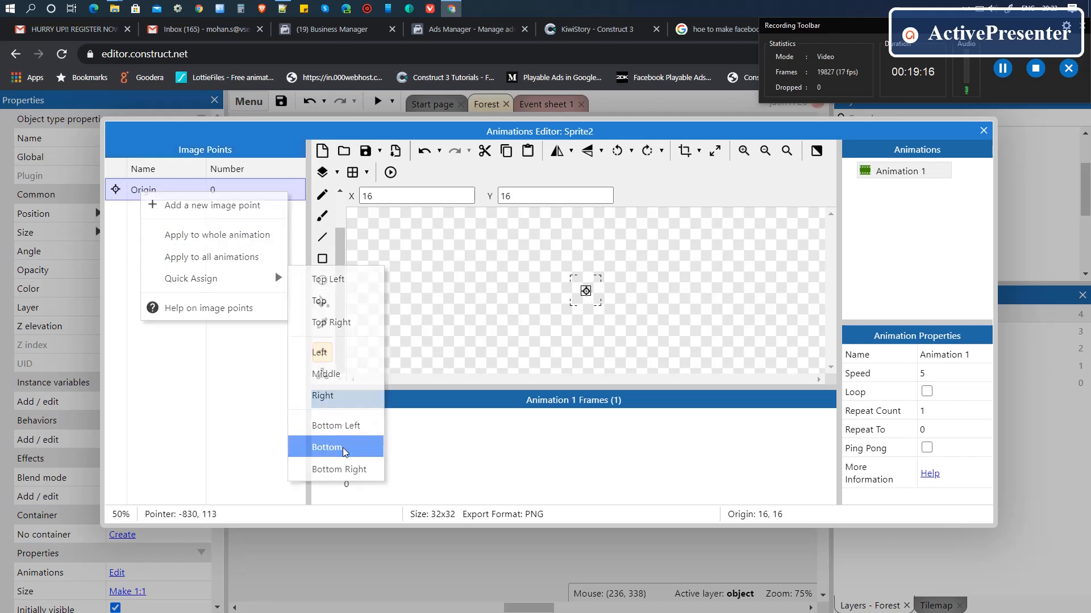
left_click(328, 448)
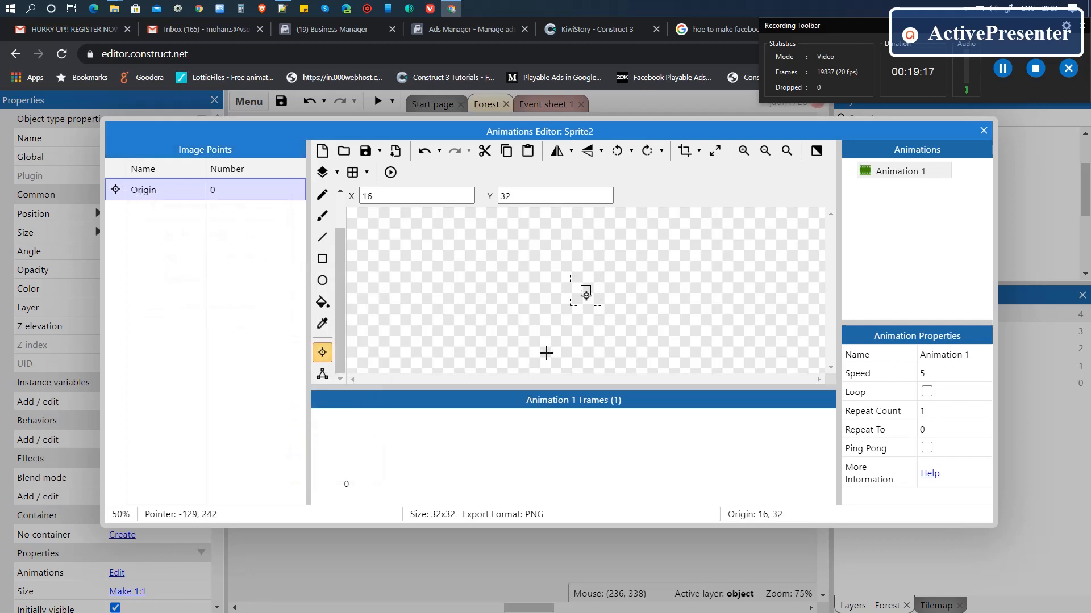
left_click(983, 132)
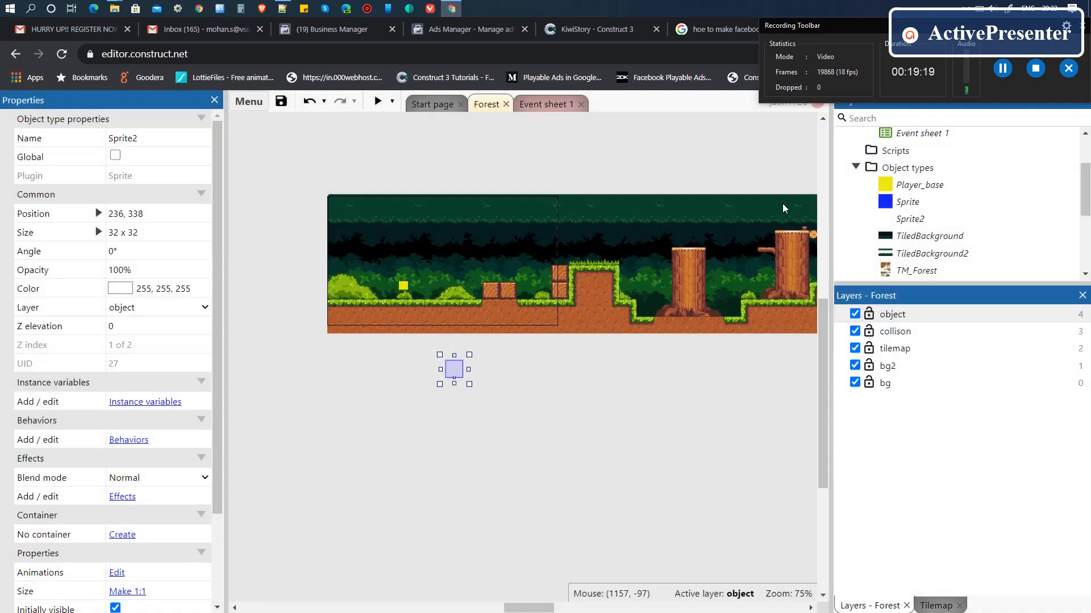
Step: Reopen the new sprite's animations and rename Animation 1 as idle
double_click(463, 369)
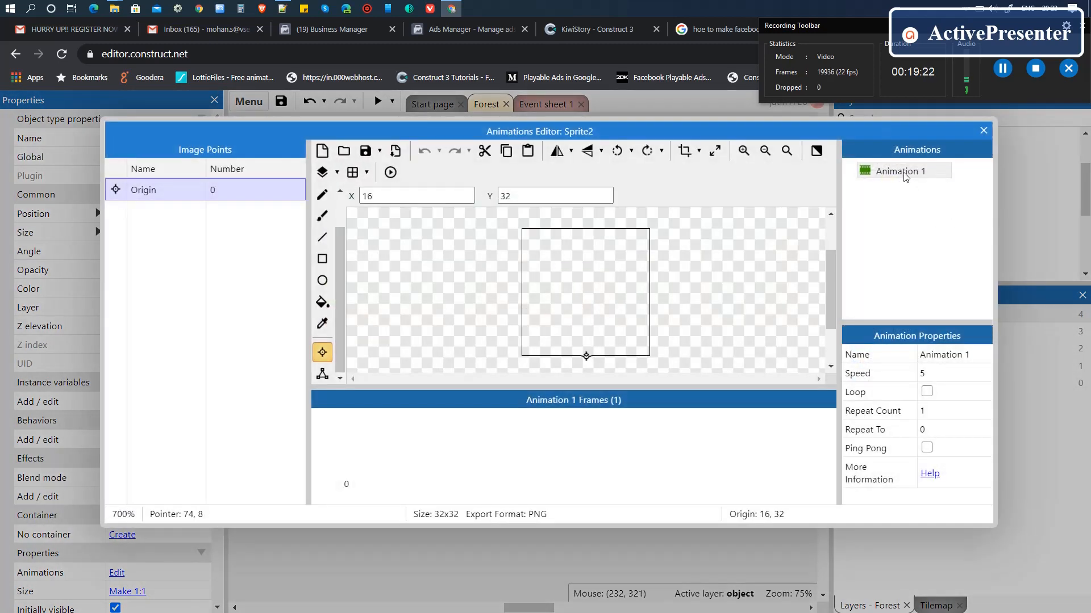
right_click(905, 177)
left_click(946, 208)
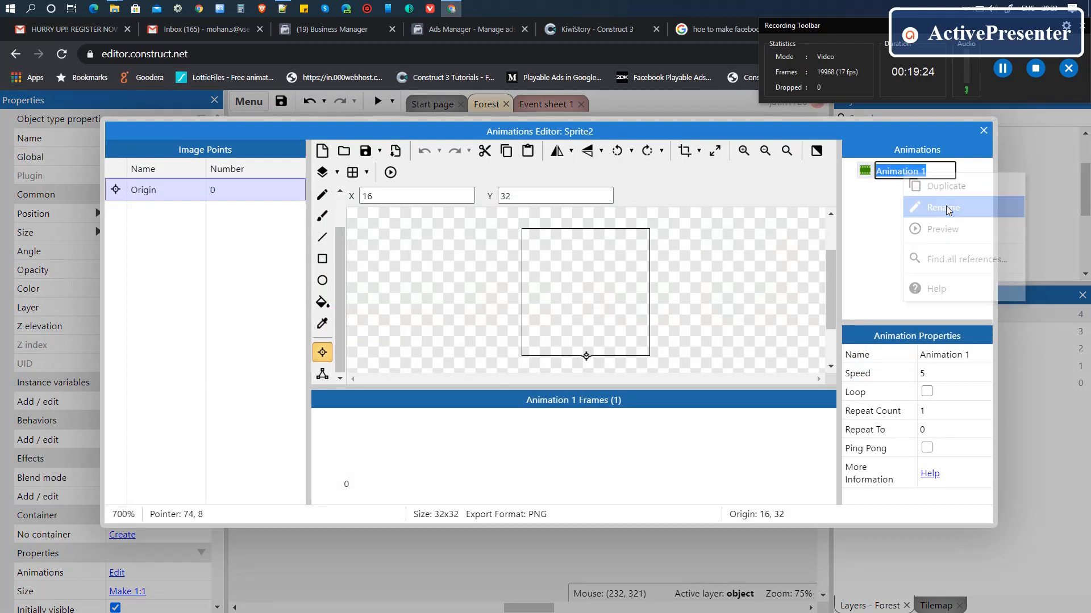
type("idle")
key("Return")
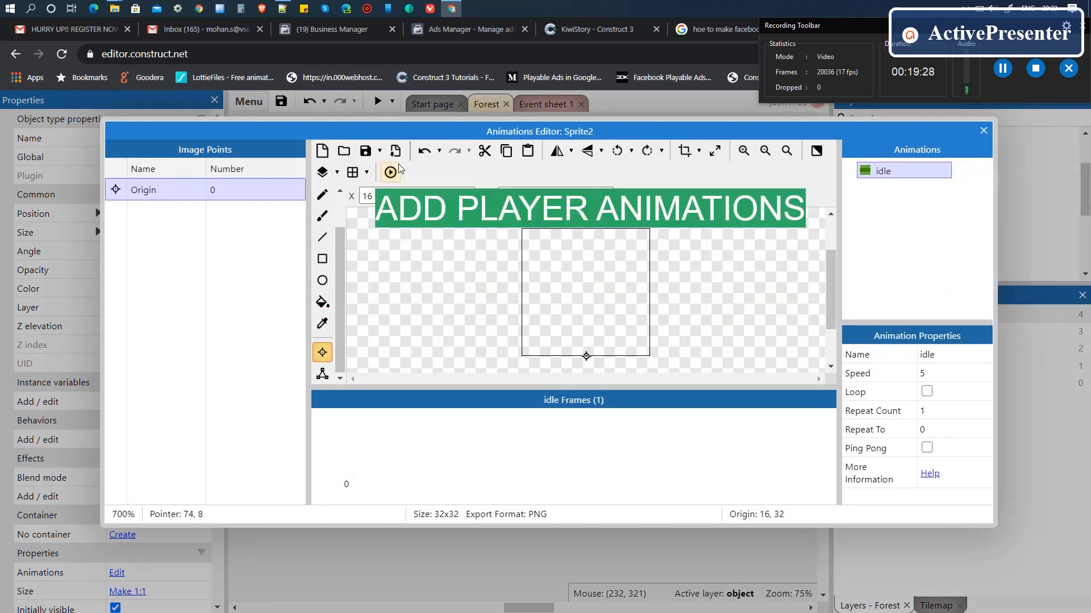
Step: Load both npc_kiwi-idle images from the idle folder inside New folder as the idle animation's frames
left_click(342, 152)
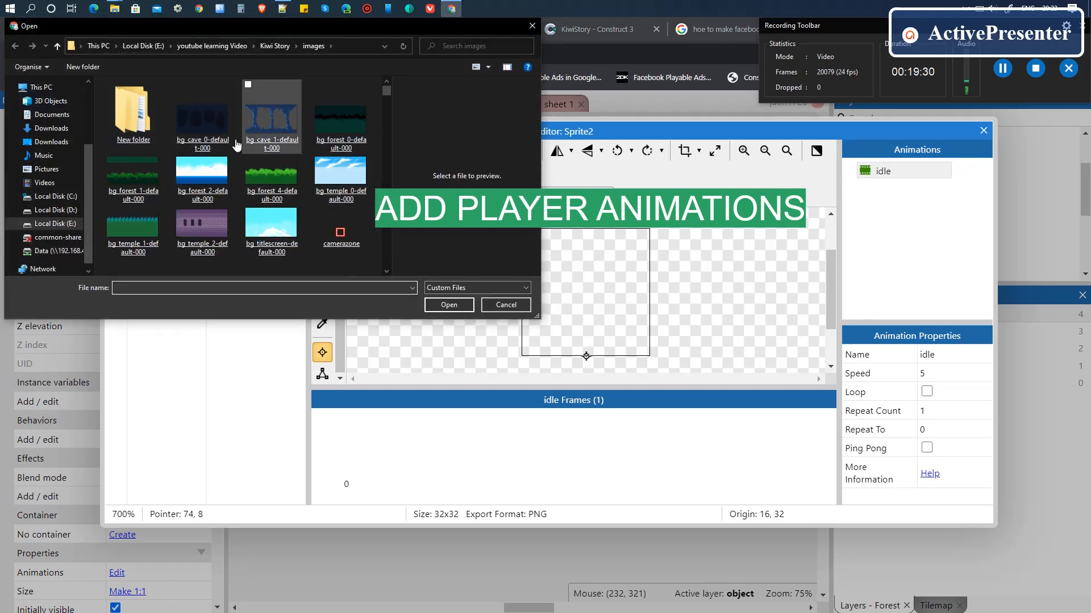
double_click(136, 116)
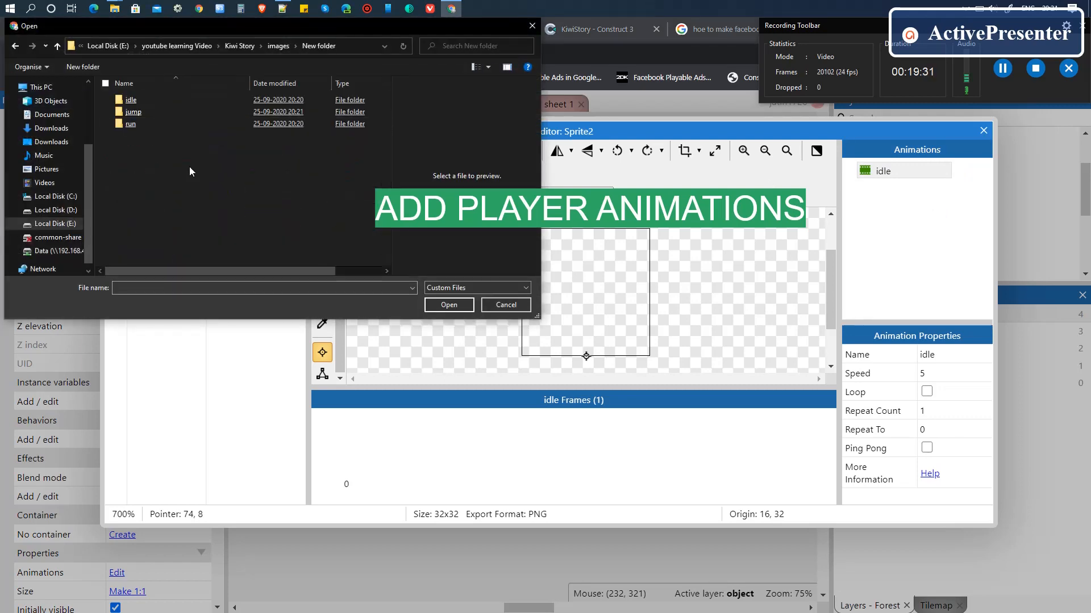
double_click(131, 100)
left_click_drag(287, 131, 144, 163)
left_click(449, 305)
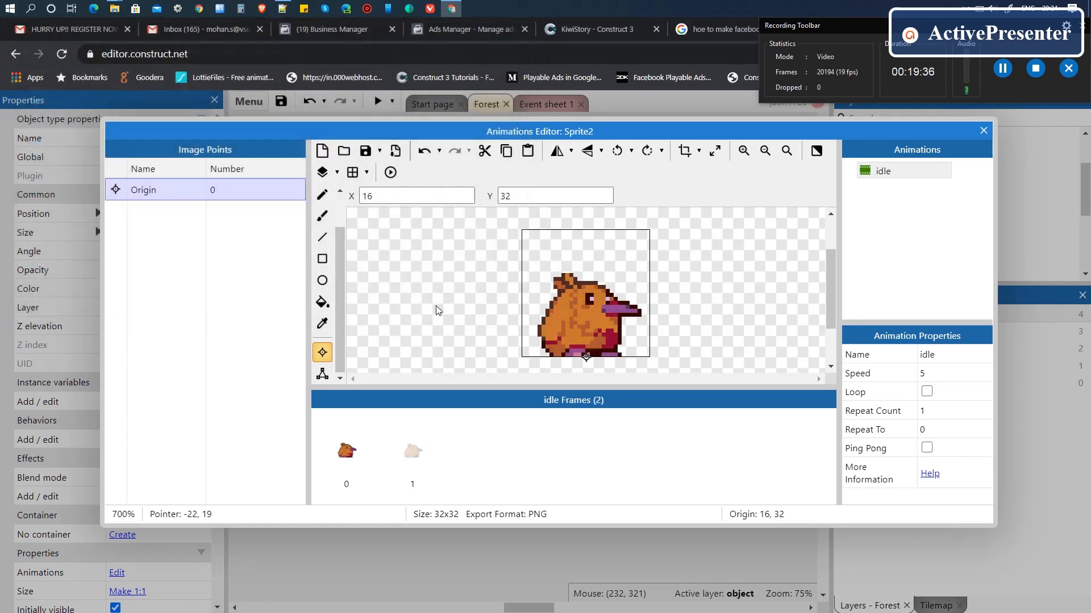
Step: Duplicate the idle animation and rename the copy as run
right_click(884, 181)
left_click(900, 196)
right_click(900, 196)
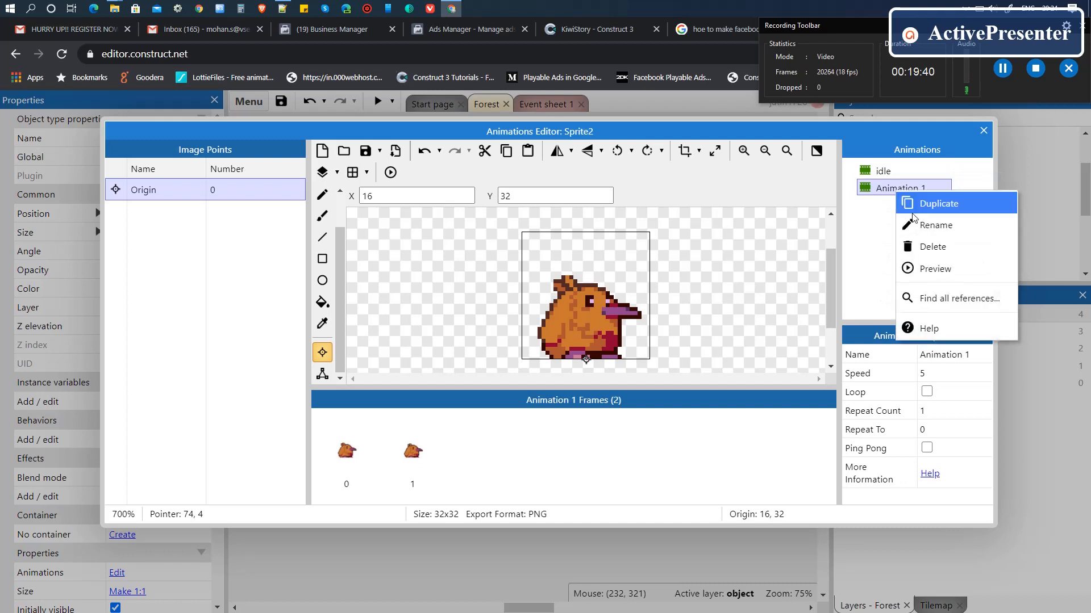
left_click(936, 224)
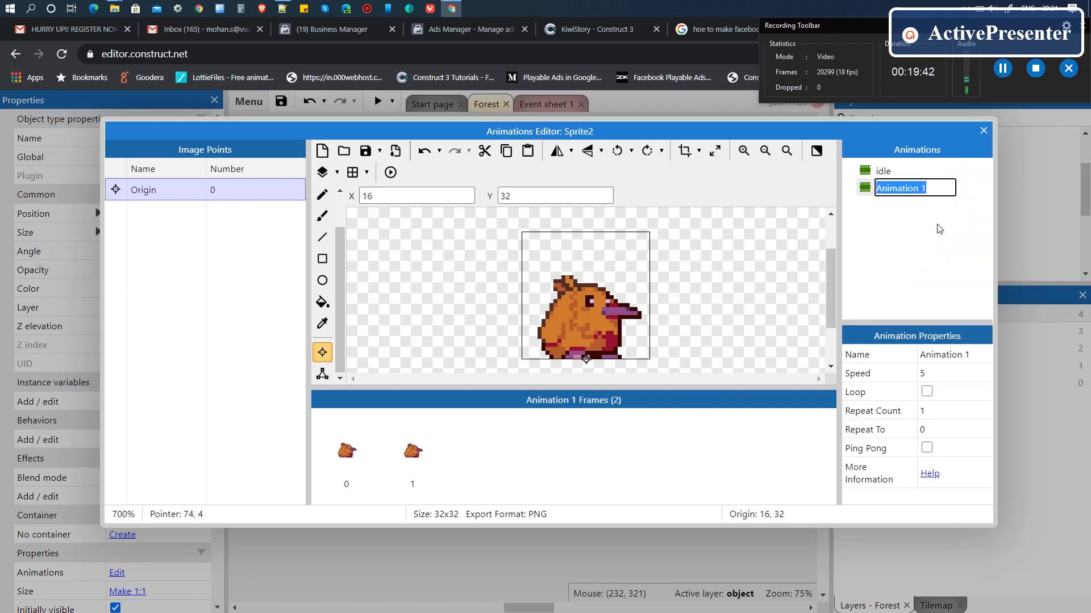
type("run")
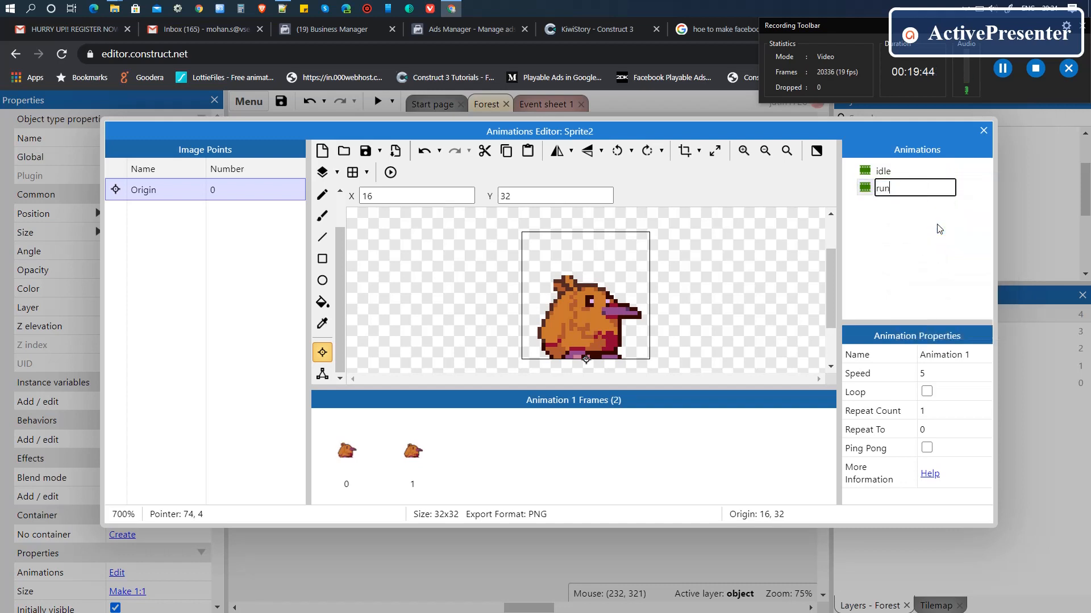
key("Return")
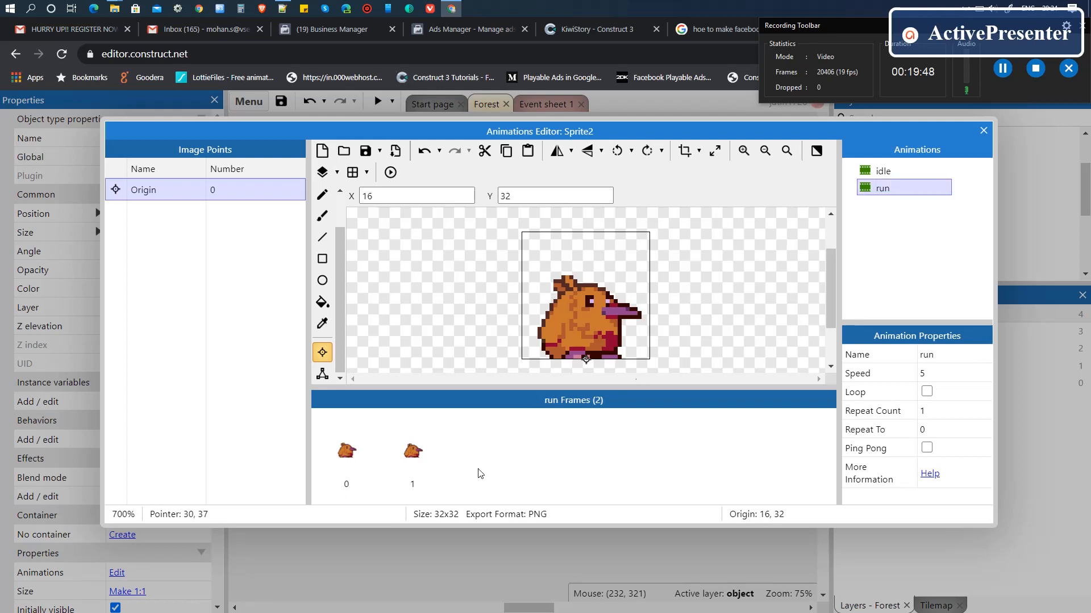
Step: Delete the first frame of the run animation
left_click(469, 480)
left_click(360, 458)
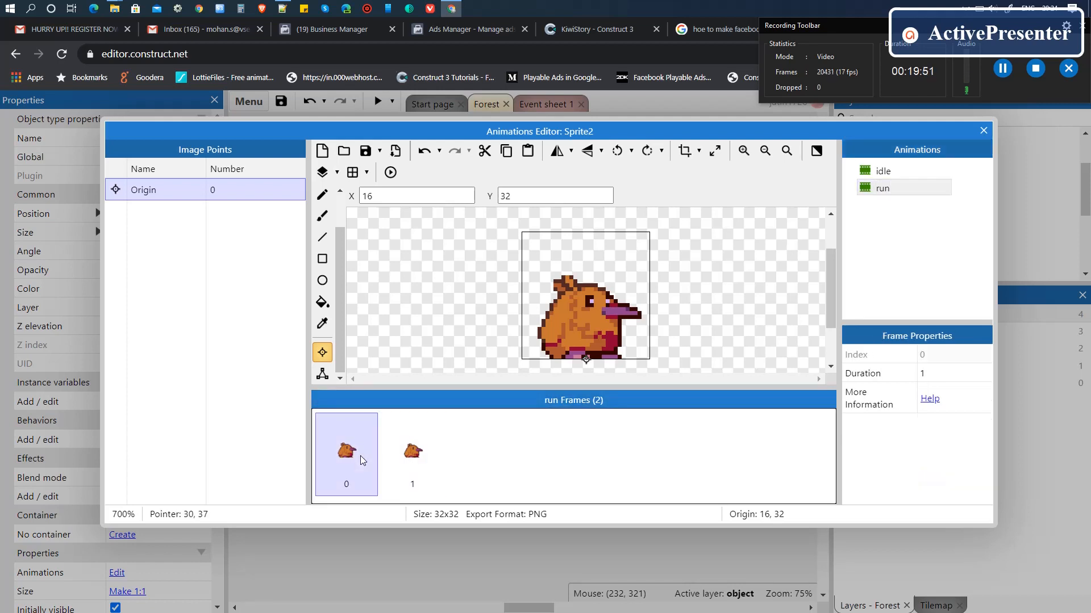
key("Delete")
Step: Import the player_mask-run images 000 to 005 from the run folder into the run animation and delete the leftover idle frame
right_click(405, 456)
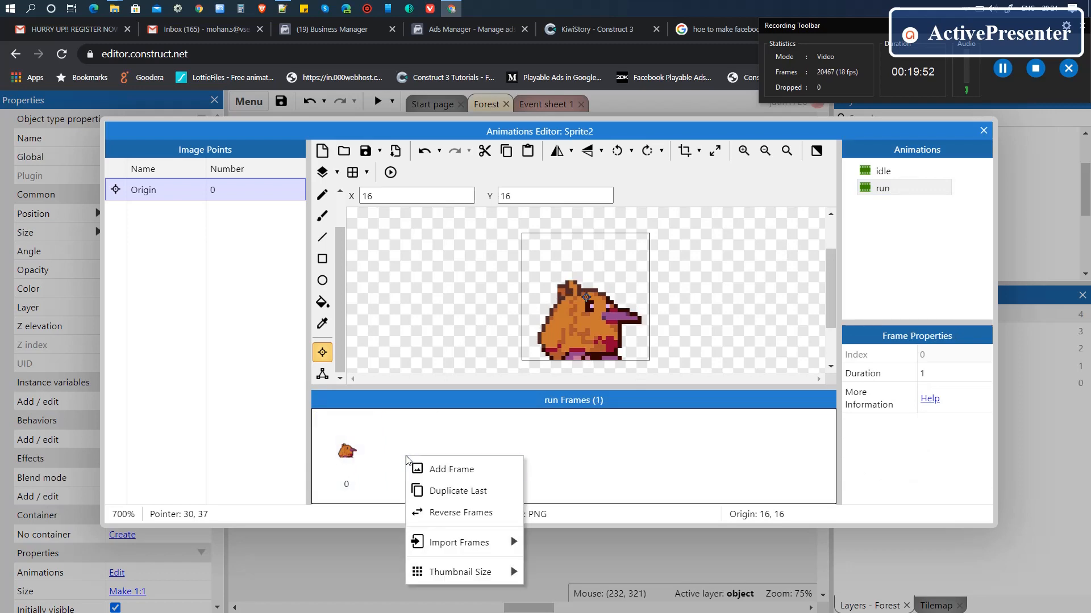
mouse_move(485, 541)
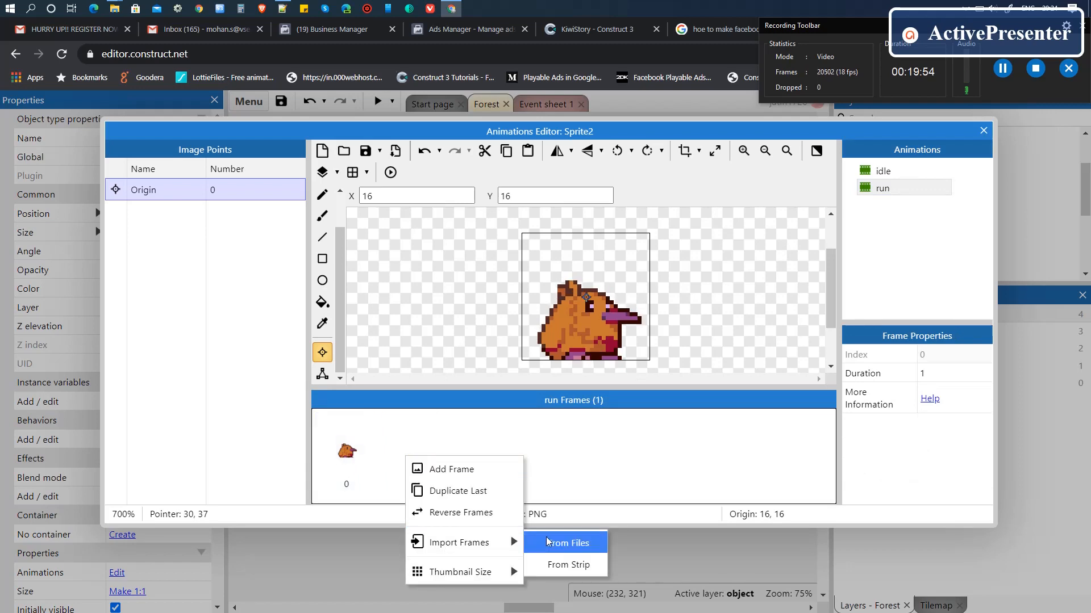
left_click(546, 541)
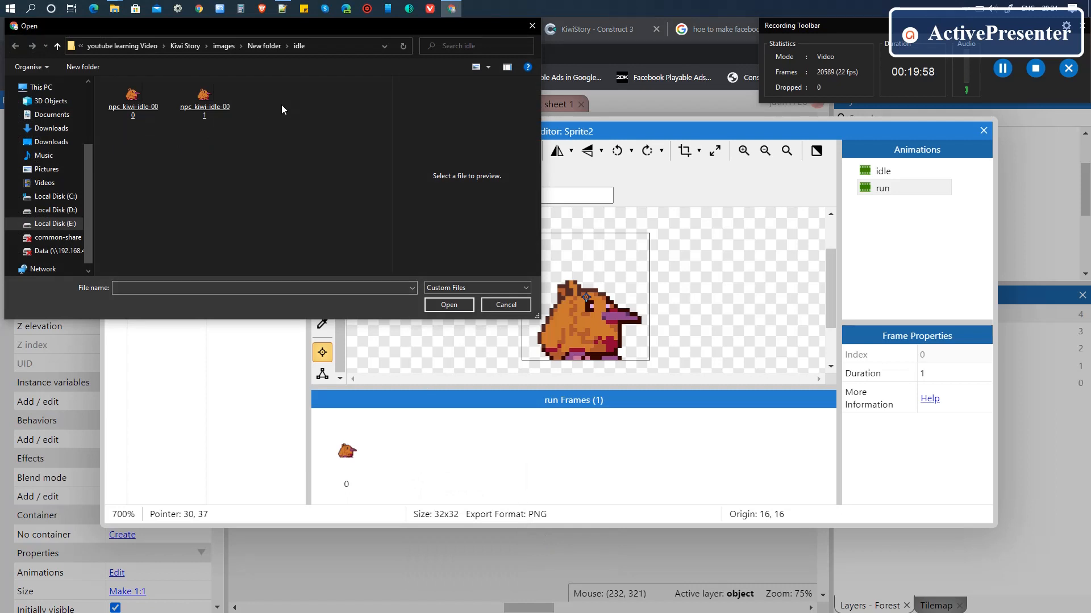
key("BackSpace")
left_click(132, 124)
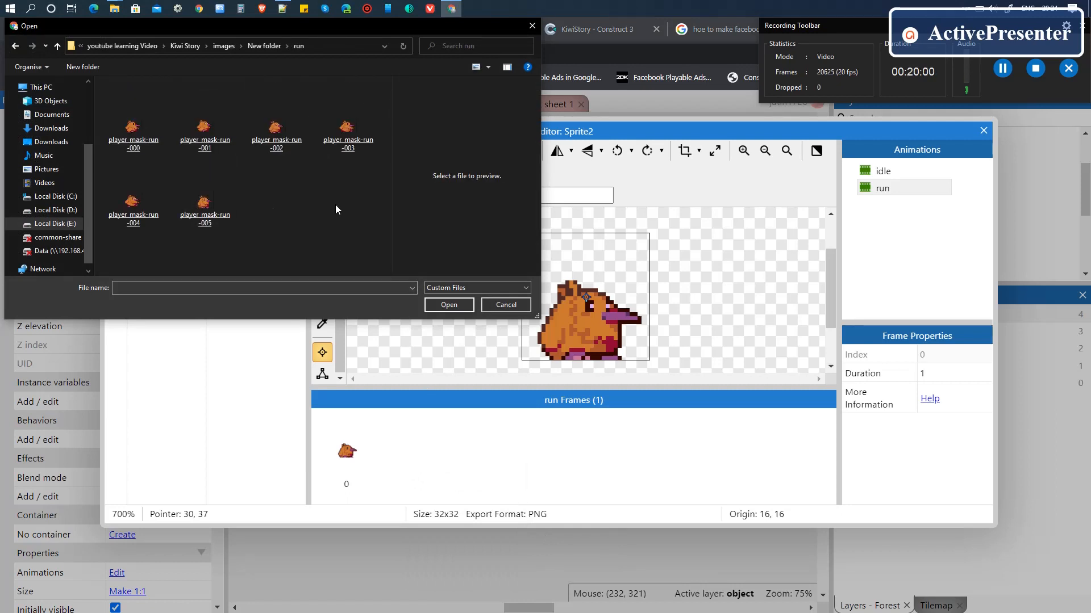
key("ctrl+a")
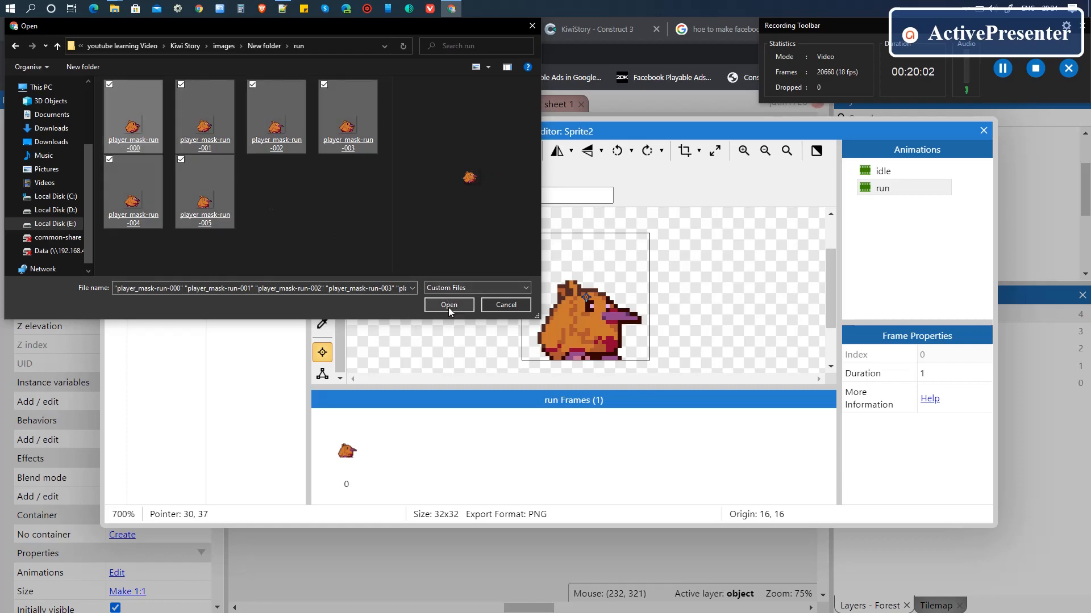
left_click(448, 305)
left_click(350, 455)
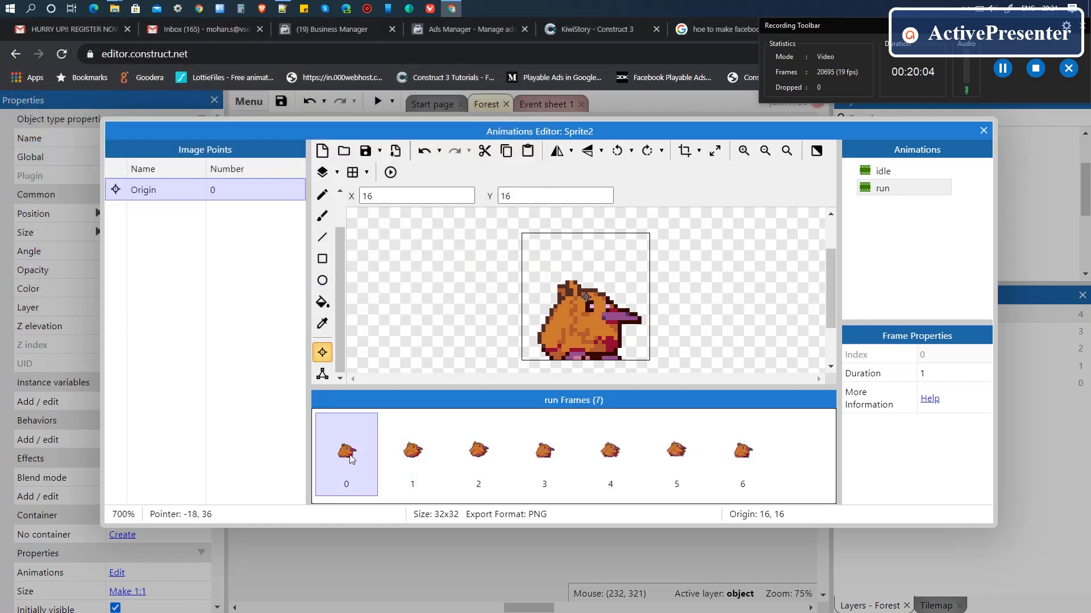
key("Delete")
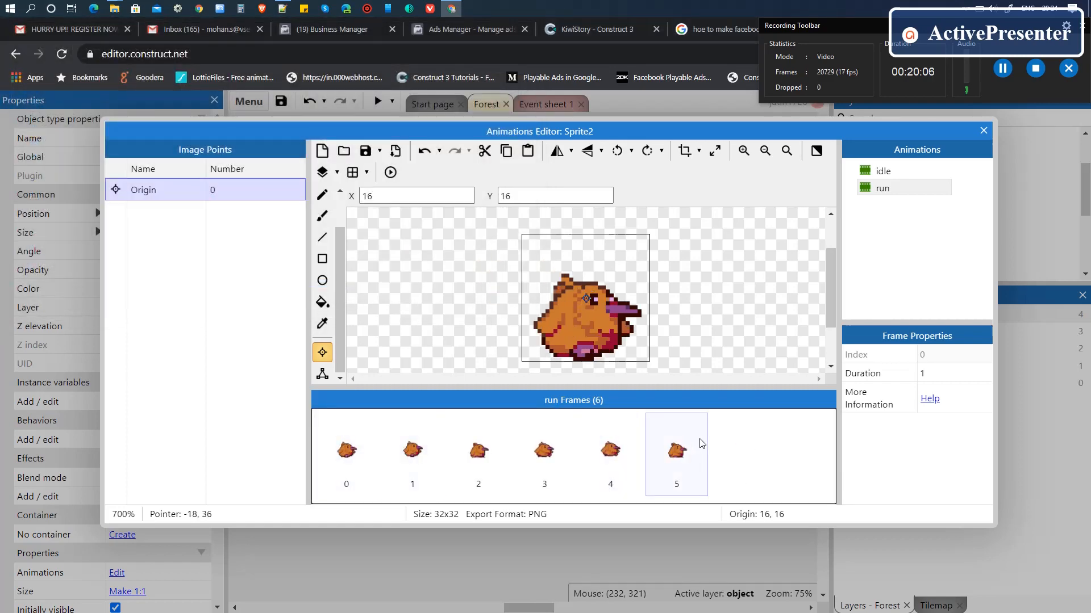
Step: Duplicate the run animation and rename the copy as jump
left_click(884, 189)
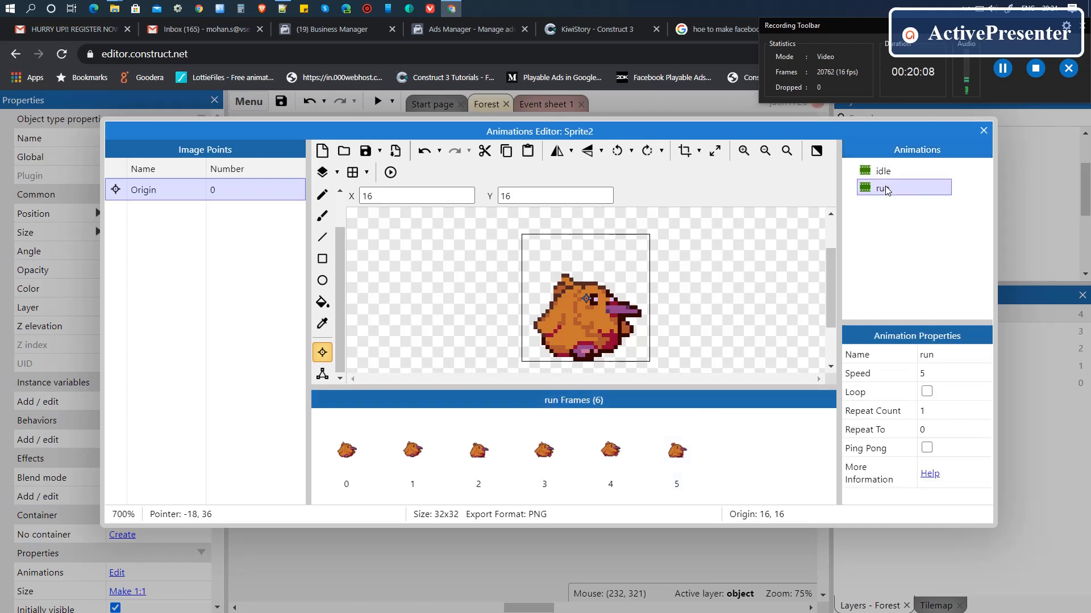
right_click(884, 189)
left_click(908, 200)
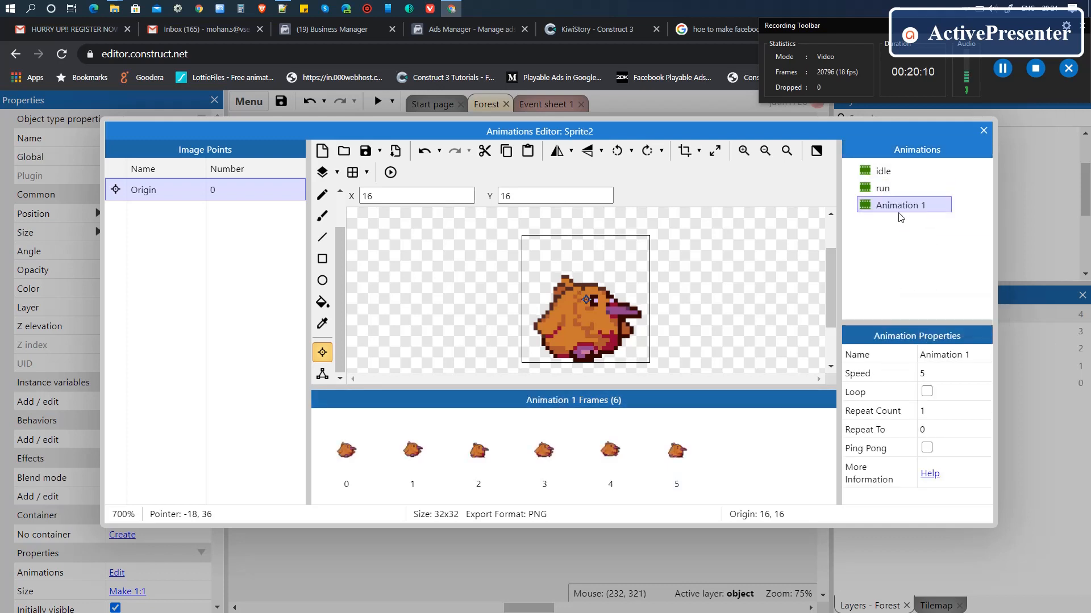
right_click(894, 207)
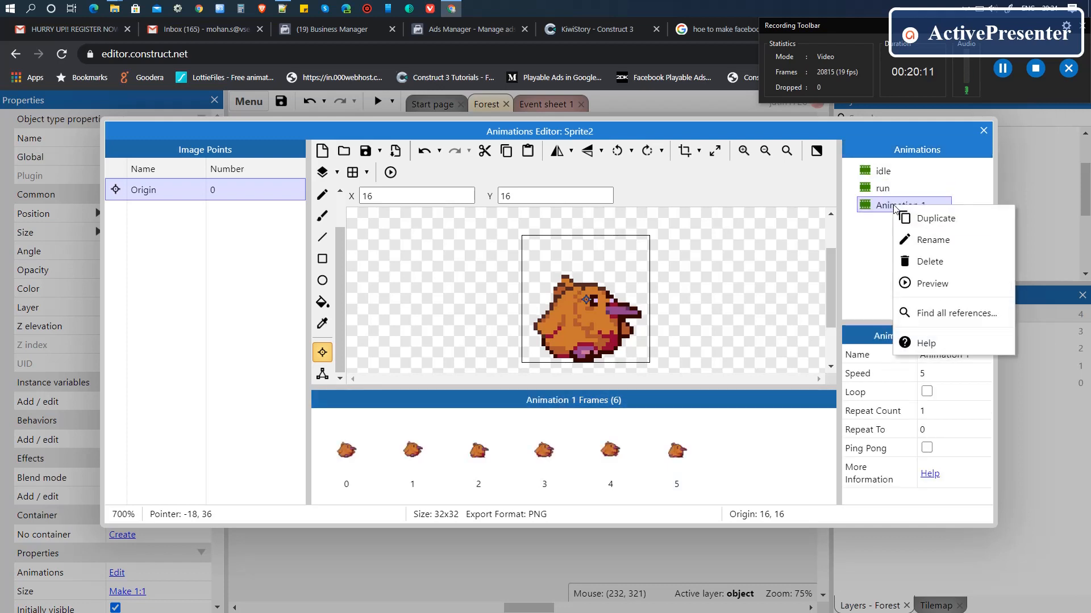
left_click(931, 240)
key("BackSpace")
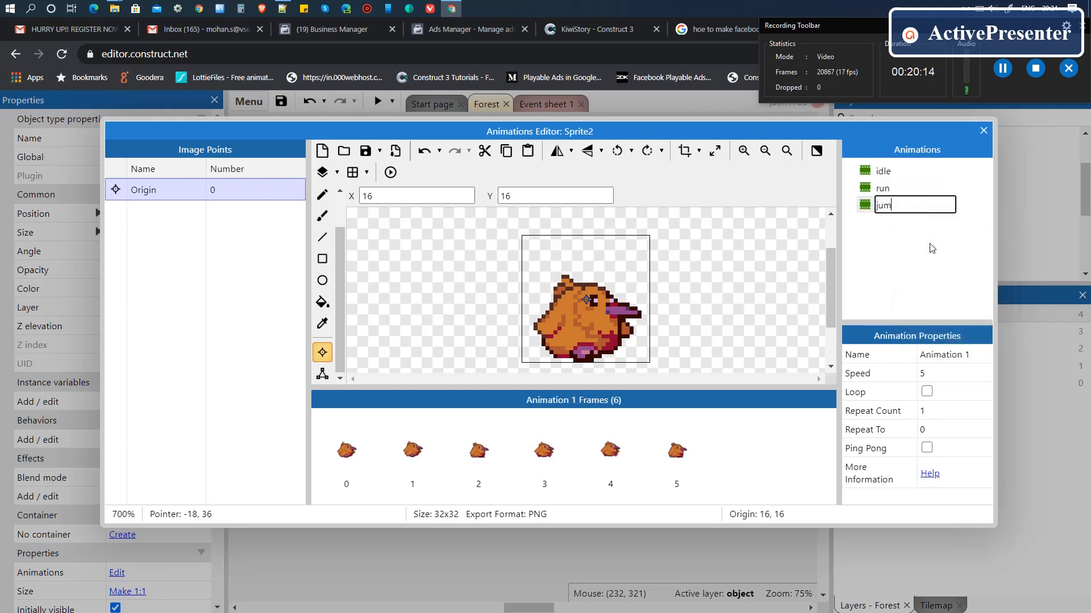
key("Return")
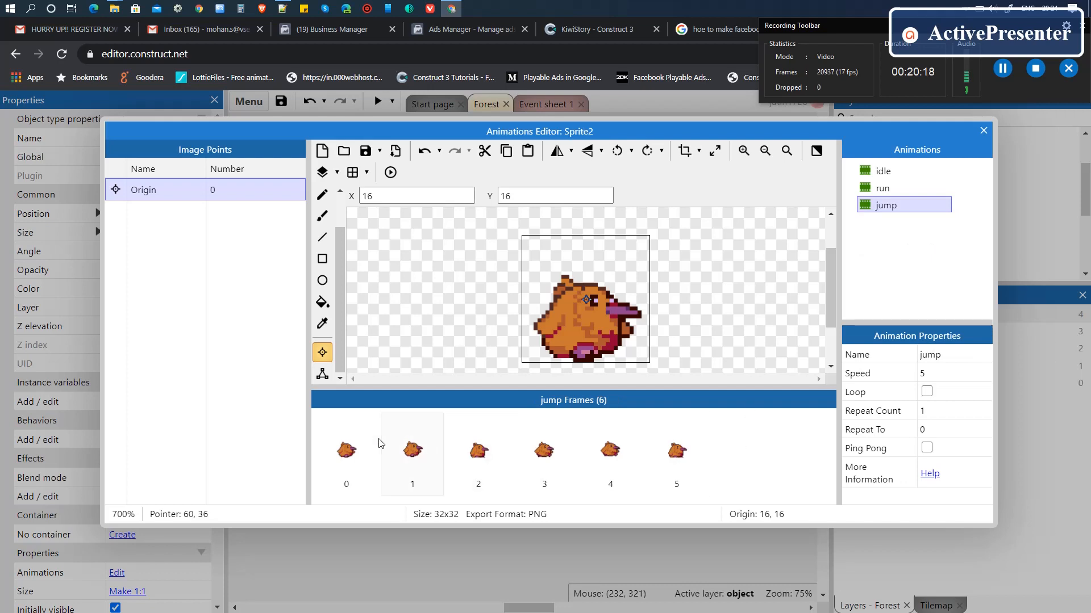
Step: Delete the first five frames of the jump animation, keeping a single frame
left_click(352, 450)
key("Delete")
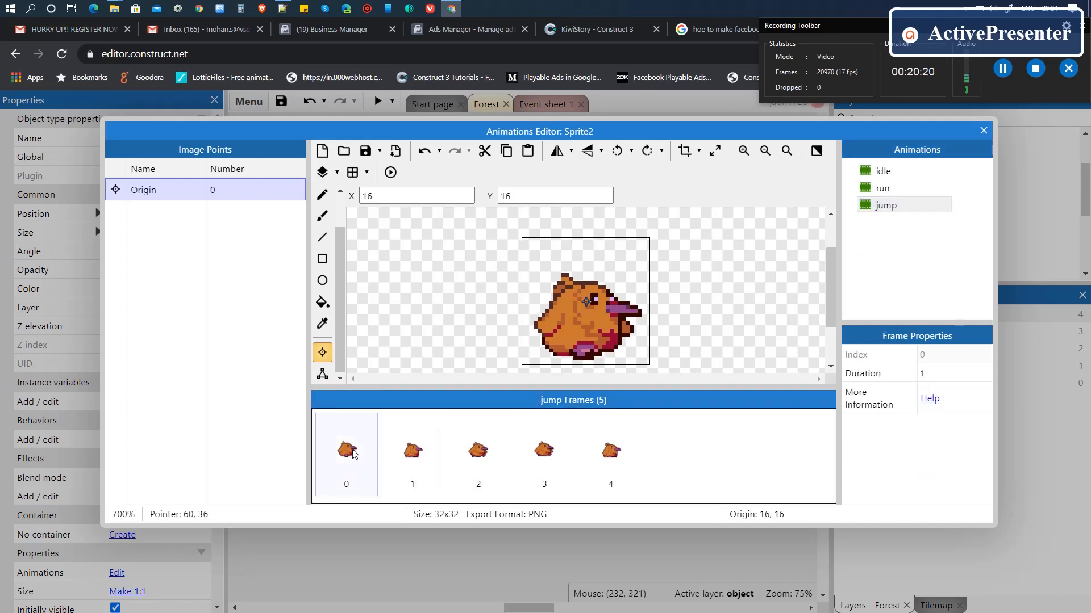
key("Delete")
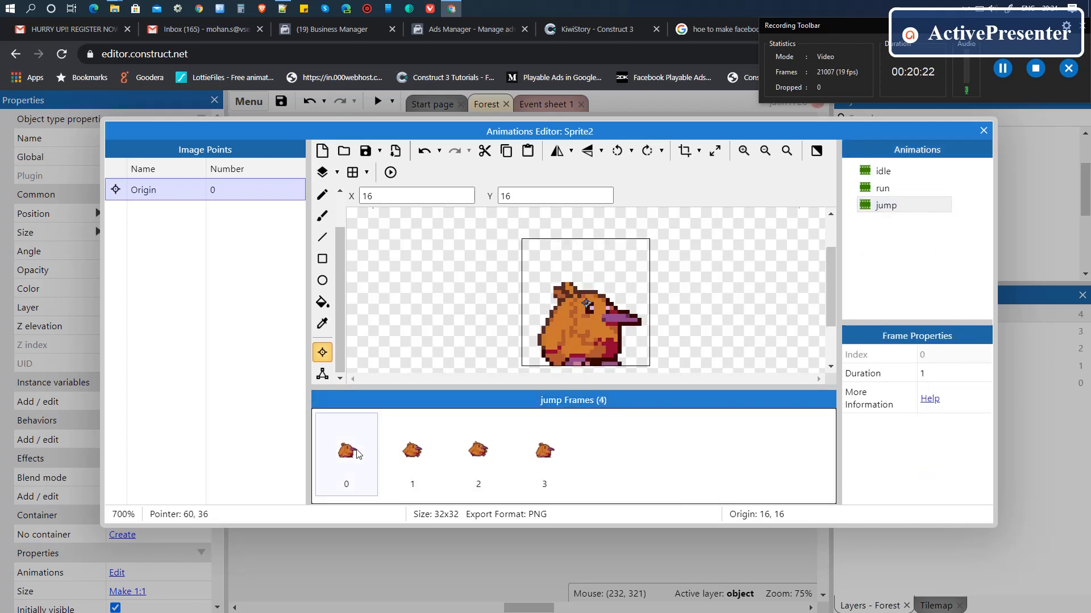
key("Delete")
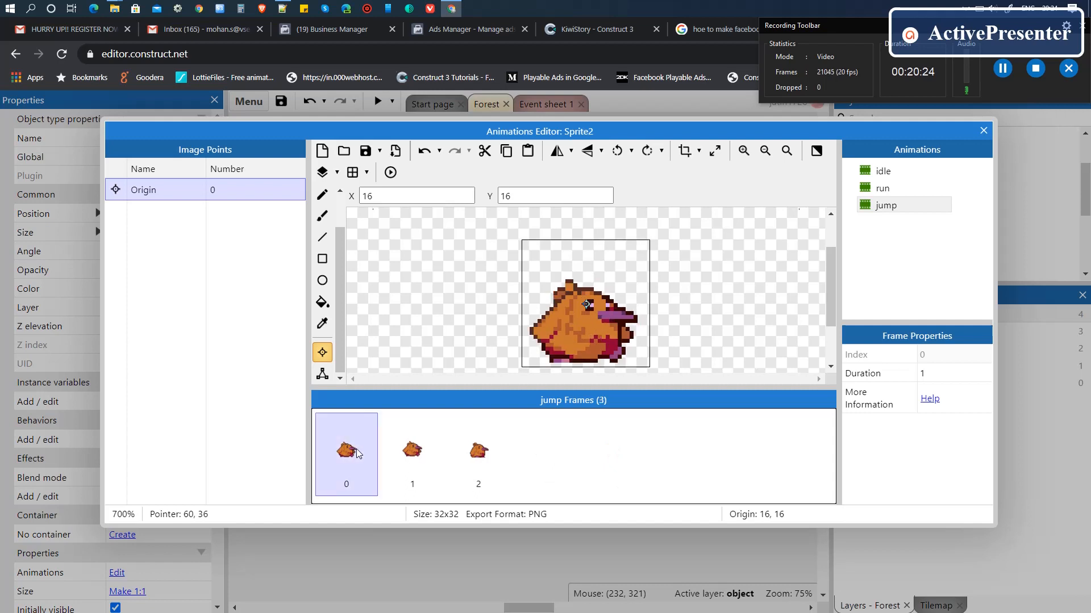
key("Delete")
key("Delete")
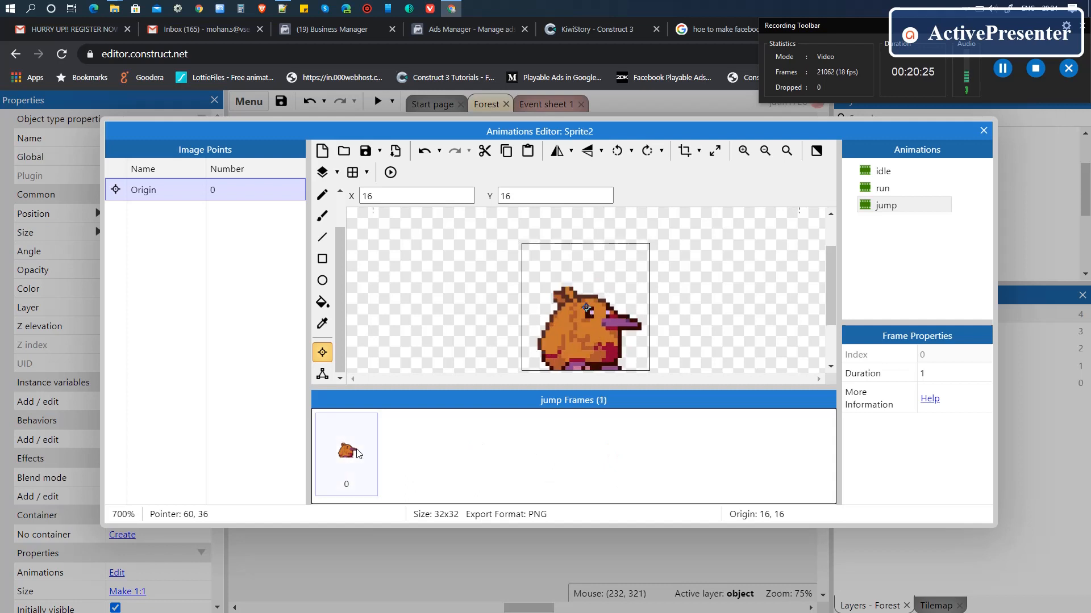
Step: Start importing frames into the jump animation and check the jump folder inside New folder for suitable images
right_click(429, 443)
mouse_move(488, 521)
left_click(560, 522)
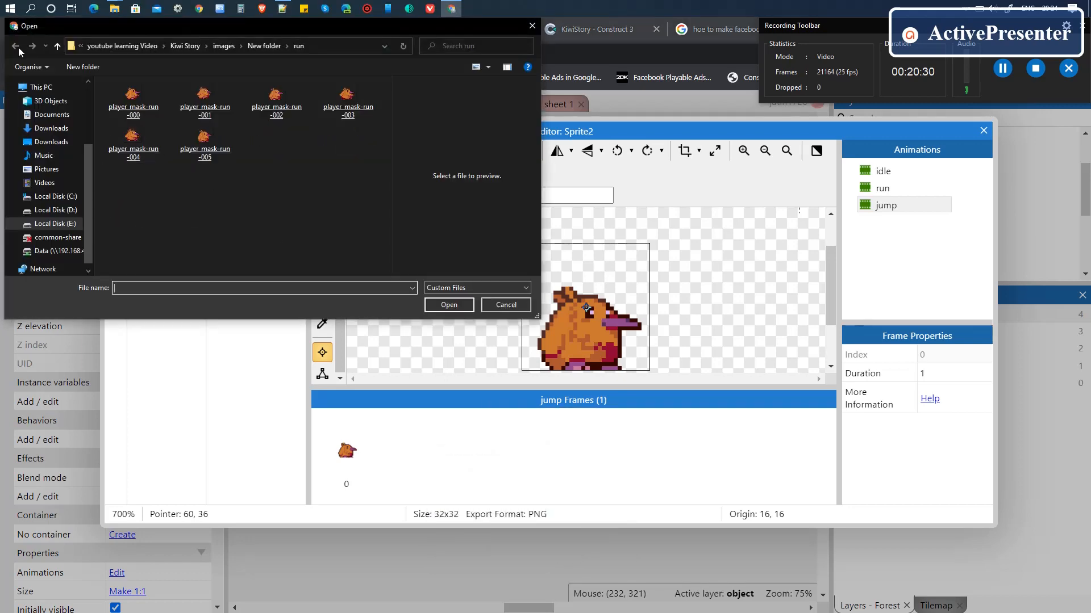
left_click(301, 238)
key("BackSpace")
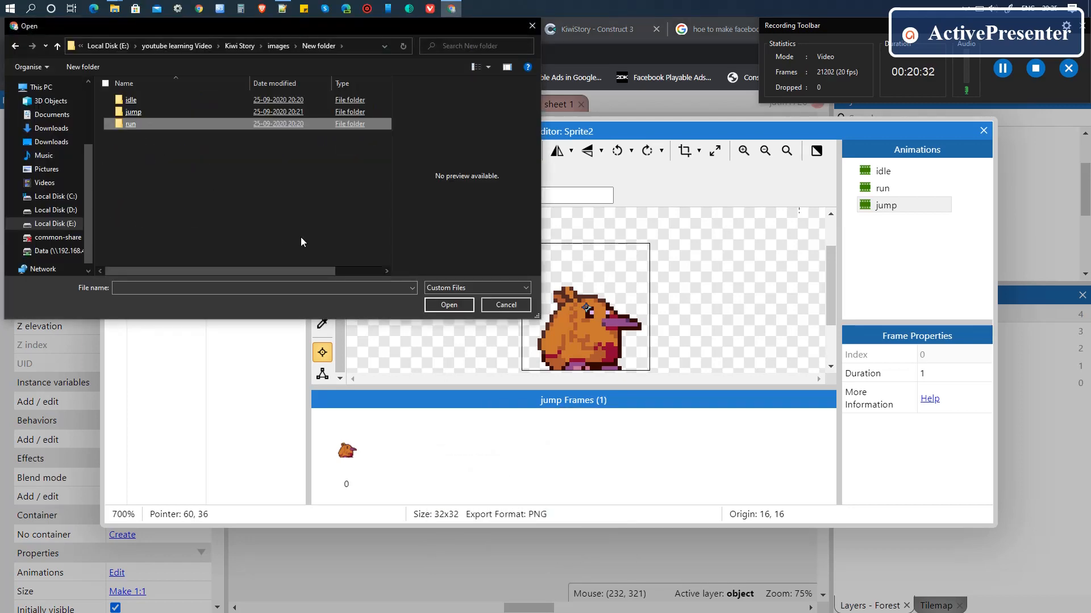
double_click(133, 112)
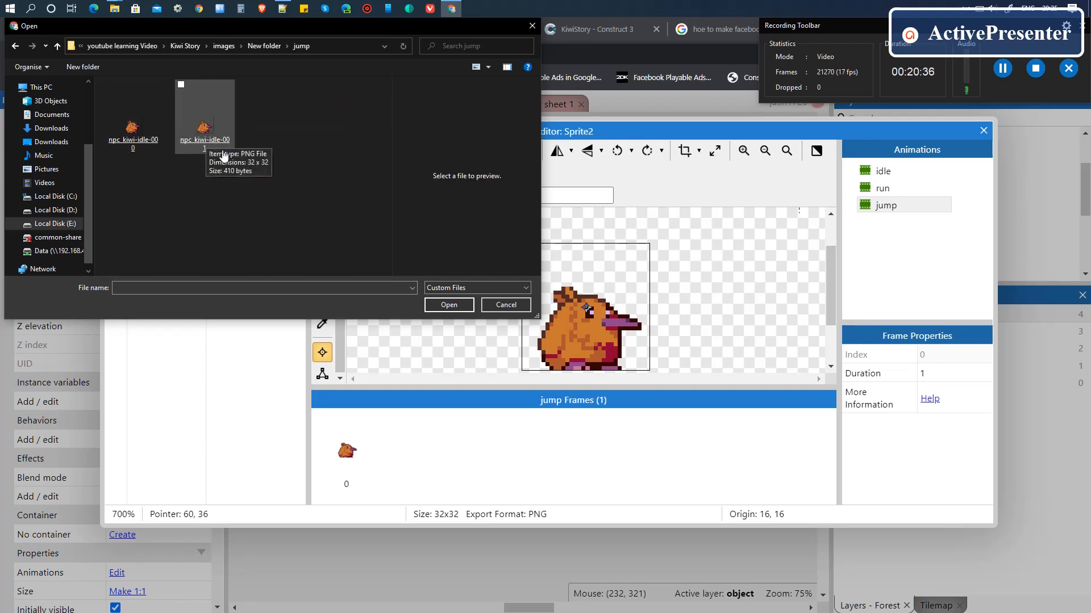
left_click(16, 46)
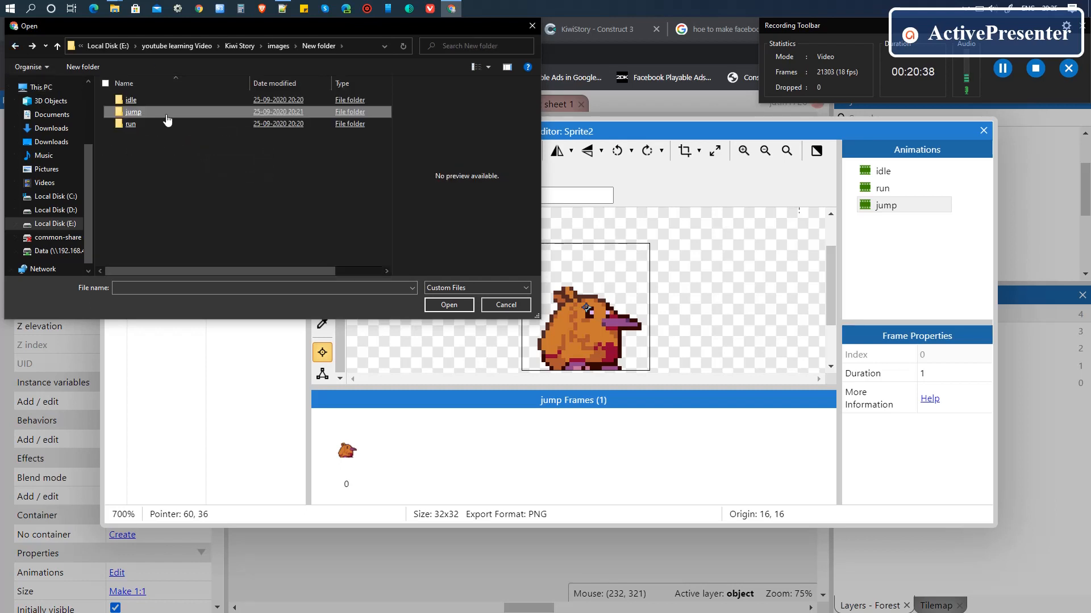
double_click(142, 114)
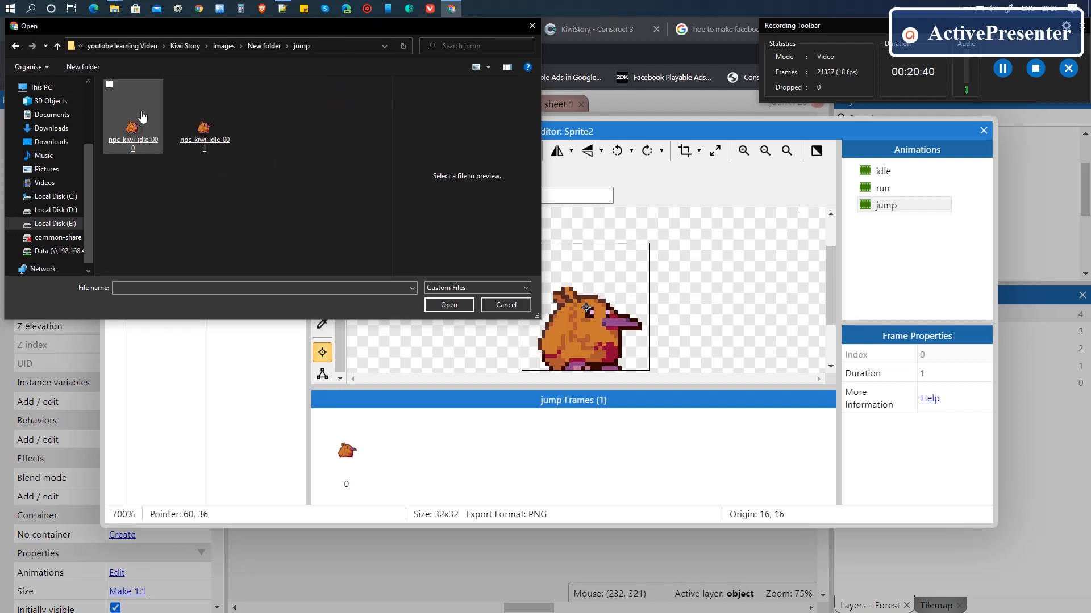
left_click(19, 48)
left_click(18, 48)
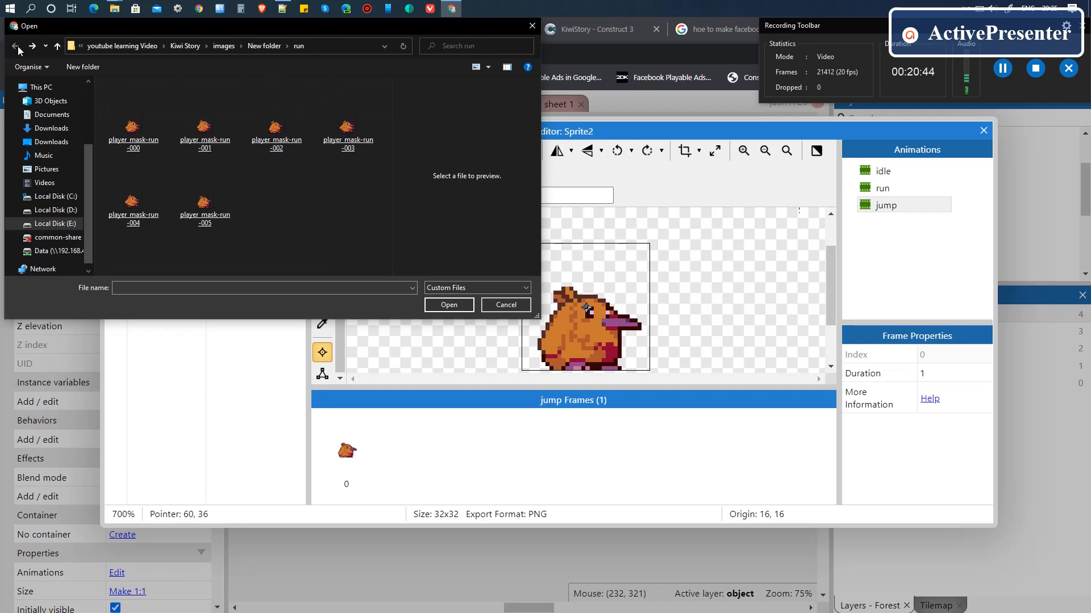
Step: Import npc_kiwi-jump-000 from the images folder into the jump animation and delete the leftover run frame
left_click(228, 49)
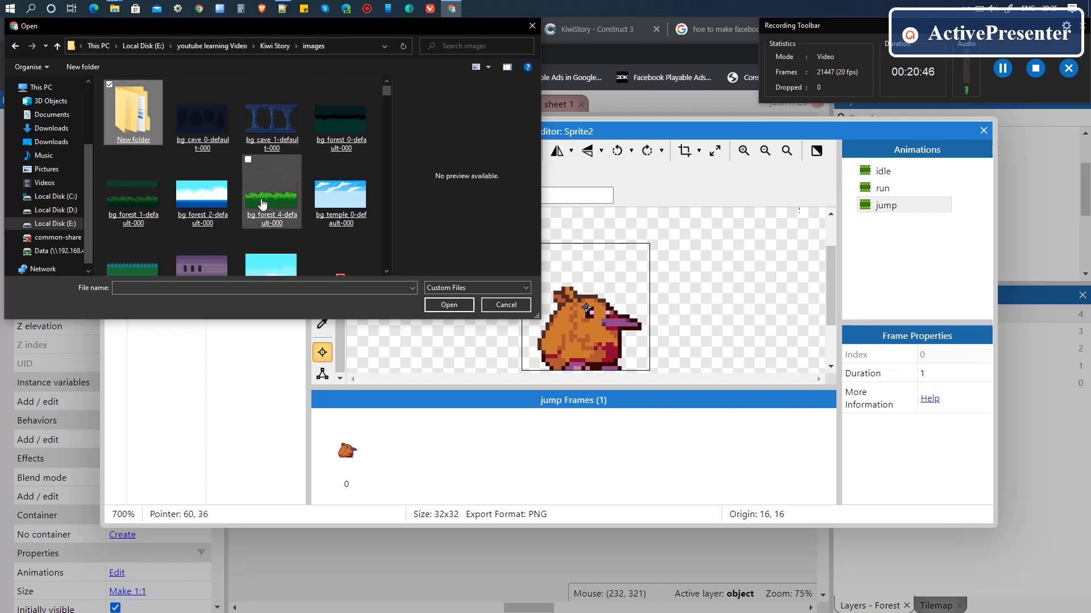
left_click_drag(386, 89, 387, 230)
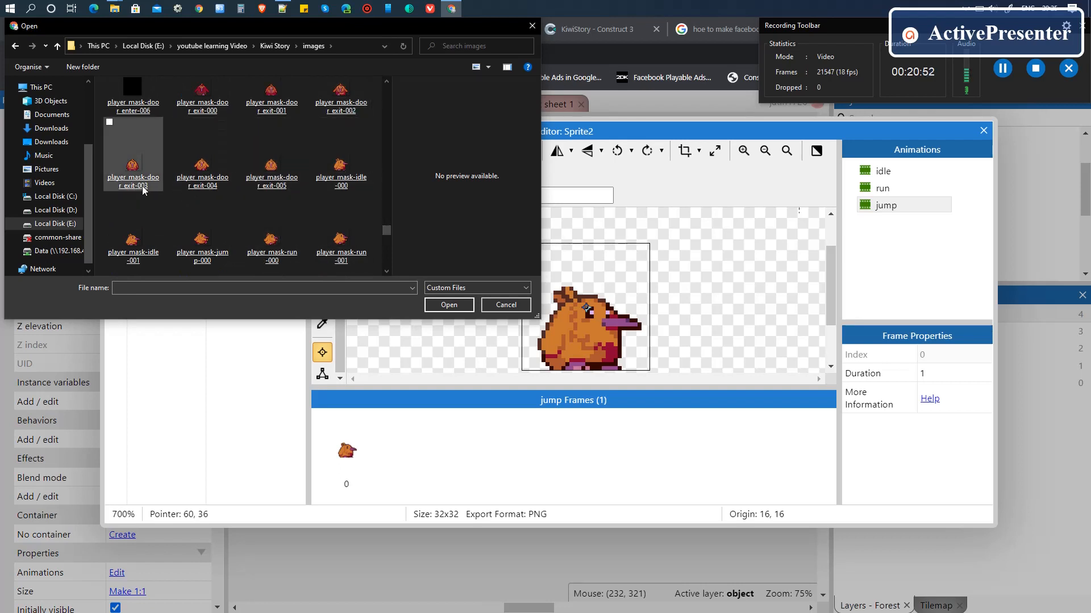
scroll(170, 223, "up", 3)
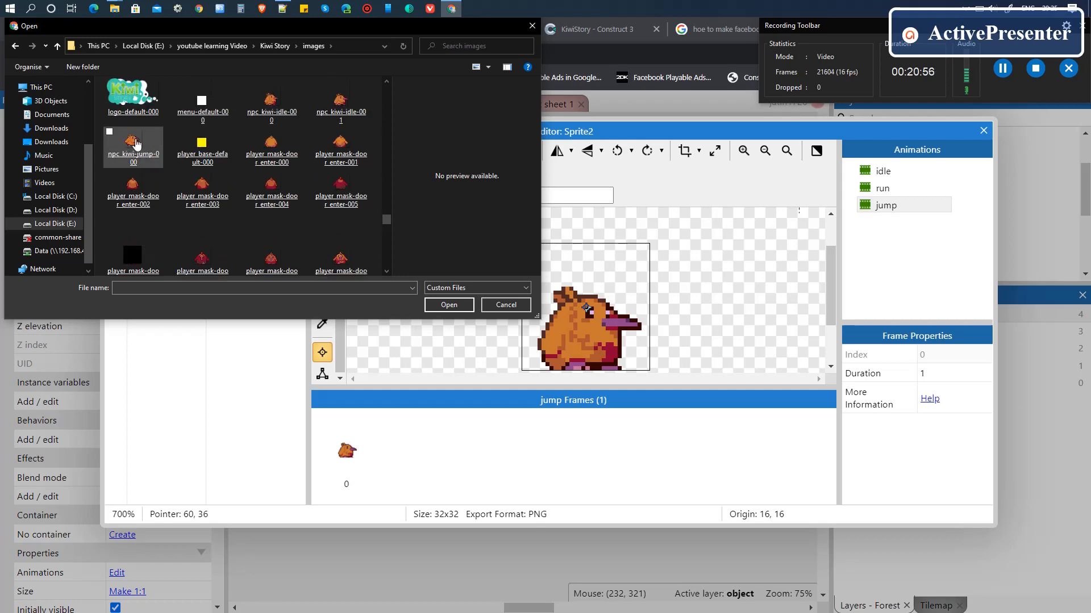
double_click(135, 143)
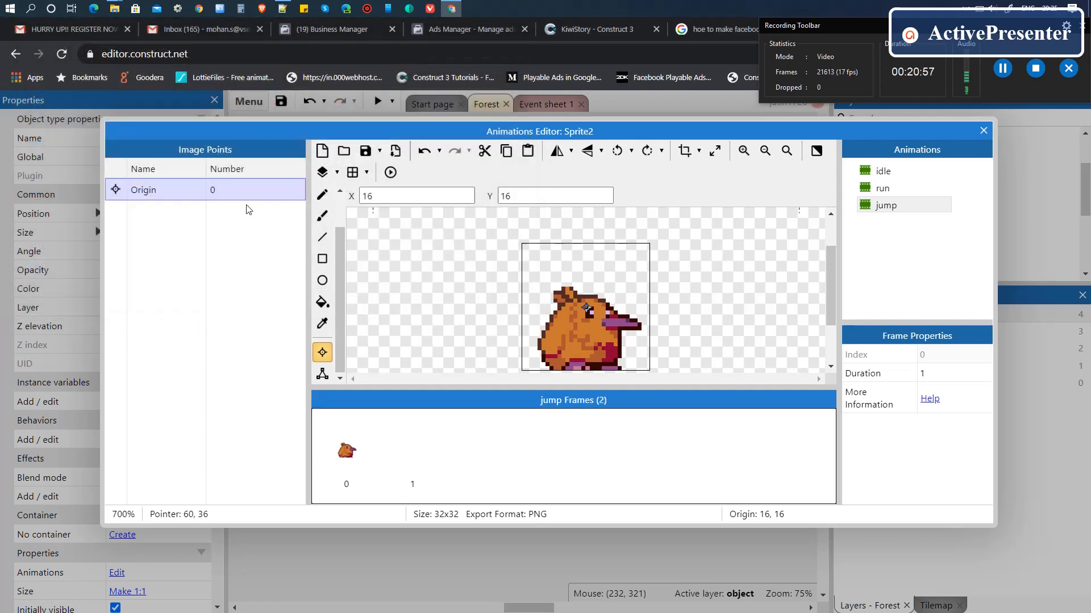
left_click(347, 455)
key("Delete")
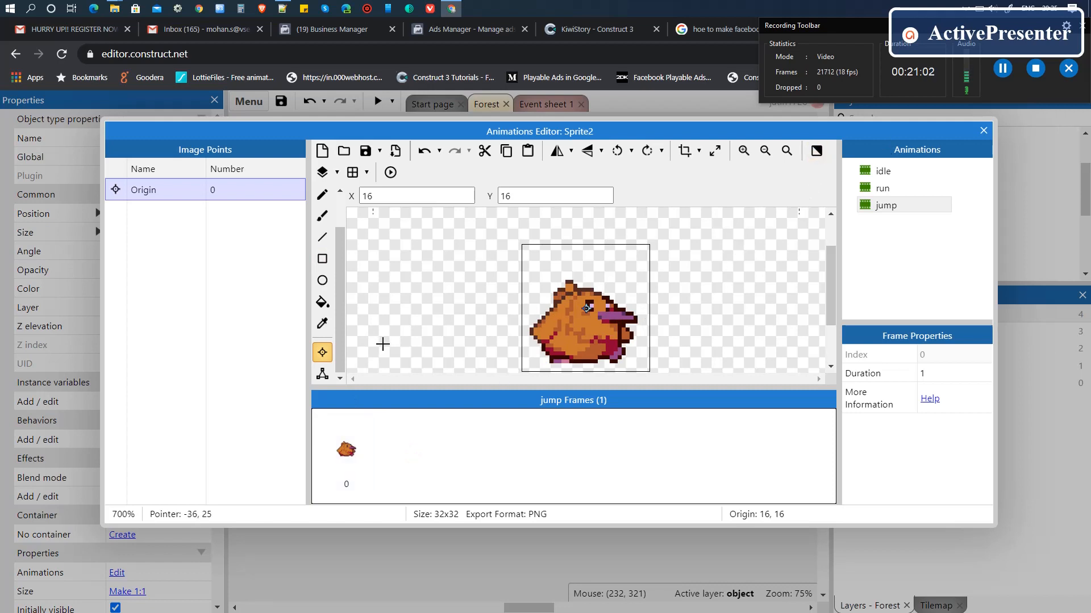
Step: Set the jump frame's origin to Bottom, apply it to all animations, and check it in the idle animation
right_click(166, 195)
mouse_move(239, 277)
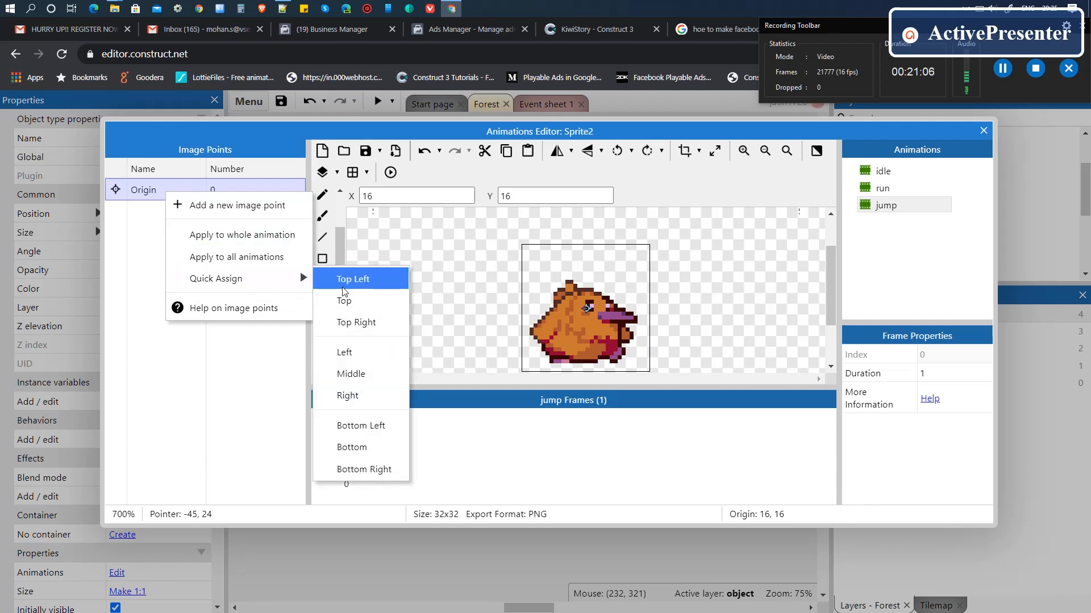
left_click(356, 451)
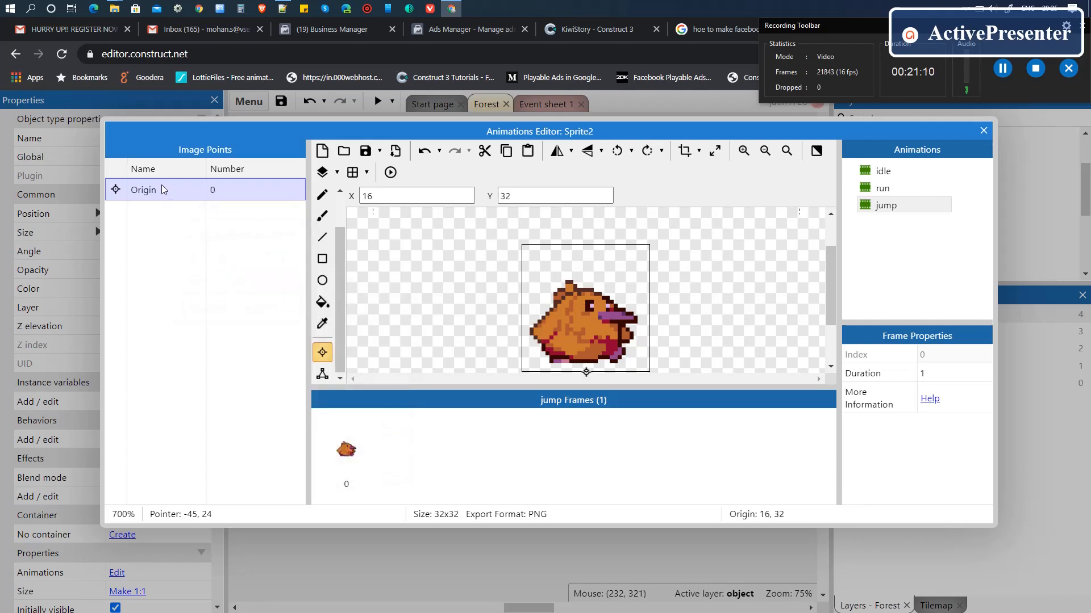
right_click(162, 185)
left_click(235, 252)
left_click(902, 193)
left_click(897, 172)
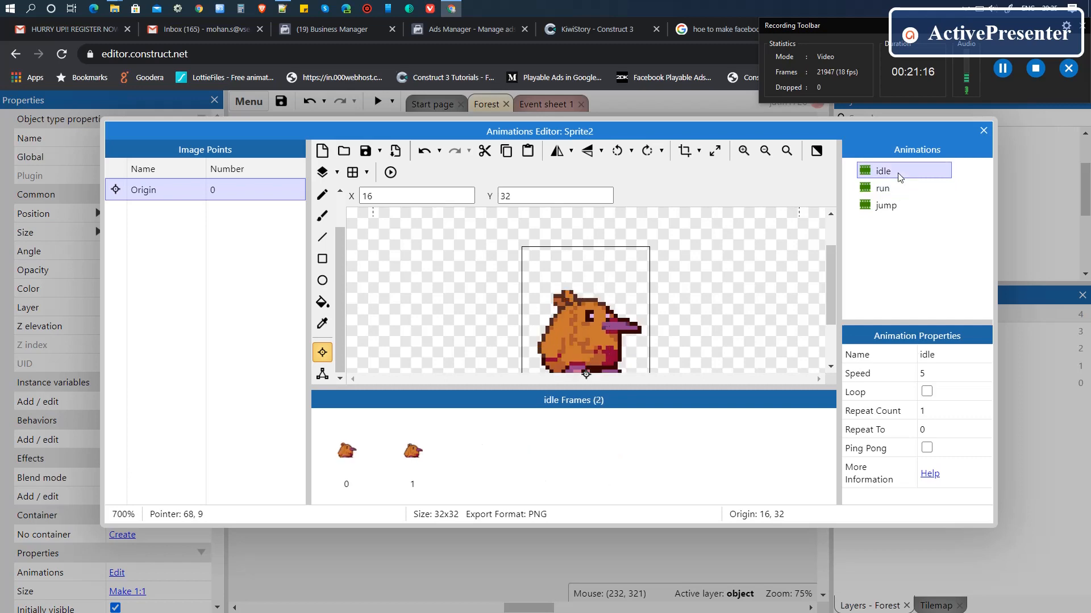
Step: Close the animations editor and move the kiwi sprite onto the yellow player square at about 141, 173
left_click(984, 131)
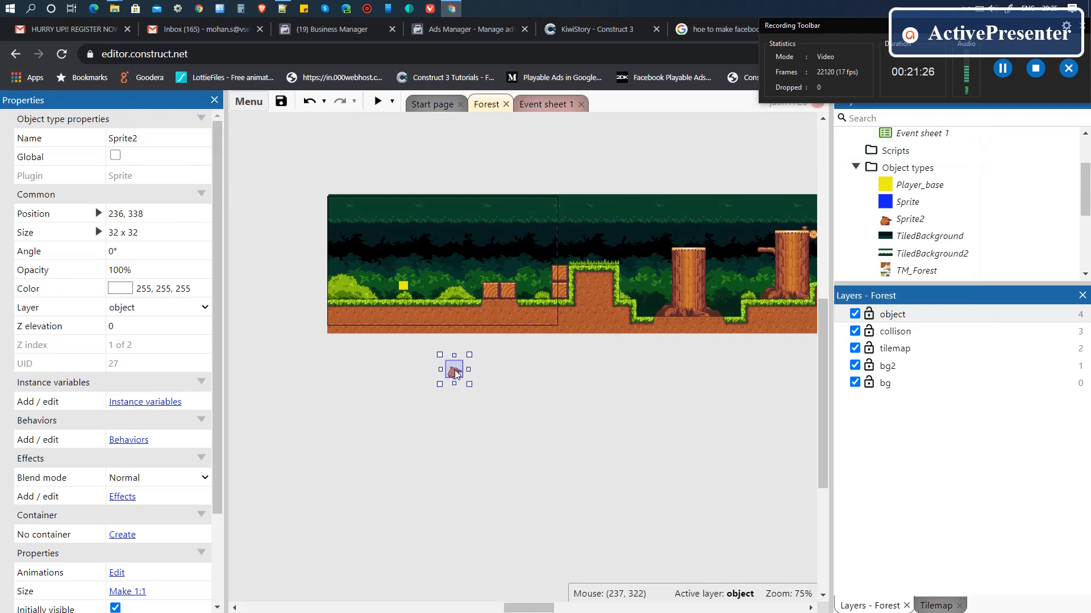
left_click_drag(460, 369, 404, 284)
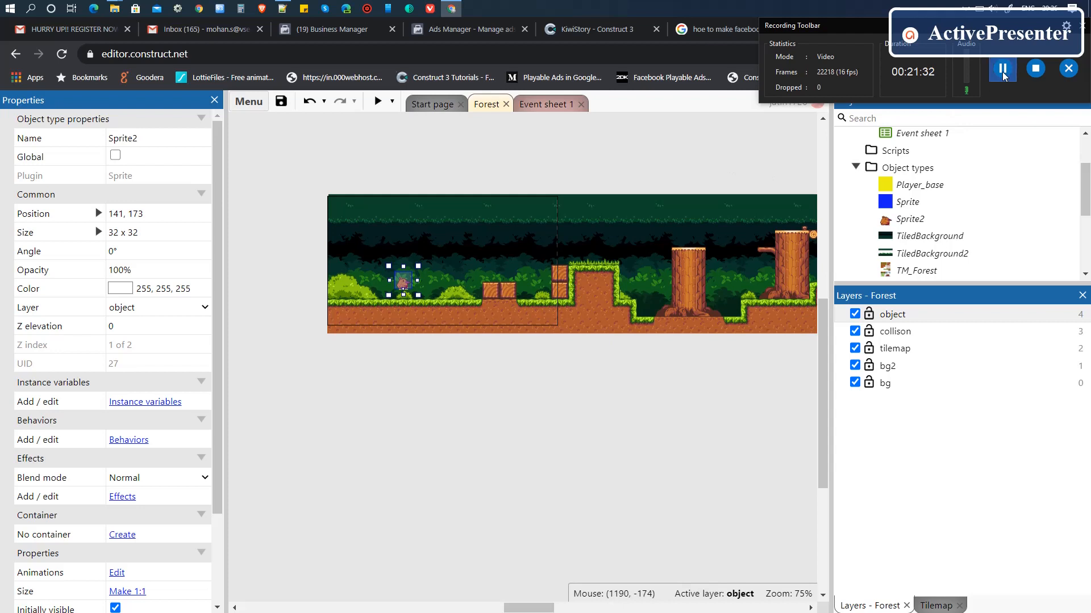
left_click(568, 148)
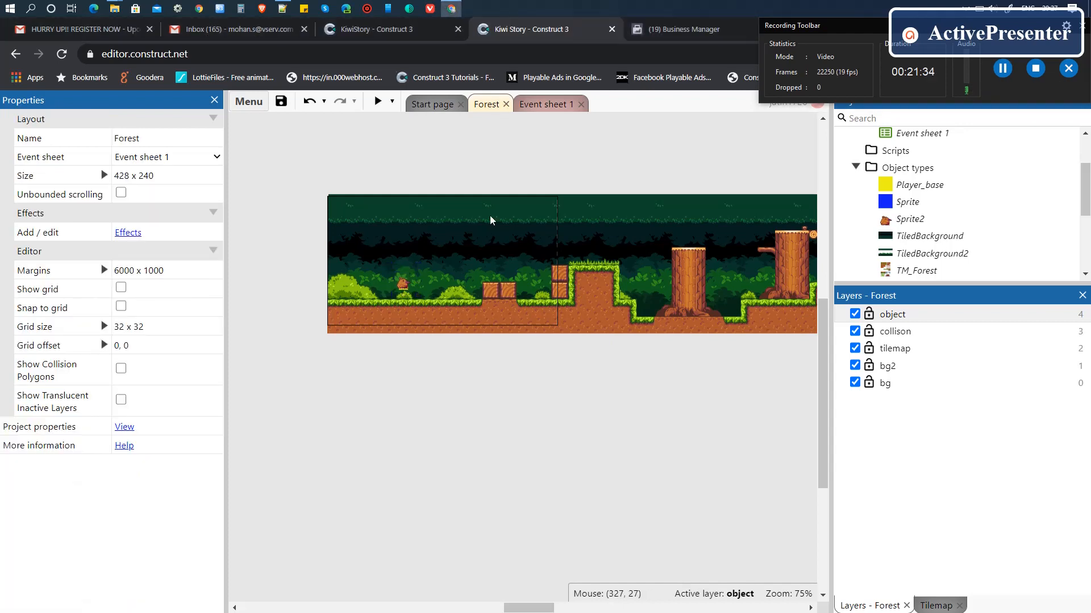
left_click(402, 283)
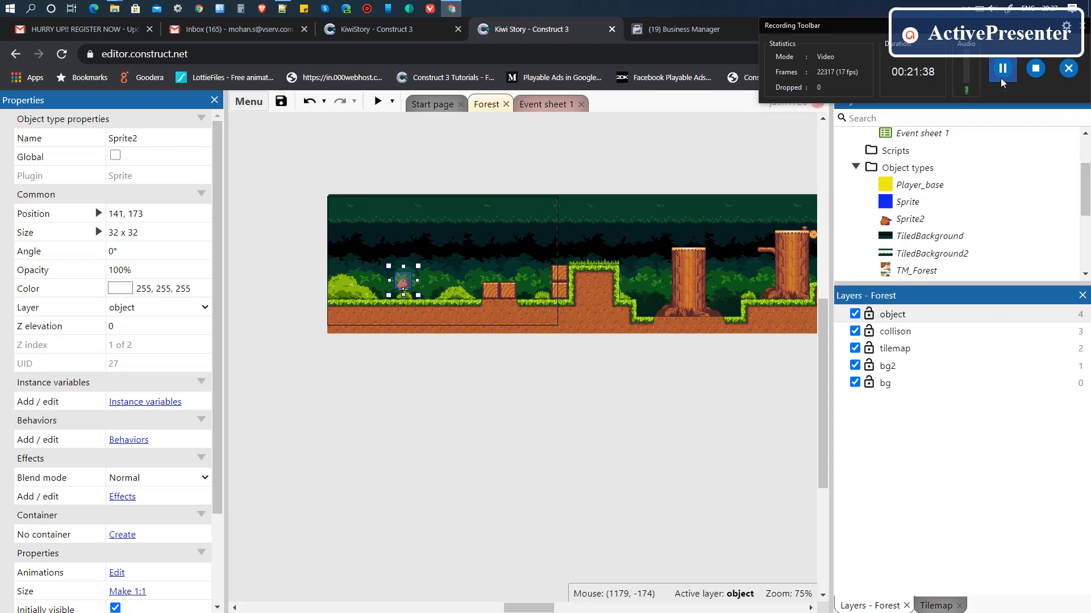
left_click(509, 392)
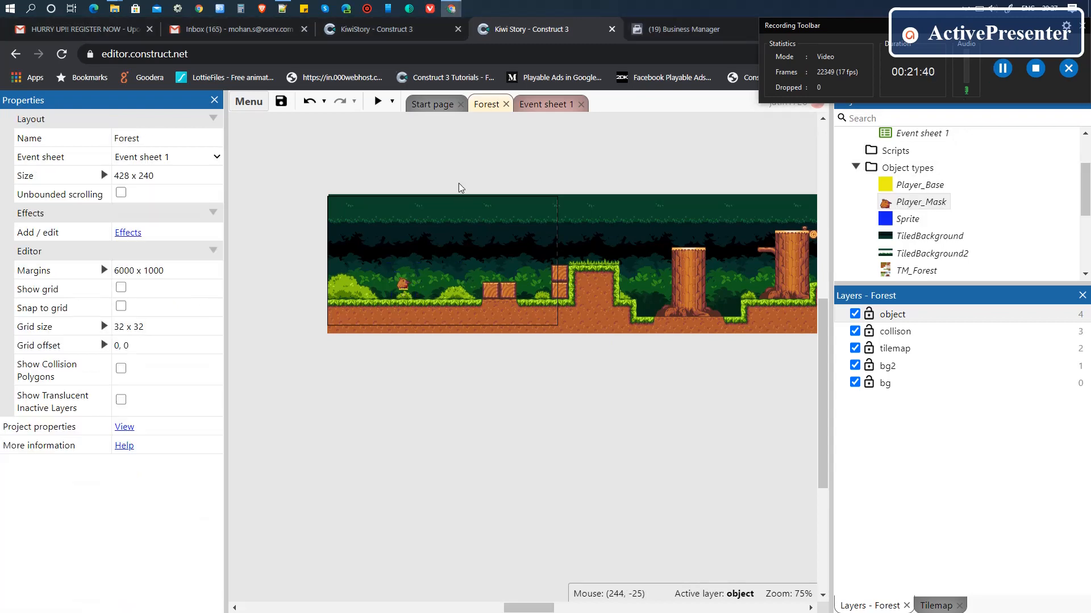
Step: Add an event with the System condition Every tick to Event sheet 1
left_click(532, 108)
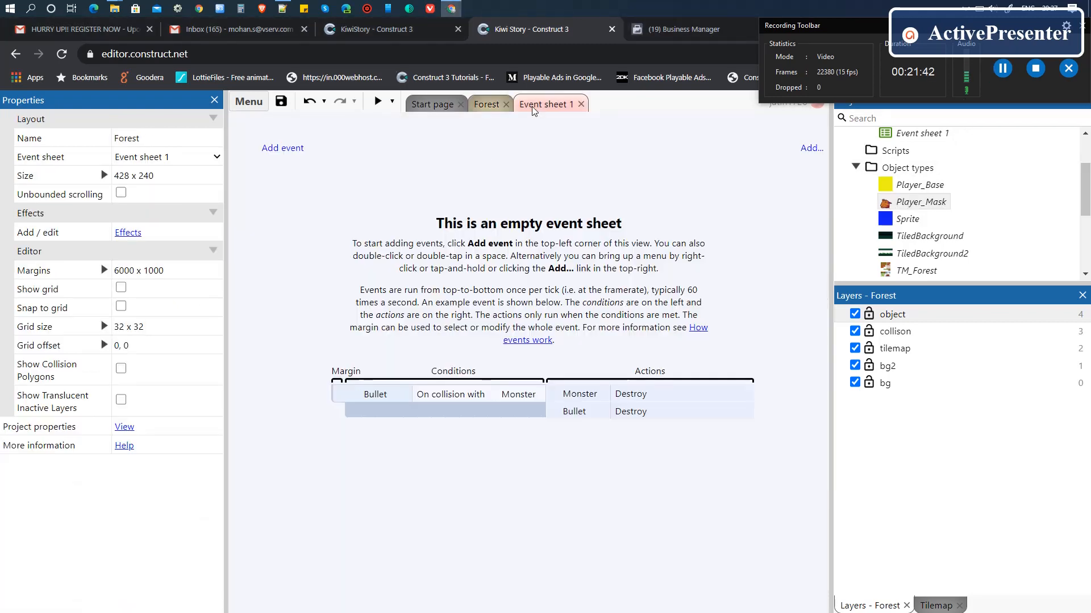
left_click(282, 149)
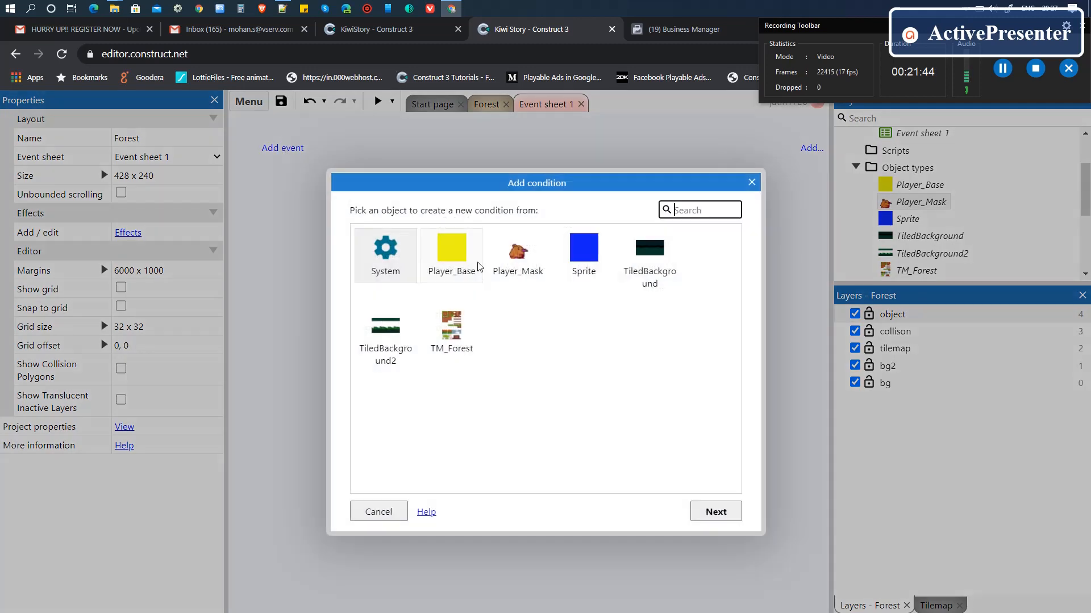
left_click(716, 511)
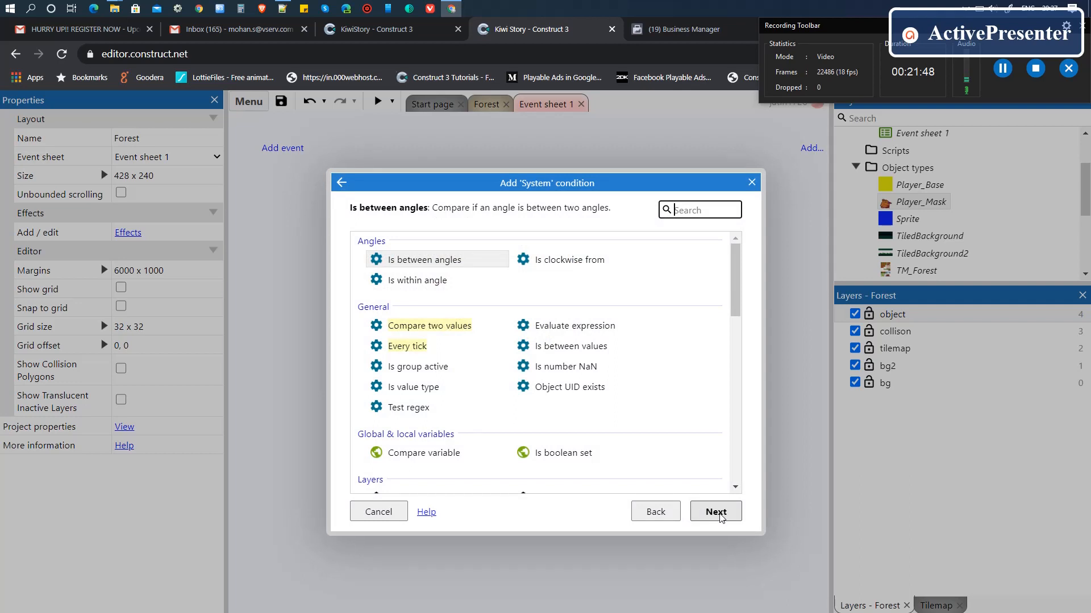
type("evert")
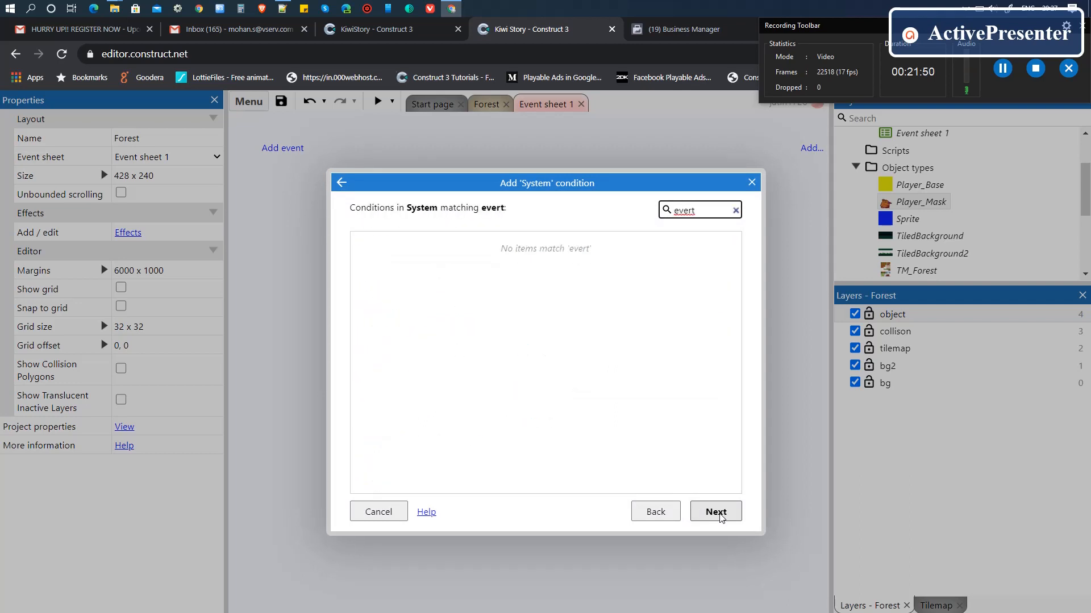
key("BackSpace")
left_click(719, 515)
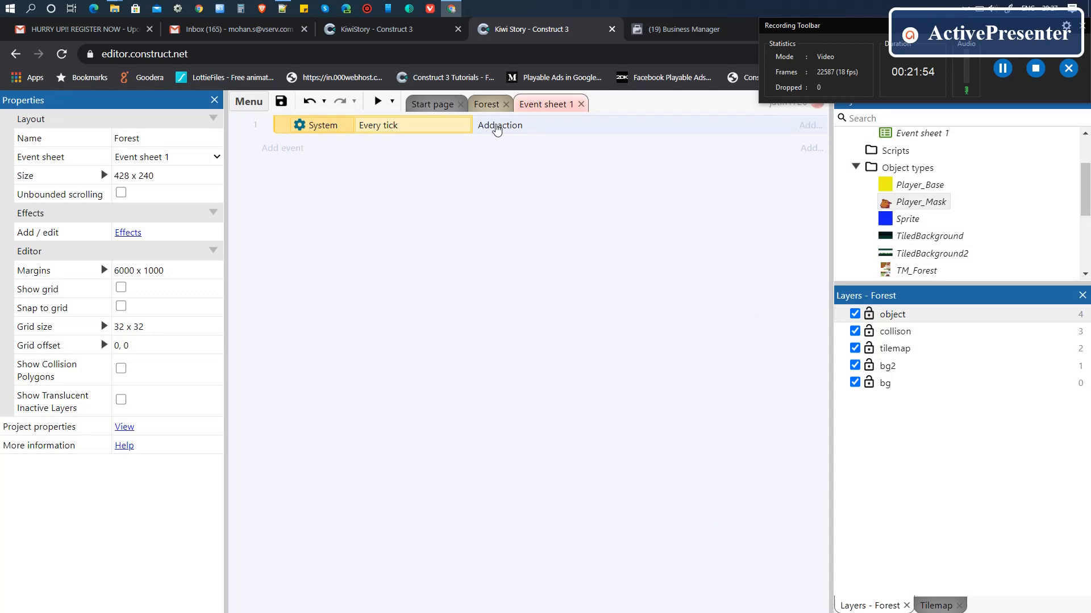
Step: Add a Set position action for Player_Mask to the Every tick event
left_click(497, 126)
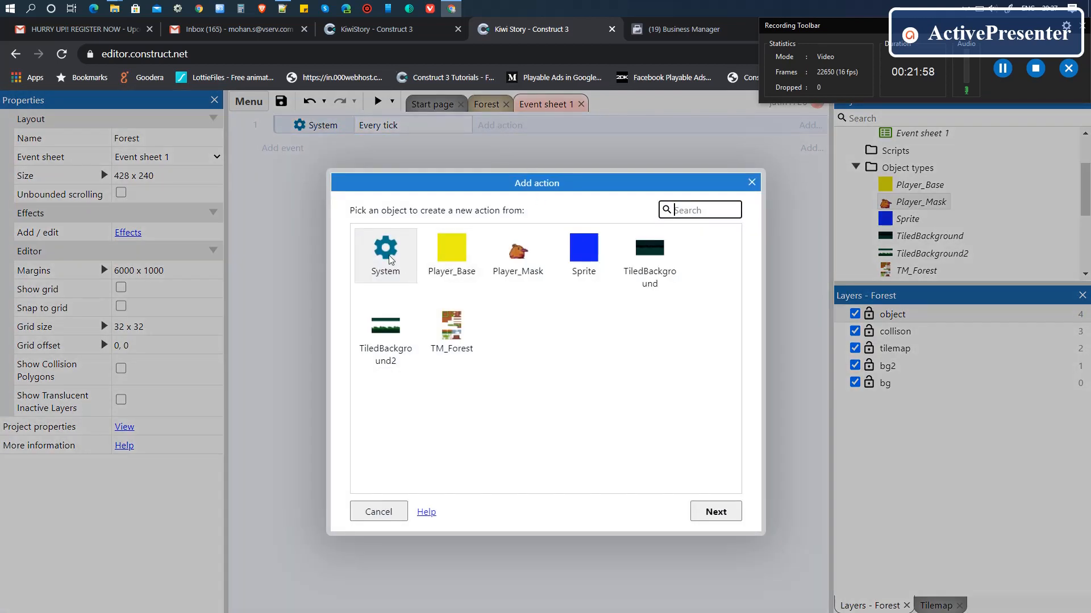
left_click(372, 512)
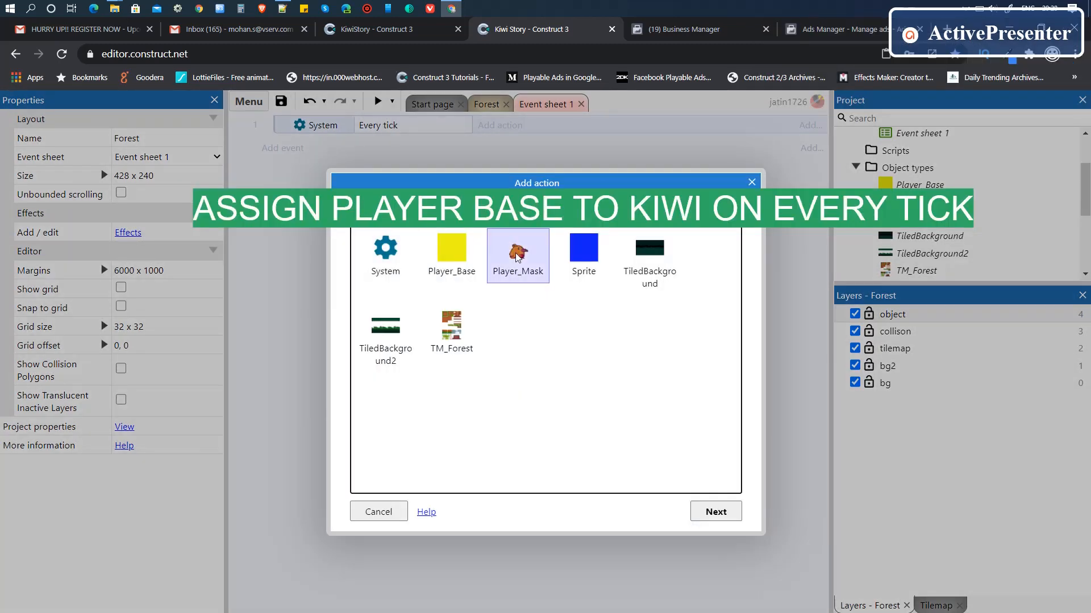
left_click(722, 517)
type("pso")
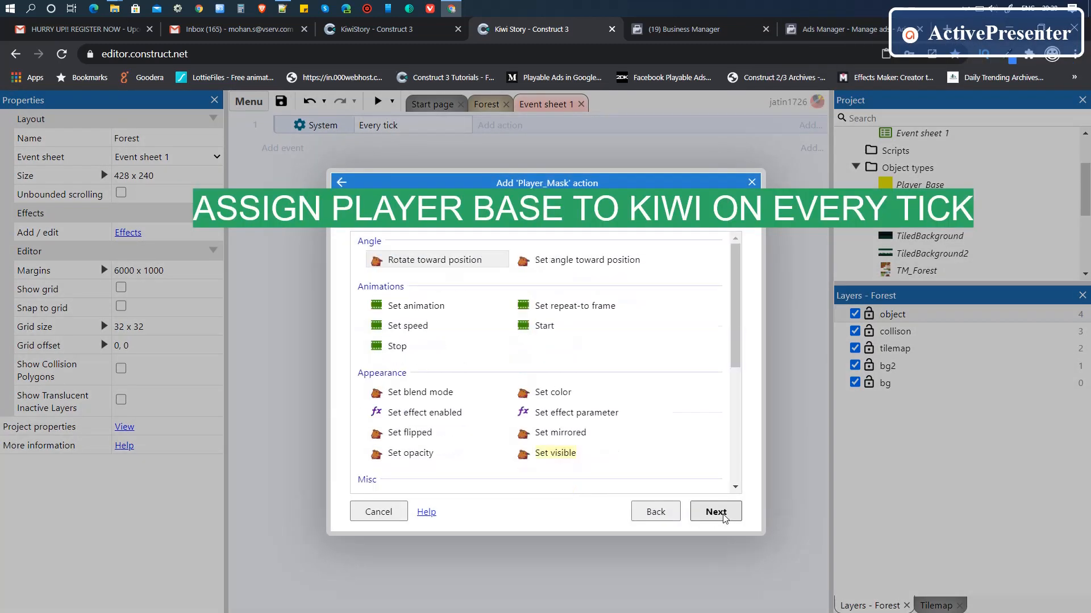
key("BackSpace")
key("BackSpace")
type("os")
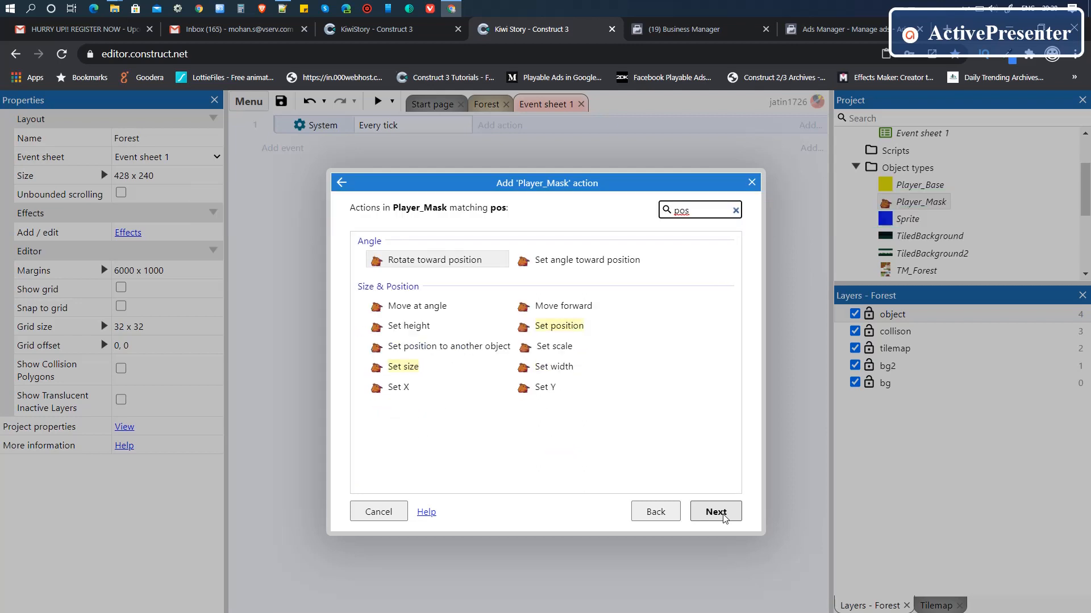
left_click(565, 332)
left_click(716, 511)
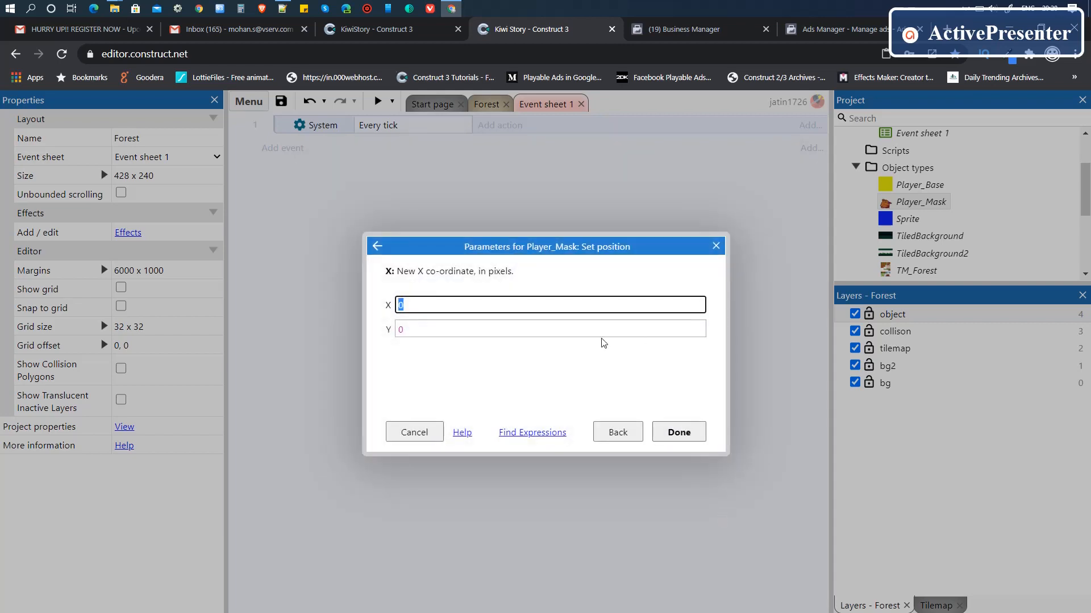
Step: Set the action's X to Player_Base.X and Y to Player_Base.Y, and complete the action
type("pla")
key("Tab")
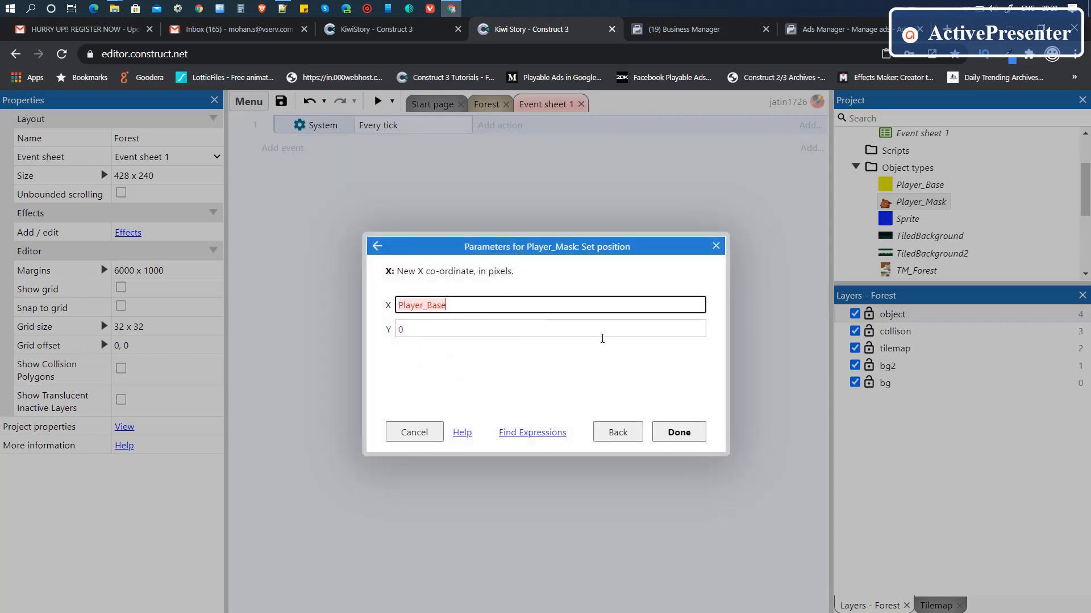
type(".x")
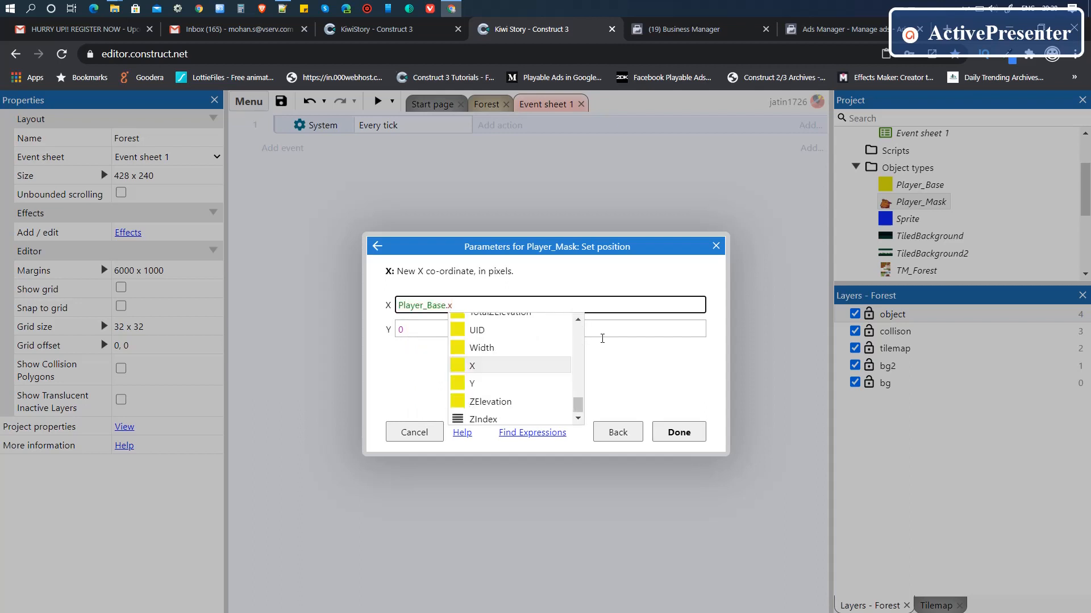
key("Tab")
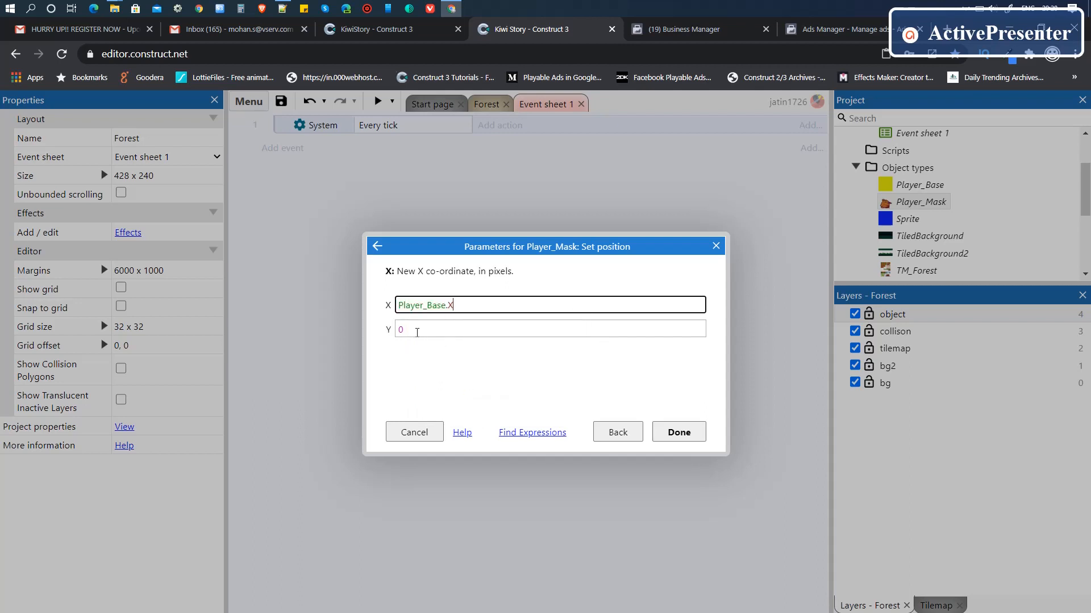
left_click(417, 333)
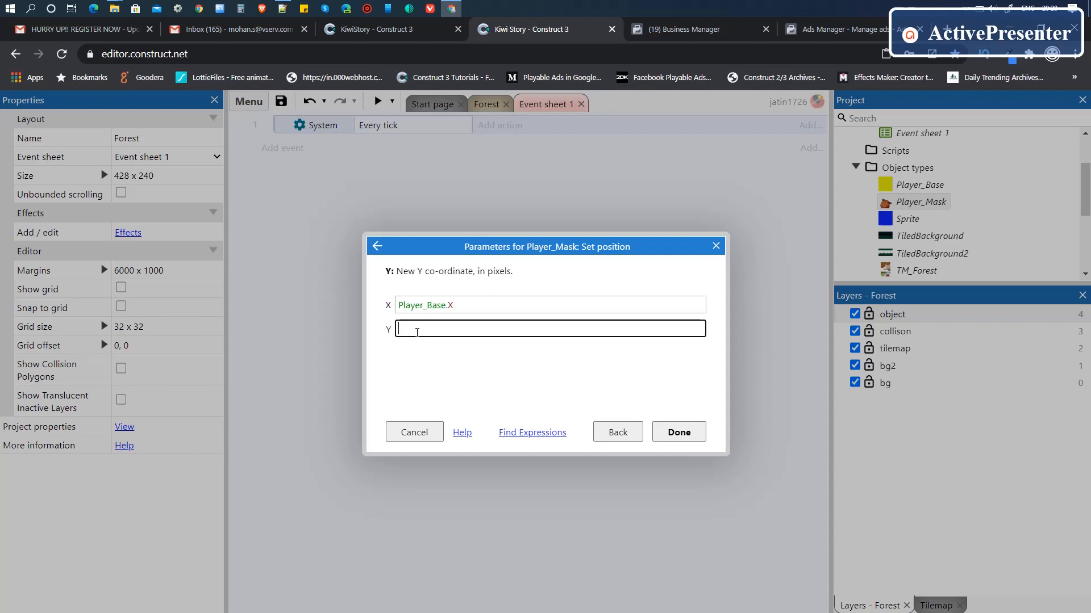
type("play")
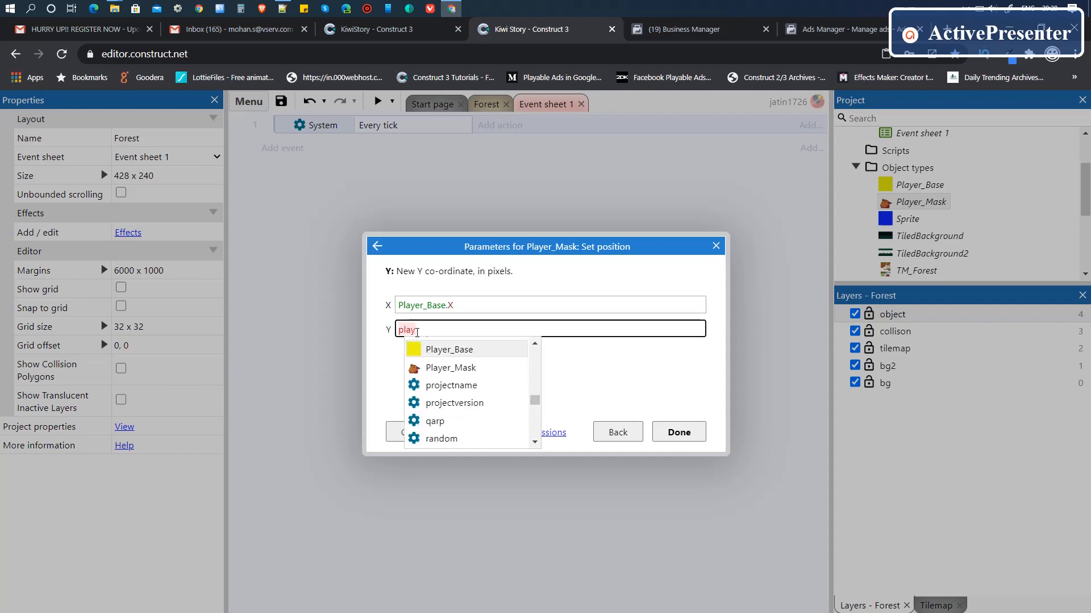
key("Tab")
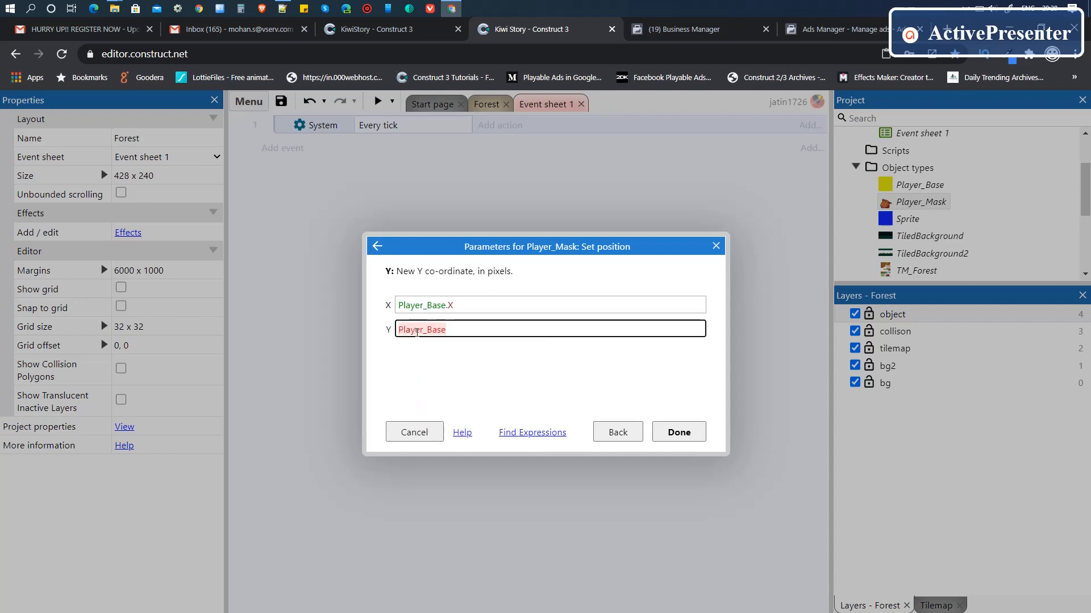
type(".y")
key("Tab")
key("Return")
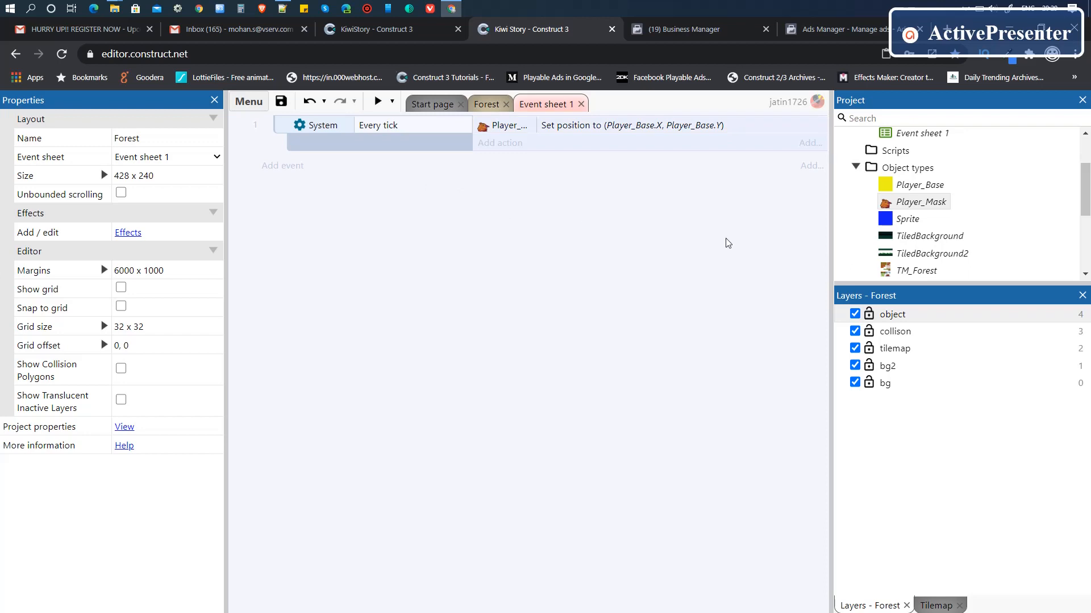
Step: Select the Player_Base object type and set its Platform behavior's max speed to 120
left_click(940, 202)
left_click(921, 186)
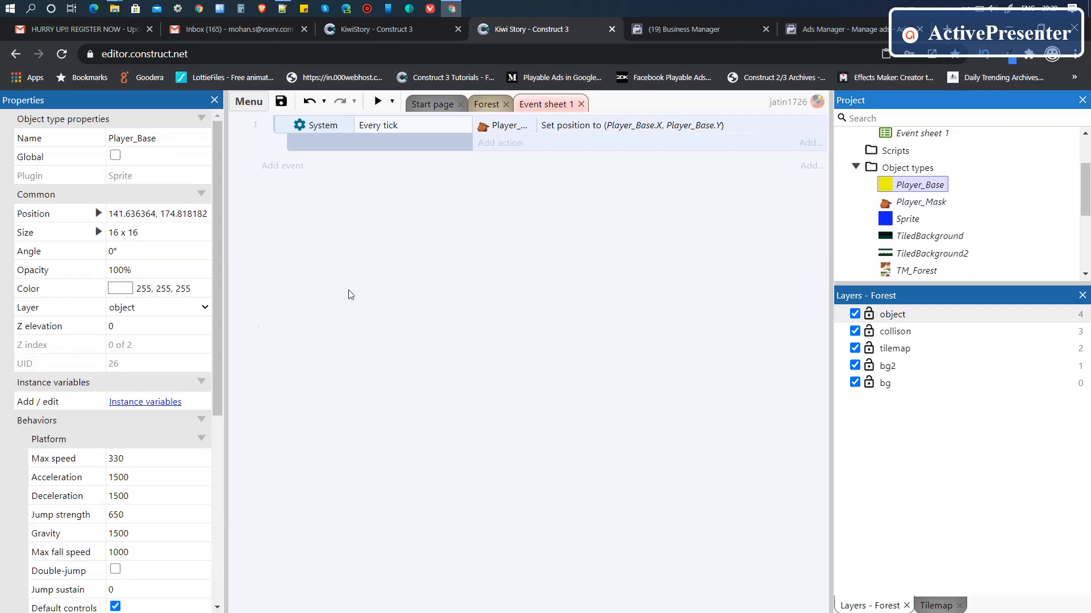
left_click_drag(216, 349, 216, 456)
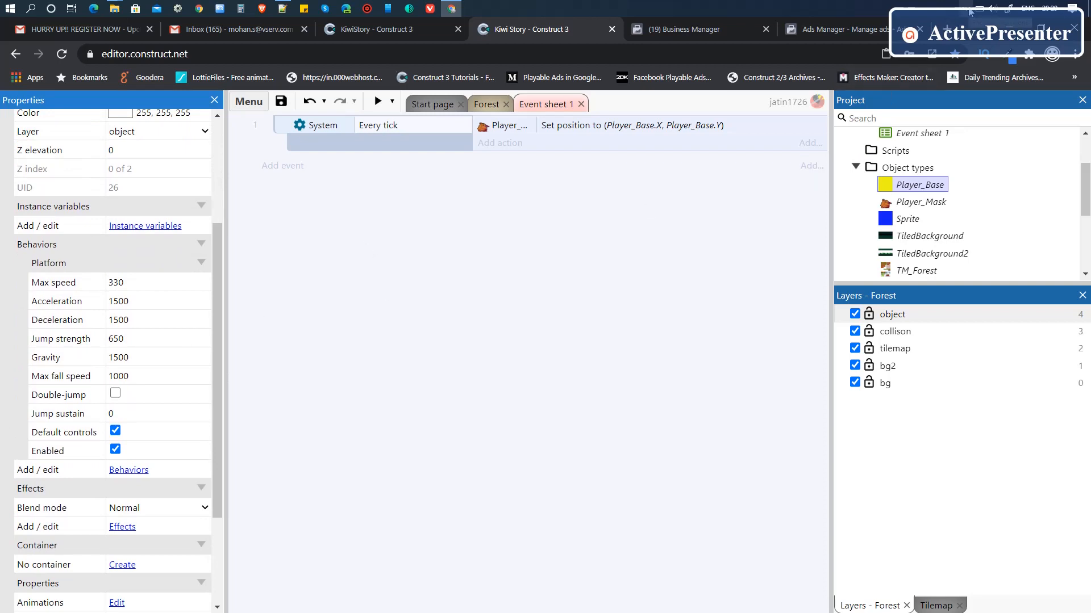
left_click(966, 9)
left_click(963, 74)
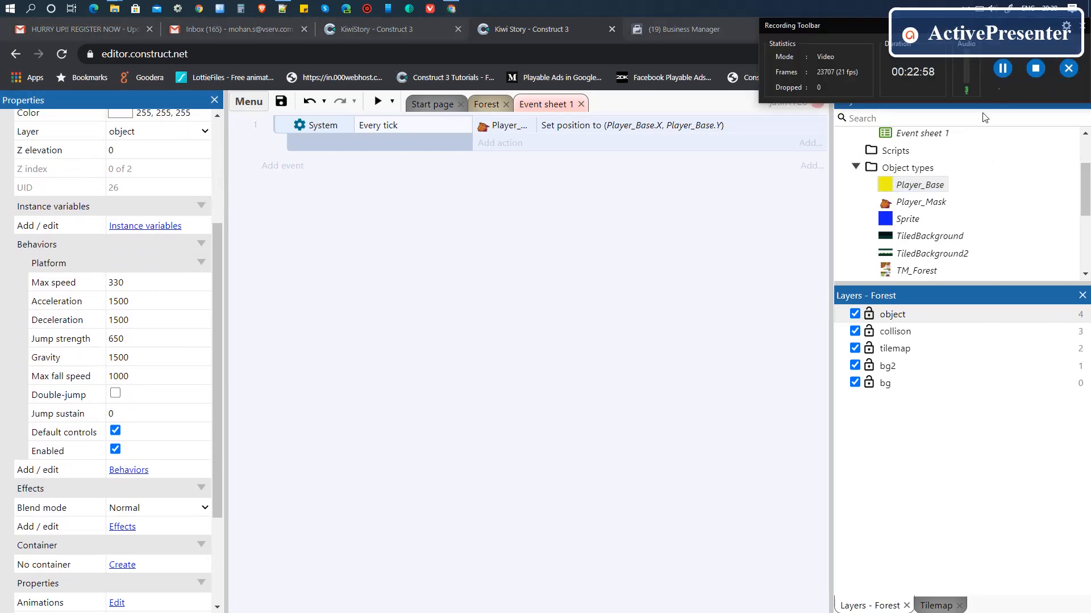
left_click(1081, 26)
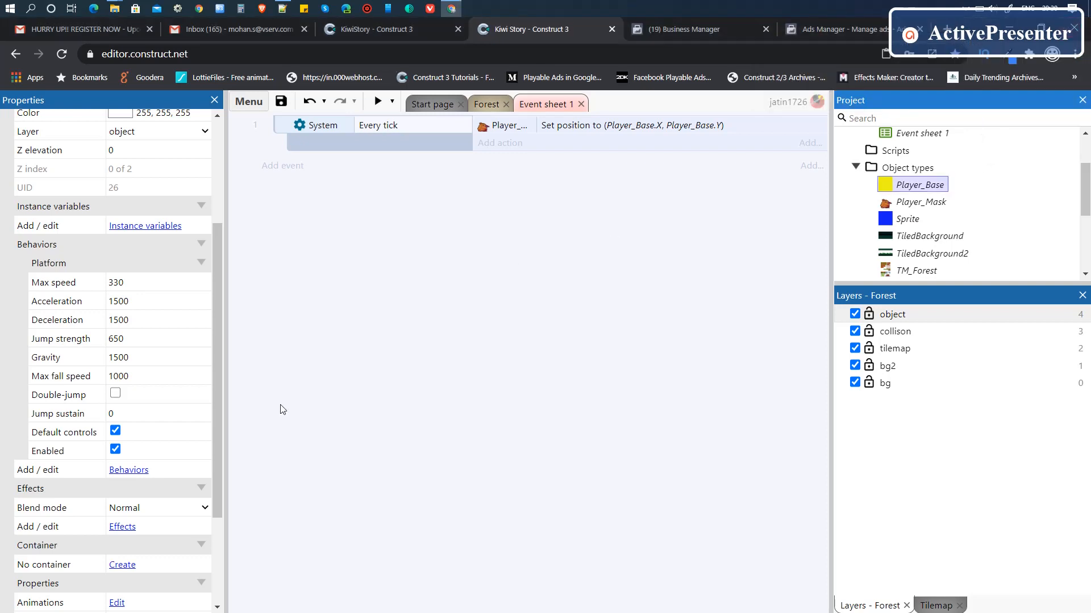
left_click(144, 281)
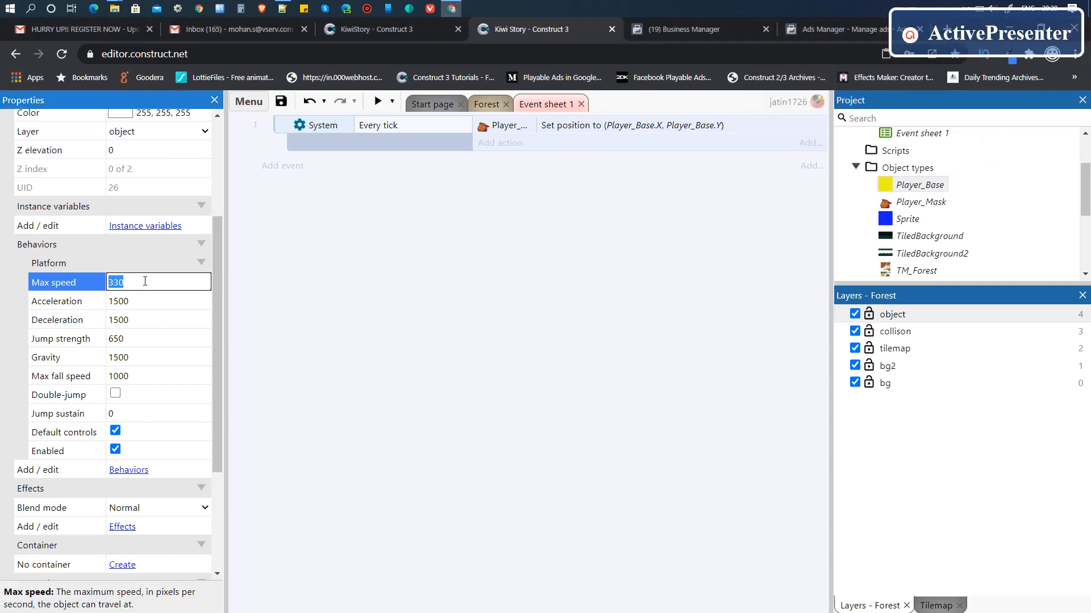
type("120")
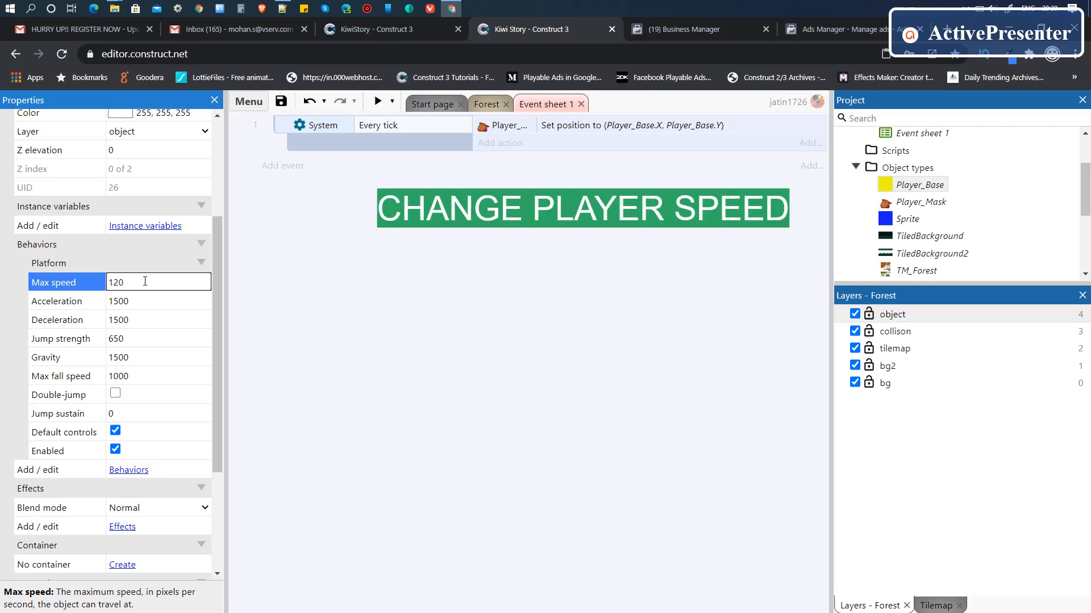
key("Tab")
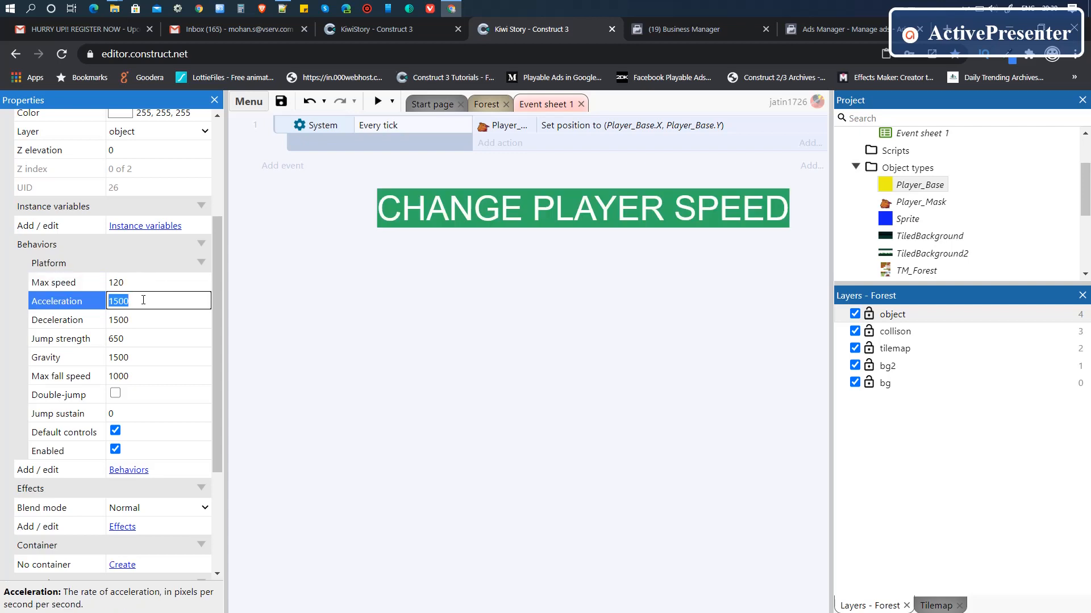
Step: Set both acceleration and deceleration of Player_Base's Platform behavior to 500
type("5")
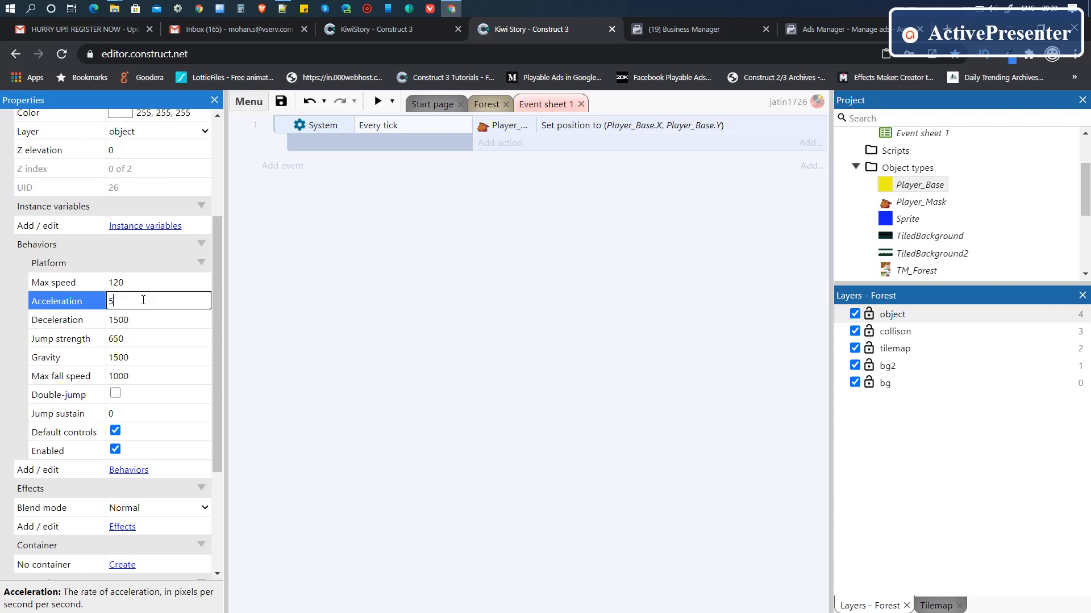
key("Tab")
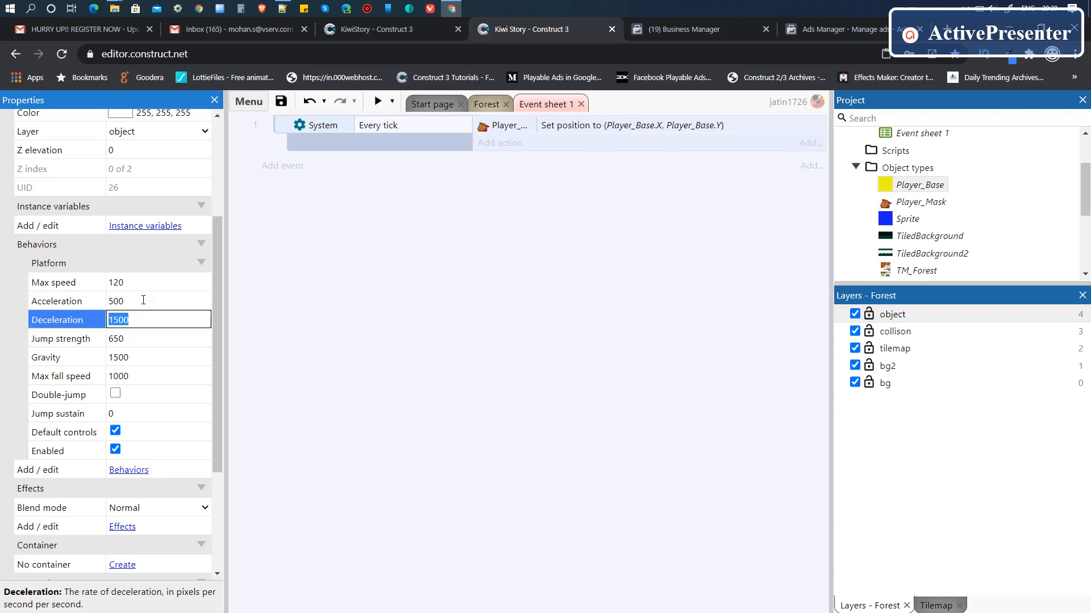
type("500")
key("Tab")
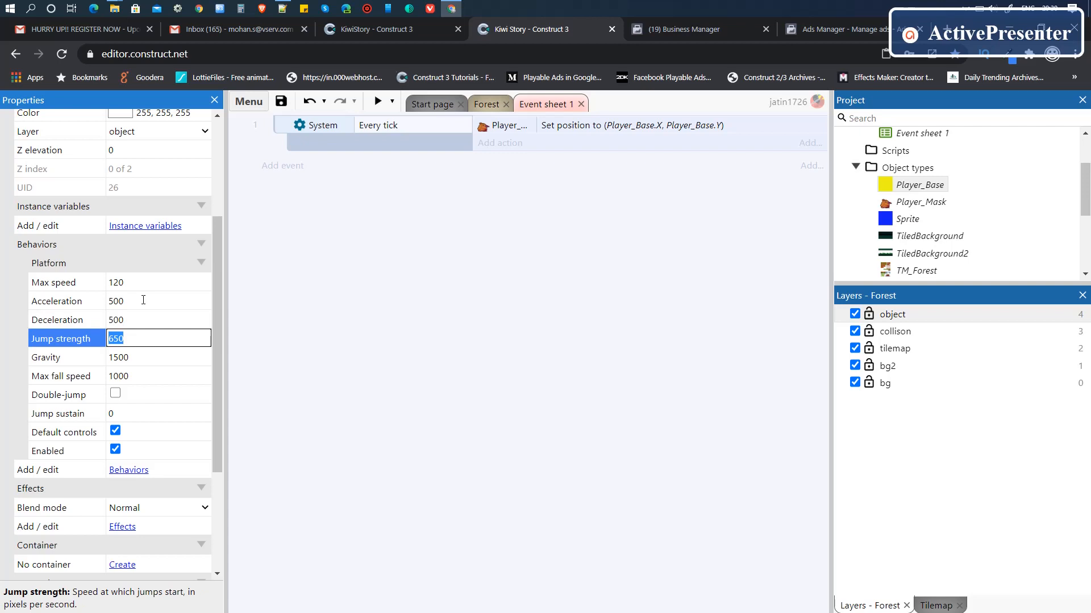
Step: Set Player_Base's jump strength to 250, gravity to 600 and max fall speed to 500
type("250")
key("Tab")
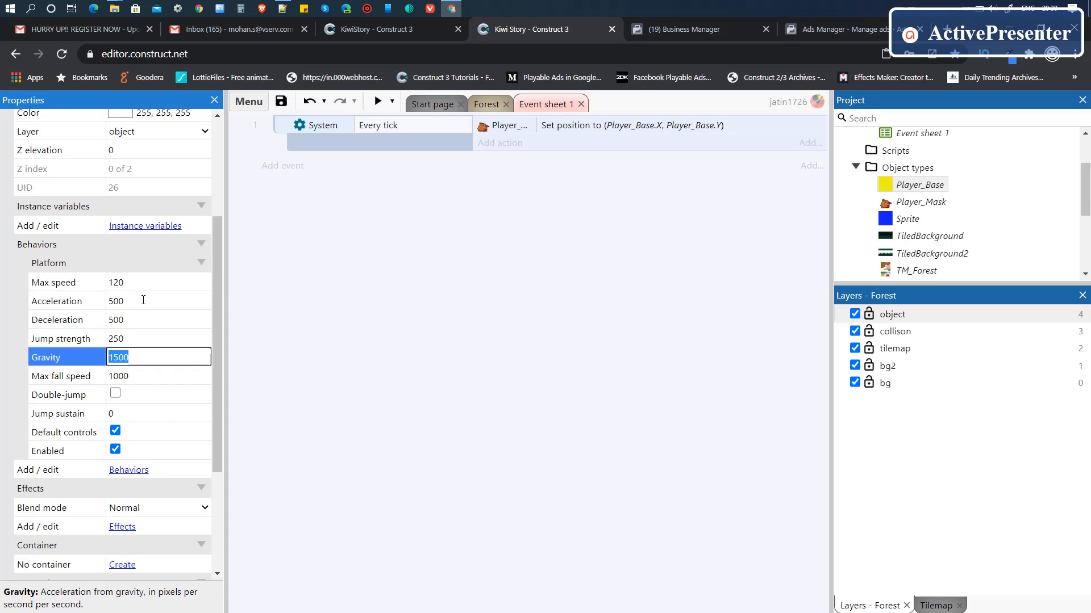
type("6")
key("Tab")
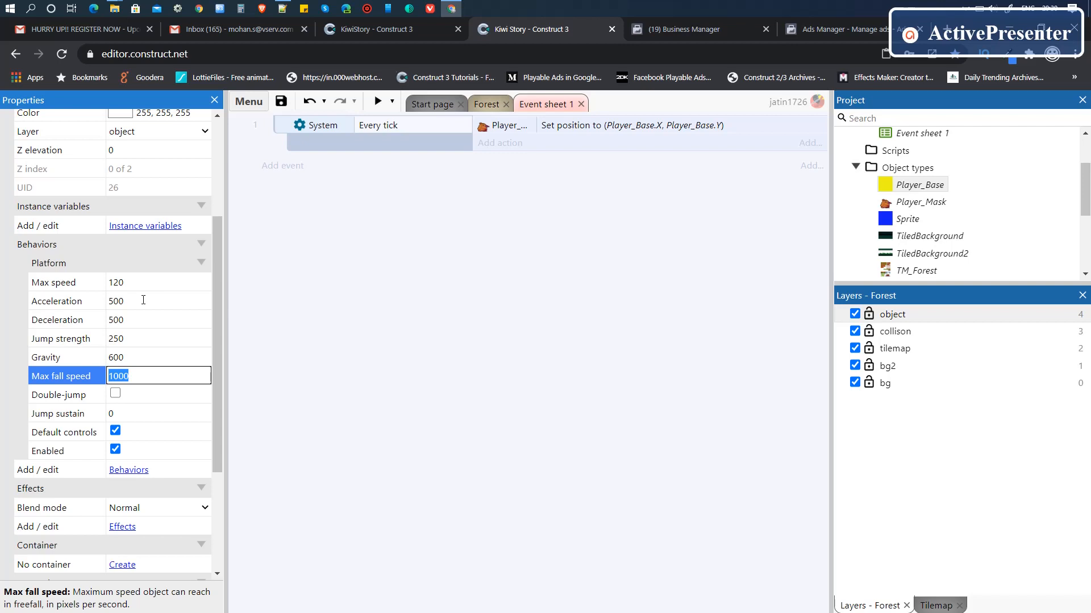
type("5")
key("Tab")
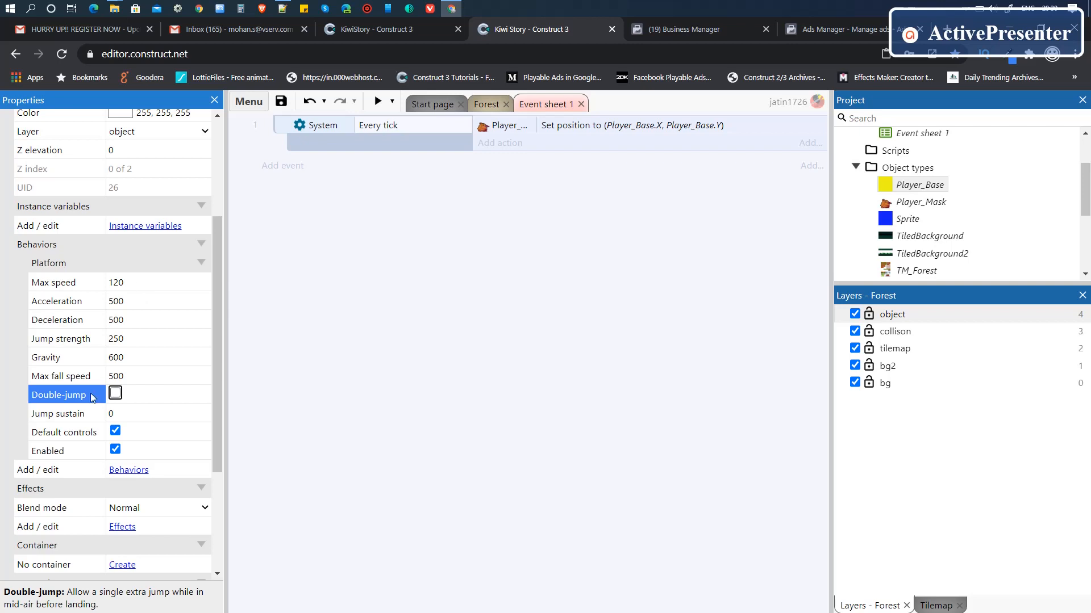
Step: Turn off default controls for Player_Base's Platform behavior and look over its remaining properties
left_click(119, 433)
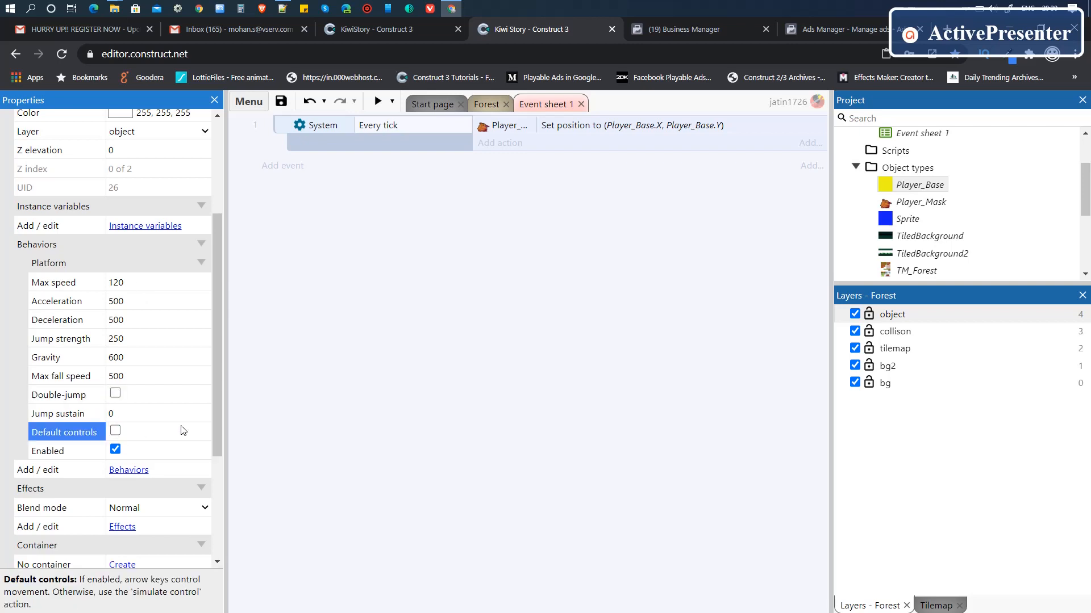
left_click_drag(221, 423, 224, 475)
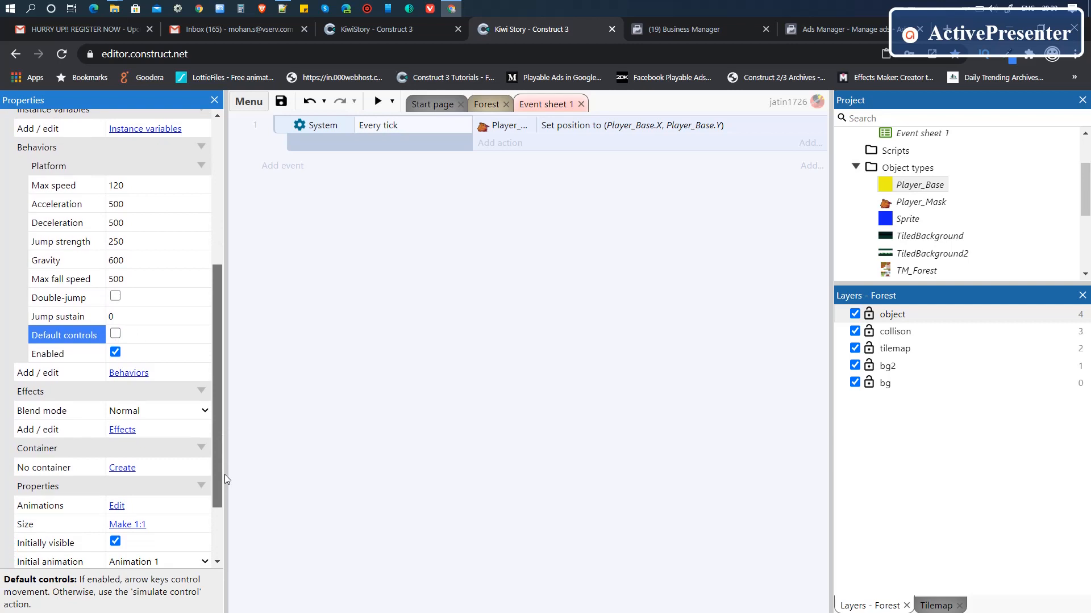
left_click_drag(224, 475, 224, 517)
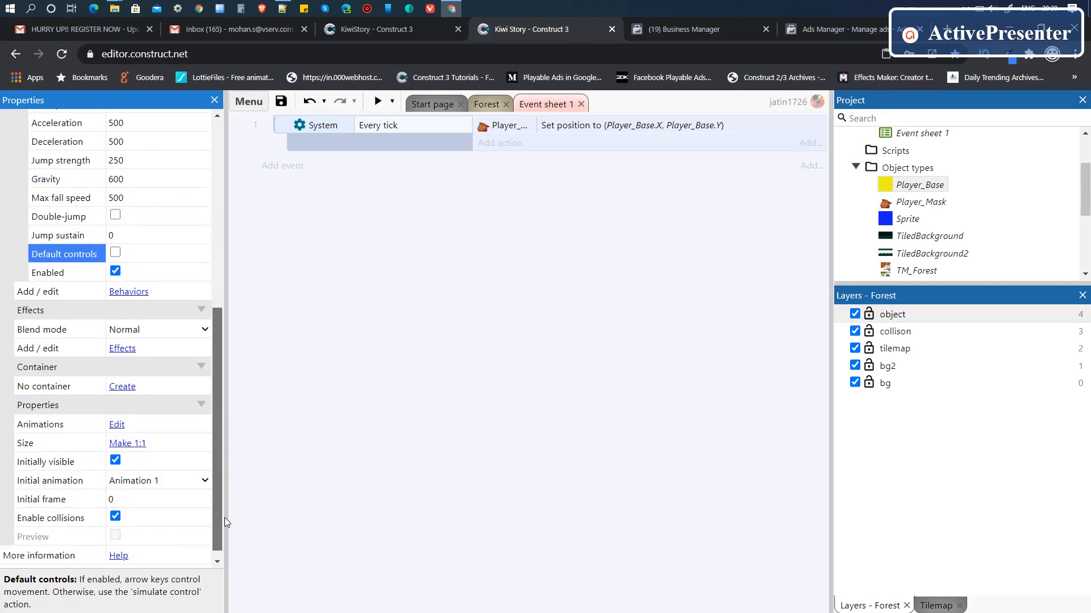
left_click_drag(224, 517, 228, 376)
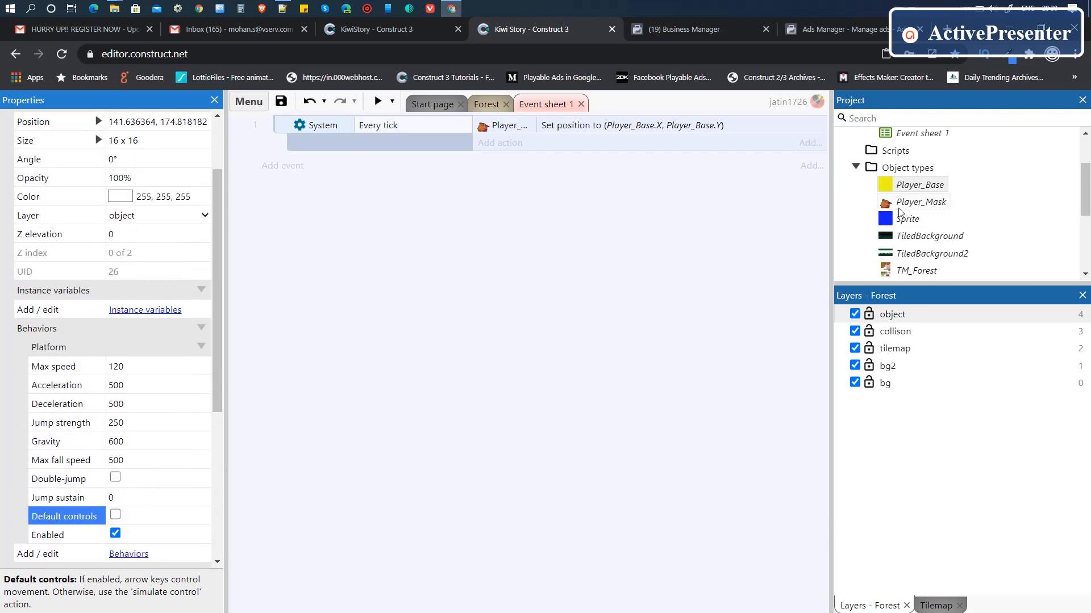
Step: Check the name of Player_Mask's idle animation in the animations editor, then close the editor
left_click(920, 204)
double_click(920, 203)
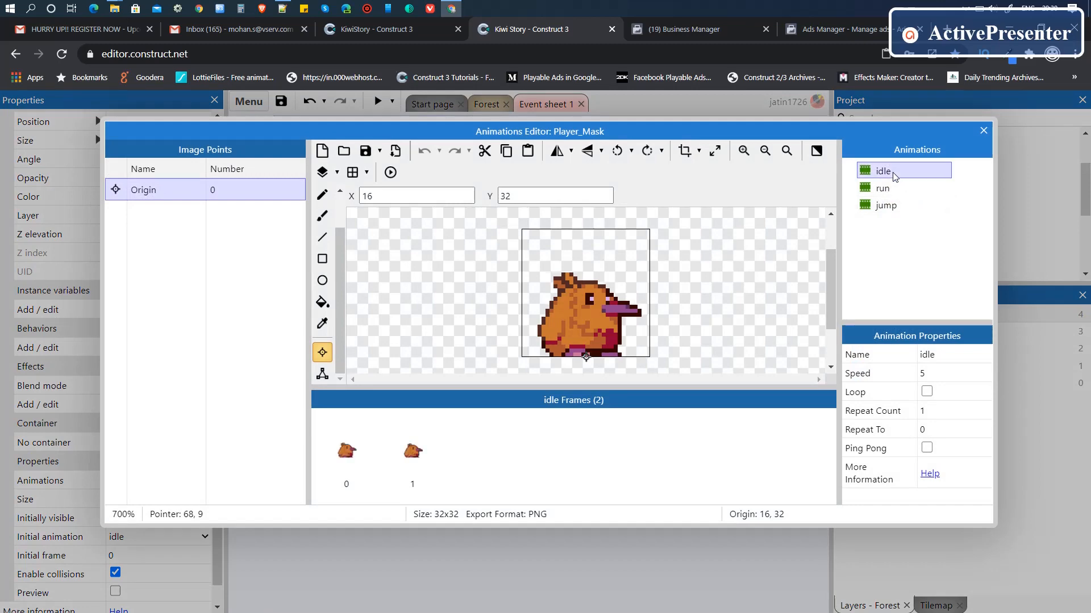
double_click(886, 172)
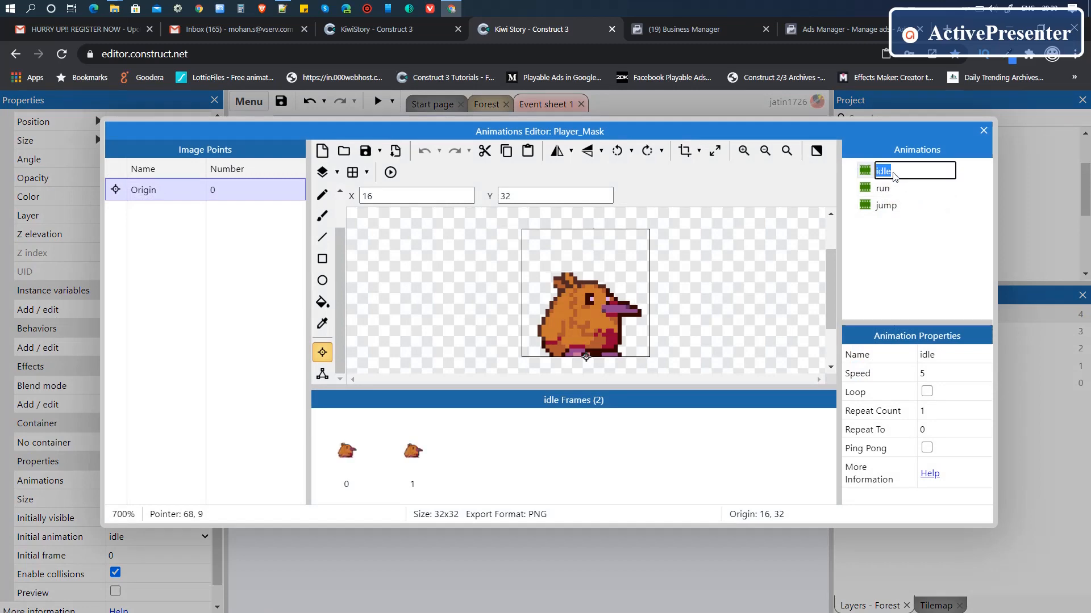
left_click(873, 293)
left_click(983, 130)
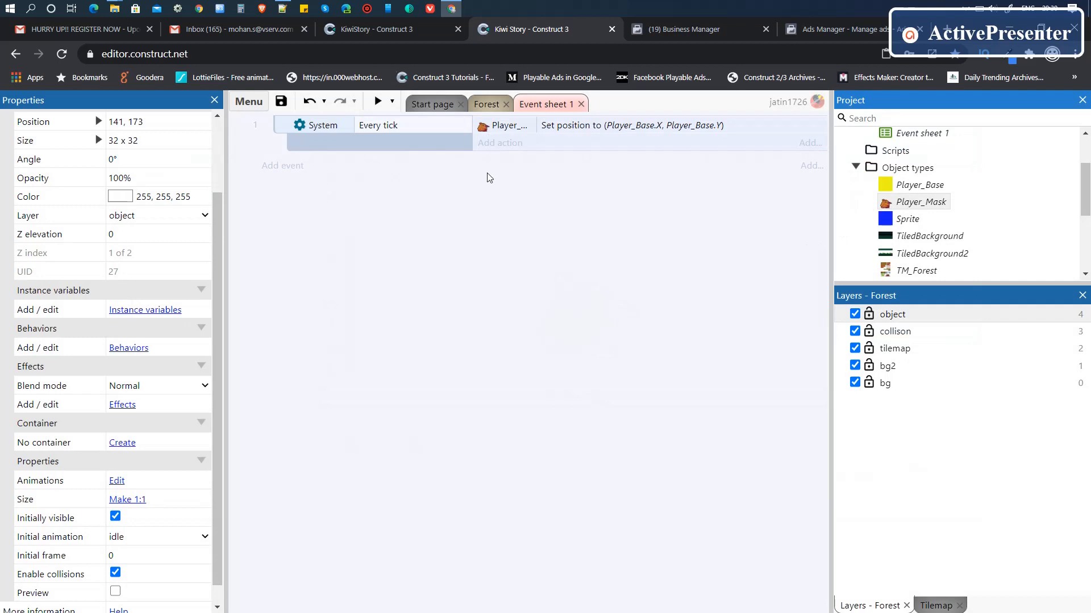
Step: Enable unbounded scrolling for the Forest layout and run a preview of the game
left_click(491, 107)
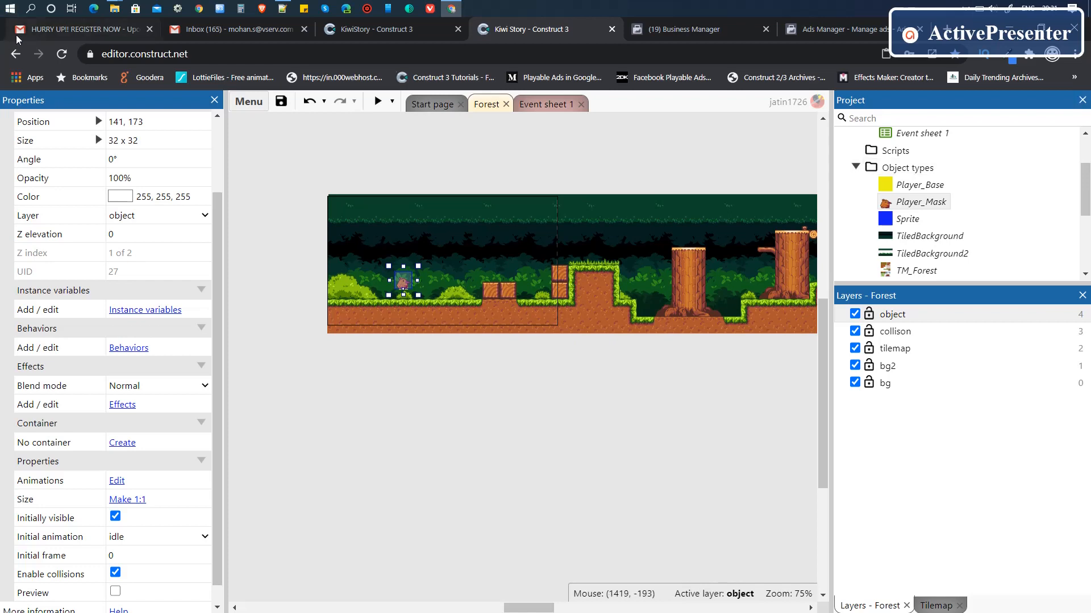
scroll(985, 188, "up", 2)
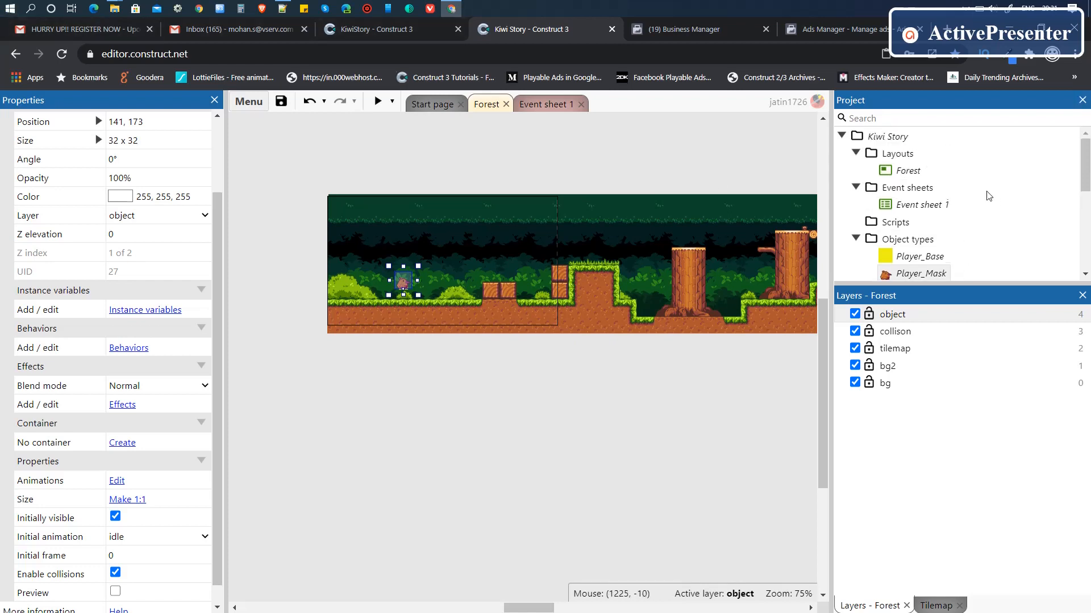
left_click(900, 175)
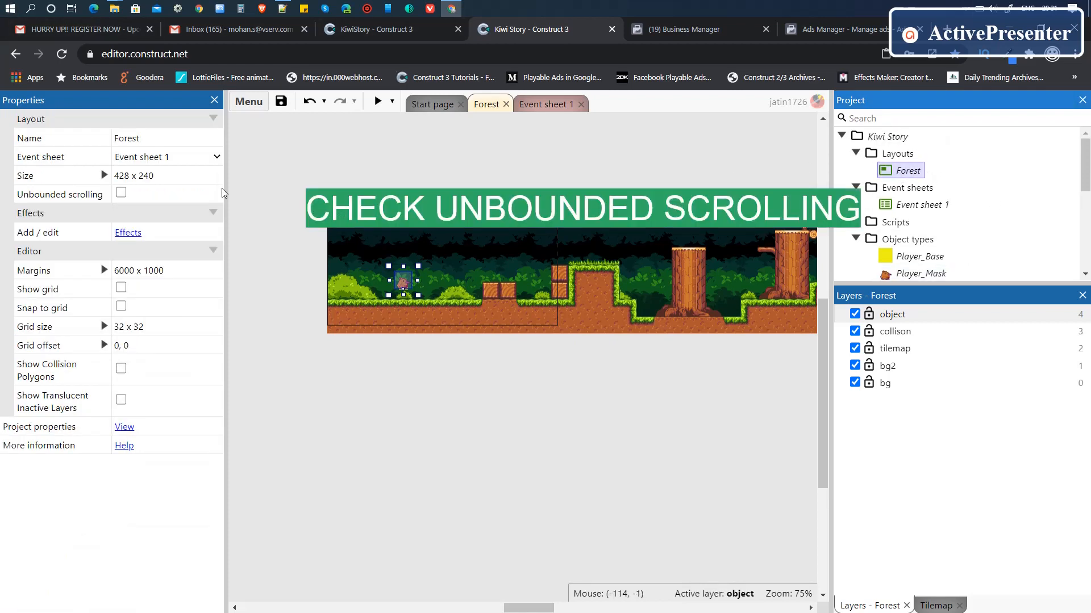
left_click(122, 193)
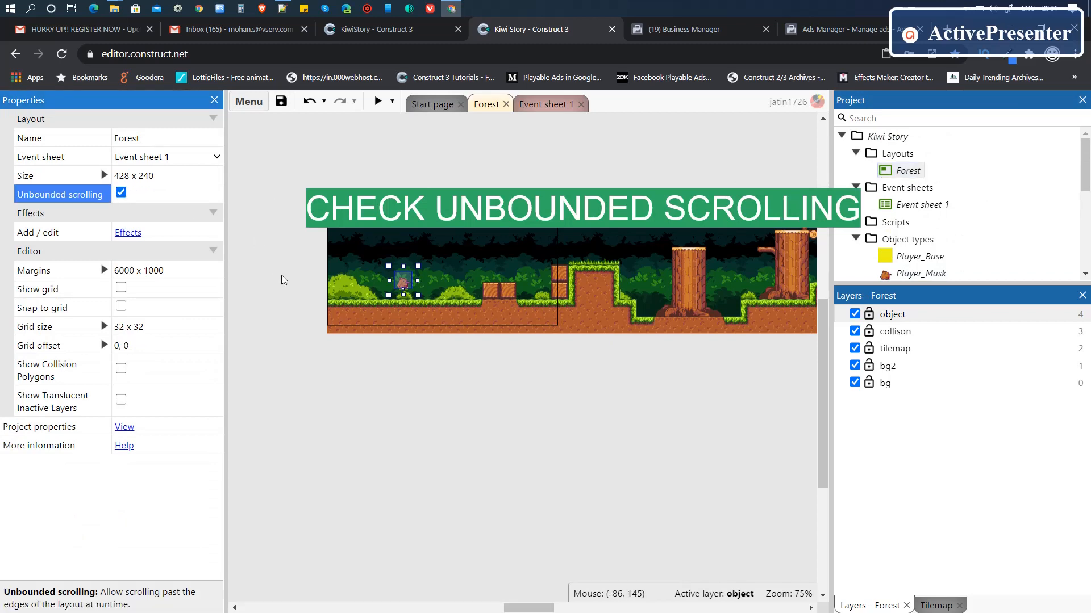
left_click(378, 101)
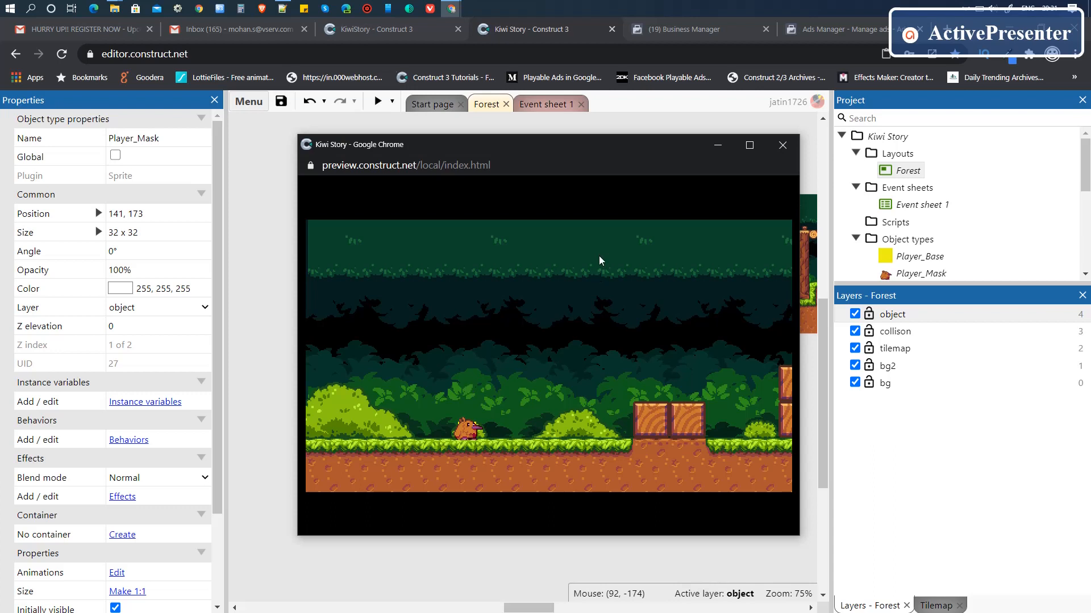
Step: Turn default controls back on for Player_Base's Platform behavior
left_click_drag(221, 299, 220, 391)
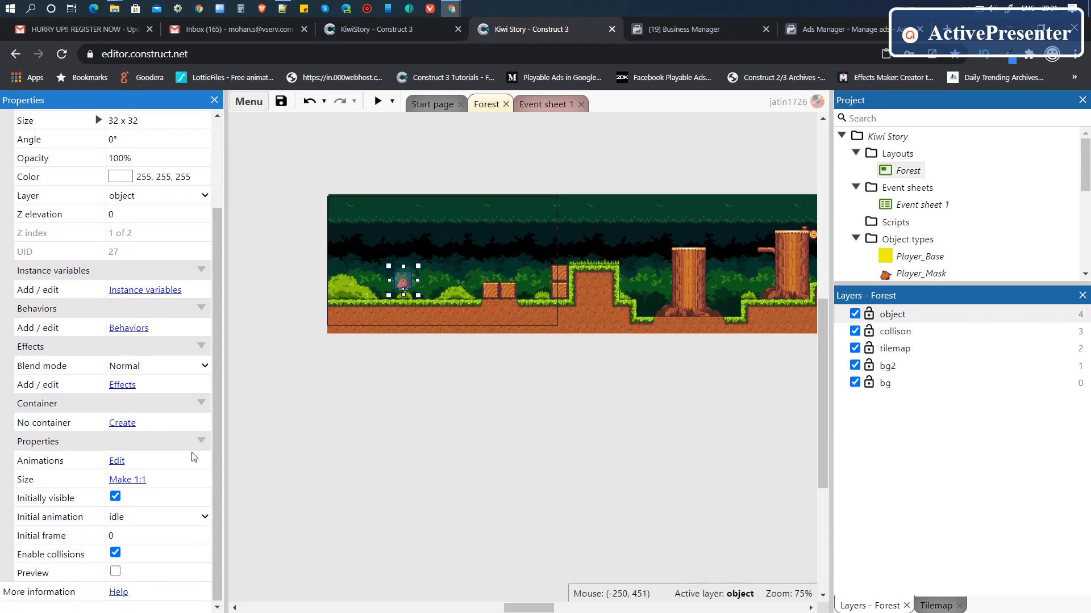
left_click(915, 257)
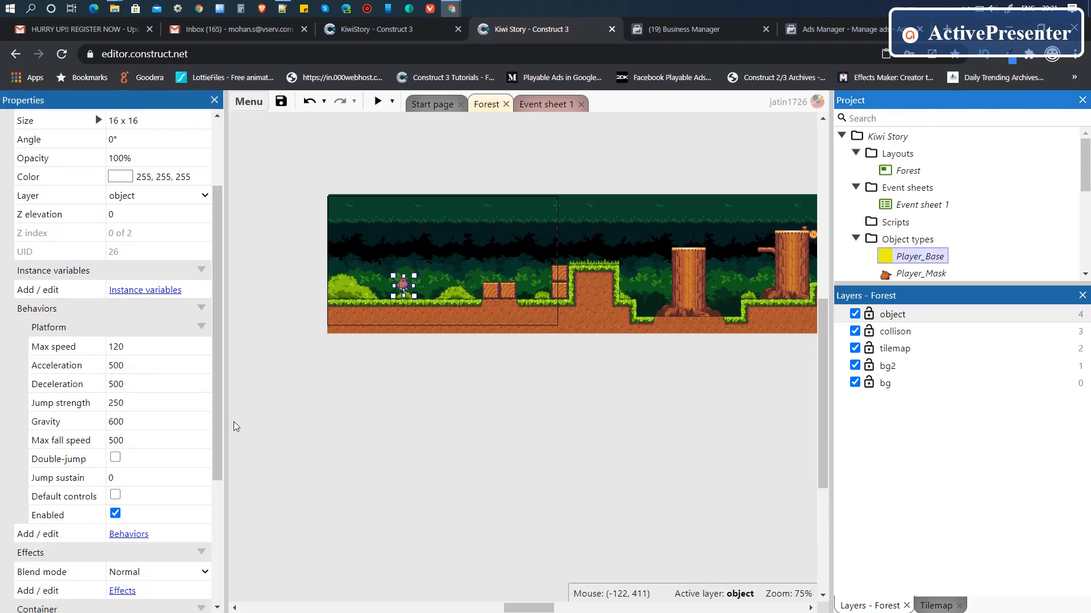
left_click(115, 495)
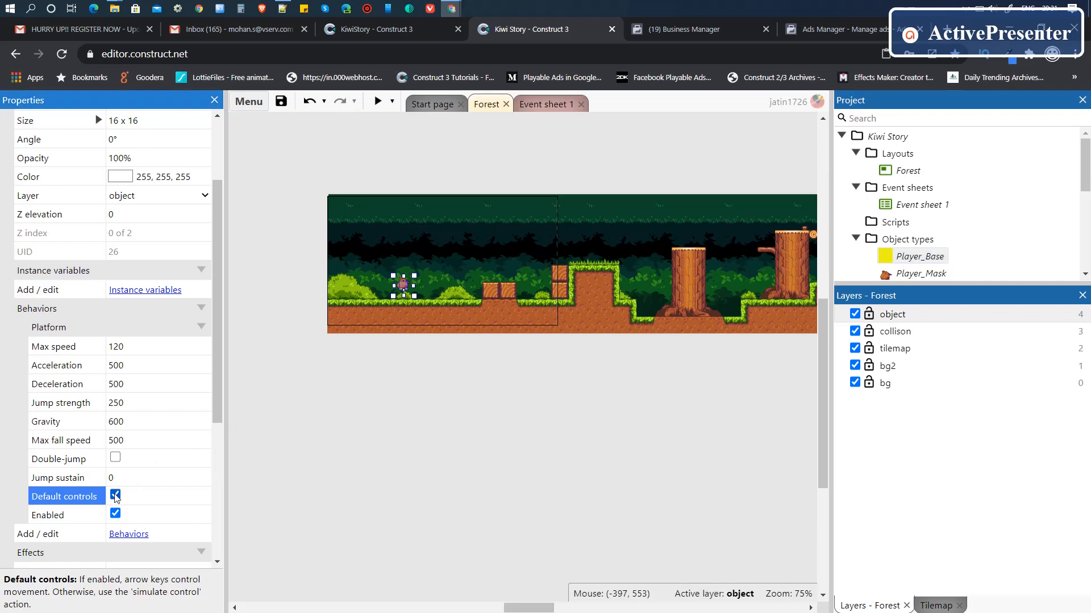
Step: Preview the game and test the kiwi by walking both ways and jumping over the wooden crates
left_click(378, 101)
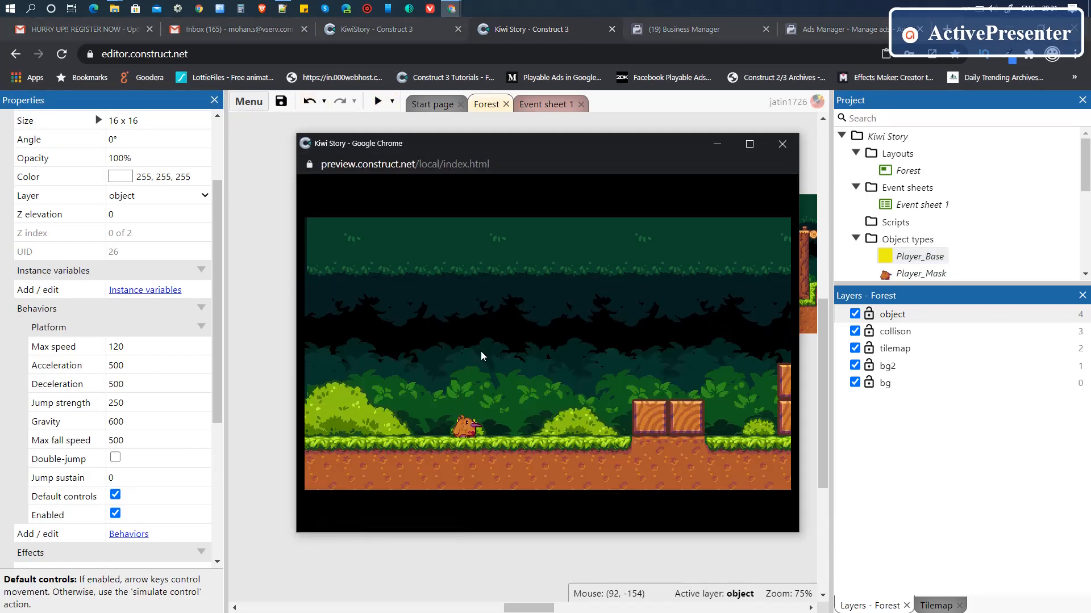
key("Right")
key("Up")
key("Right")
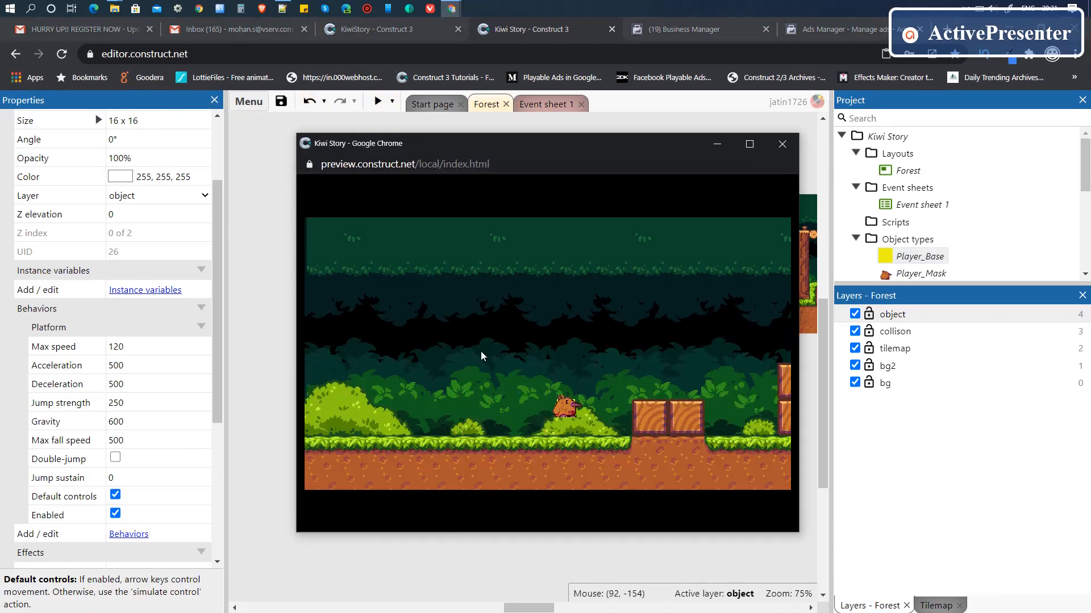
key("Up")
key("Left")
key("Up")
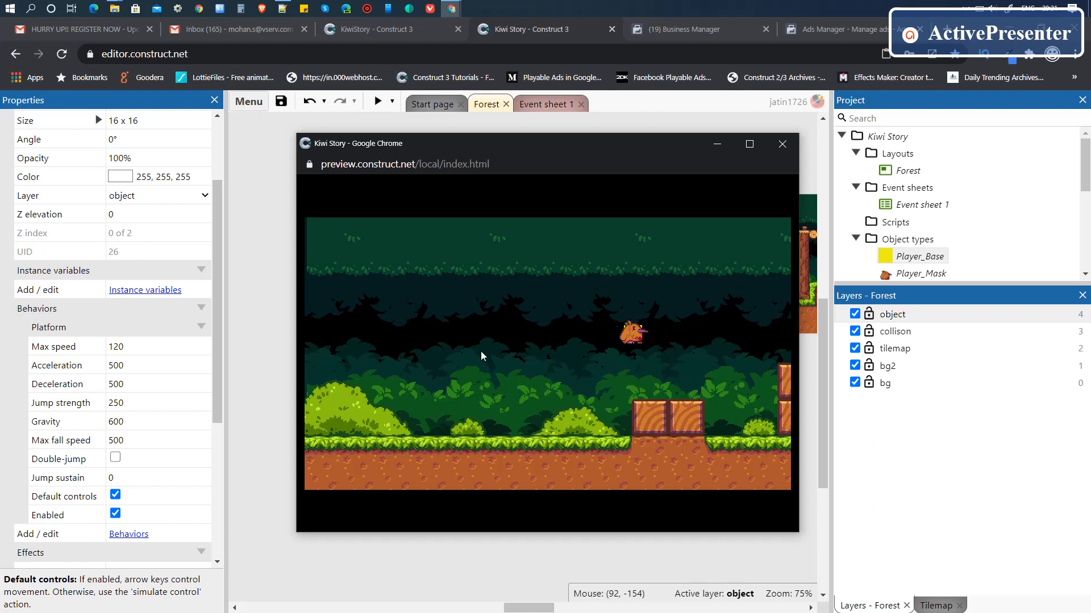
key("Right")
key("Up")
key("Right")
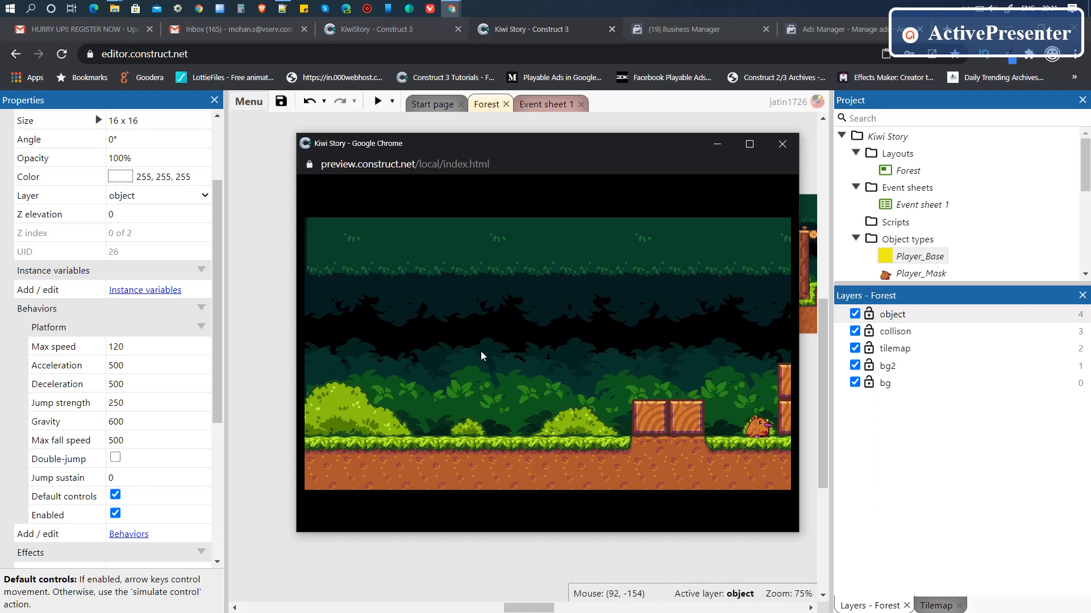
key("Left")
key("Up")
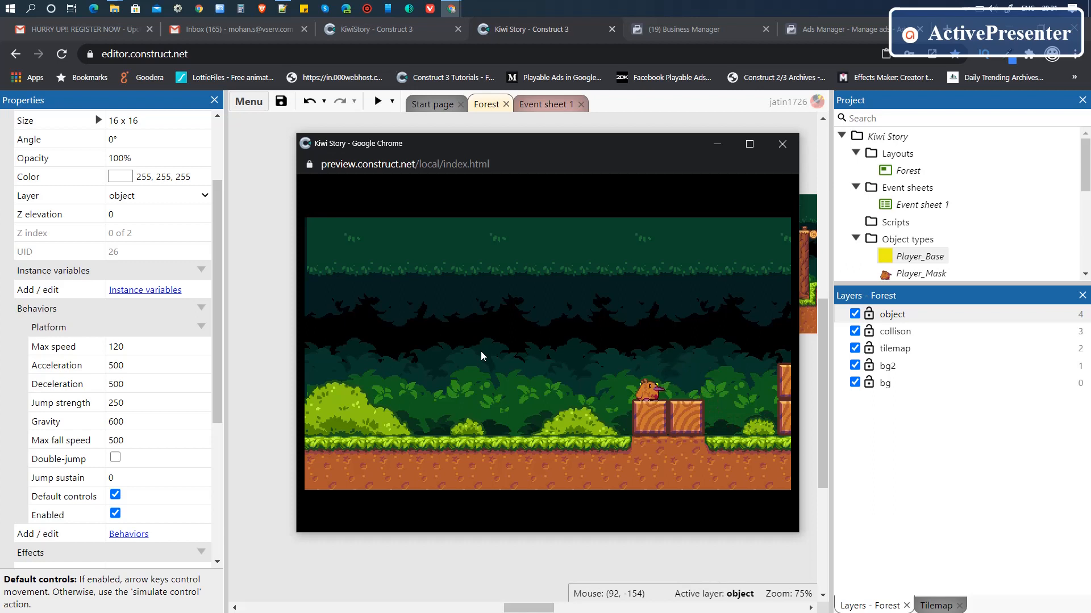
key("Left")
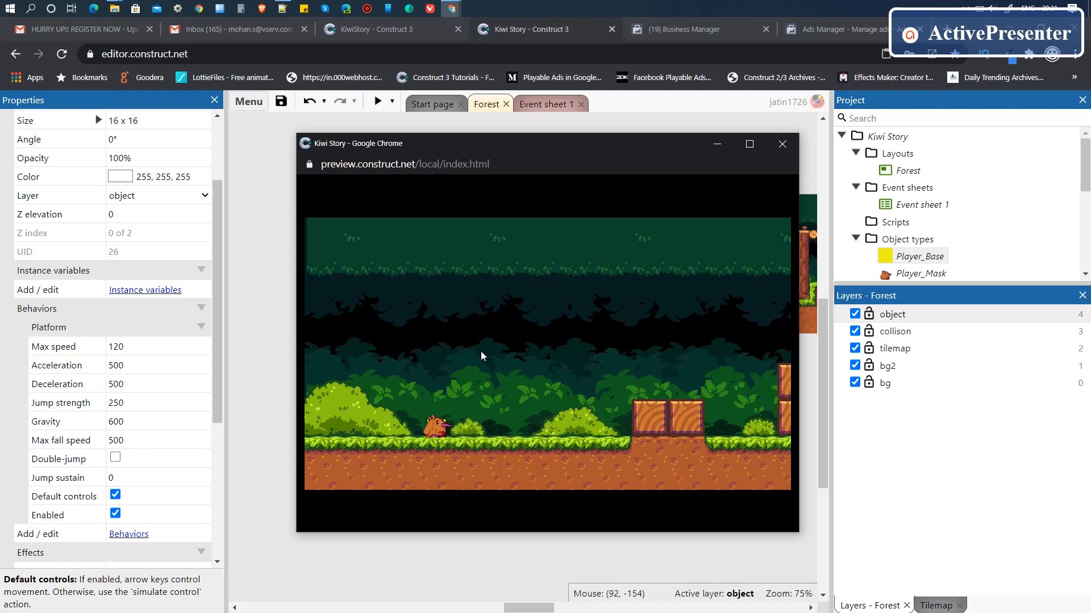
key("Up")
key("Up")
key("Right")
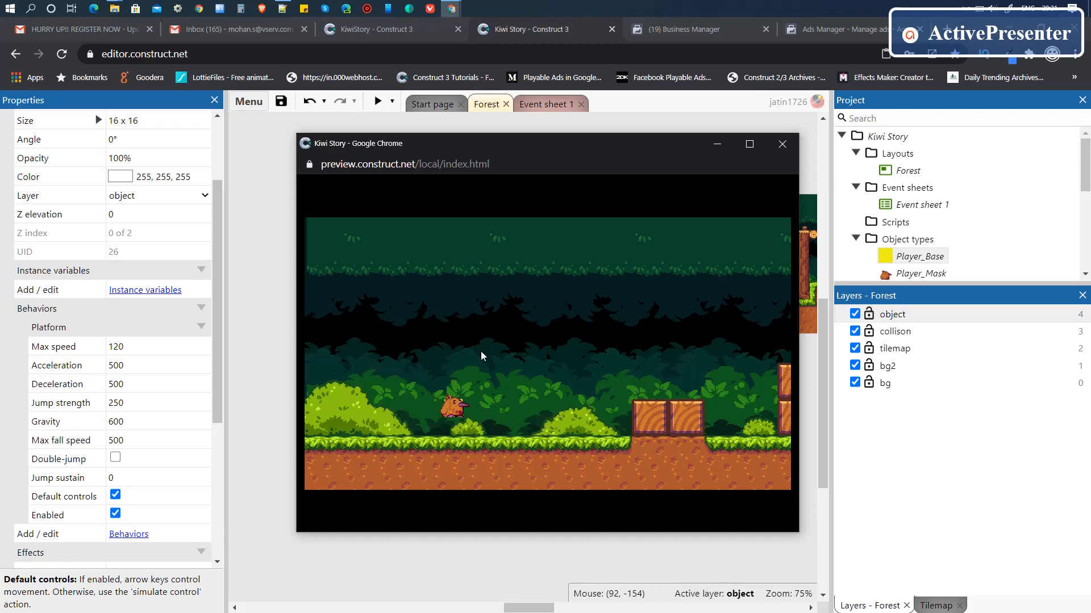
key("Up")
key("Left")
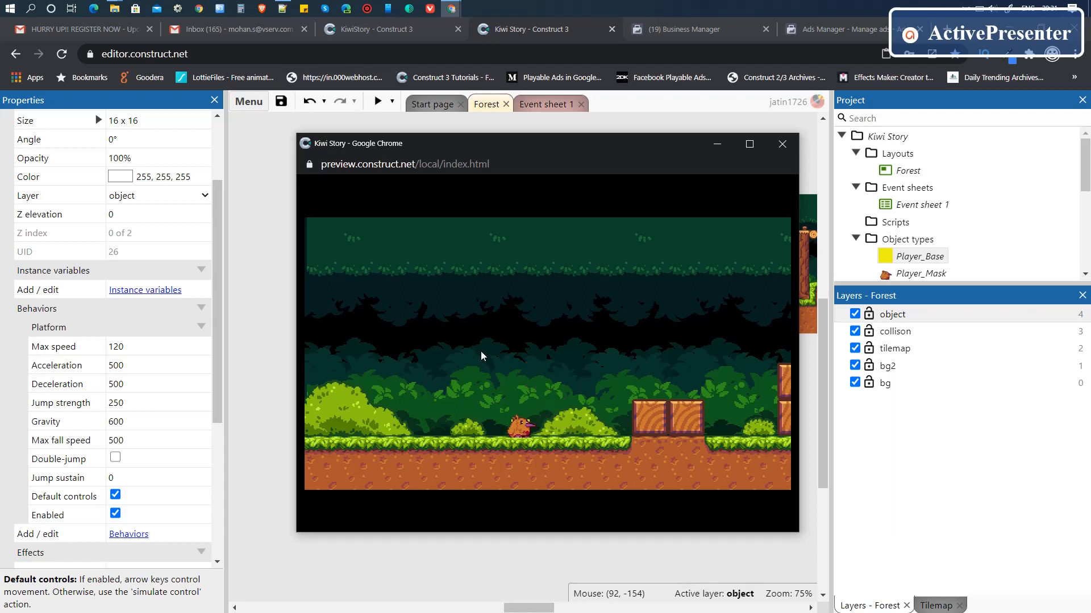
key("Left")
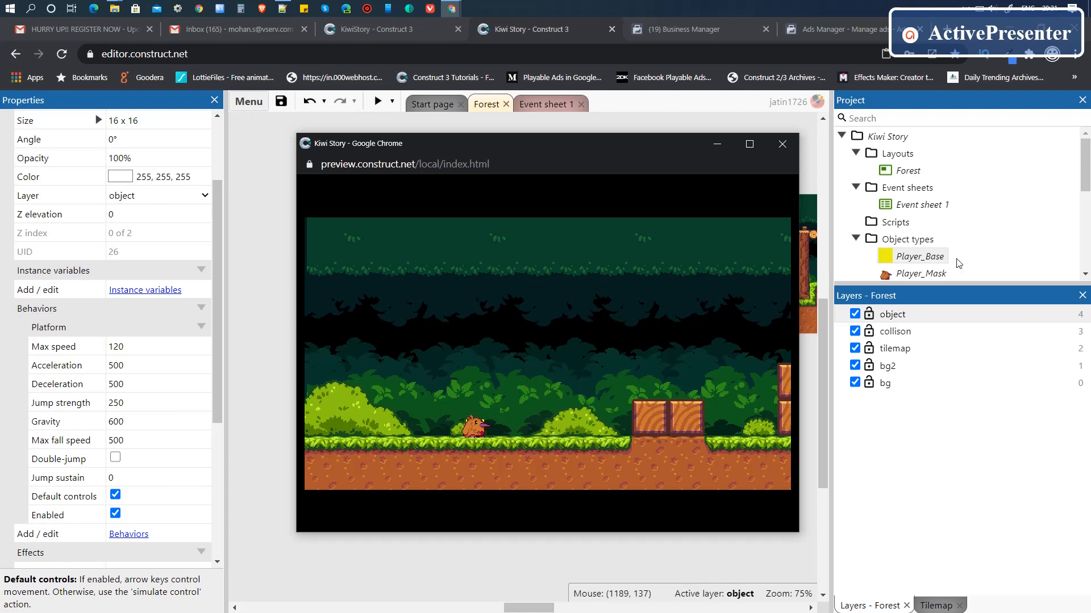
Step: Set Player_Base's opacity to 0%
left_click(931, 256)
scroll(123, 219, "up", 1)
scroll(123, 218, "up", 3)
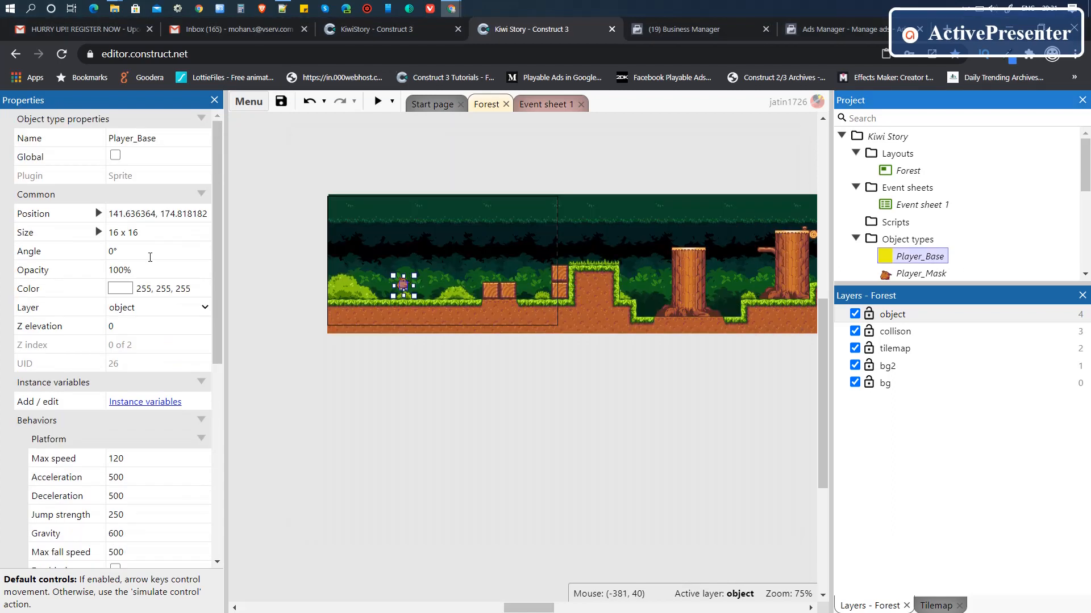
left_click(142, 269)
type("0")
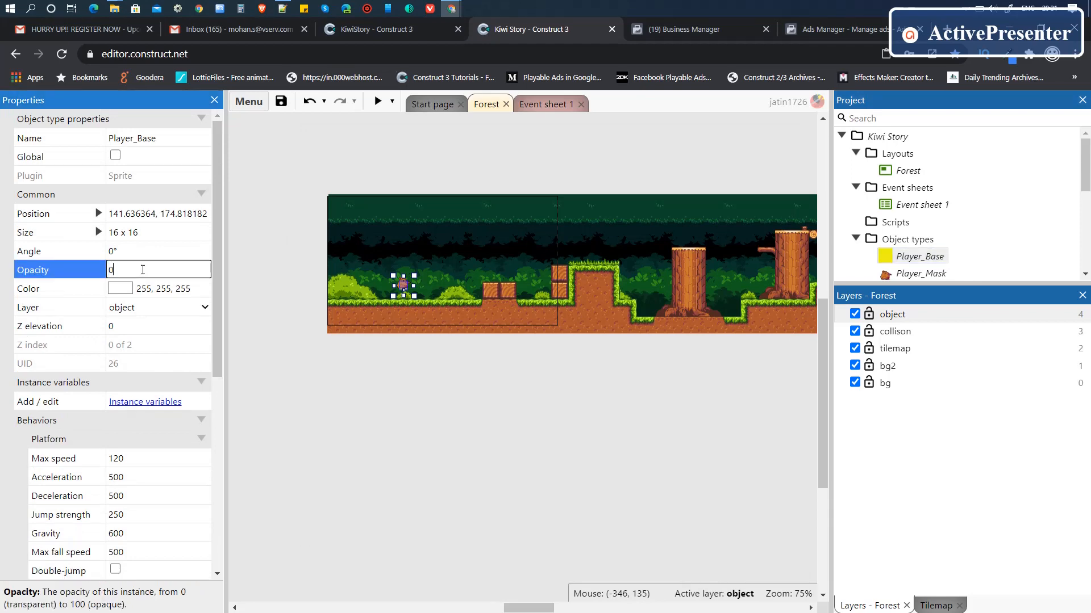
key("Tab")
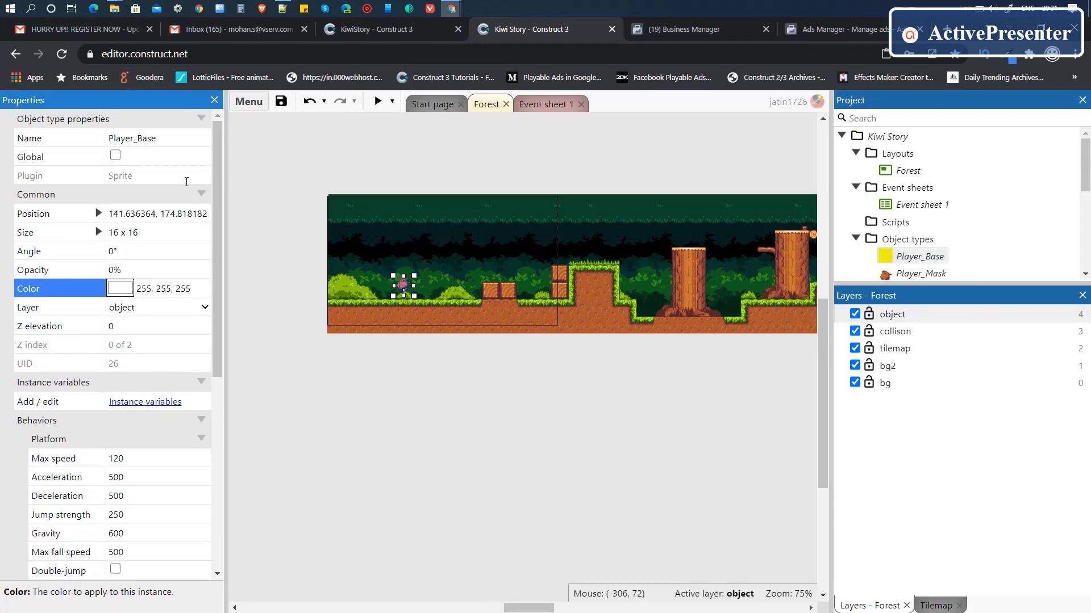
Step: Preview the game with the transparent base, walk and jump the kiwi around the crates, and close the preview
left_click(374, 105)
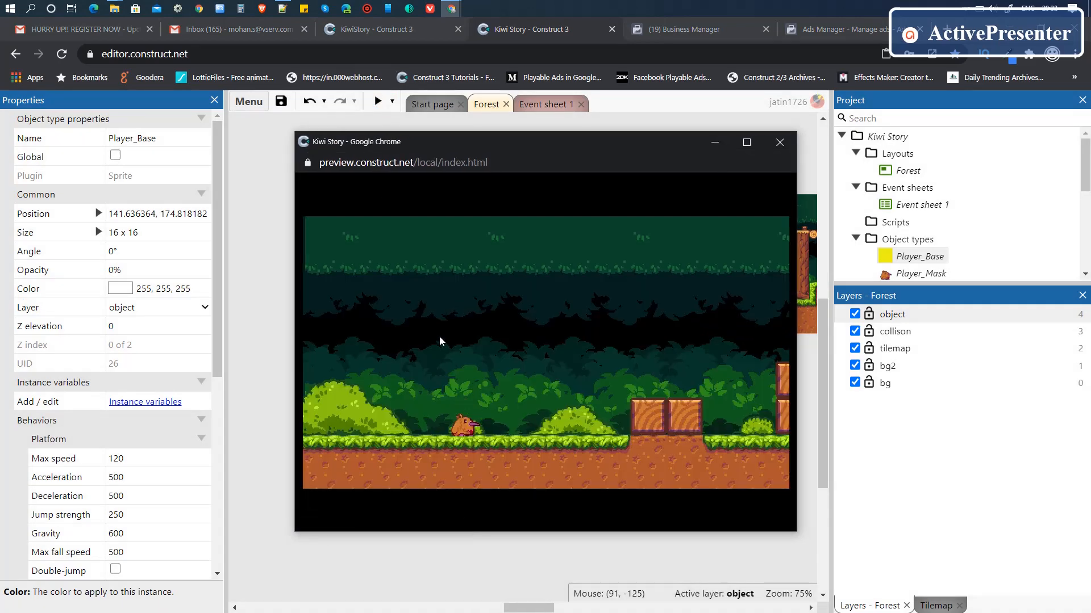
key("Right")
key("Left")
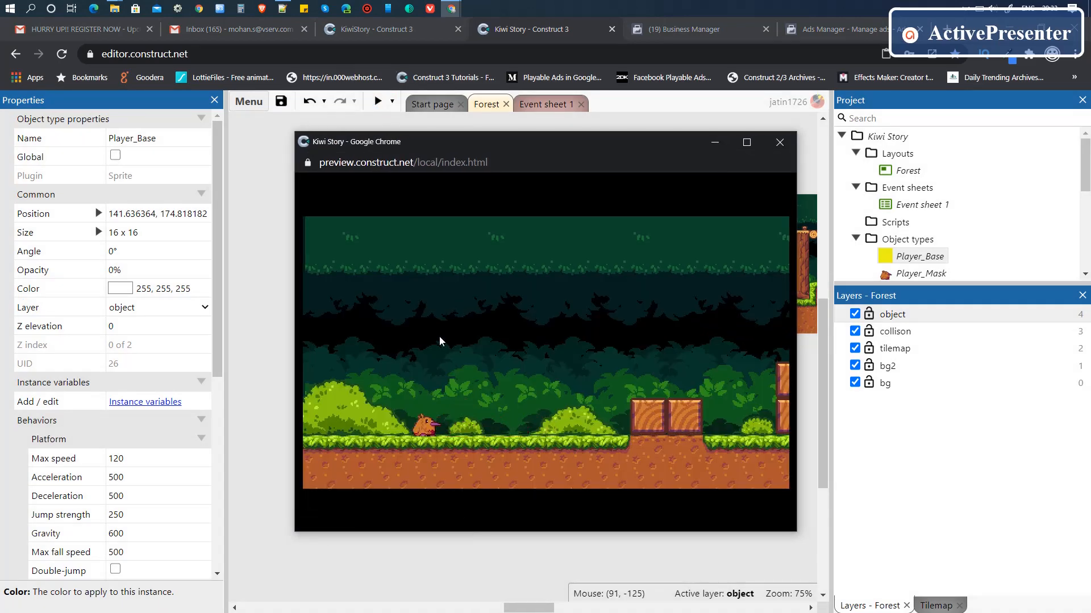
key("Right")
key("Up")
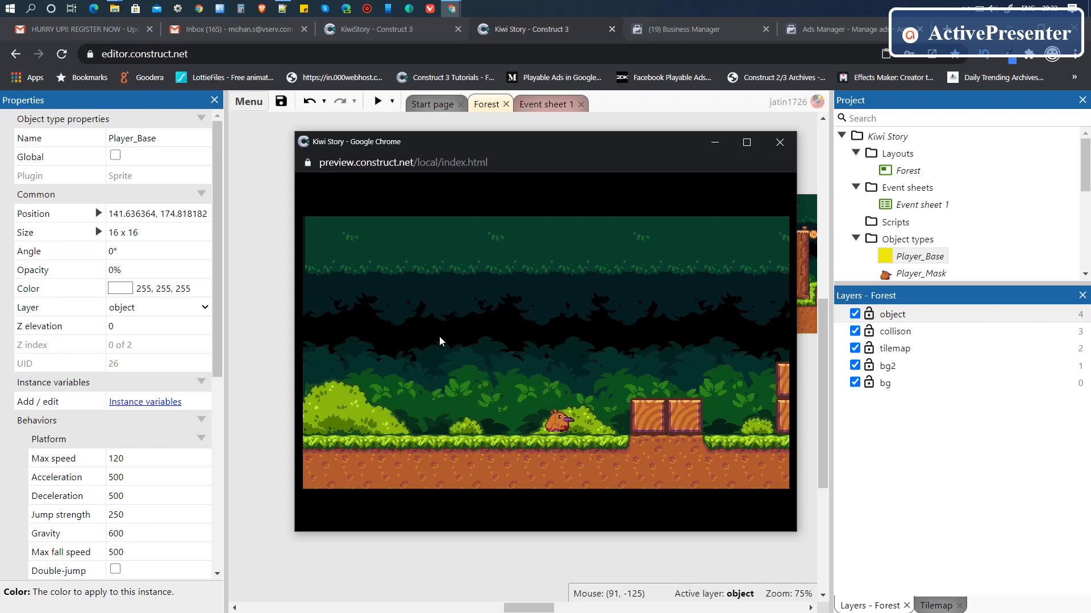
key("Up")
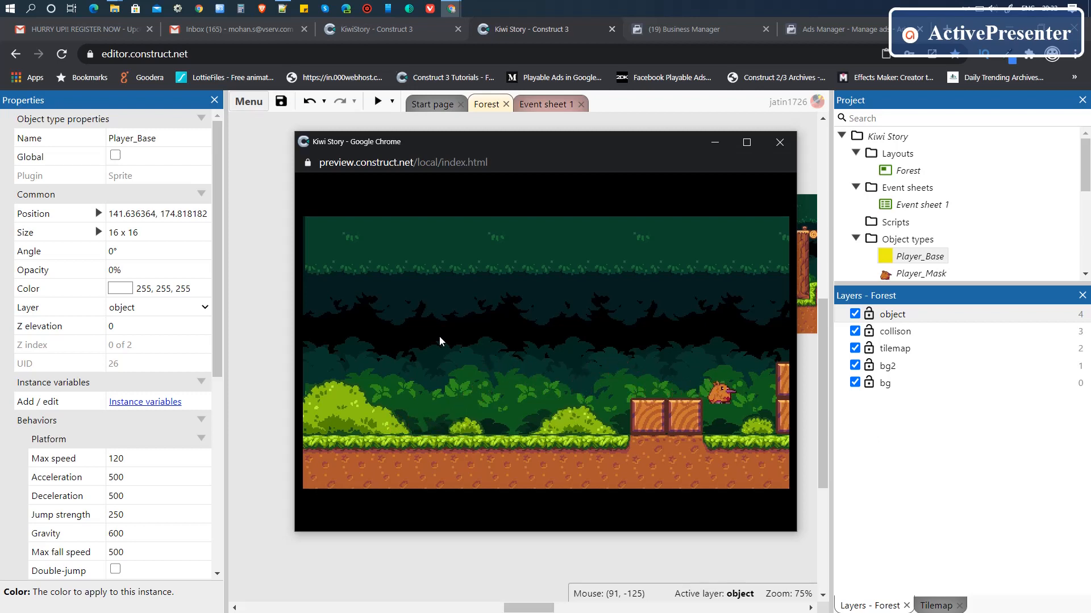
key("Right")
key("Up")
key("Left")
key("Up")
key("Right")
key("Up")
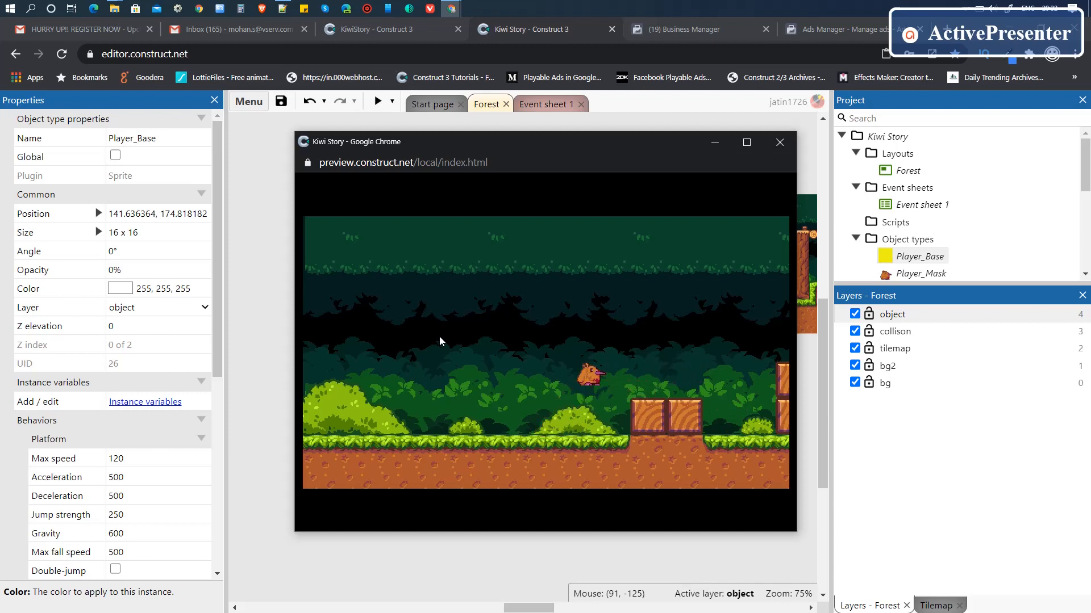
key("Up")
key("Left")
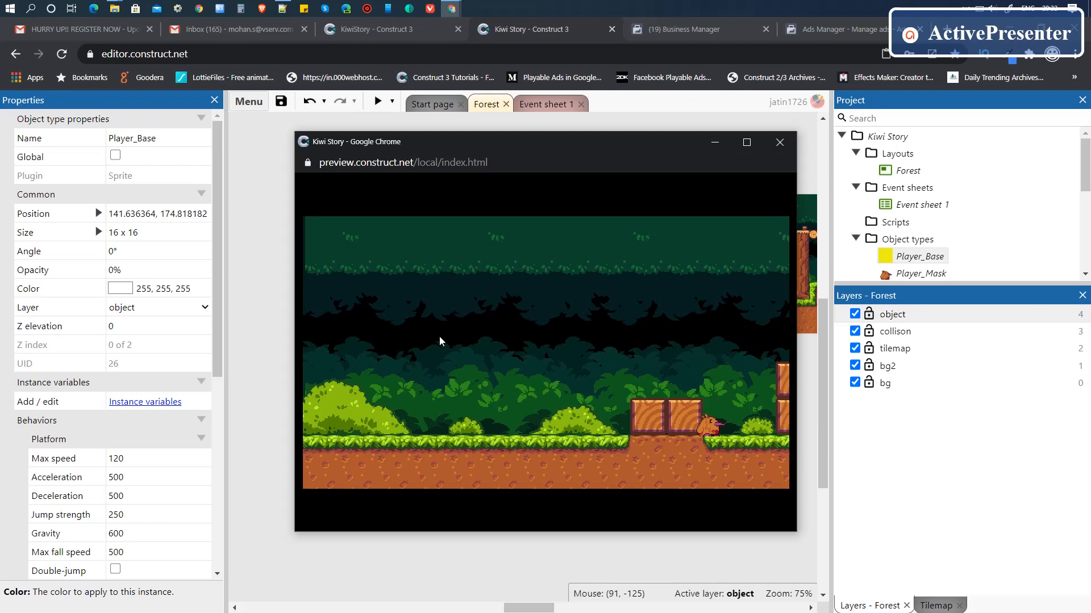
key("Right")
key("Right")
key("Left")
key("Up")
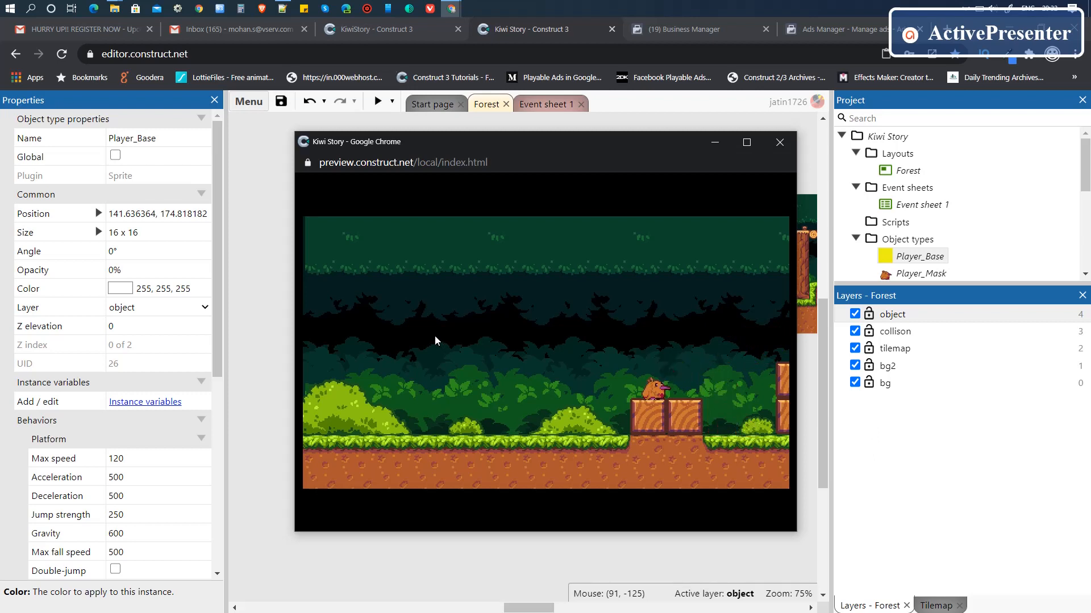
key("Left")
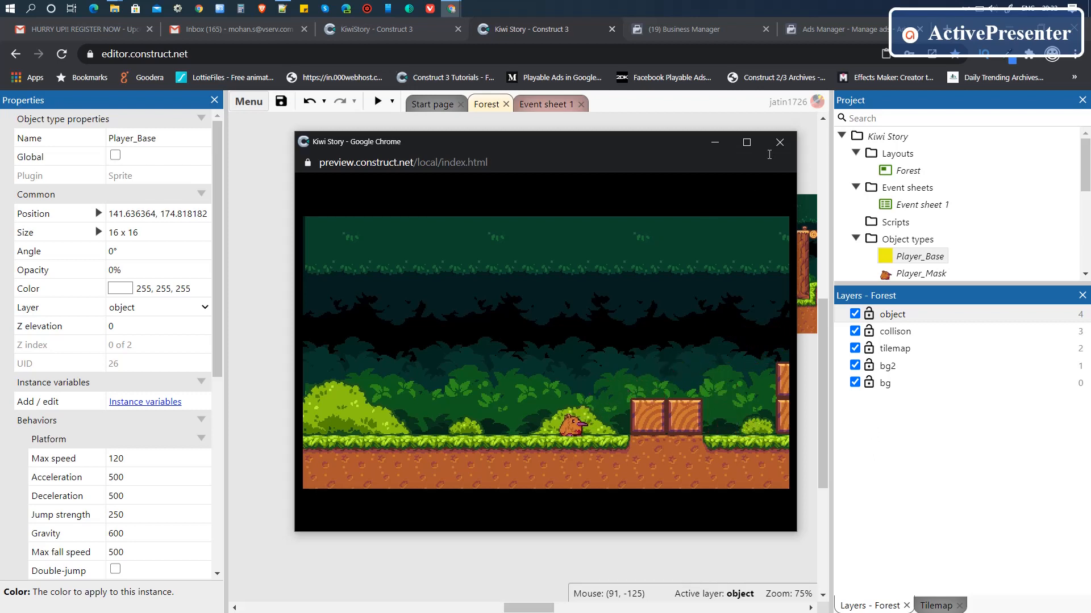
left_click(780, 142)
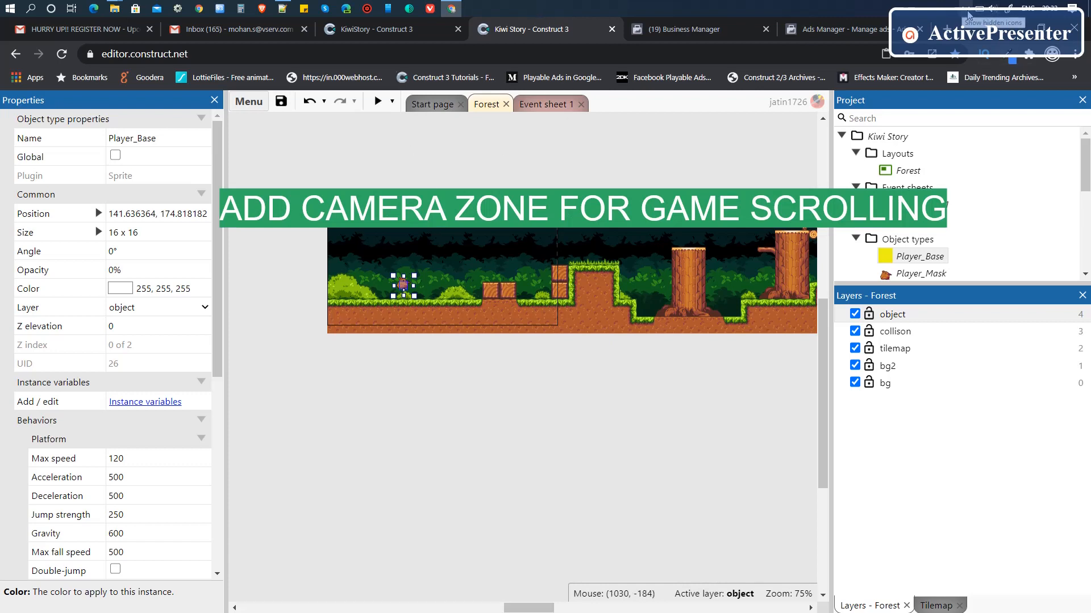
Step: Add a layer named camerazones at the top of the Forest layout's layers
left_click(607, 455)
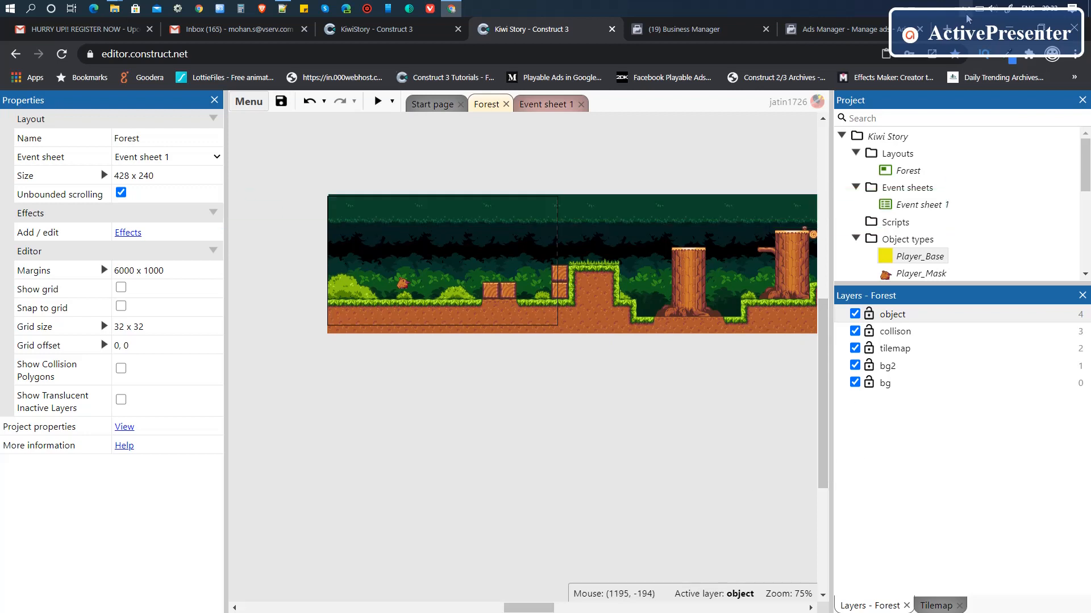
mouse_move(947, 76)
right_click(891, 421)
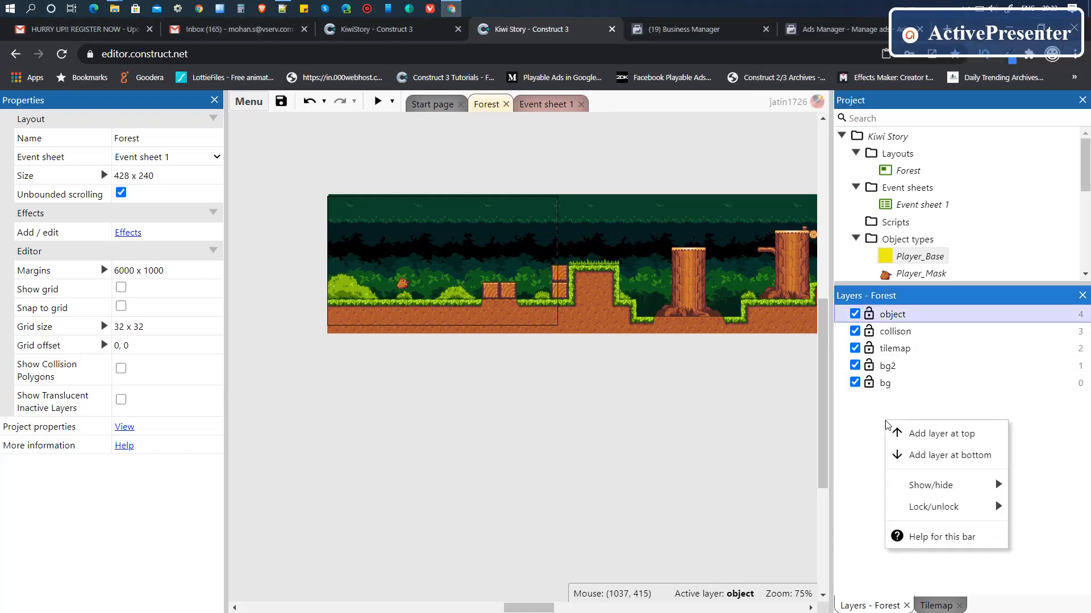
left_click(903, 438)
type("c")
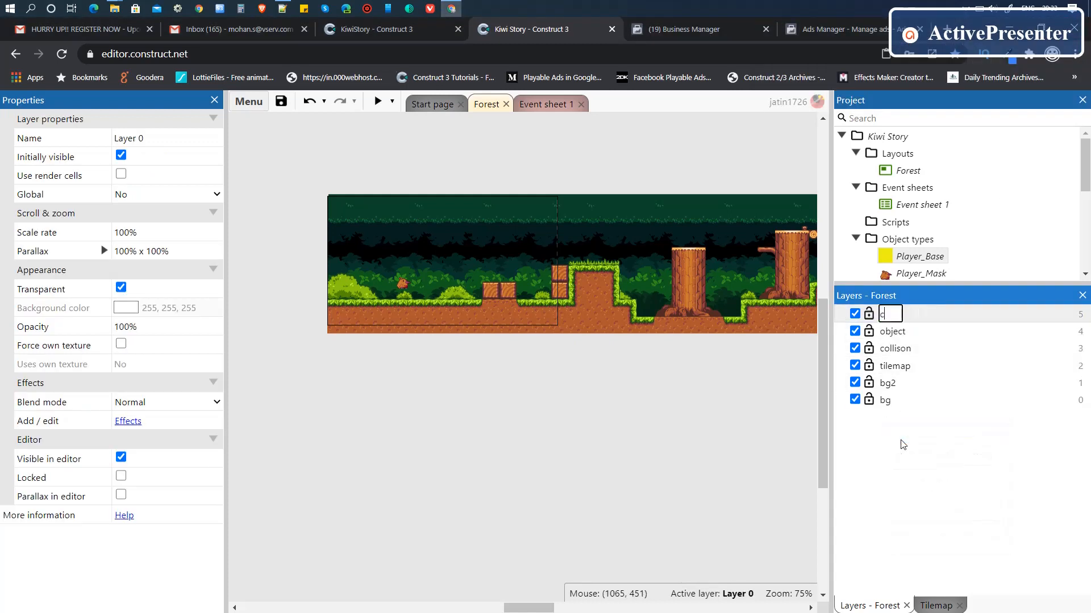
type("amerazones")
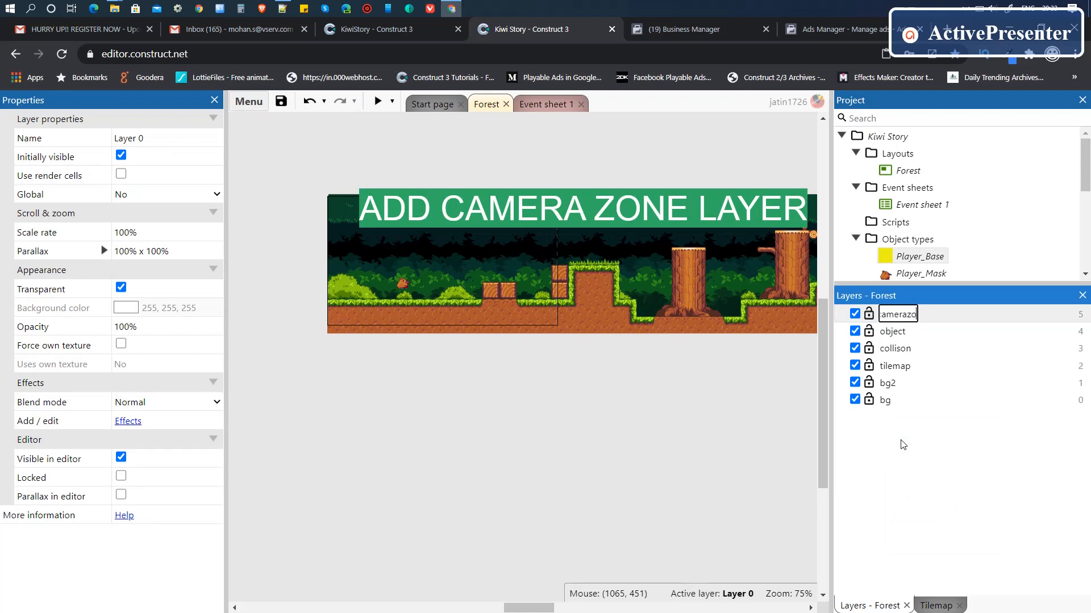
key("Return")
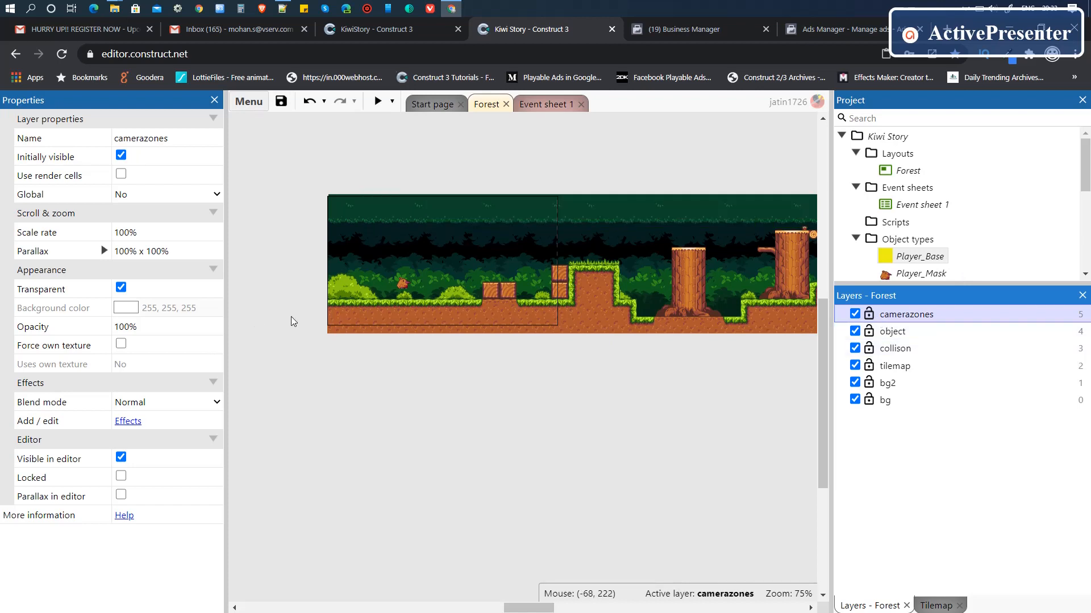
Step: Insert a 9-patch object on the camerazones layer below the forest scene, leaving its image blank
right_click(374, 400)
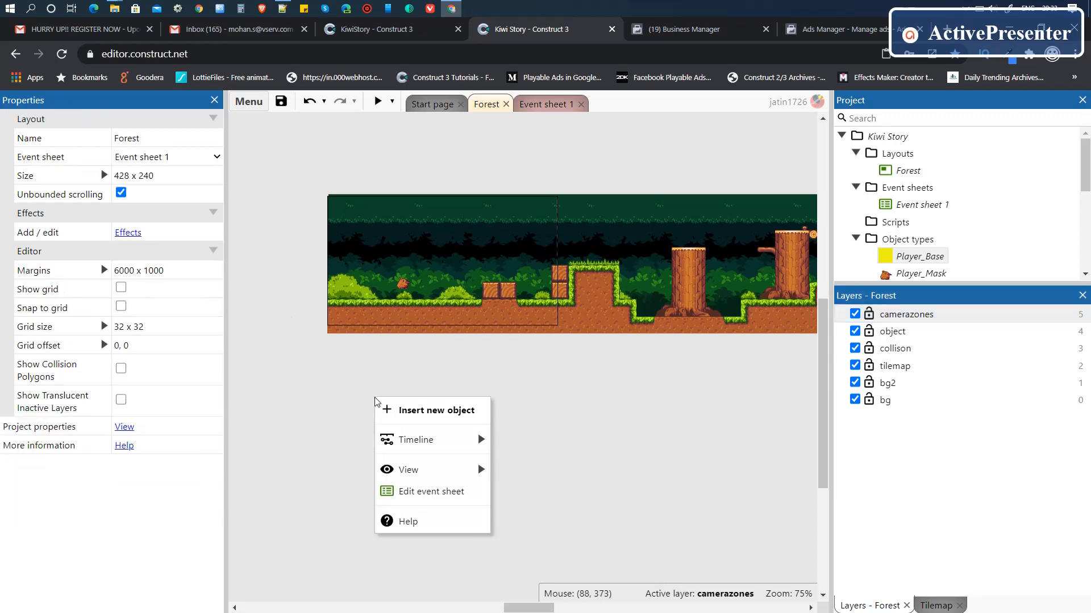
left_click(426, 411)
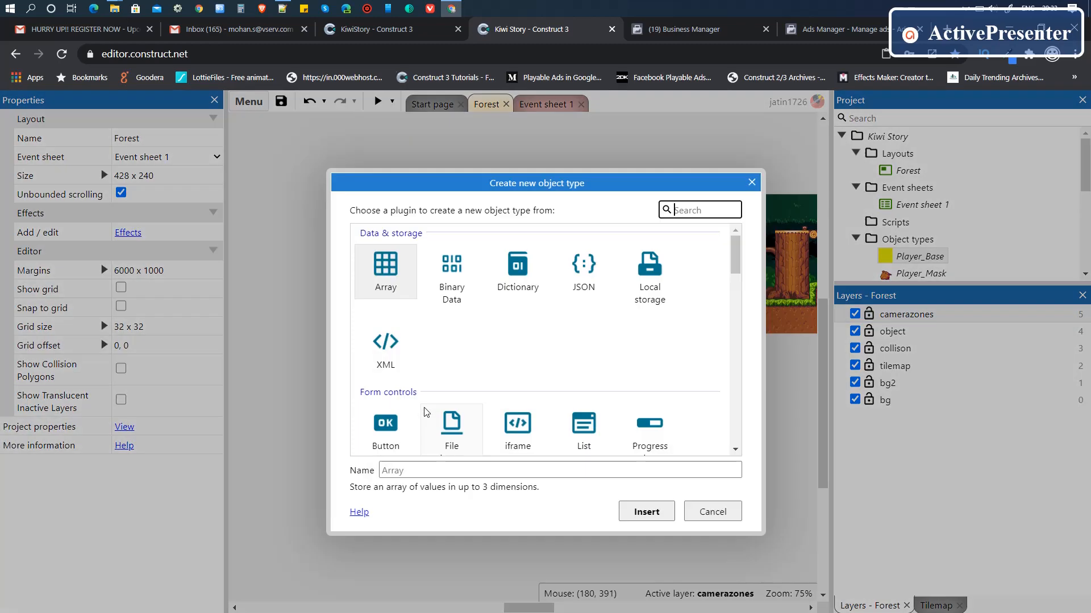
type("9pat")
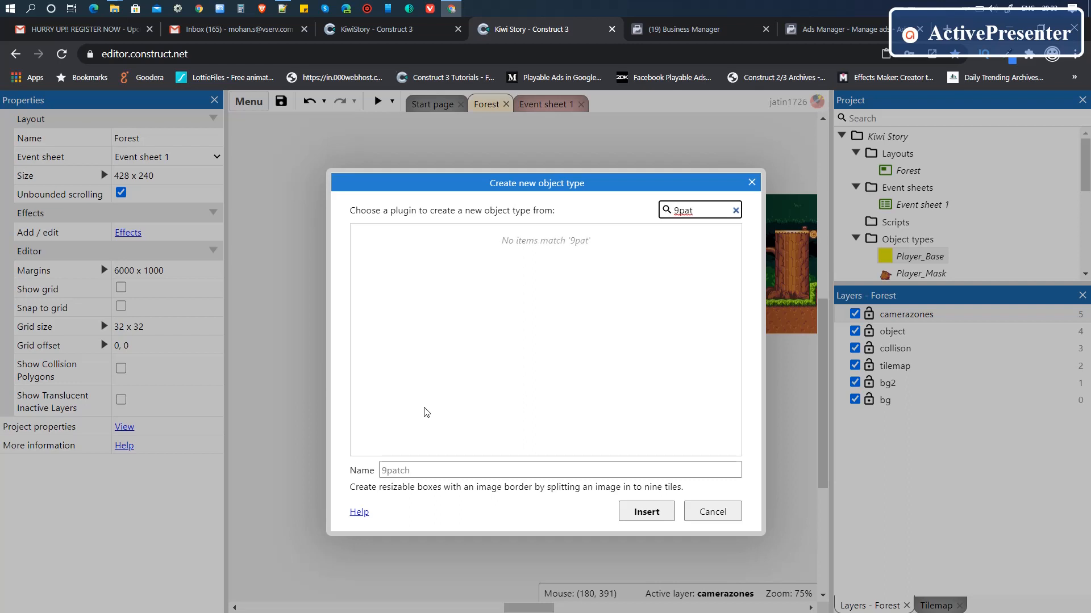
key("BackSpace")
key("BackSpace")
key("BackSpace")
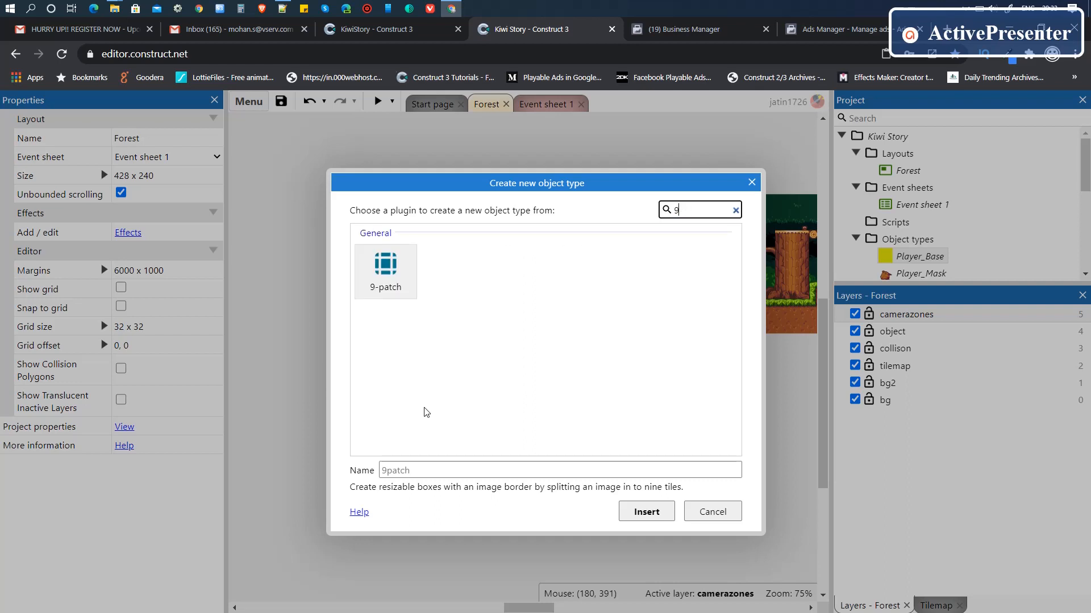
left_click(388, 267)
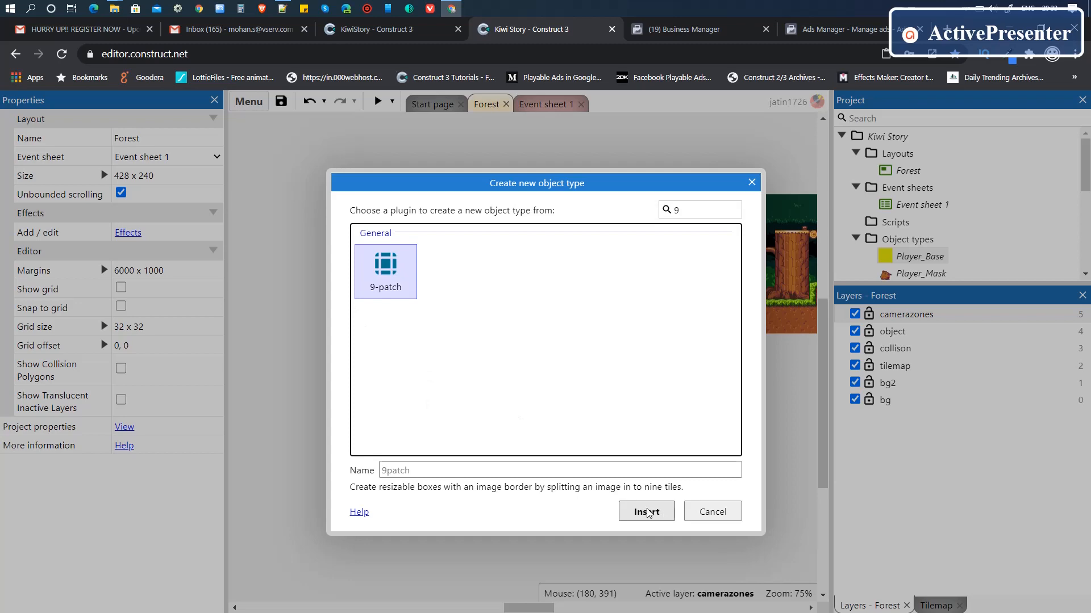
left_click(648, 513)
left_click(456, 385)
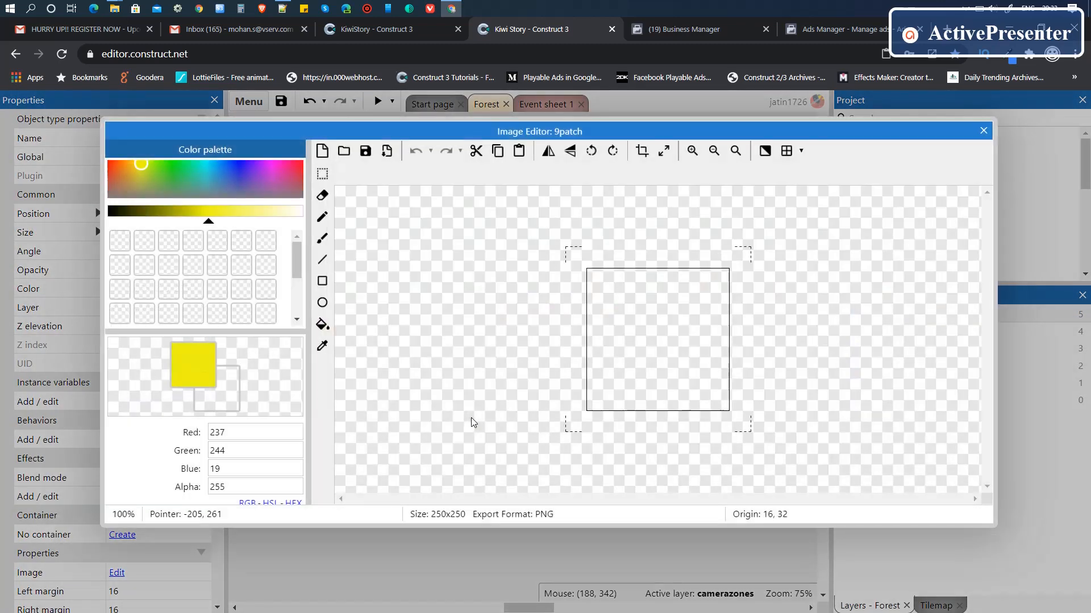
left_click(984, 131)
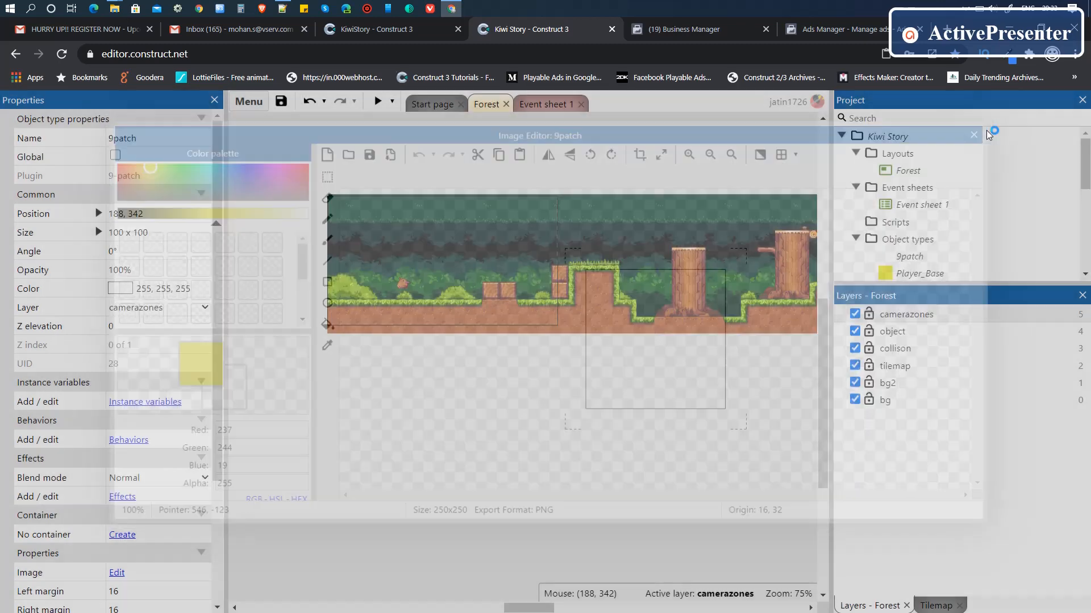
Step: Stretch the 9-patch over the whole forest level to about 2303 x 241 and set its position to 0, 0
left_click_drag(383, 269, 349, 329)
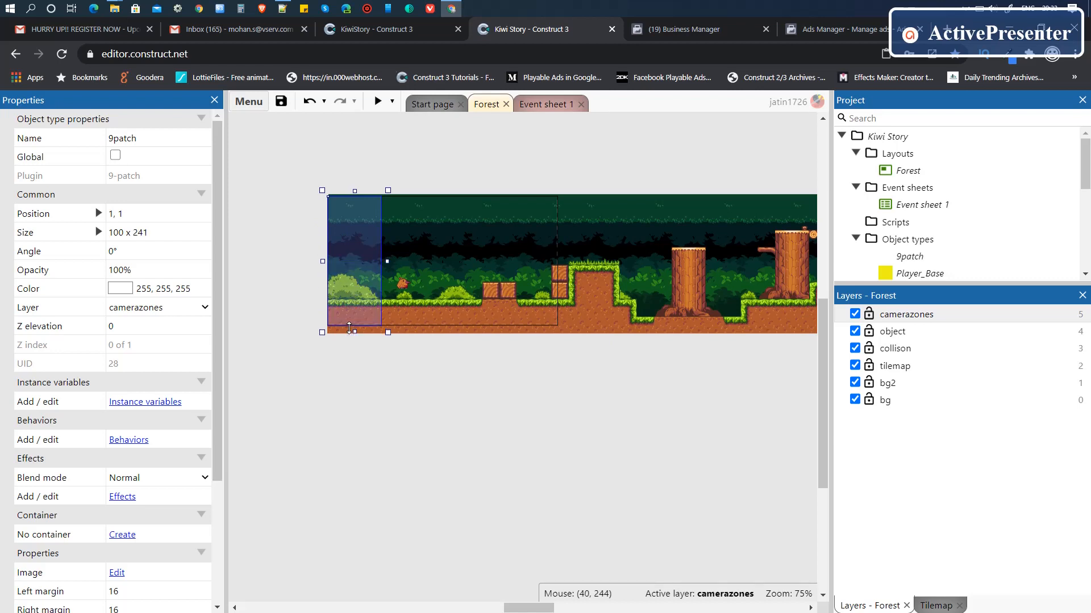
left_click_drag(388, 261, 576, 286)
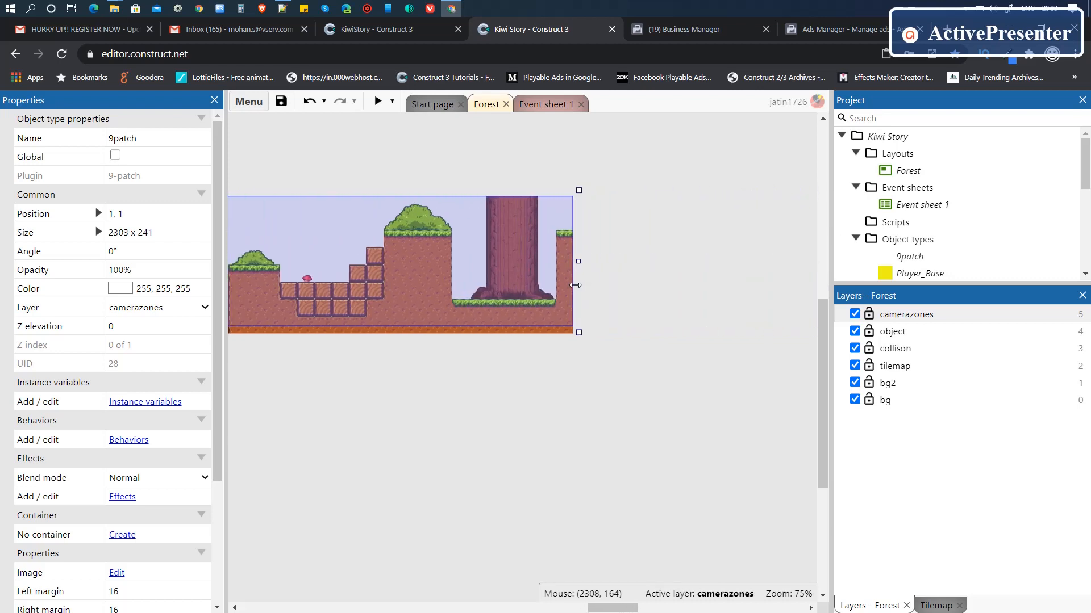
left_click_drag(626, 607, 547, 605)
left_click(172, 214)
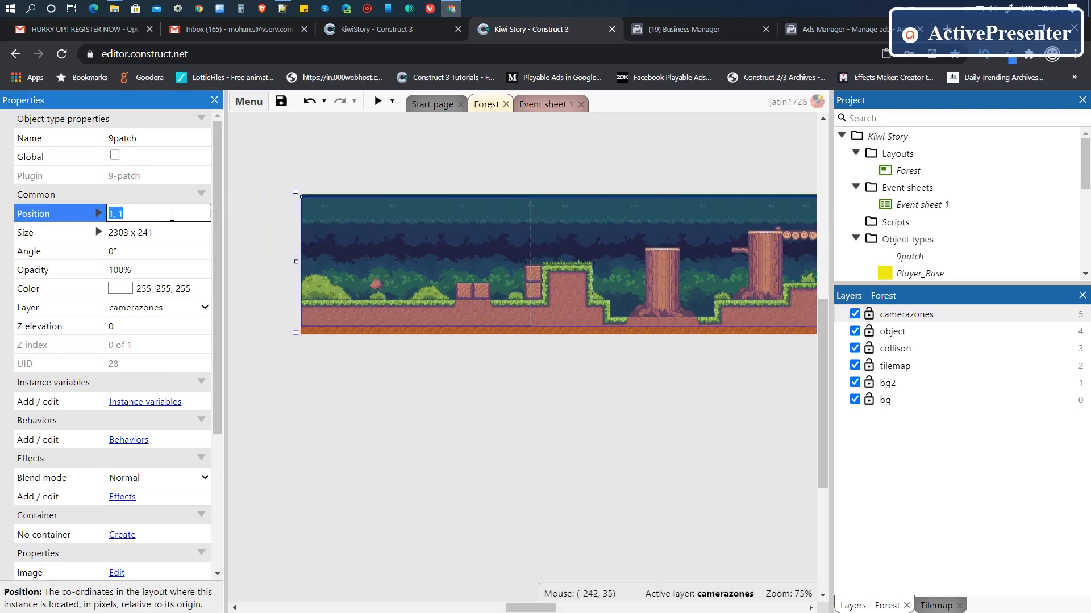
type("0, 0")
key("Tab")
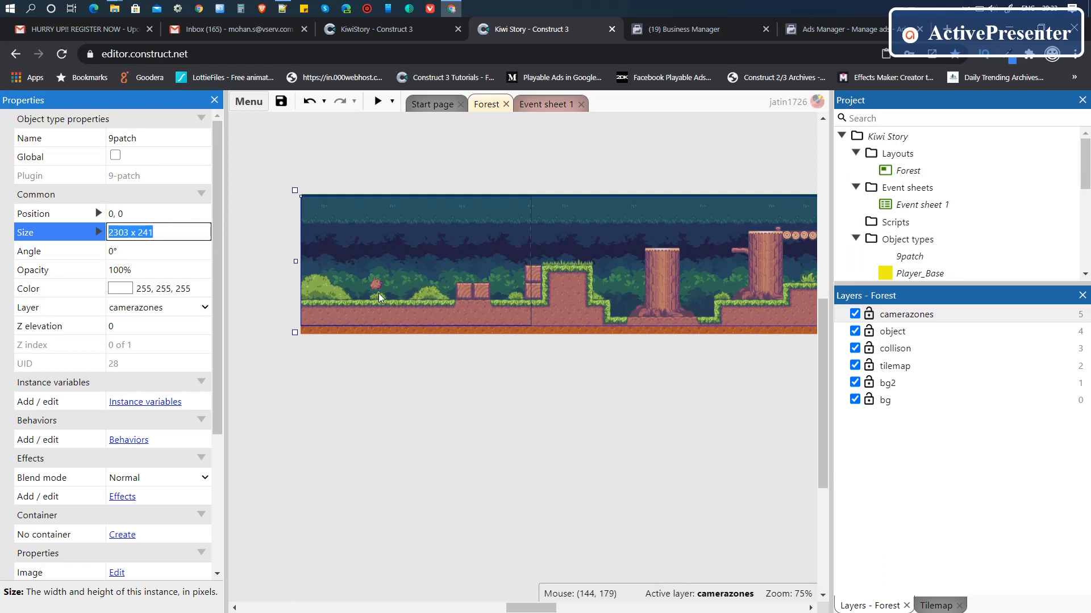
left_click(443, 271)
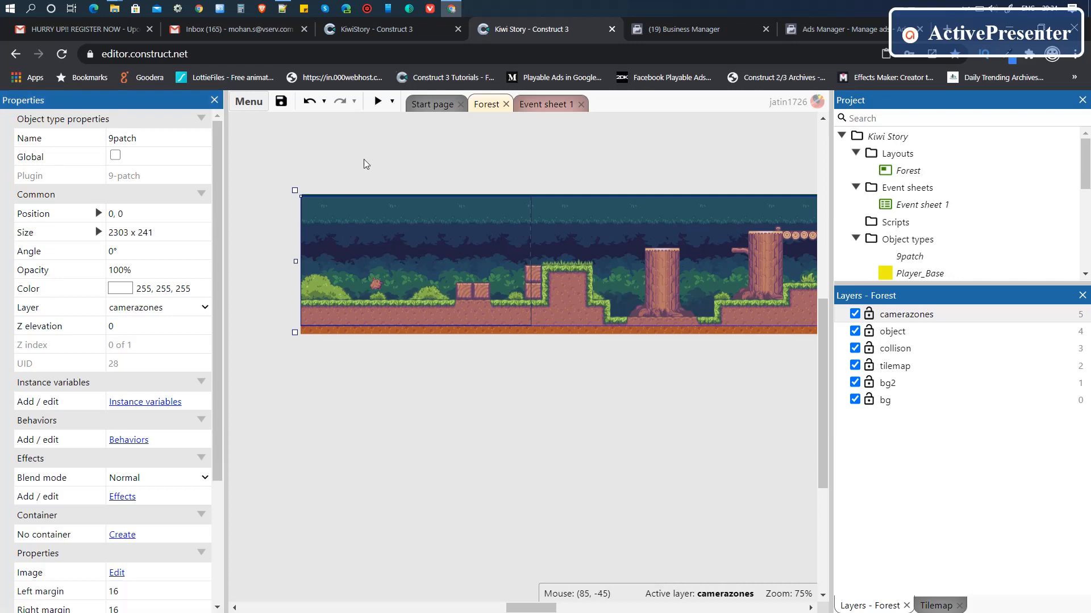
Step: Add a global number variable named CameraZoneUID with initial value 0 to Event sheet 1
left_click(548, 107)
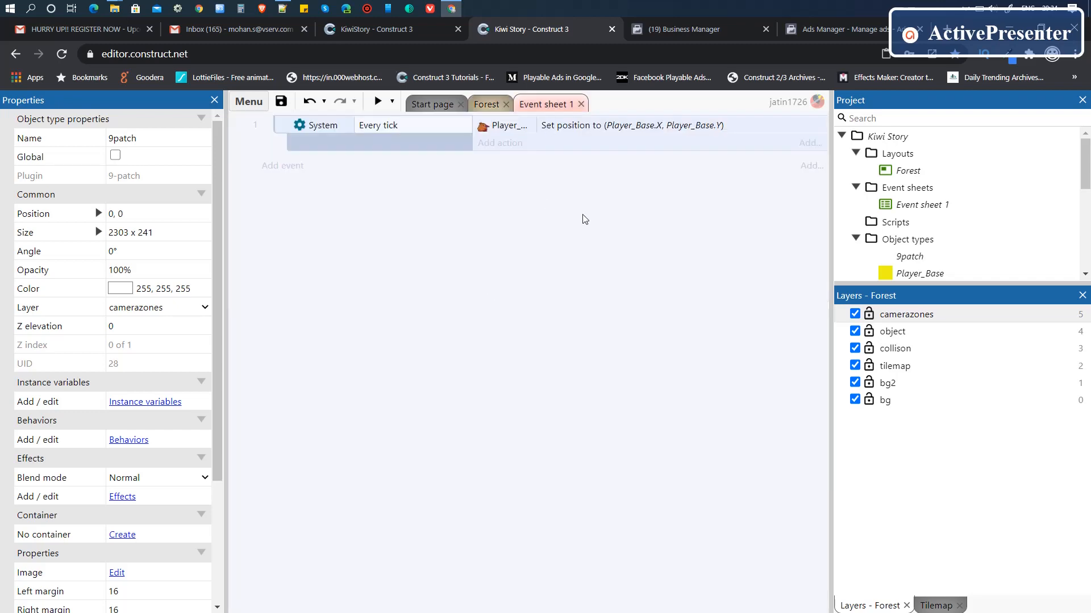
left_click(691, 29)
left_click(565, 33)
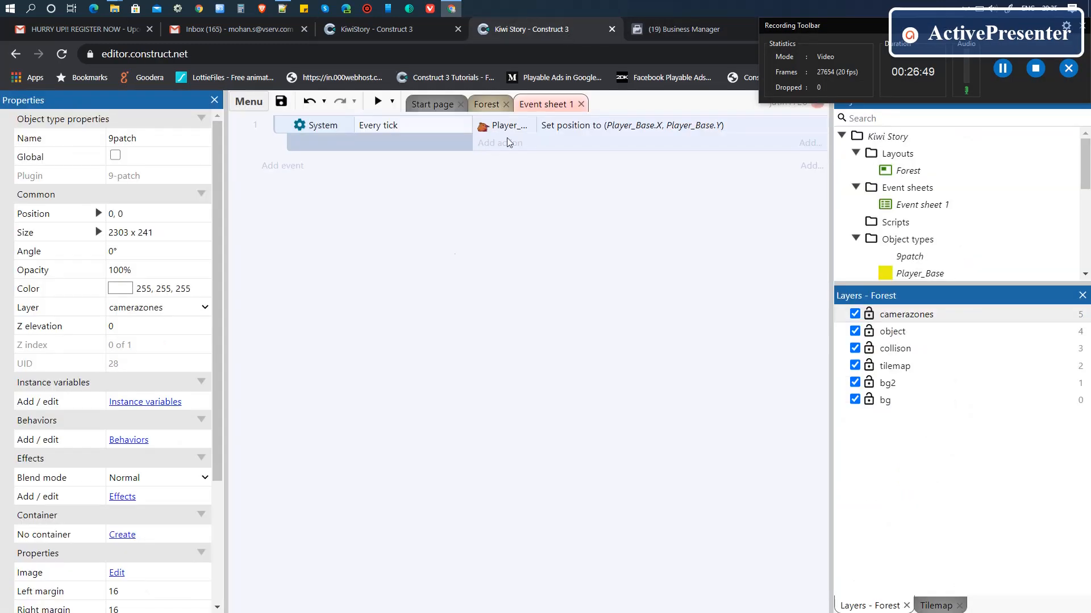
right_click(397, 221)
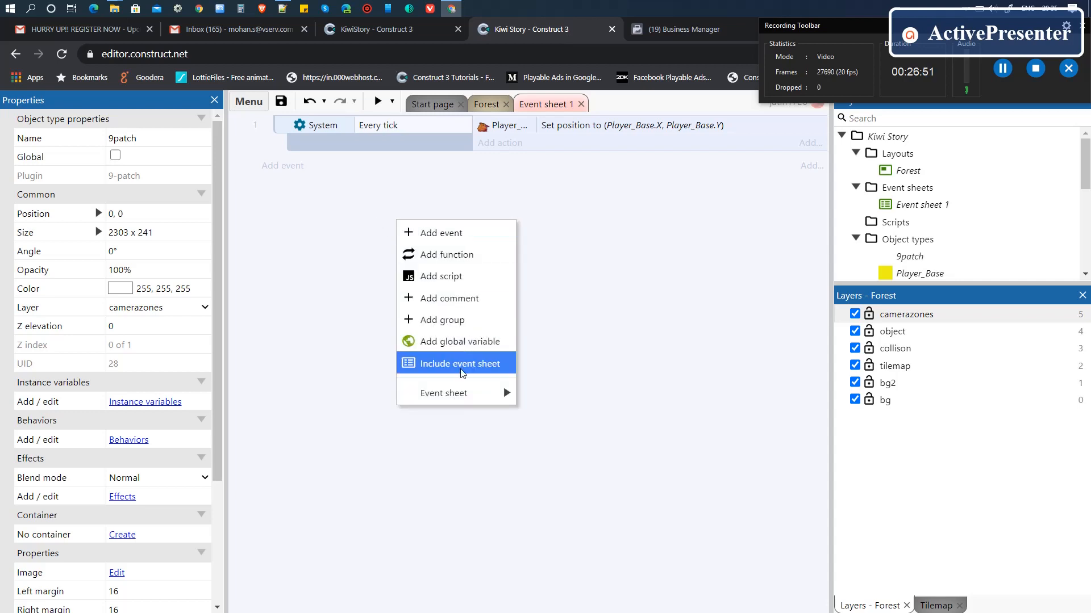
left_click(466, 343)
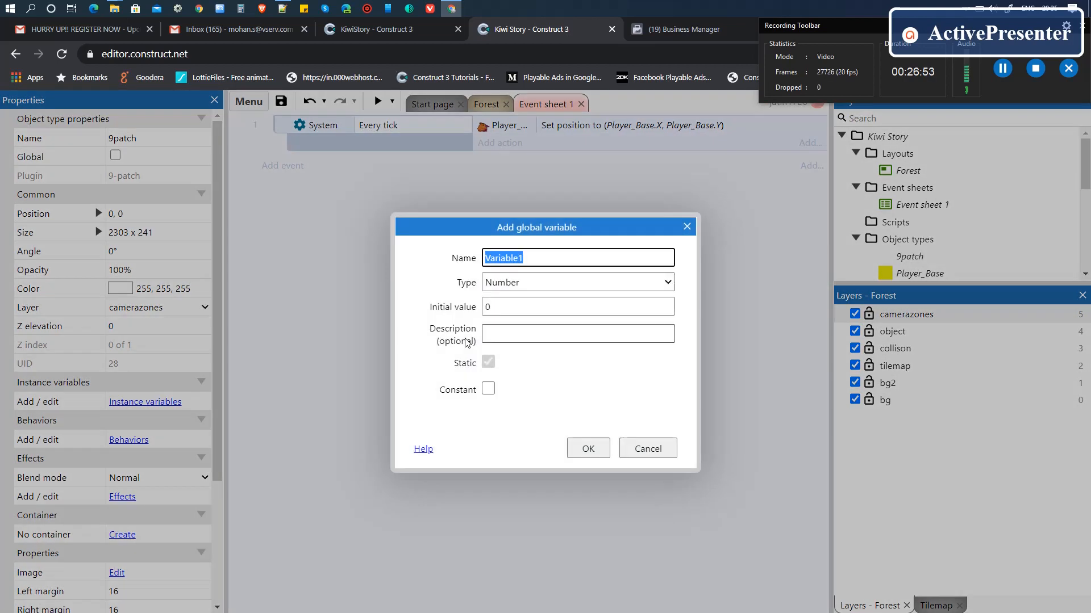
type("CameraZoneU")
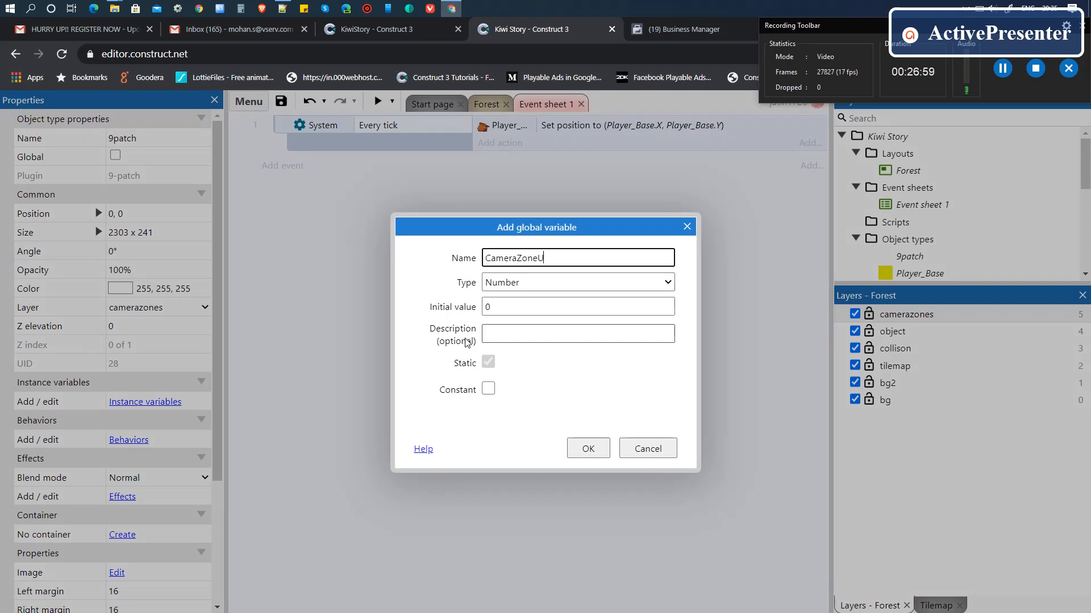
type("ID")
key("Return")
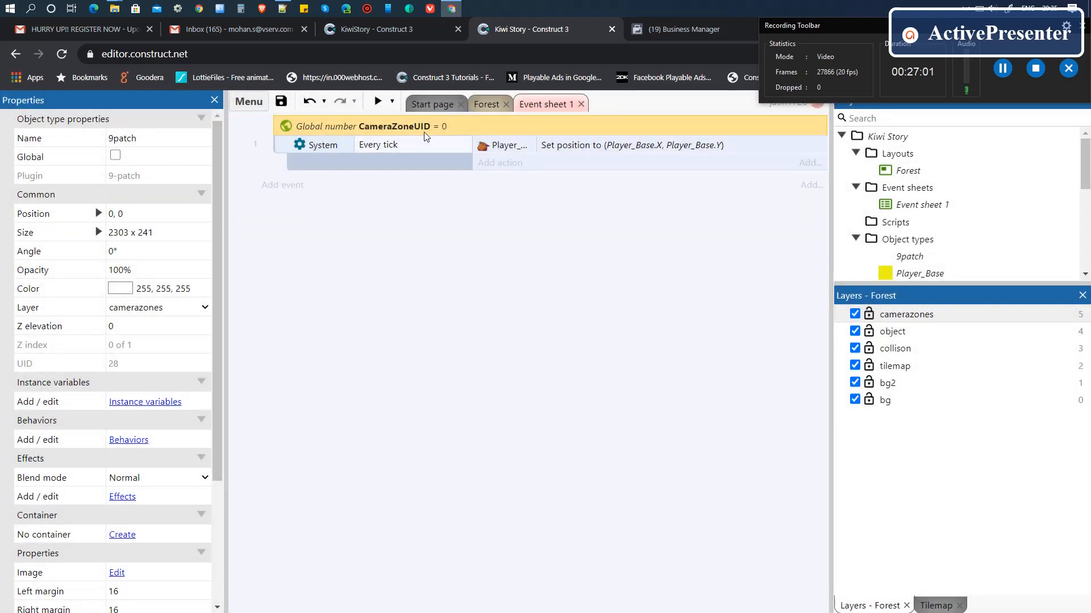
Step: Add an event with the Player_Base condition On collision with another object, using the 9patch as the object
left_click(275, 187)
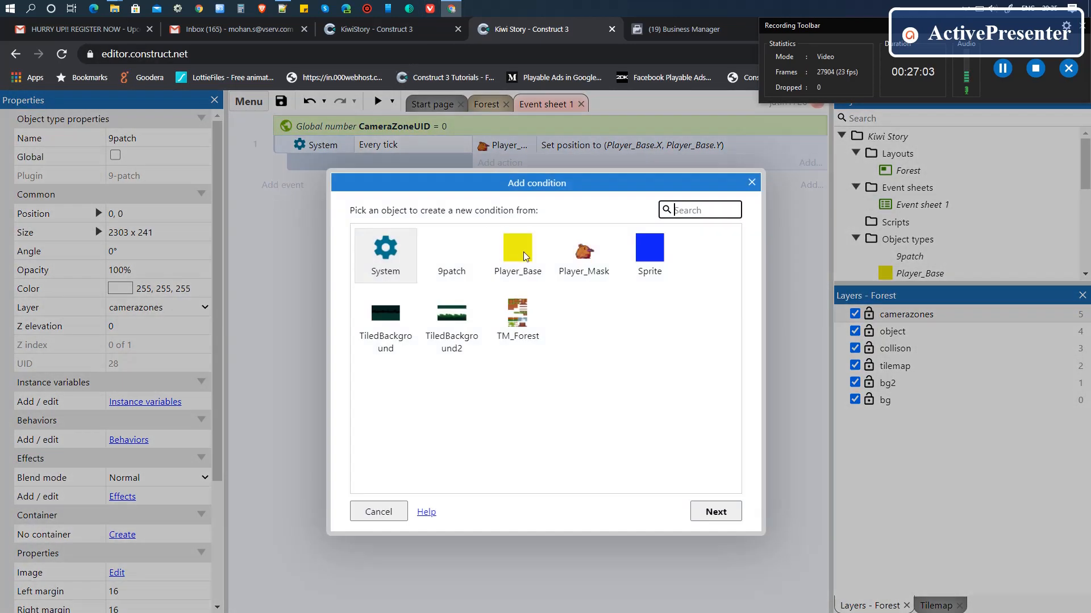
left_click(524, 254)
left_click(720, 510)
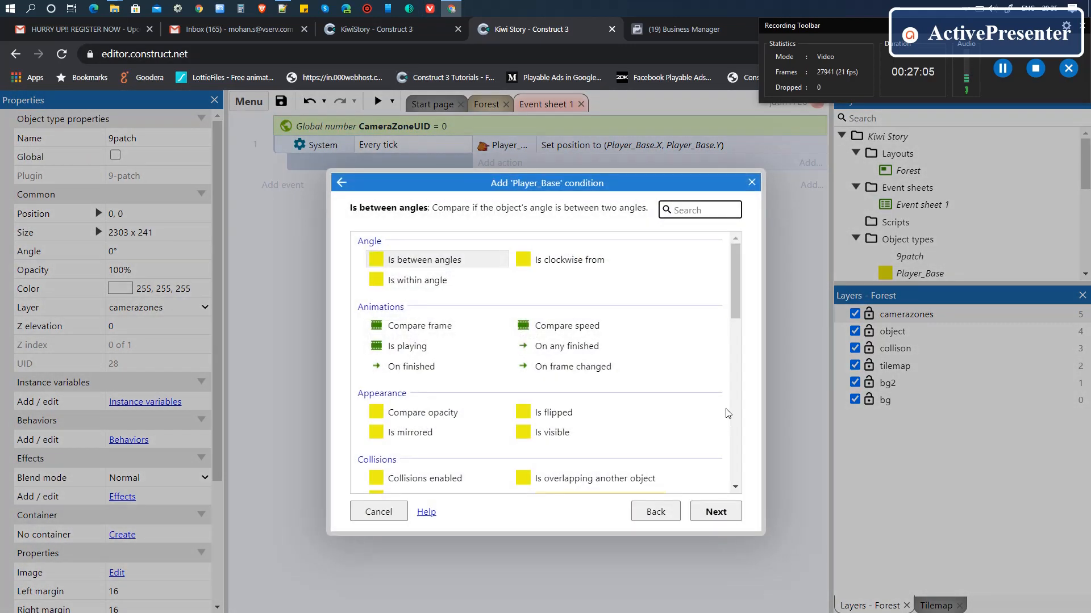
type("col")
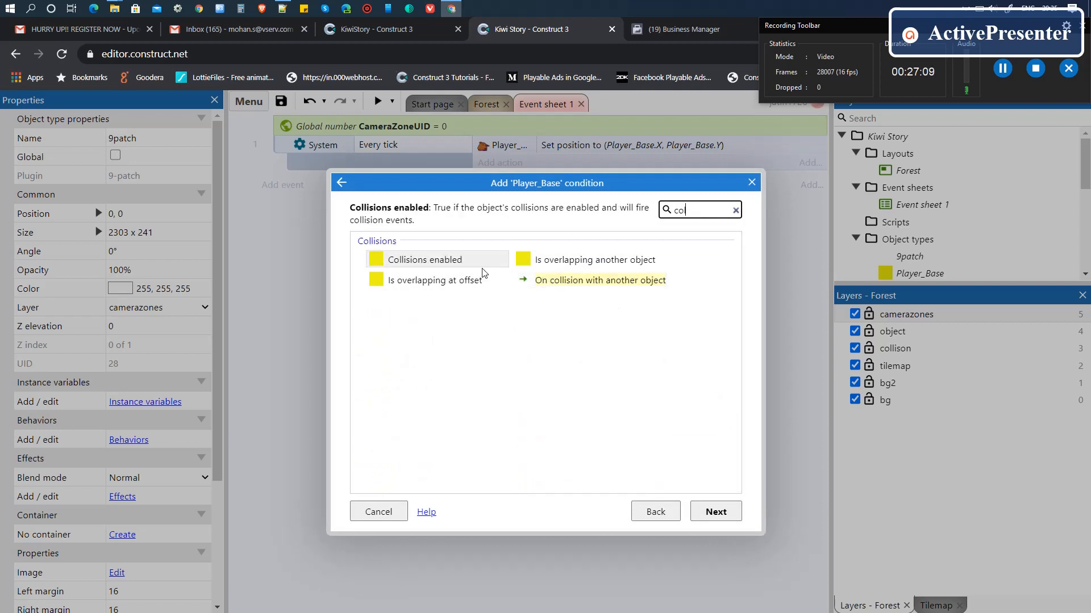
left_click(568, 284)
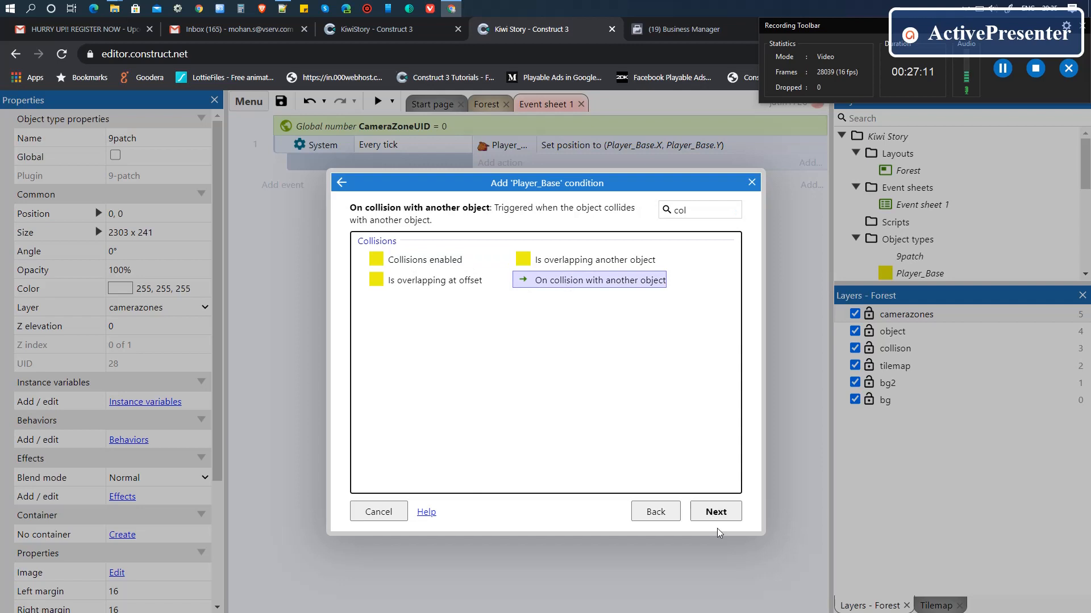
left_click(716, 513)
left_click(599, 323)
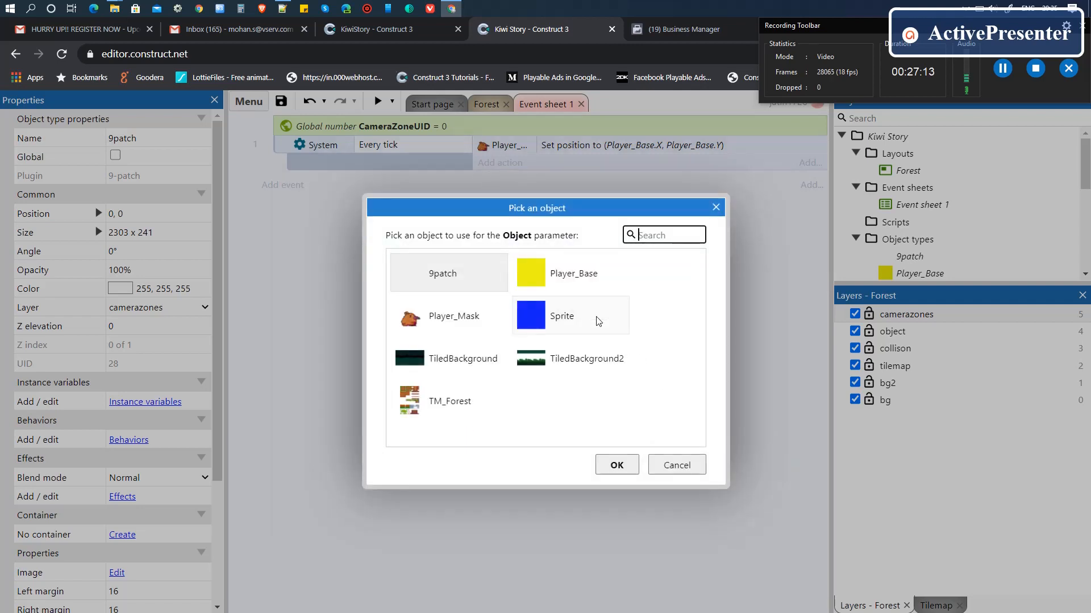
left_click(453, 278)
left_click(607, 468)
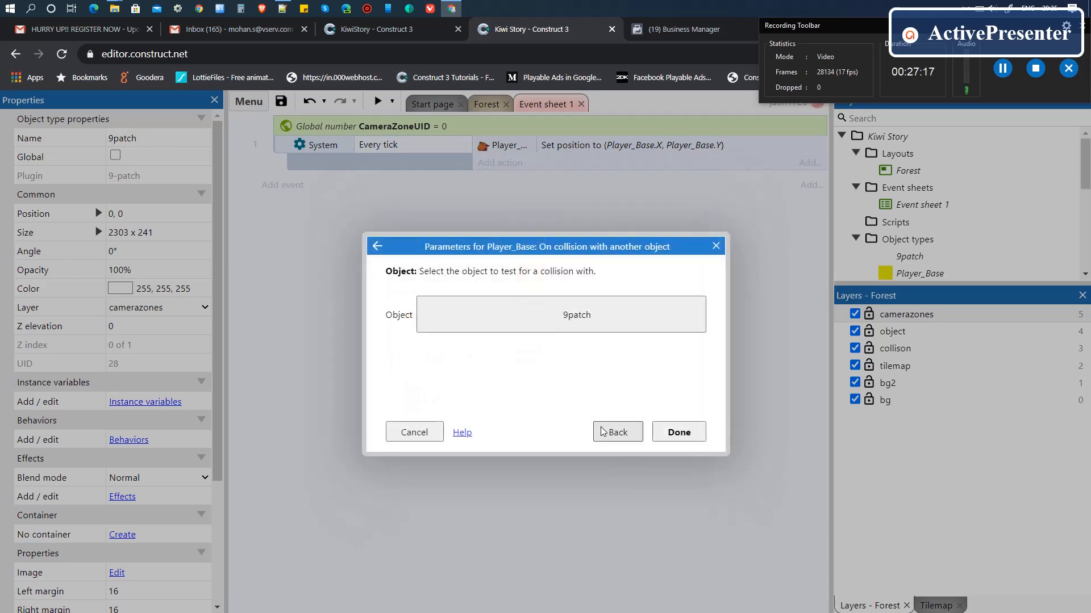
left_click(664, 434)
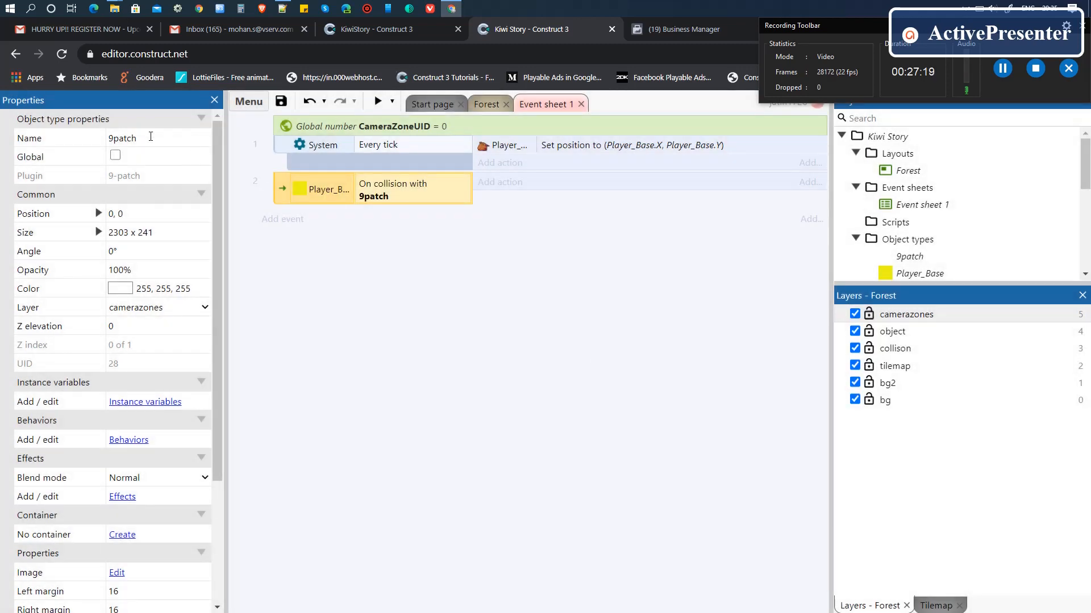
Step: Rename the 9patch object as camerazone
left_click(149, 137)
type("camera")
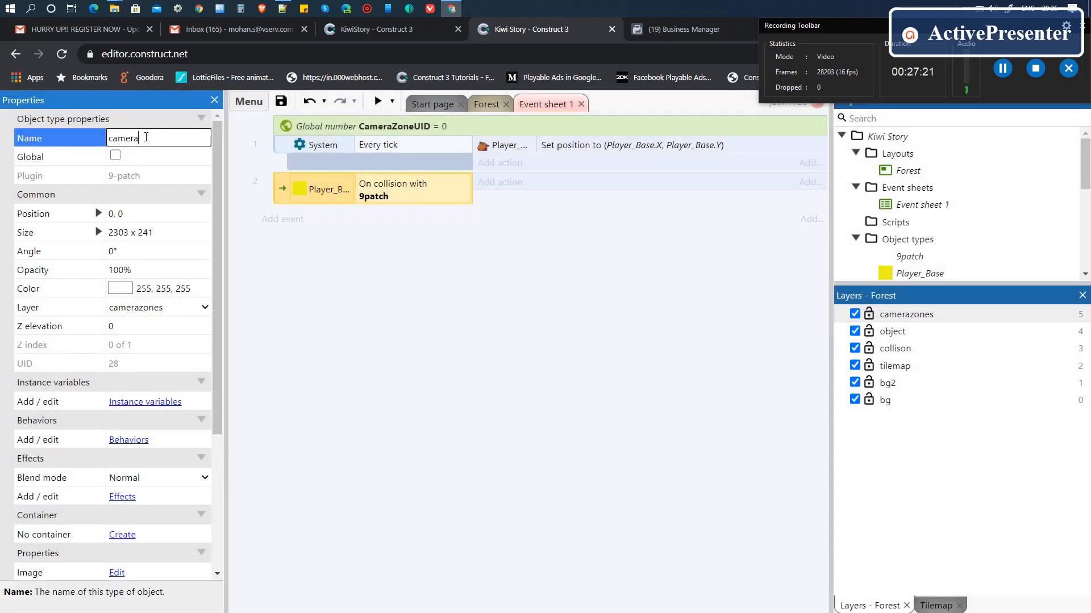
type("zo")
type("ine")
key("BackSpace")
key("BackSpace")
type("ne")
key("Tab")
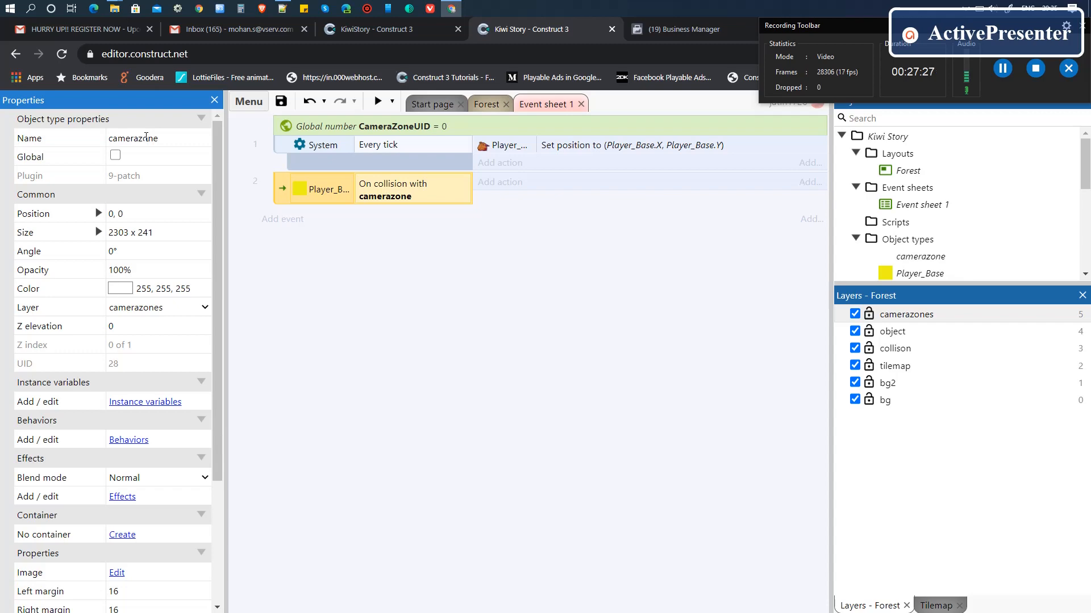
Step: Start a System Set value action for the CameraZoneUID variable in the Player_Base collision event
left_click(508, 183)
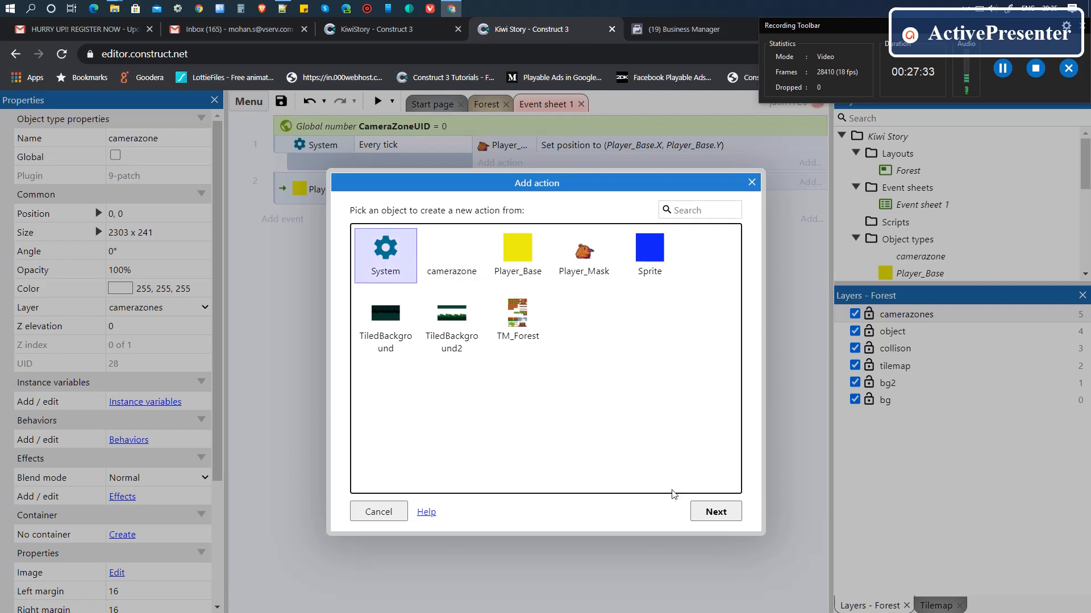
left_click(732, 514)
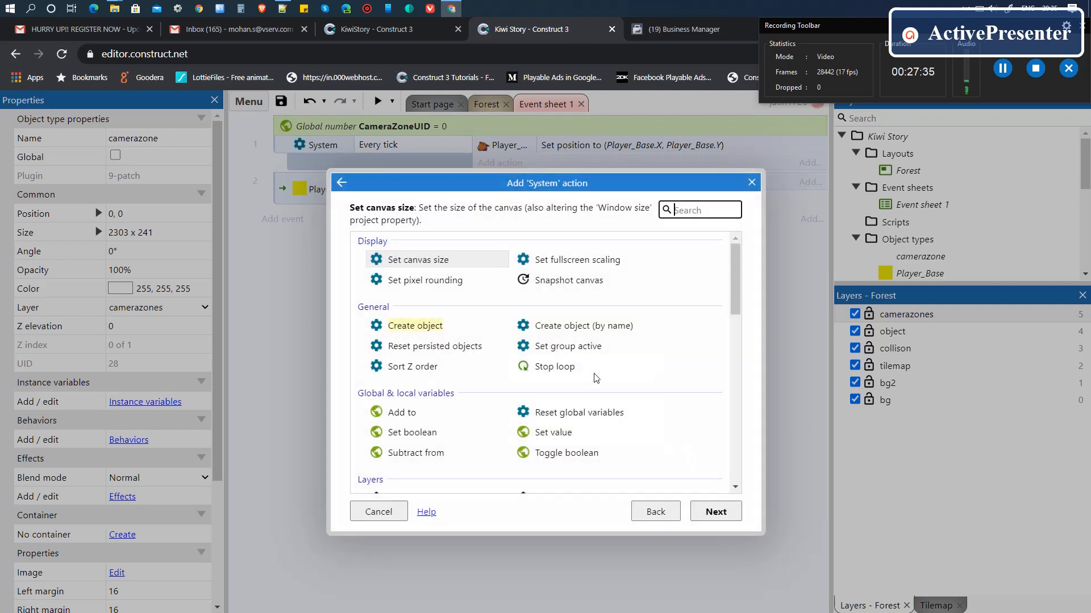
left_click(548, 434)
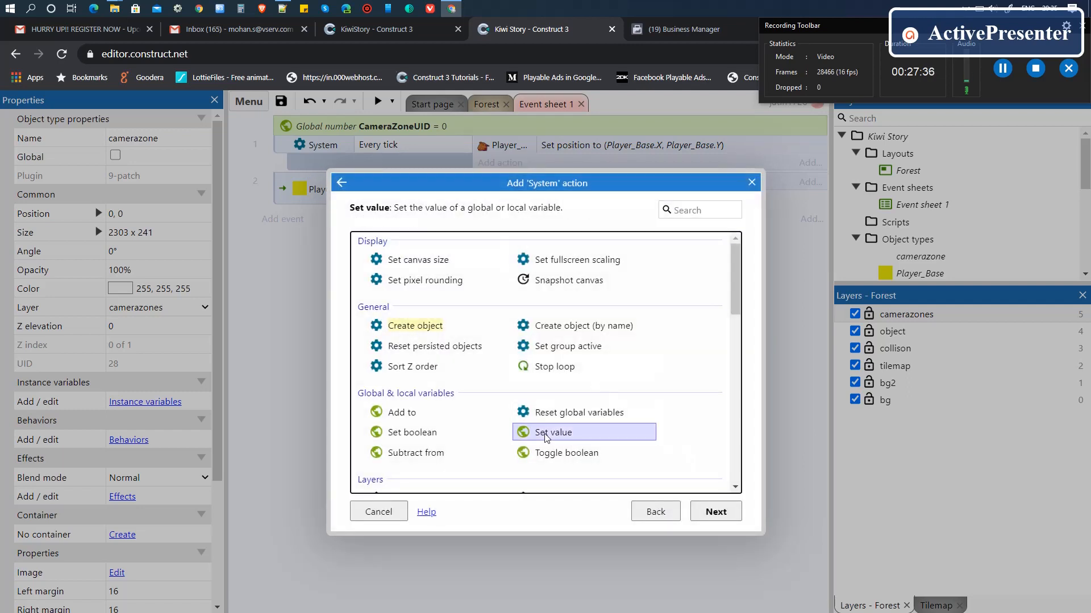
left_click(720, 518)
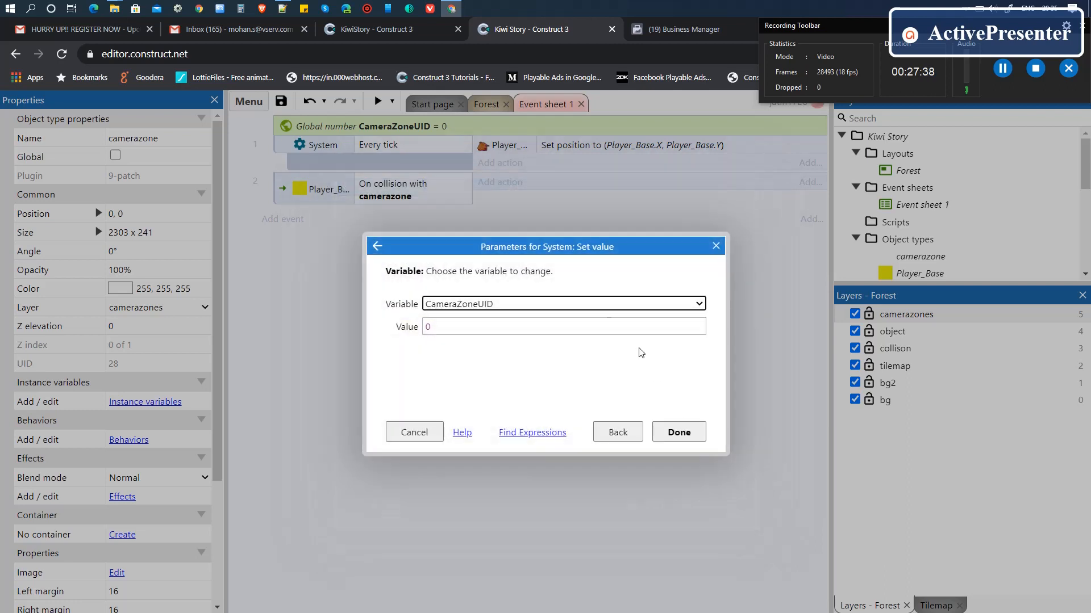
Step: Set the value stored in CameraZoneUID to CameraZone.UID and finish the Player_Base collision action
left_click(456, 326)
key("BackSpace")
type("ca")
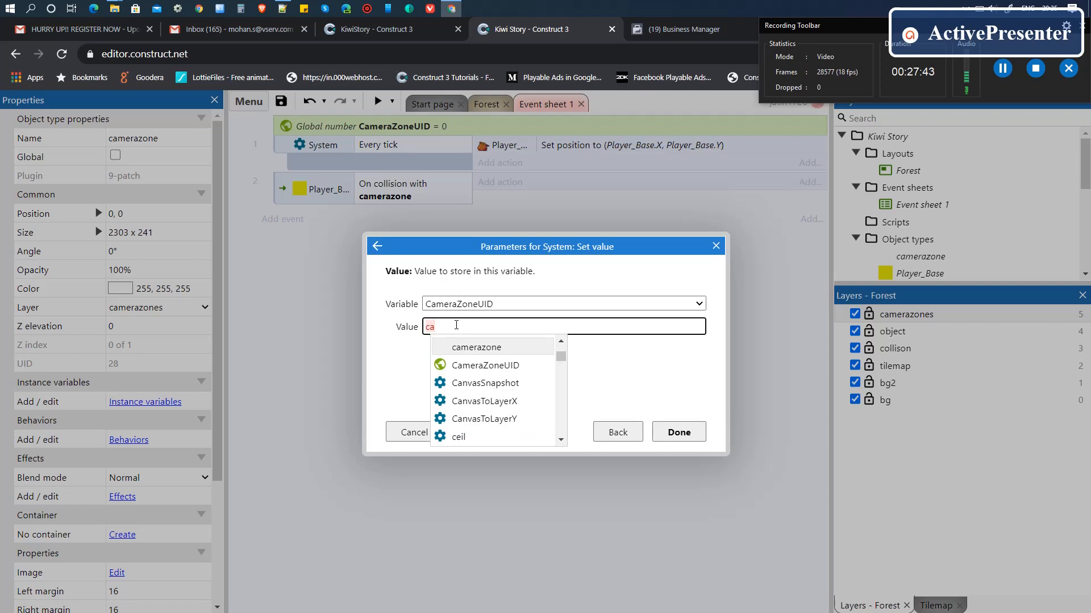
key("Down")
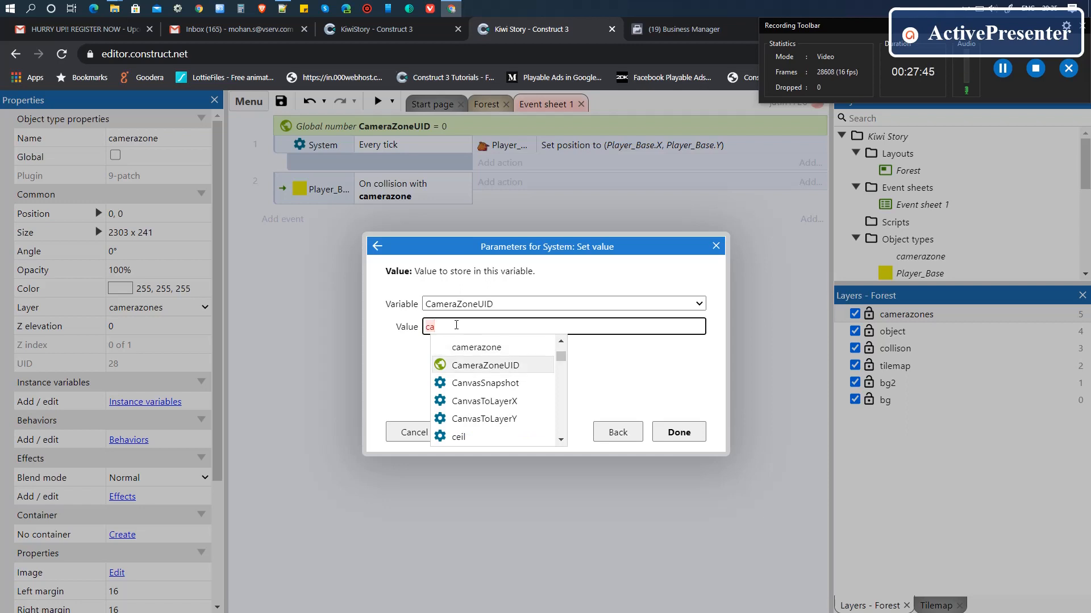
key("Return")
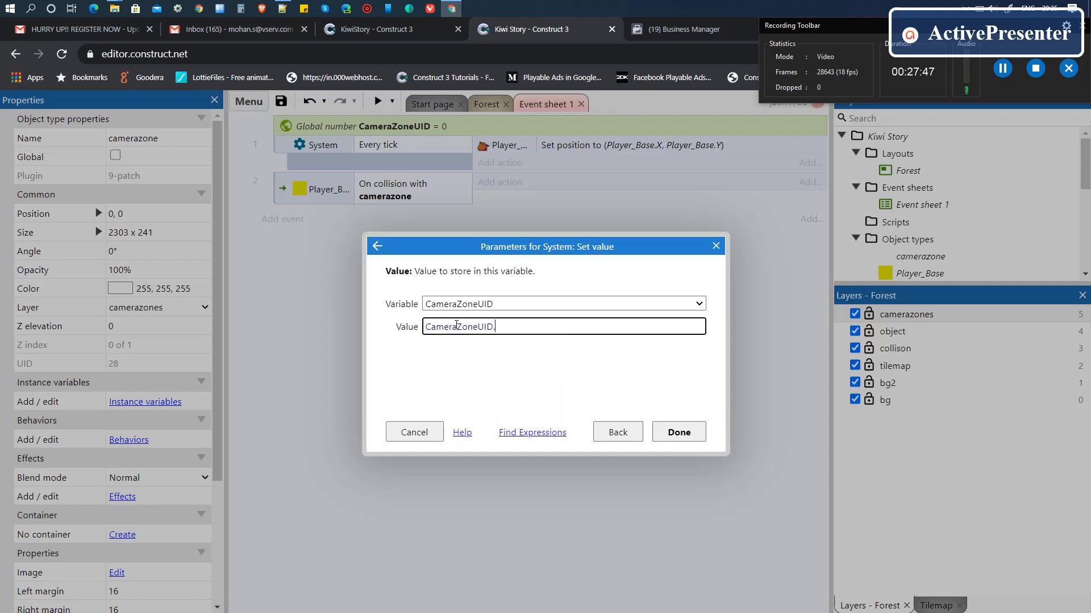
type(".u.")
left_click(528, 327)
key("BackSpace")
key("BackSpace")
key("BackSpace")
key("BackSpace")
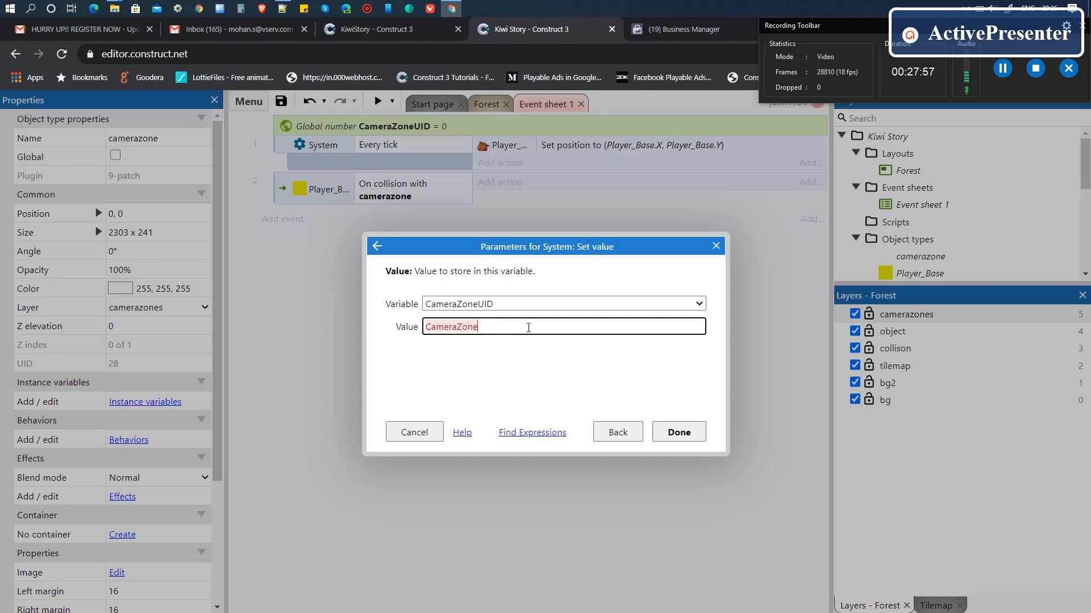
type(".ui")
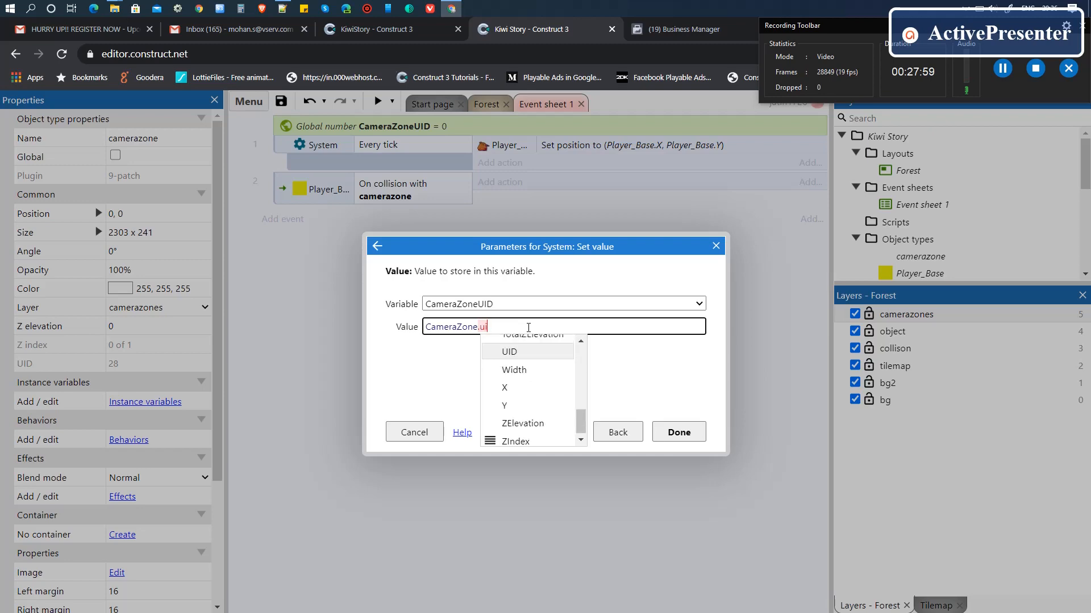
type("d")
key("Return")
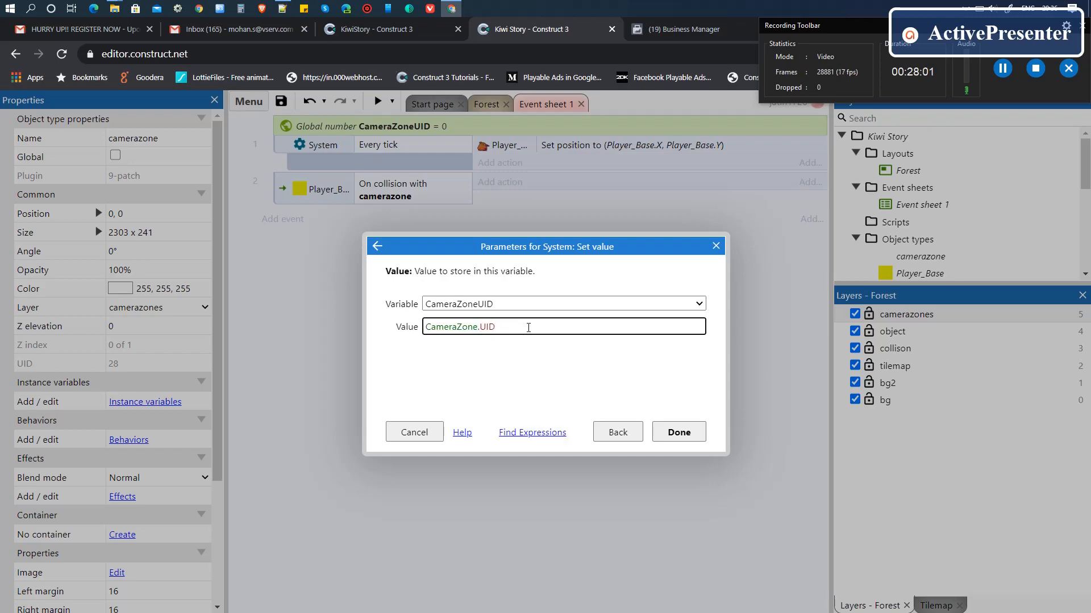
left_click(677, 433)
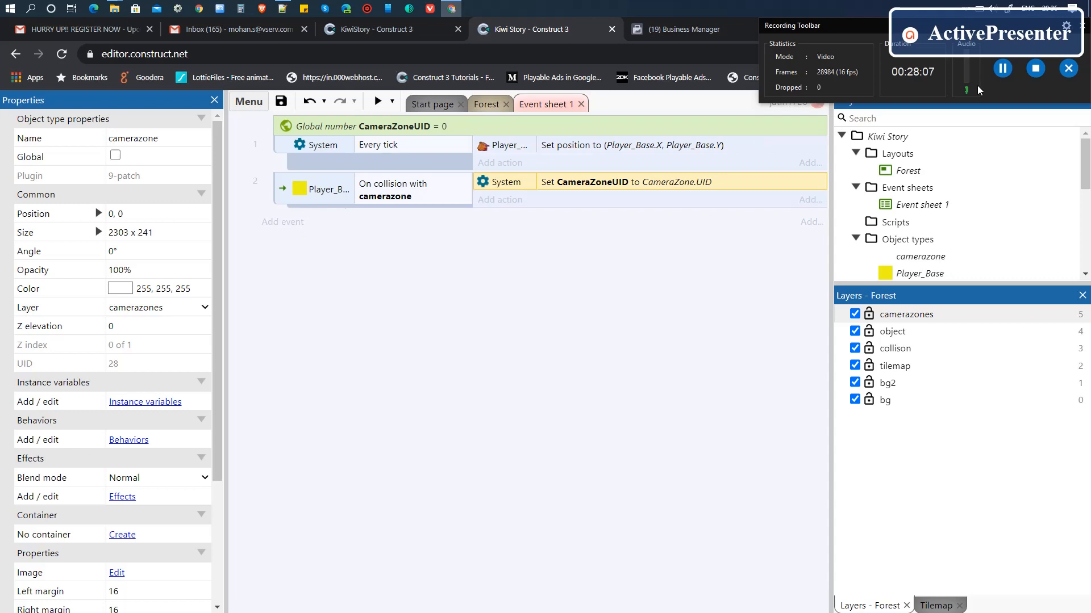
left_click(476, 245)
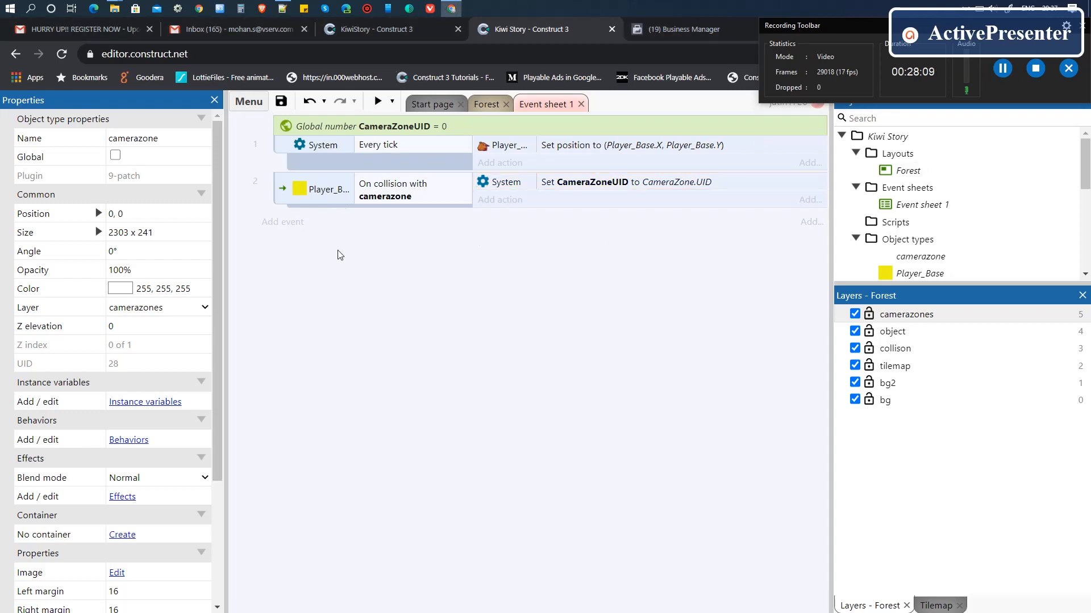
Step: Add an event with the camerazone condition Pick by unique ID, using CameraZoneUID as the unique ID
left_click(295, 226)
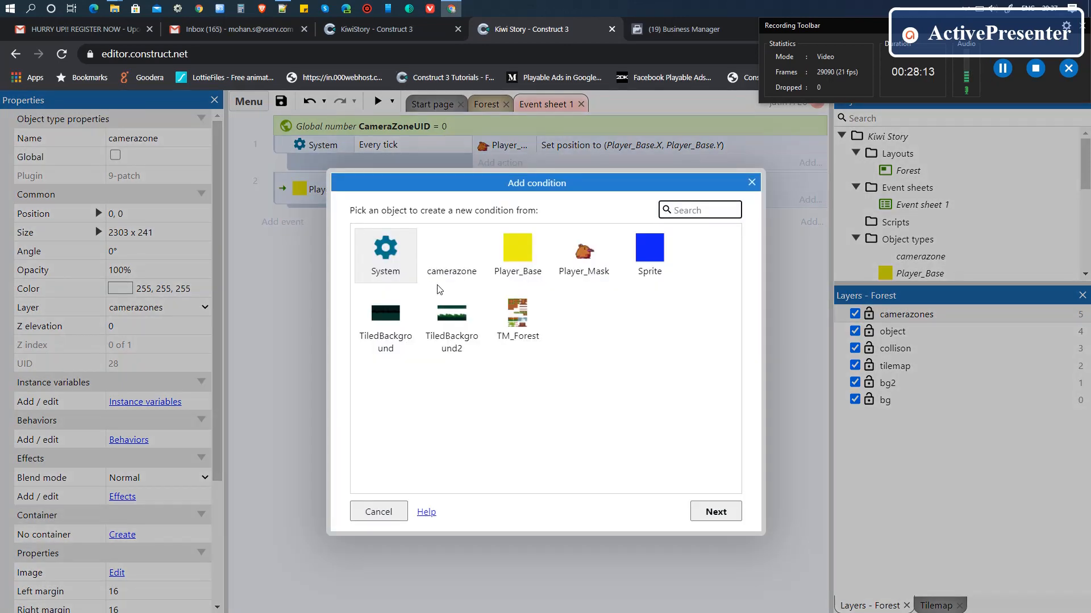
left_click(463, 254)
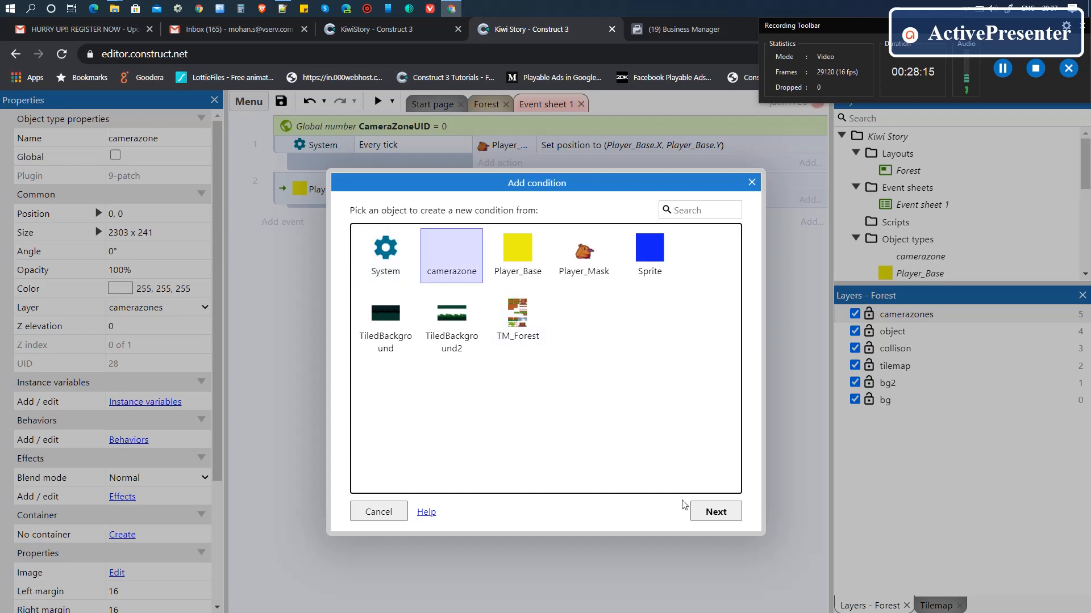
left_click(707, 511)
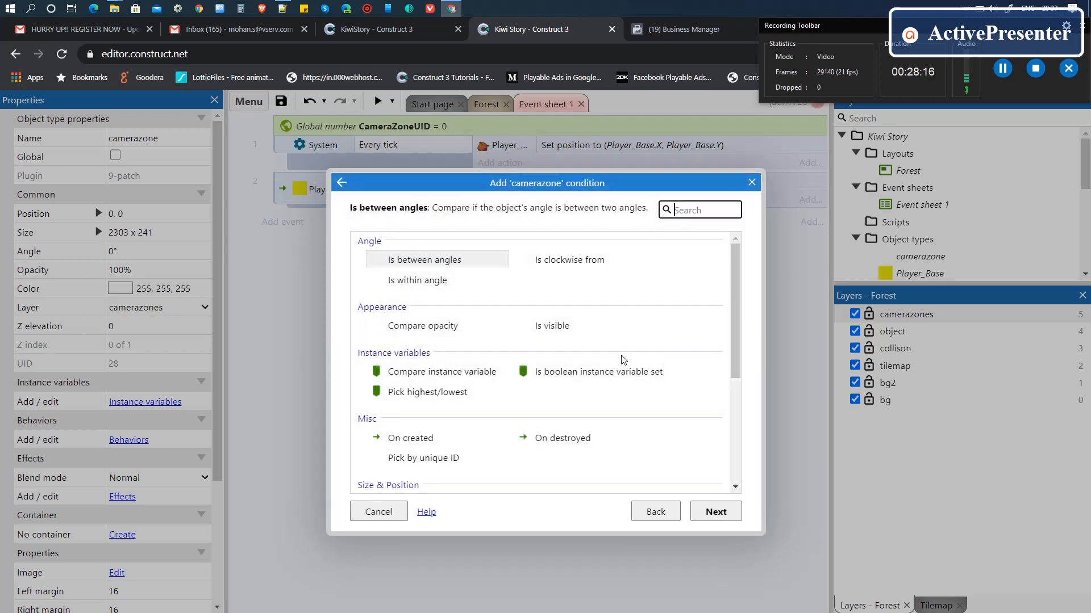
left_click(444, 458)
left_click(714, 511)
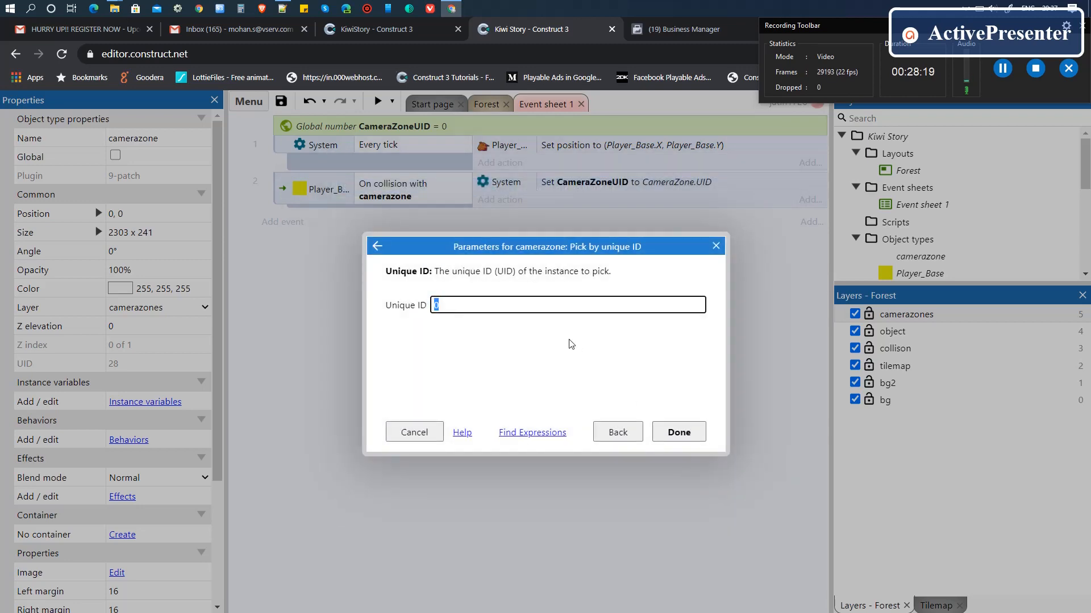
type("ca")
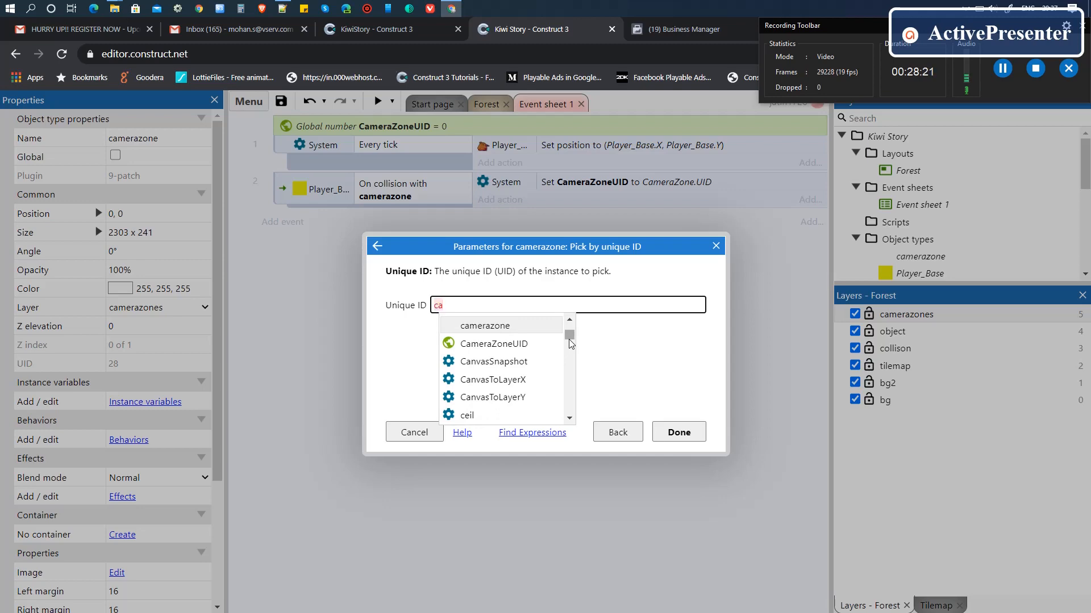
key("Return")
key("Return")
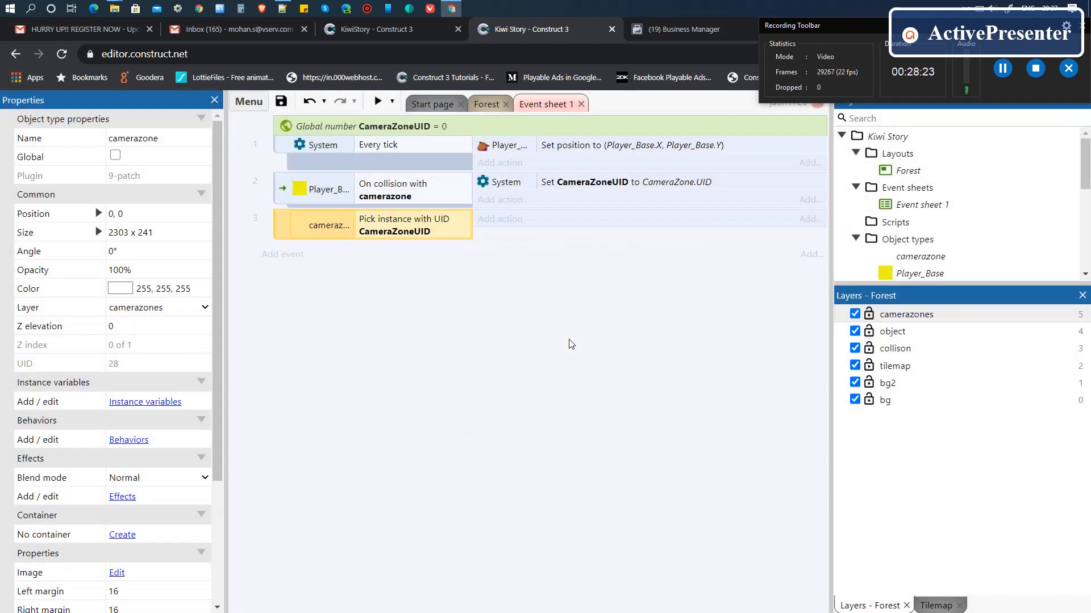
Step: Start a System Scroll to position action in the camerazone unique ID event
left_click(493, 219)
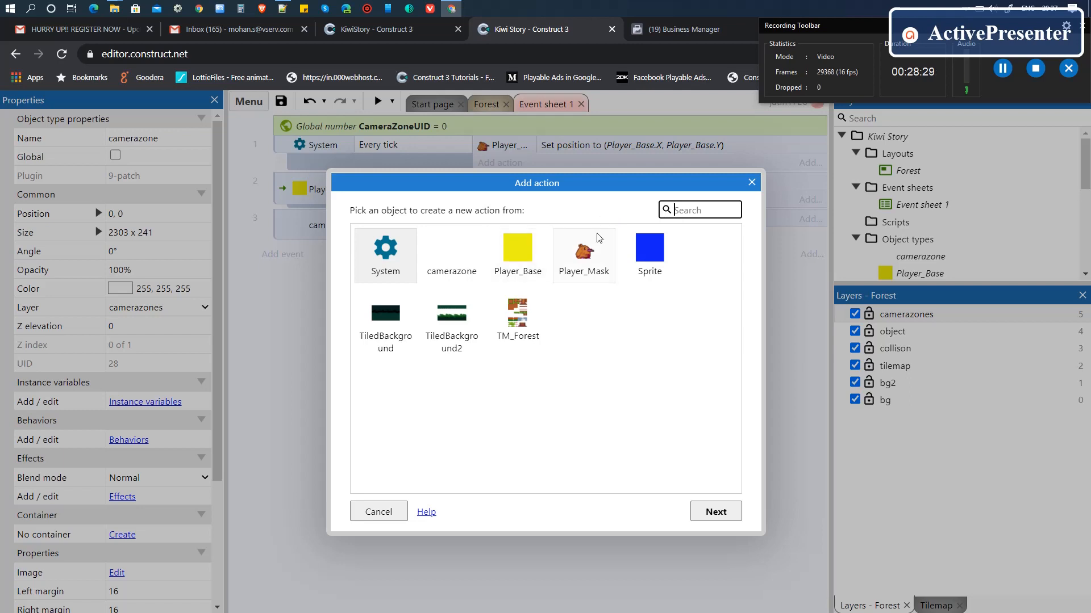
left_click(463, 250)
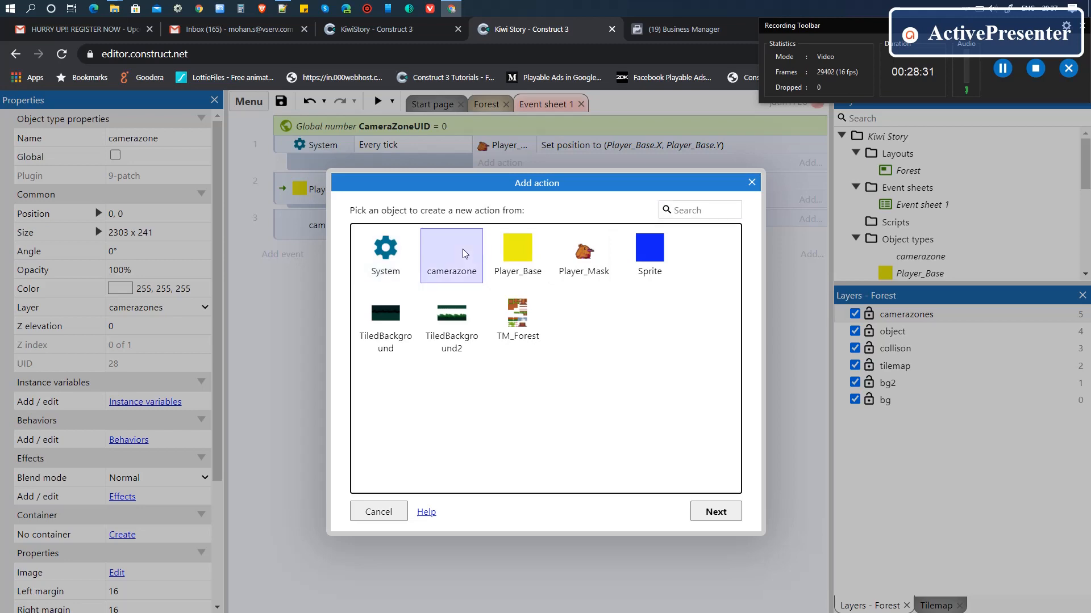
left_click(389, 248)
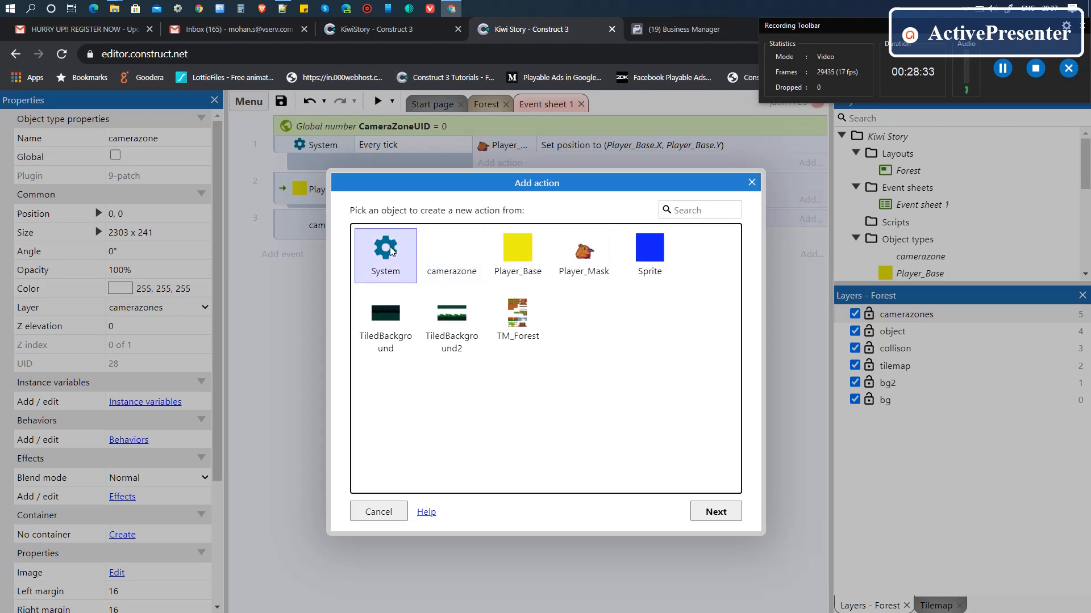
left_click(715, 511)
type("sc")
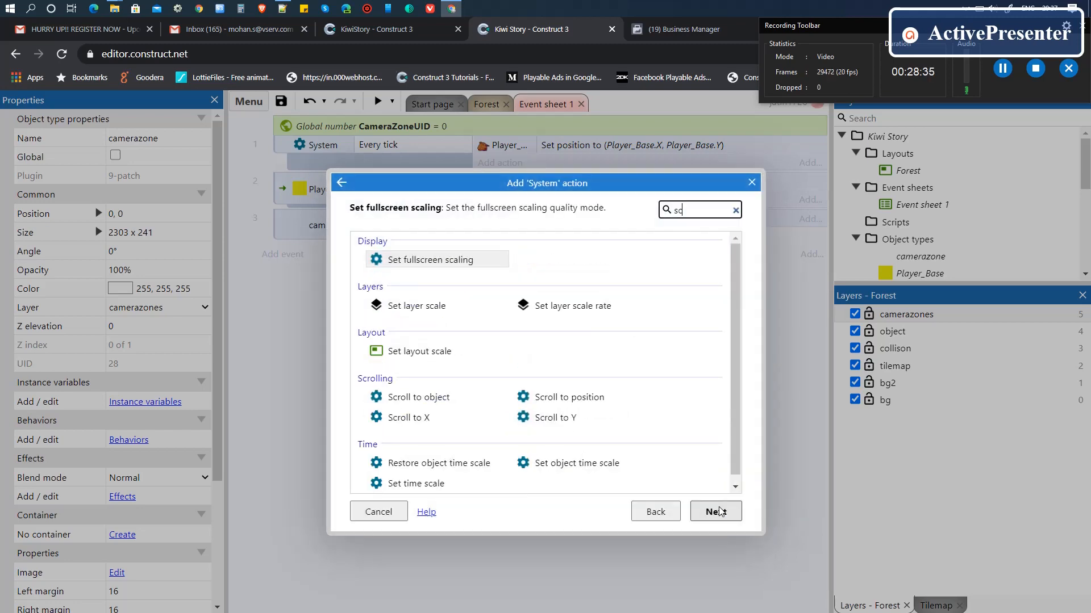
type("r")
left_click(580, 306)
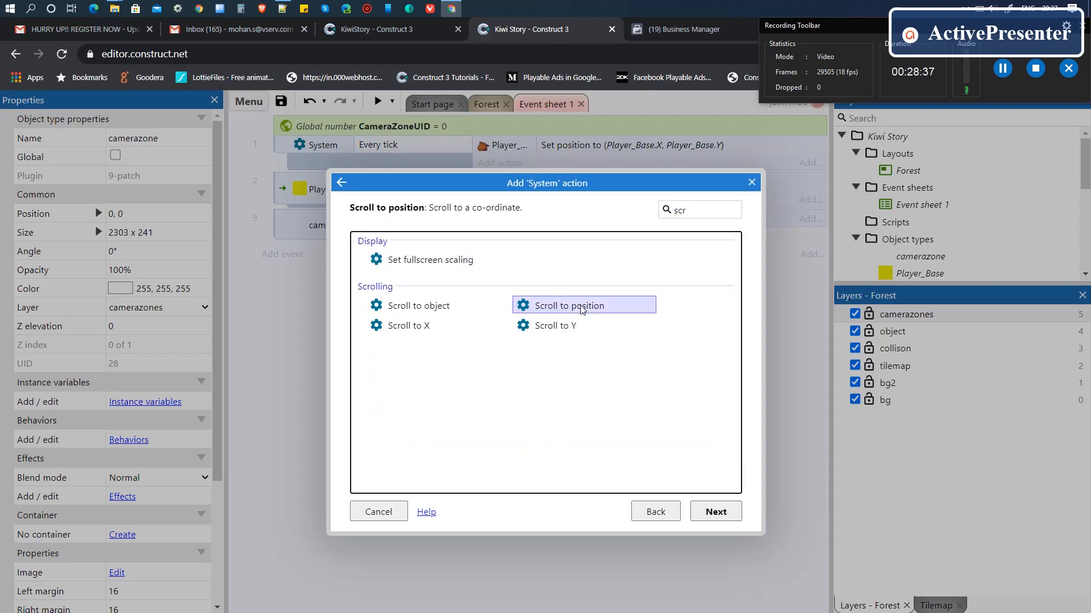
left_click(710, 513)
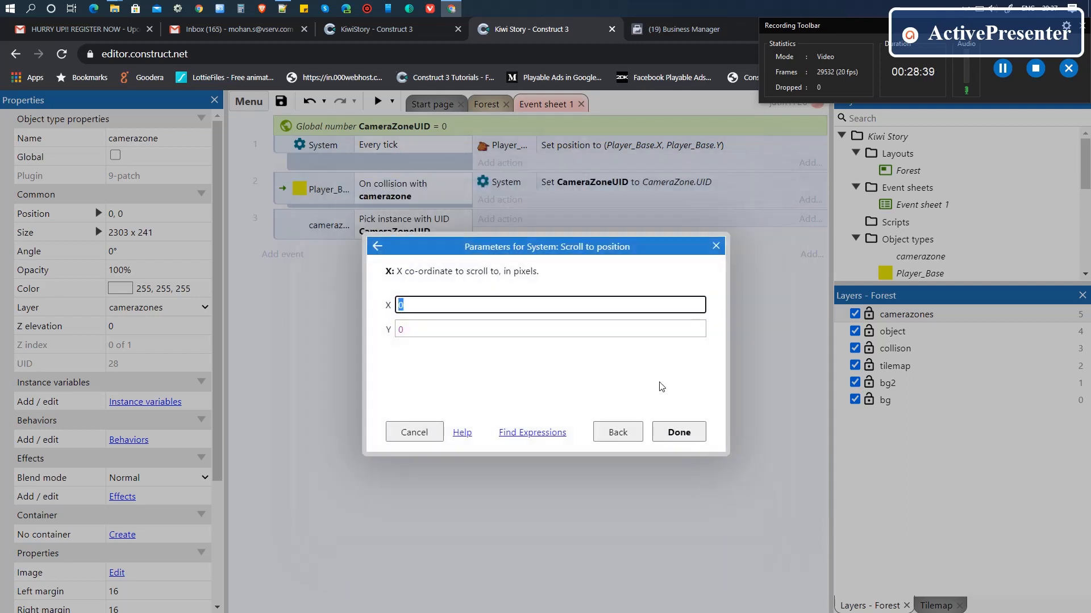
Step: Begin the scroll X coordinate with a clamp function on Player_Base.X, using camerazone.X+213 as the lower bound
type("clamp")
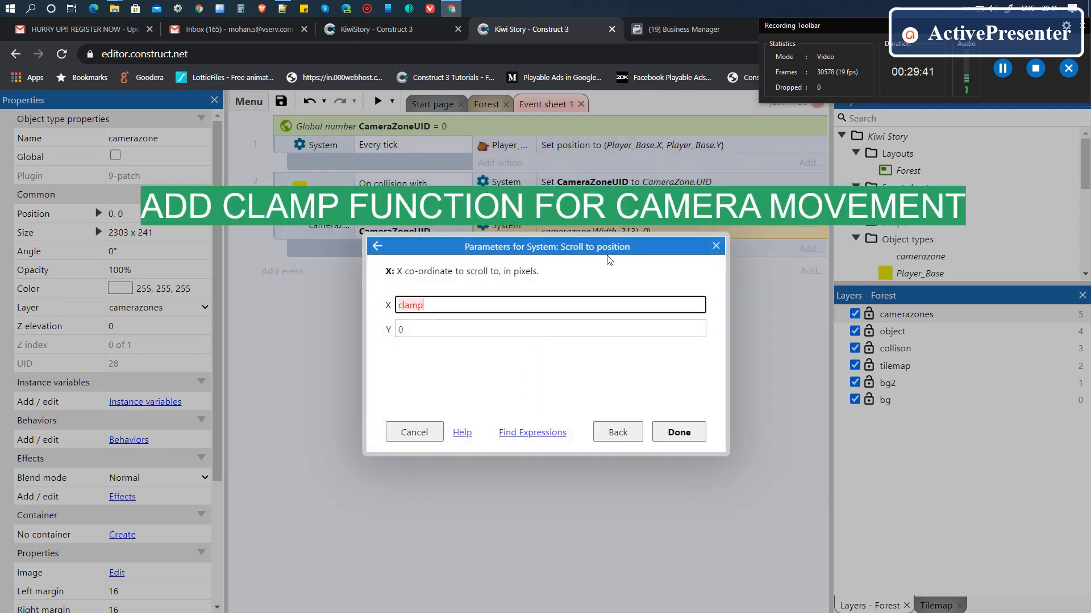
type("(")
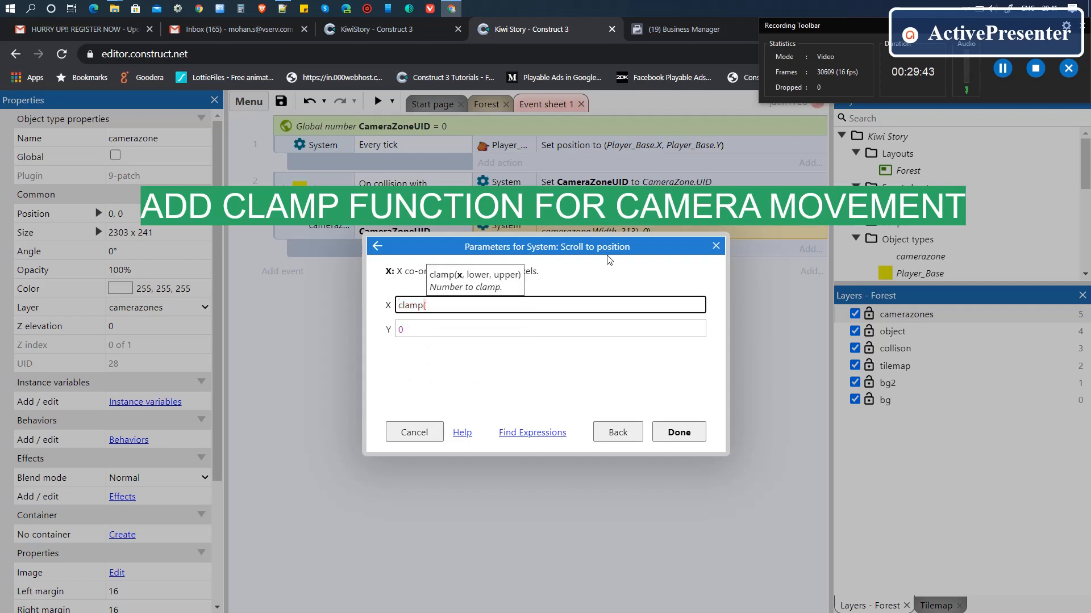
type("Player_Base")
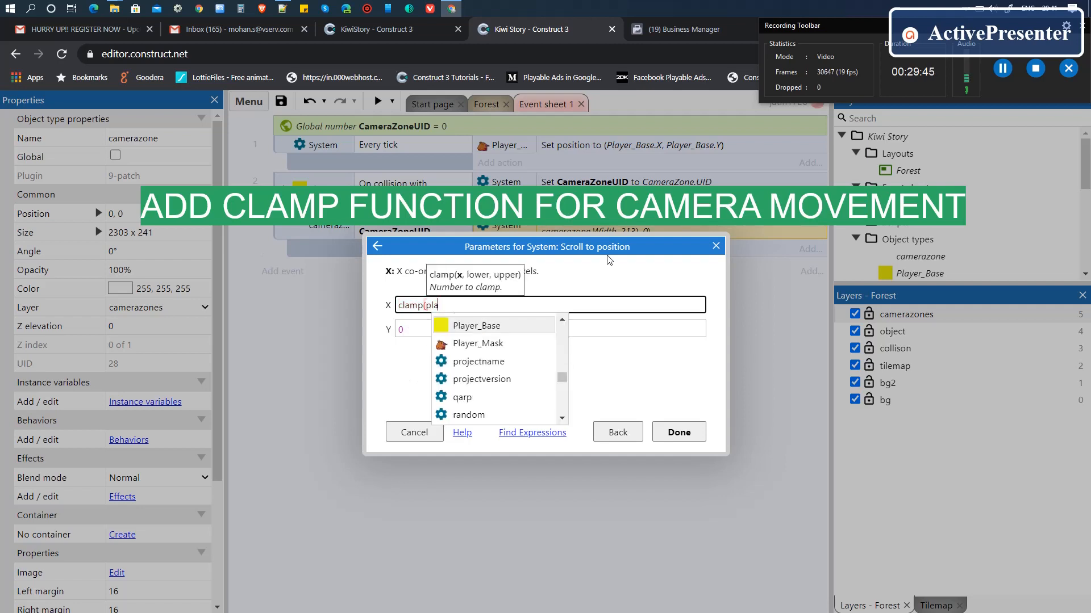
type(".X")
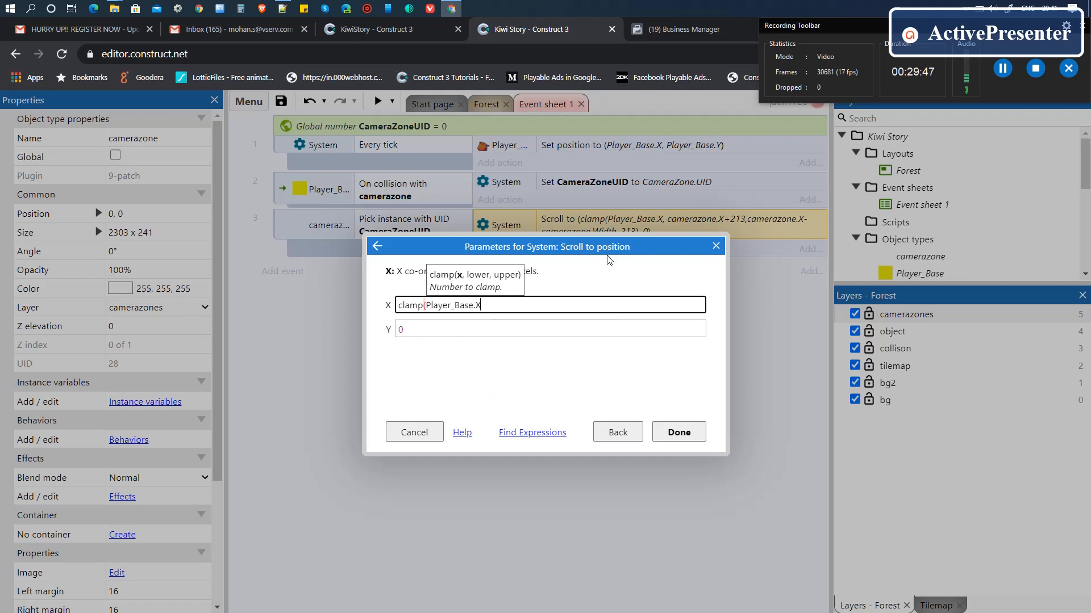
type(",")
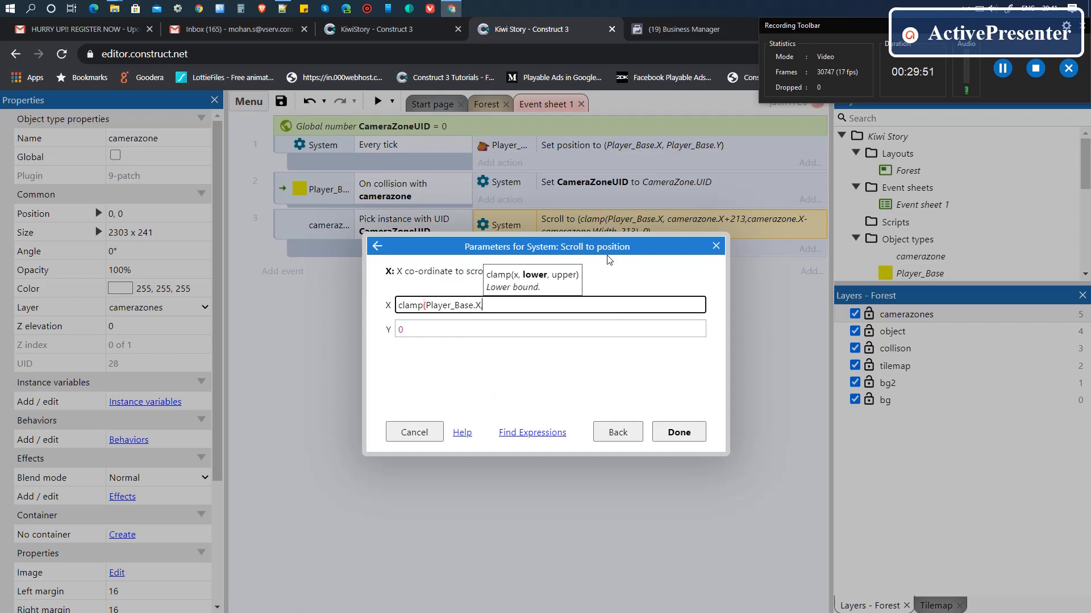
type("camer")
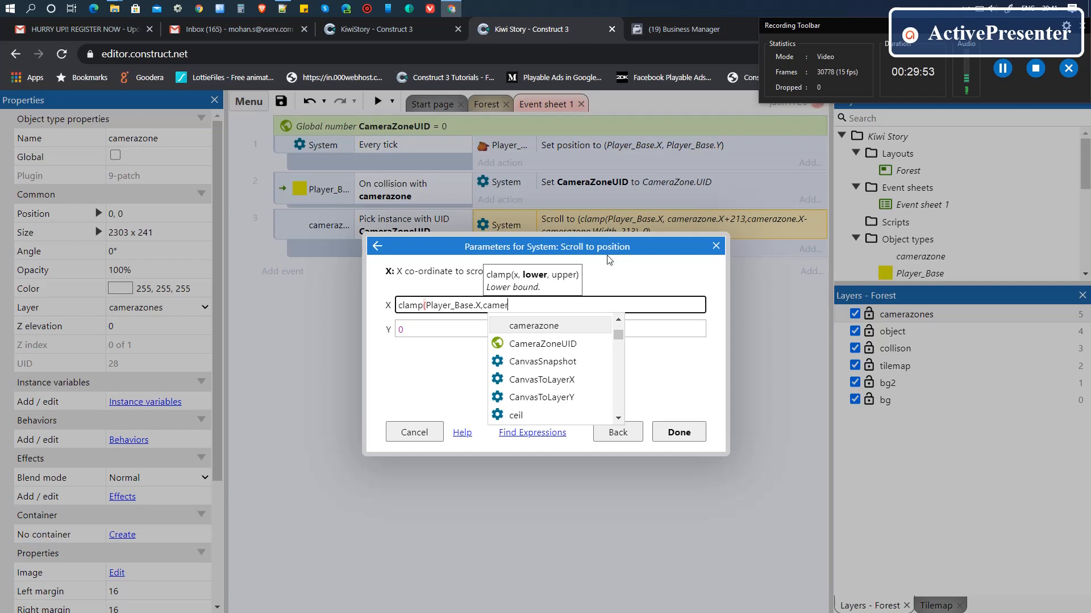
key("Tab")
type(".x")
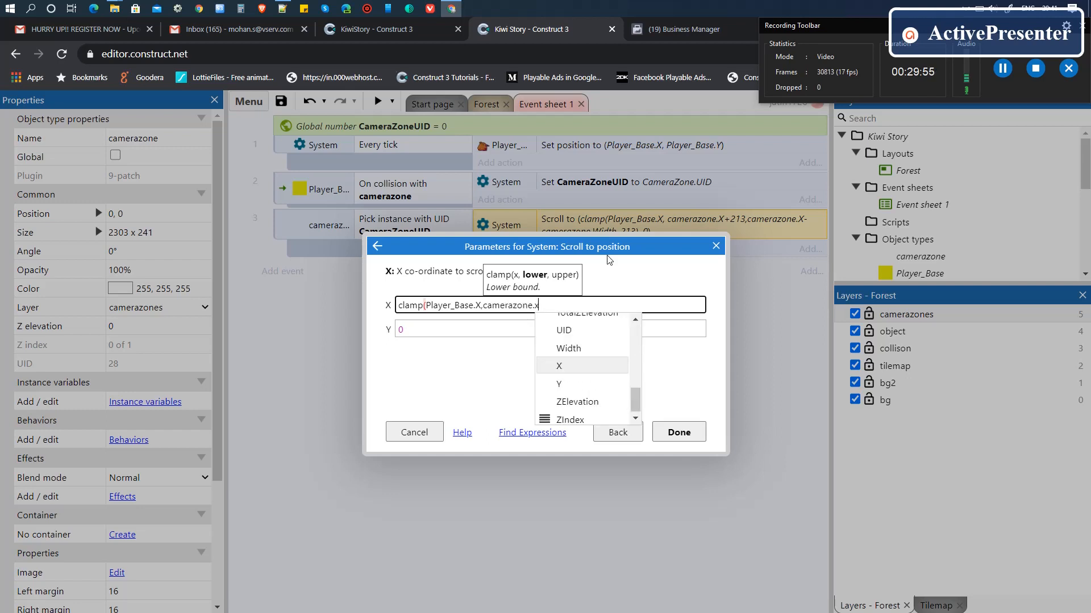
key("Tab")
type("+2")
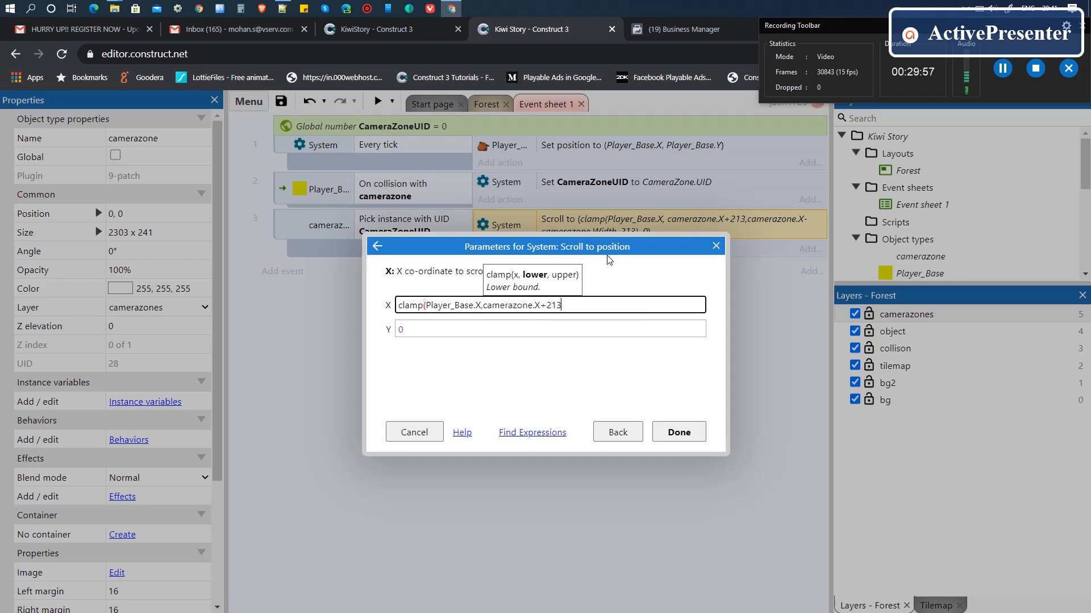
type("13,")
Step: Complete the scroll X clamp with camerazone.X+camerazone.Width-213 as the upper bound and save the Scroll to position action
type("camer")
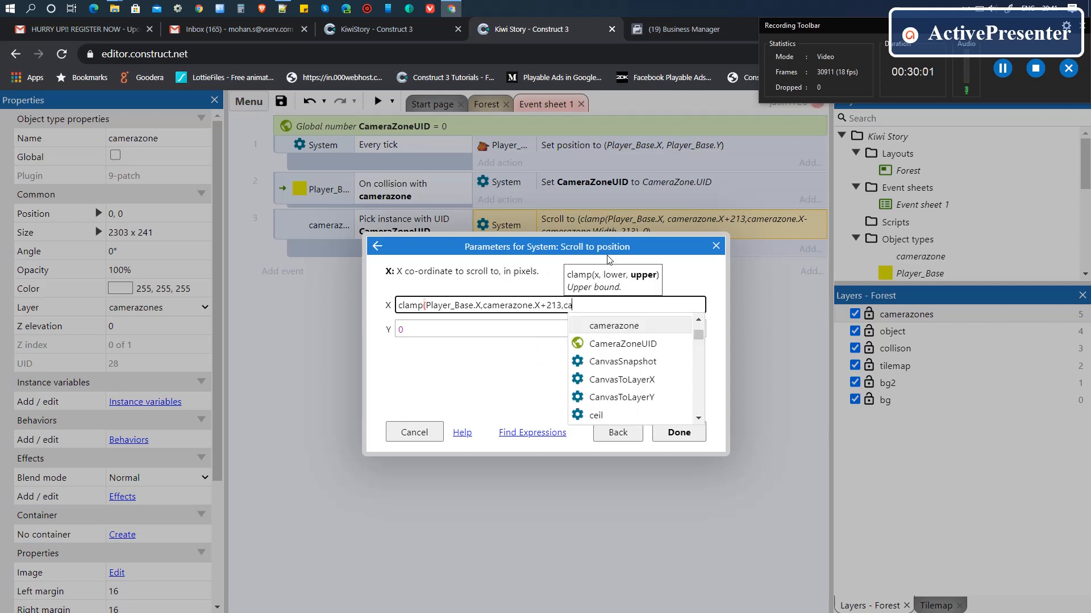
key("Tab")
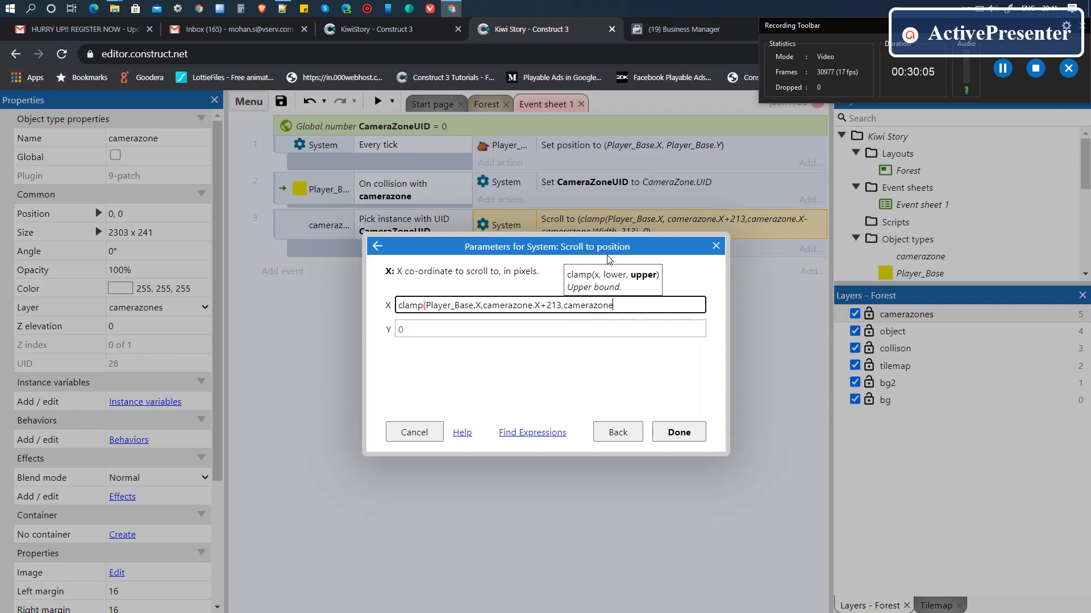
type(".x")
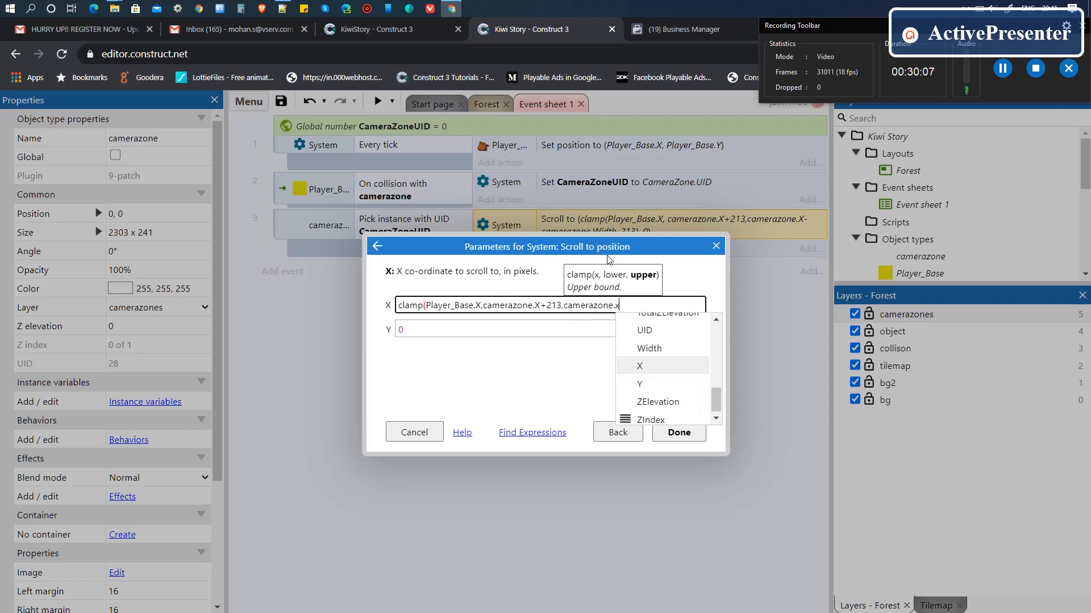
key("Return")
type("+")
type("camer")
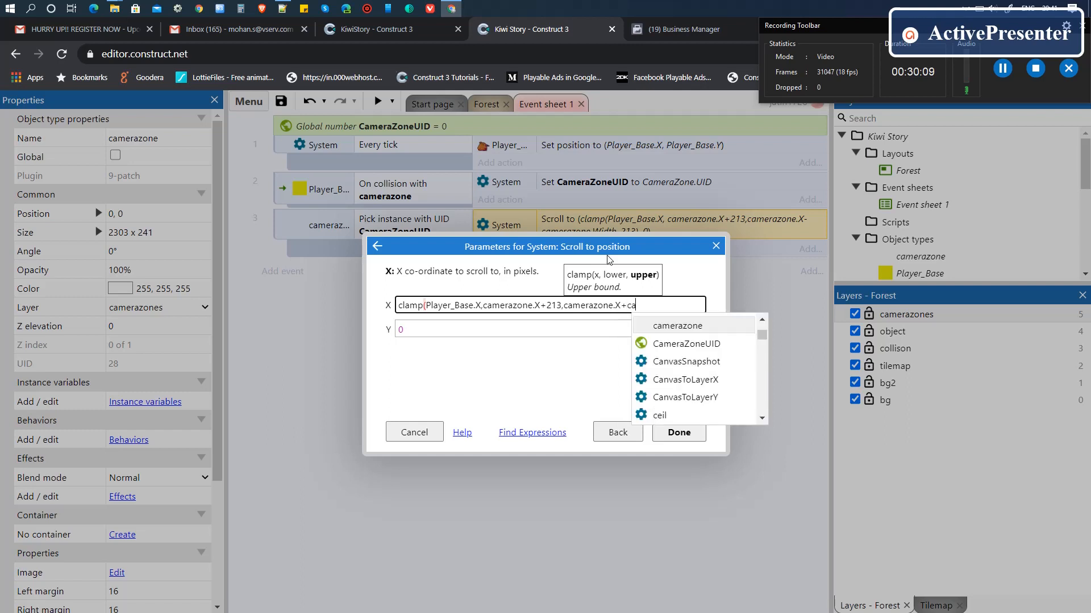
key("Return")
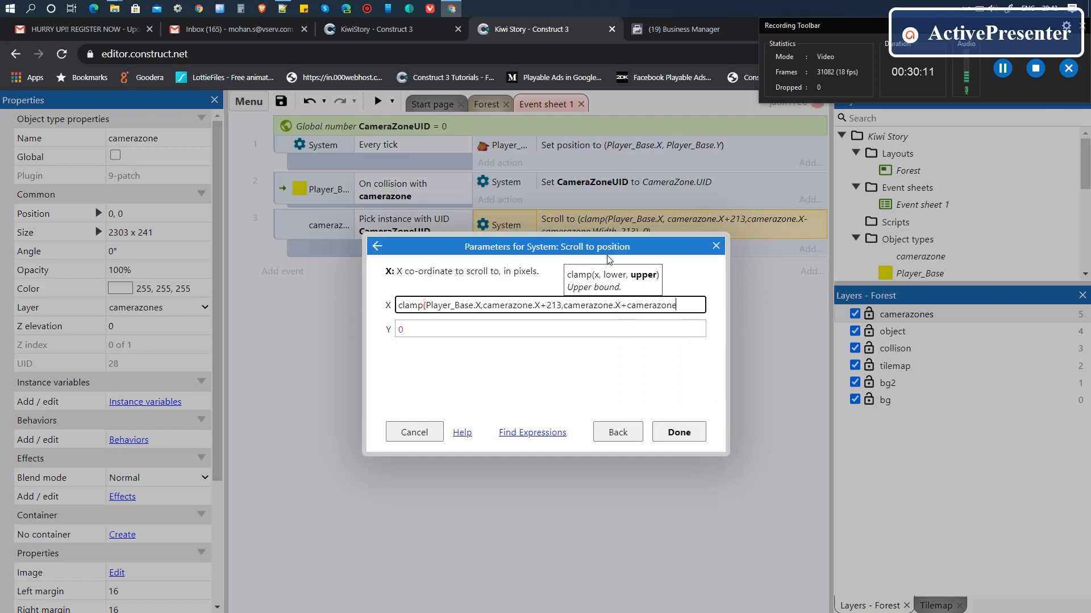
type(".w")
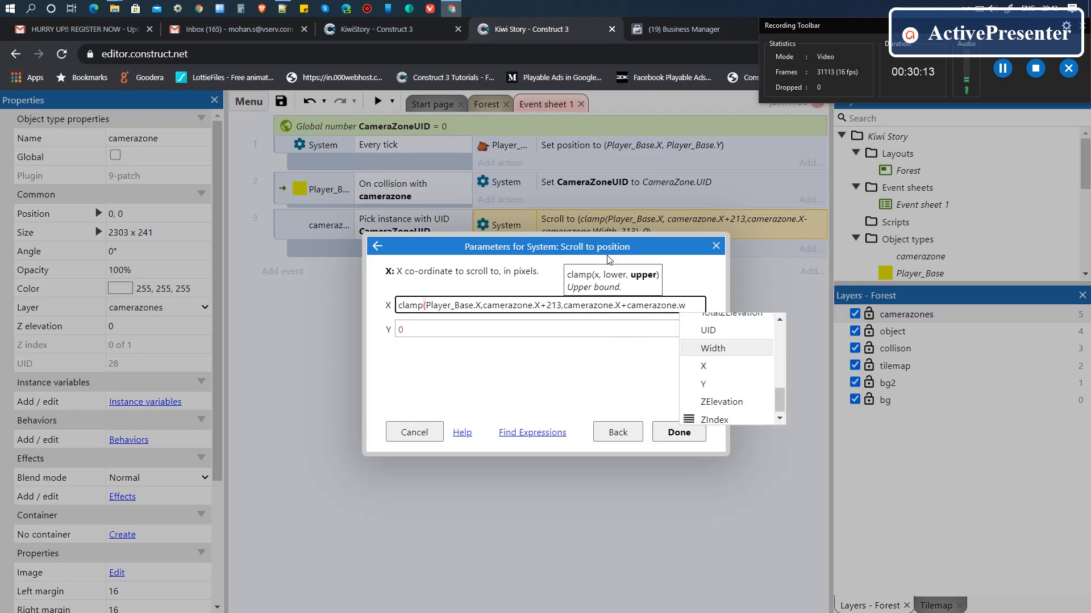
key("Return")
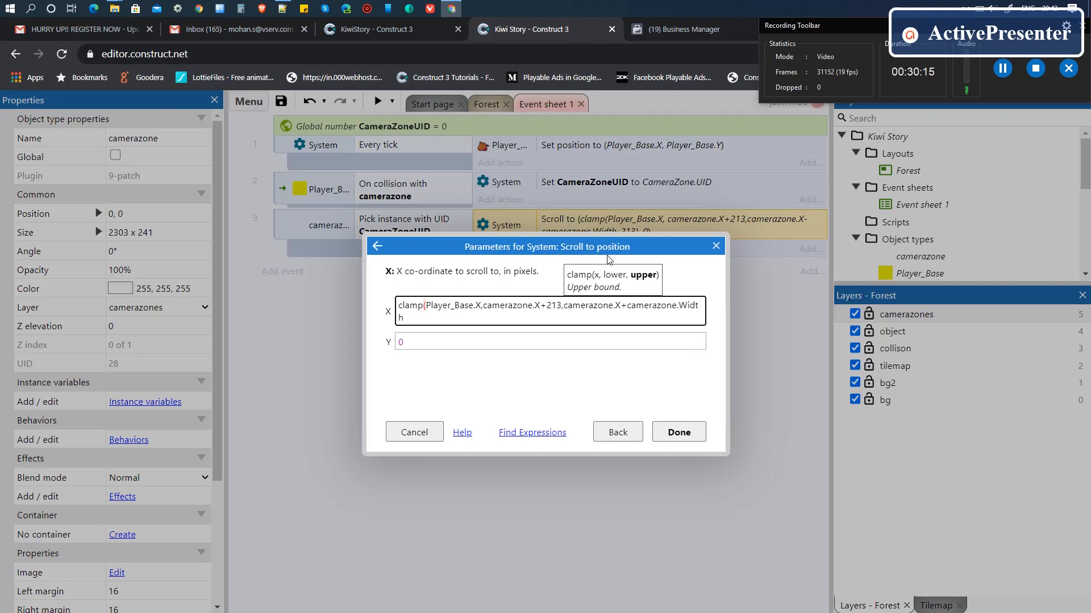
type("-213)")
key("Return")
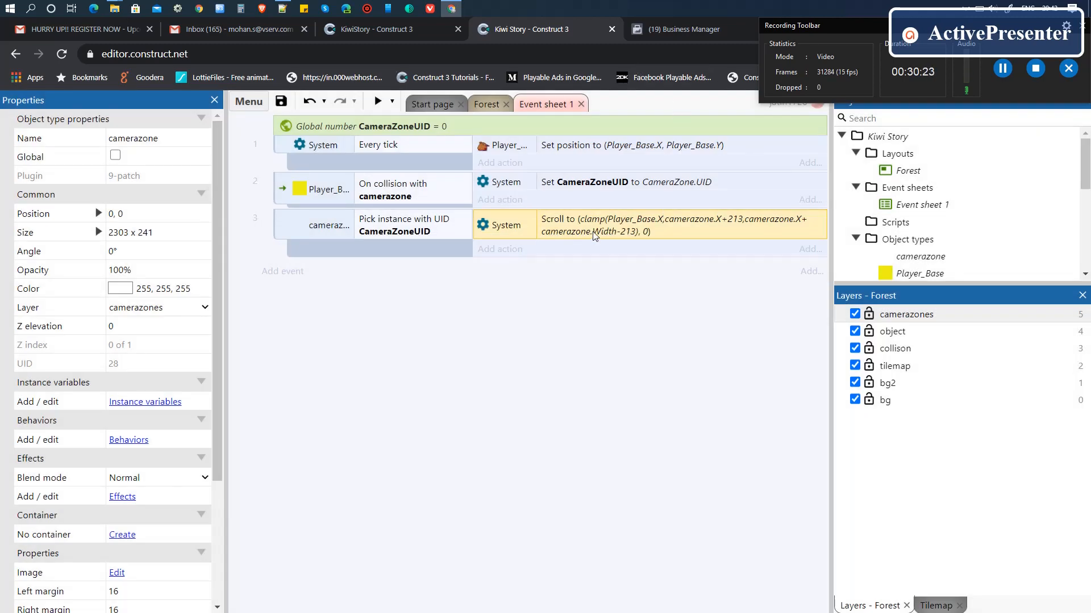
Step: Reopen the Scroll to position action and begin its Y coordinate as a clamp of Player_Base.Y with lower bound camerazone.Y+120
double_click(595, 235)
left_click(417, 346)
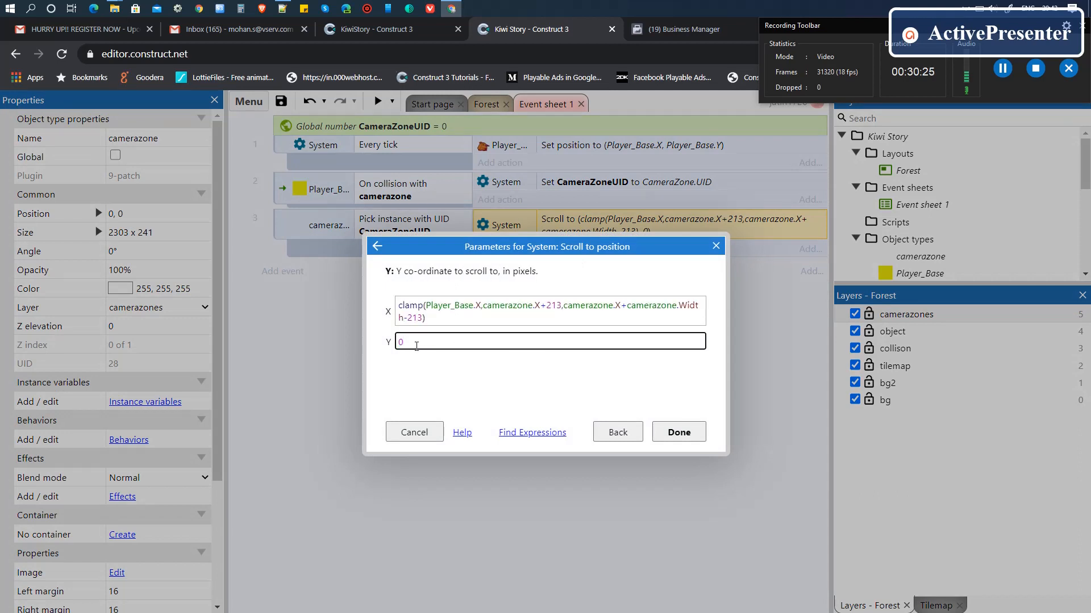
type("c")
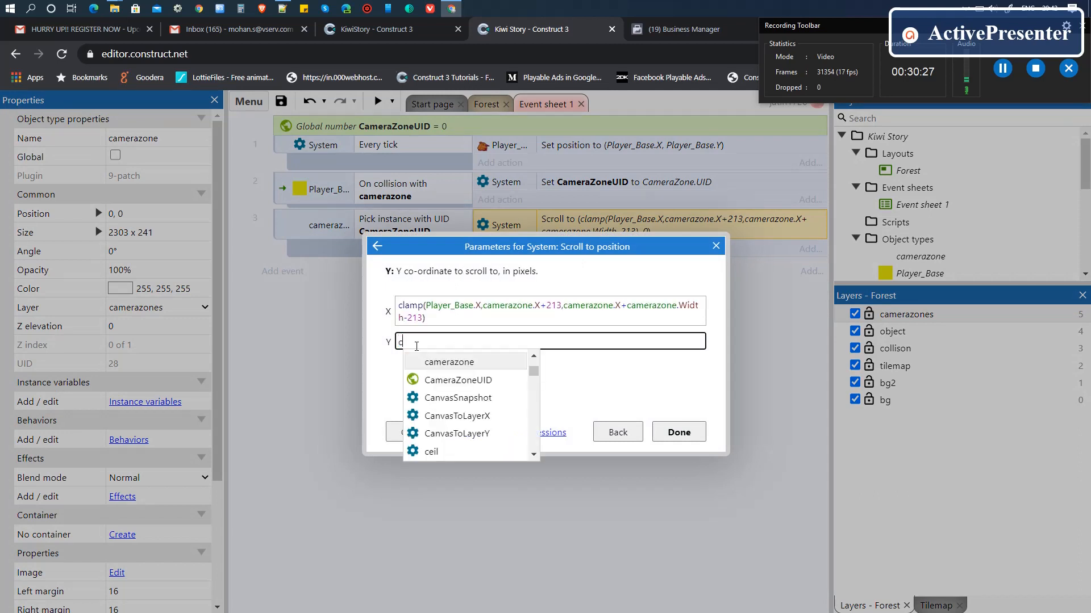
type("lamp")
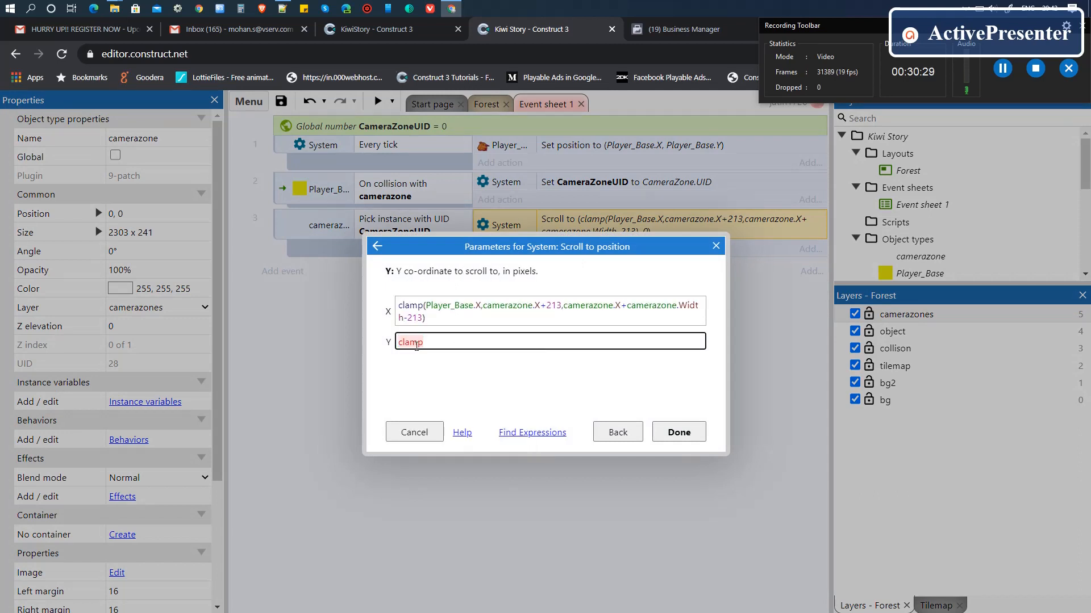
type("(")
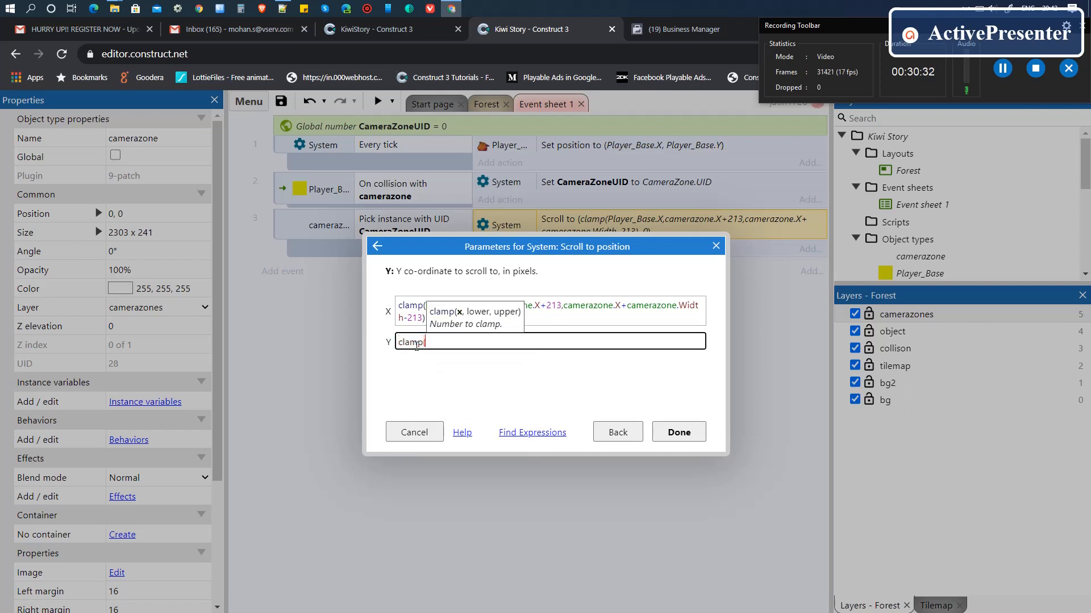
type("Player_Base.y")
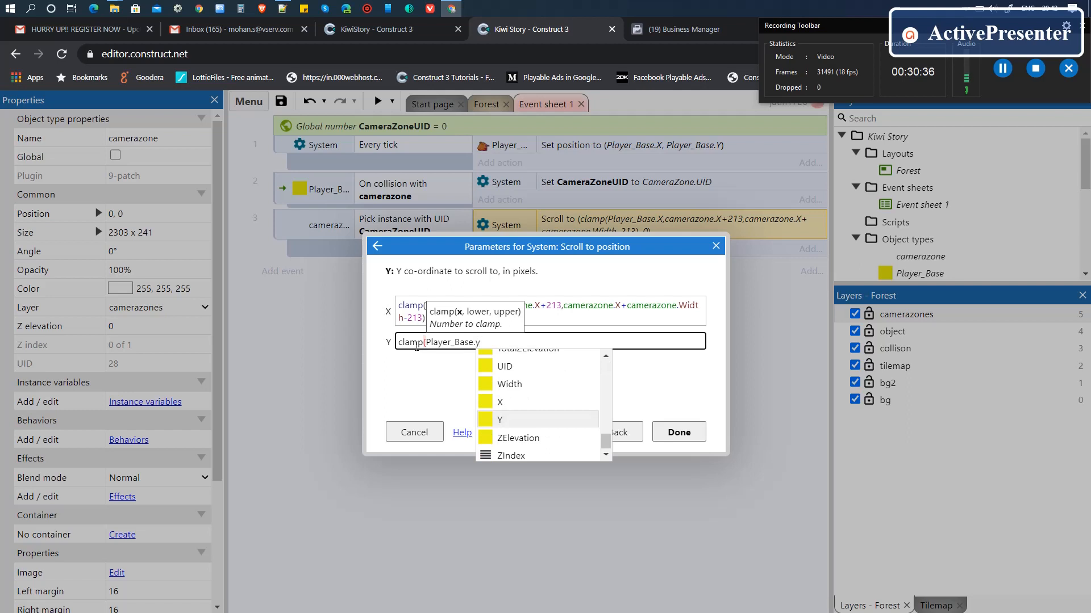
type(",p")
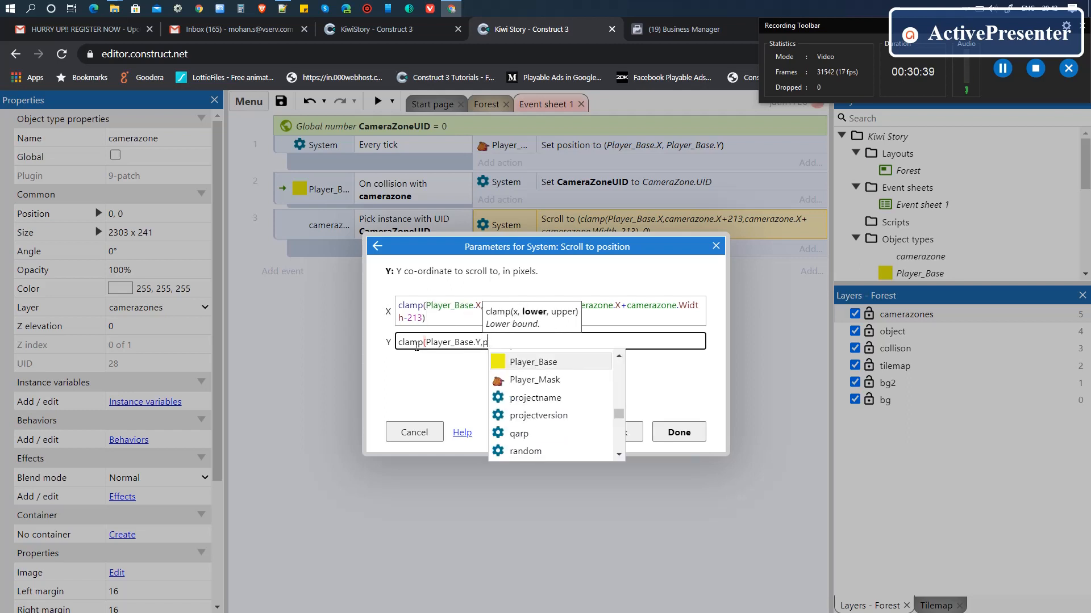
key("BackSpace")
type("ca")
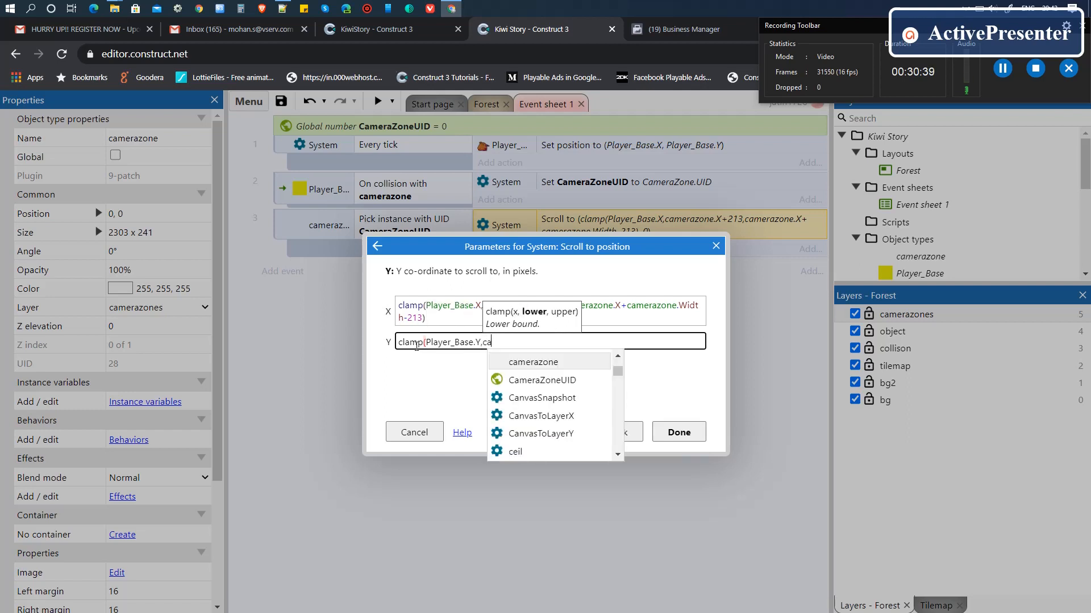
key("Return")
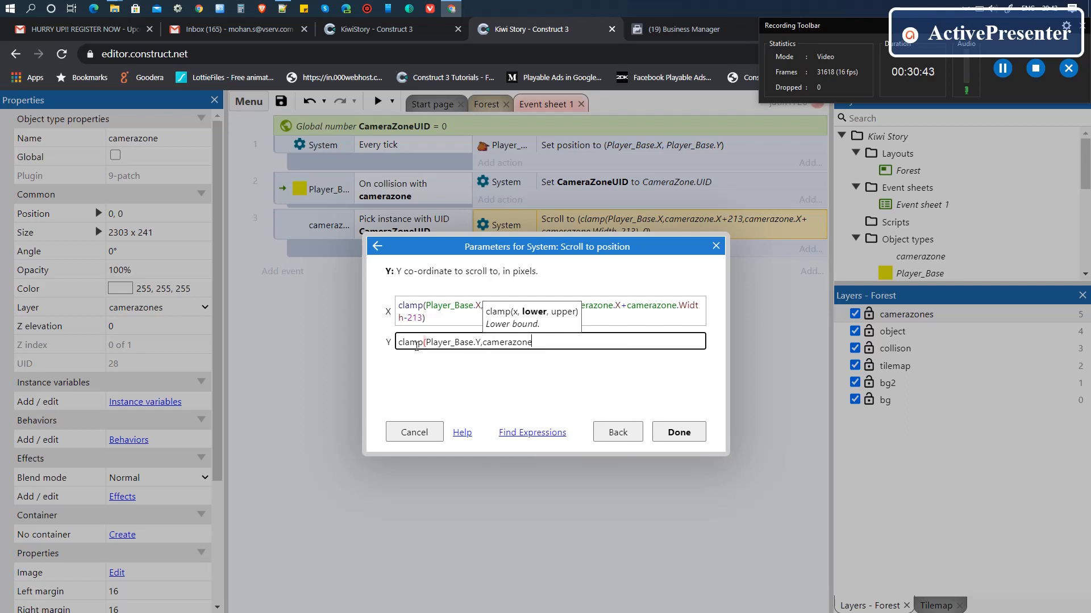
type(".y")
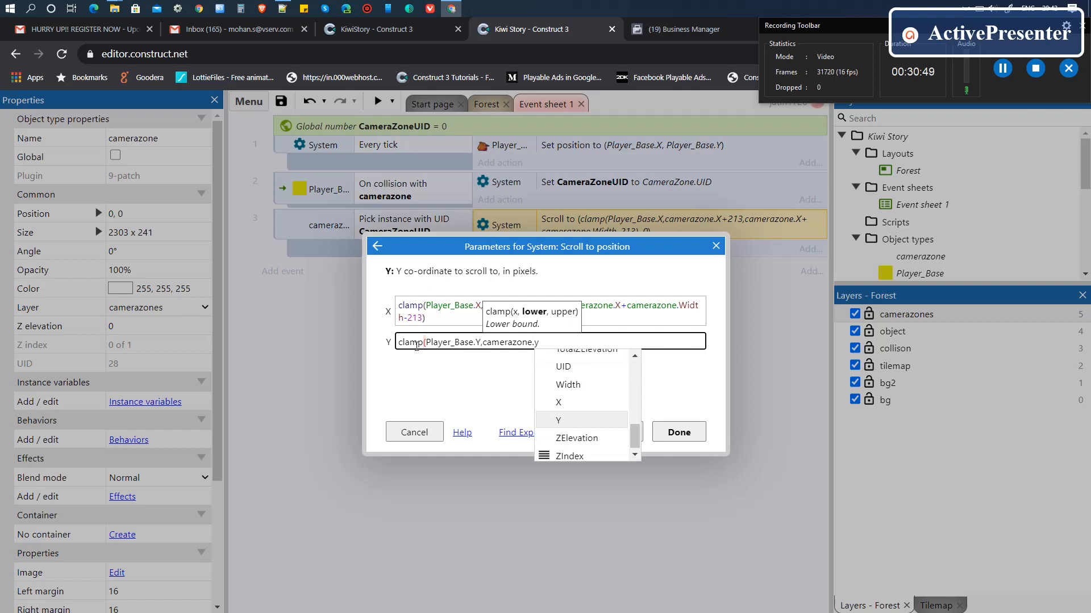
left_click(544, 343)
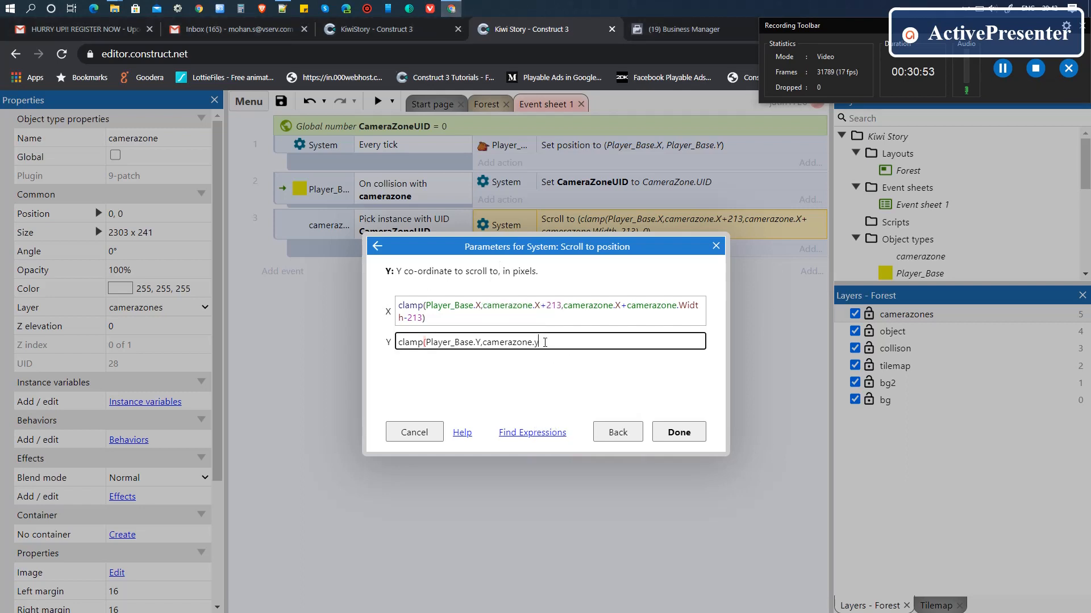
type("+120,camera")
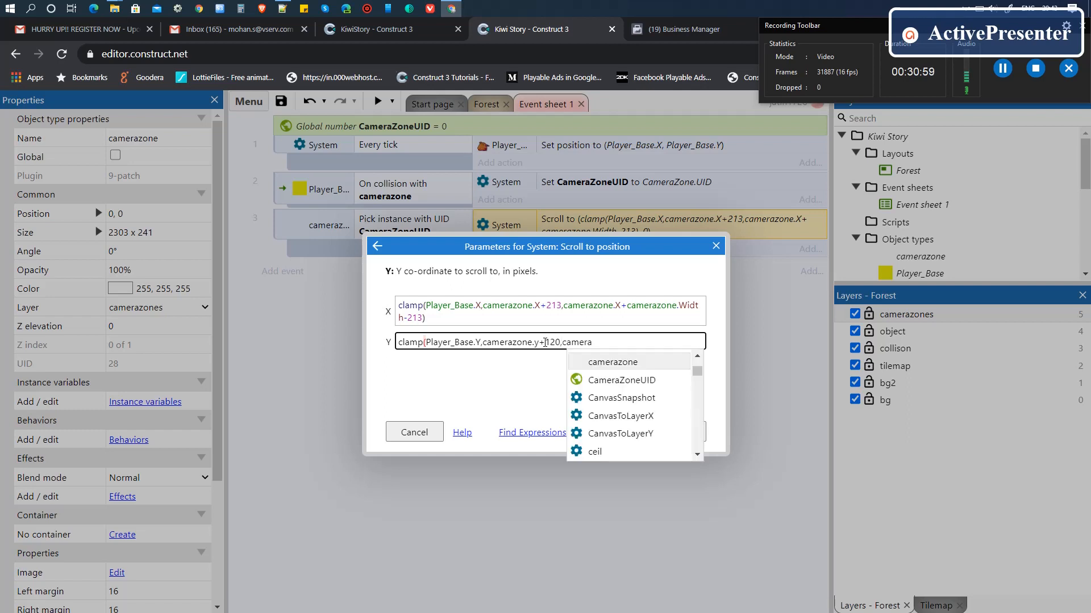
Step: Complete the scroll Y clamp with camerazone.Y+camerazone.Height-120 as the upper bound and save the action
key("Tab")
type(".y")
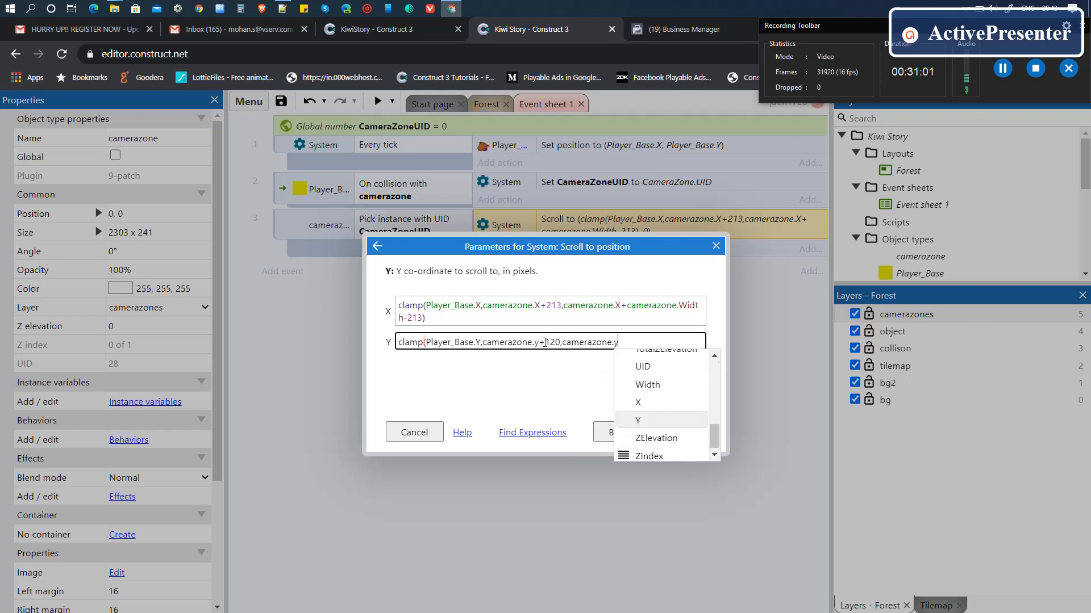
key("Tab")
type("+")
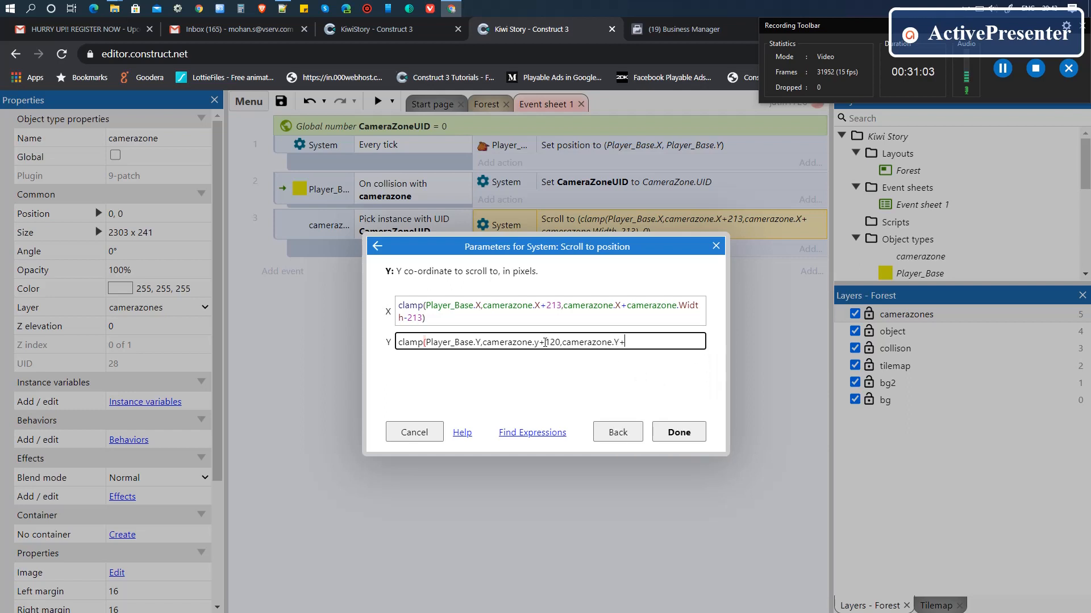
type("camera")
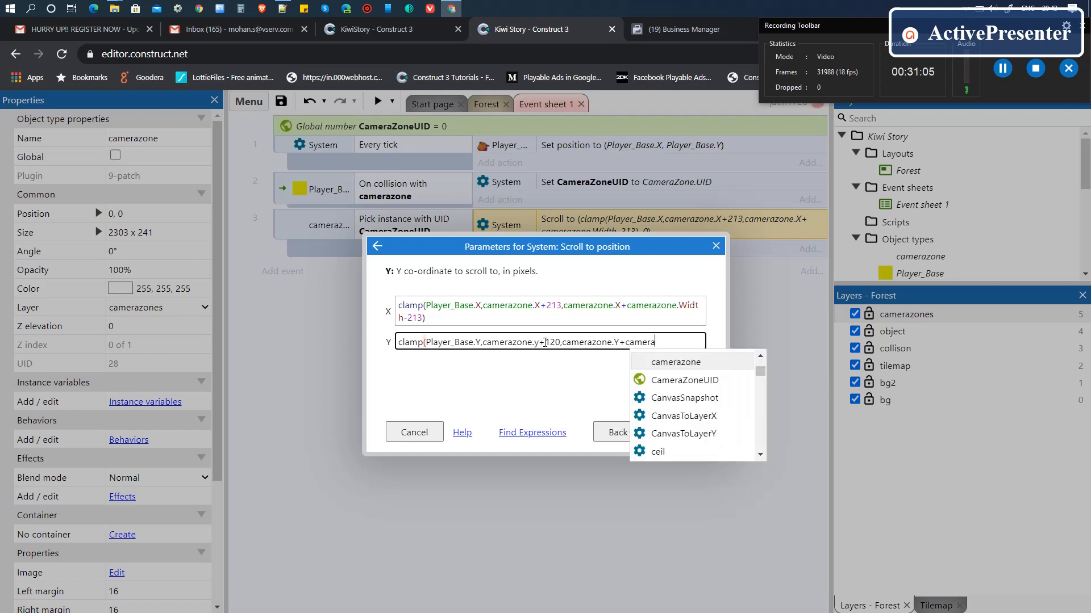
key("Tab")
type(".Hei")
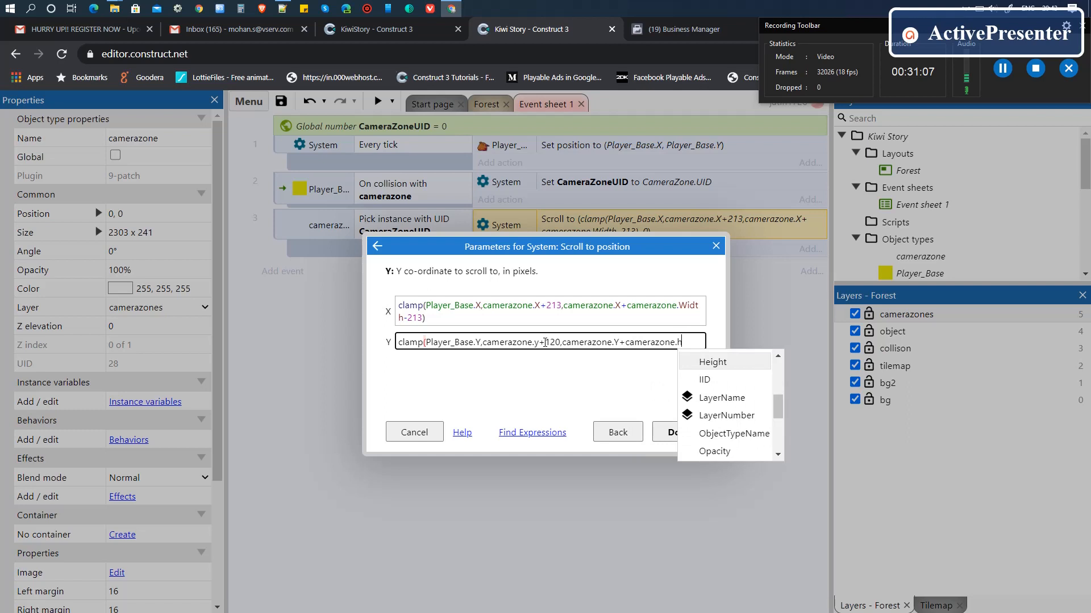
key("Tab")
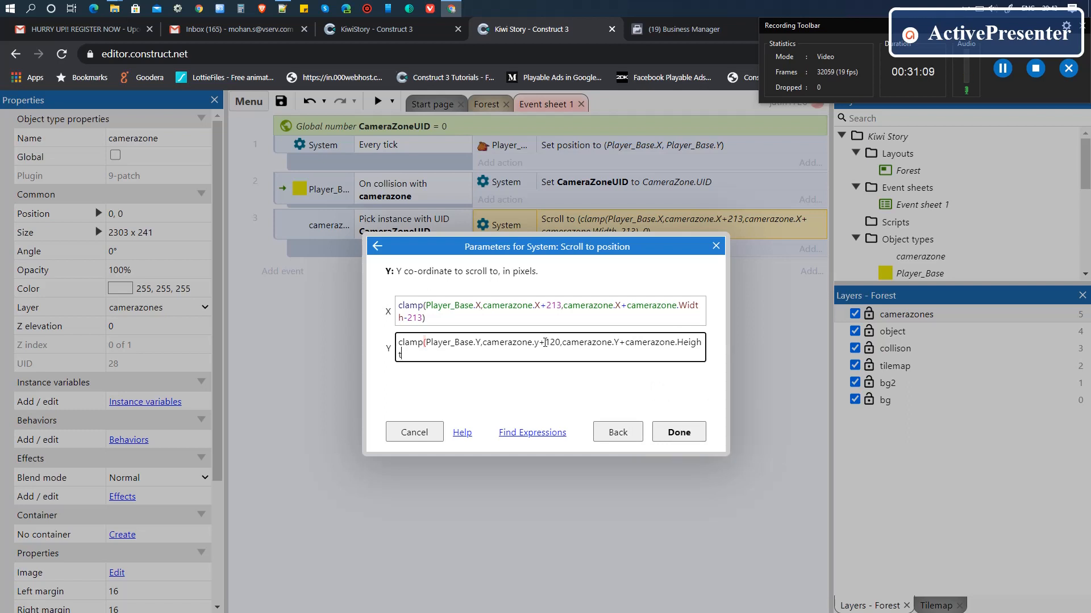
type("-120)")
key("Return")
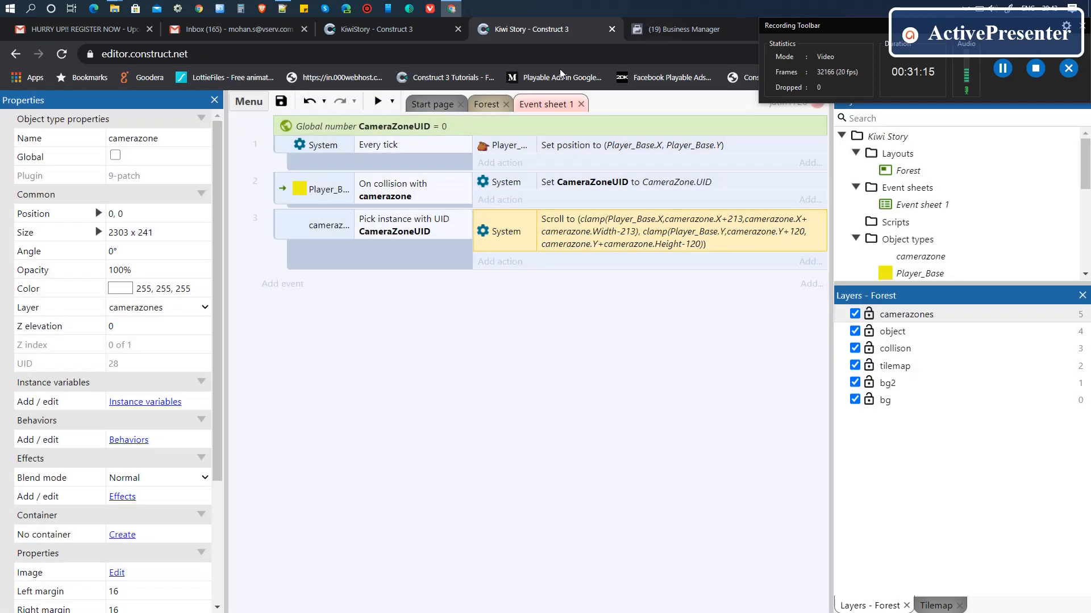
Step: Preview the Forest layout, run and jump the kiwi through the level to check the camera scrolling, and close the preview
left_click(377, 101)
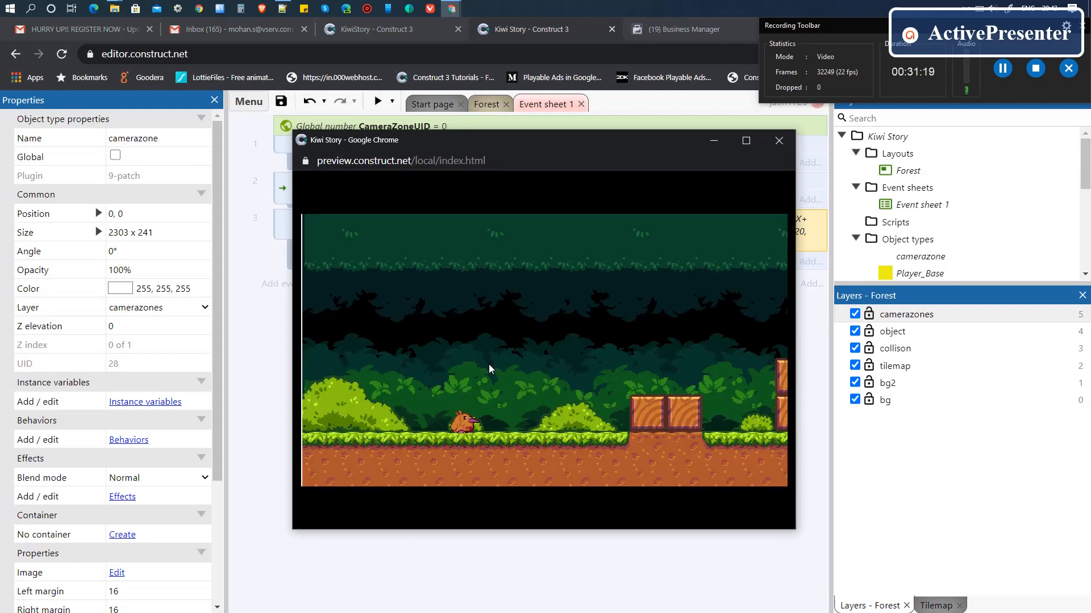
key("Right")
key("Up")
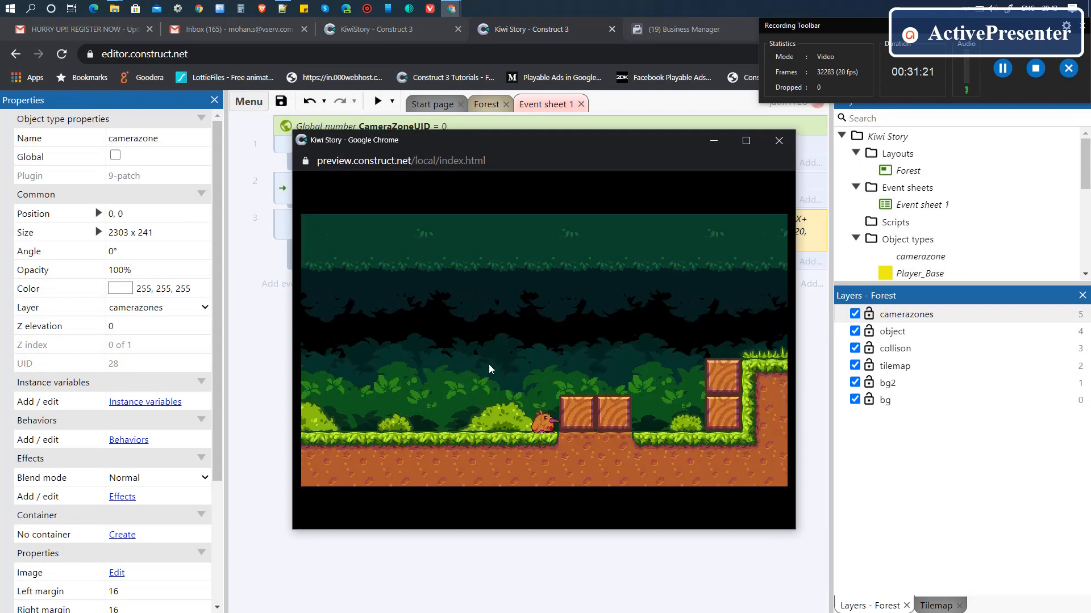
key("Right")
key("Up")
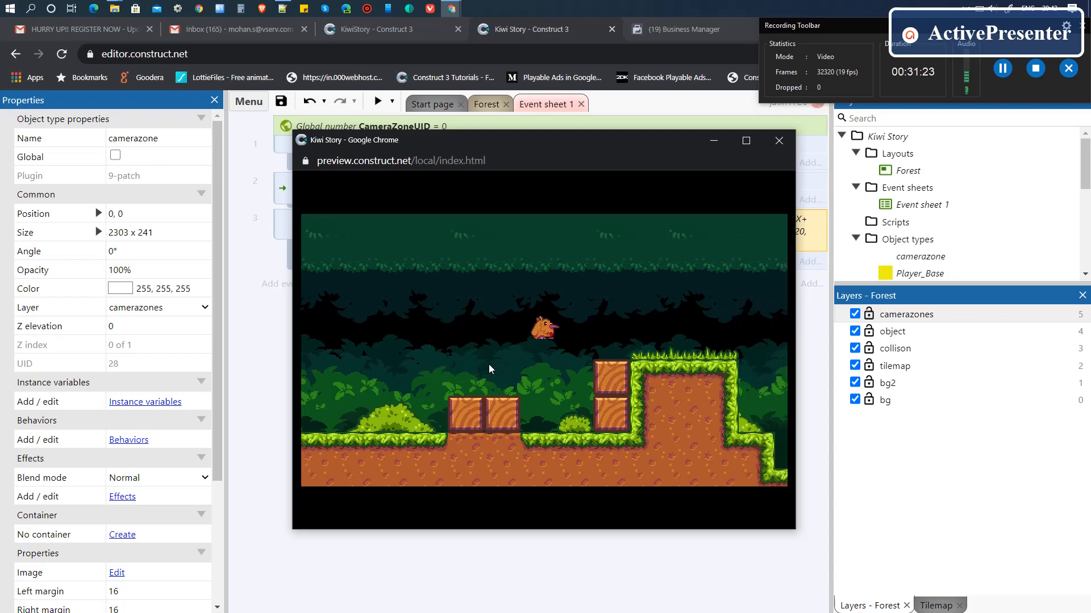
key("Right")
key("Up")
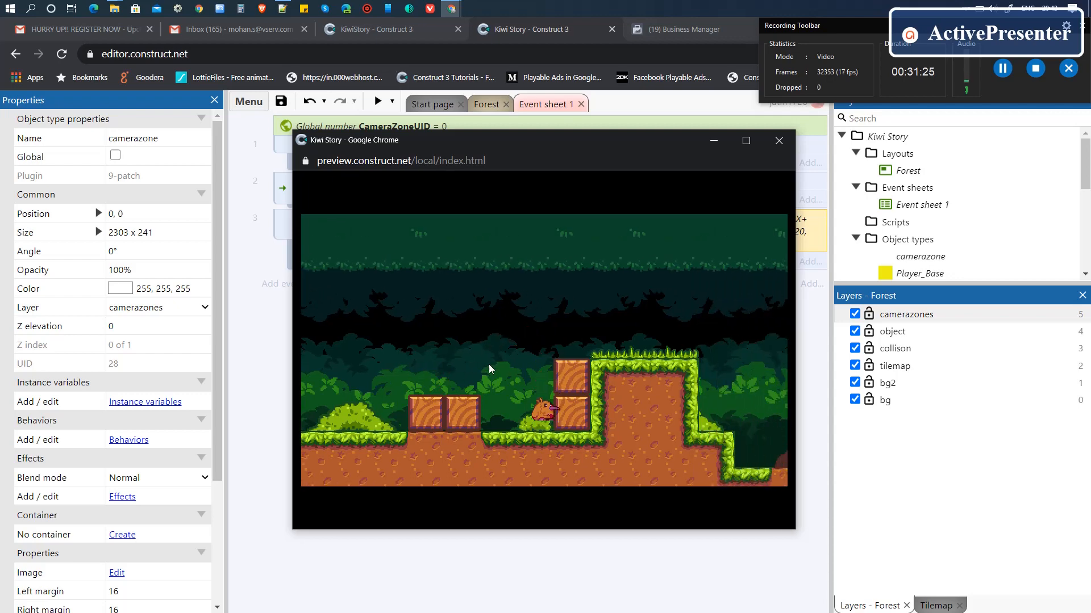
key("Left")
key("Up")
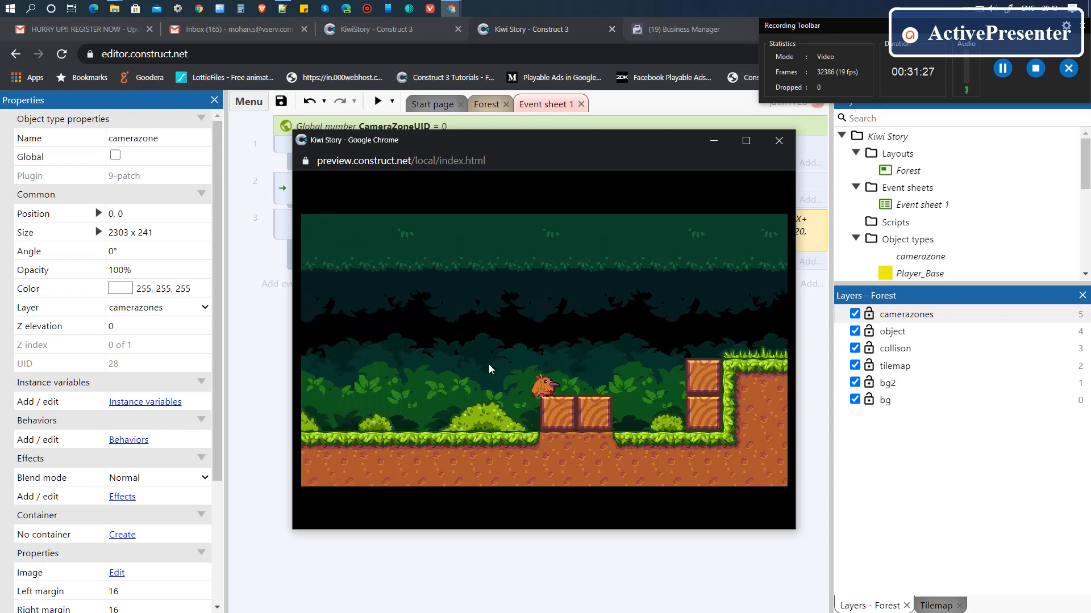
key("Right")
key("Up")
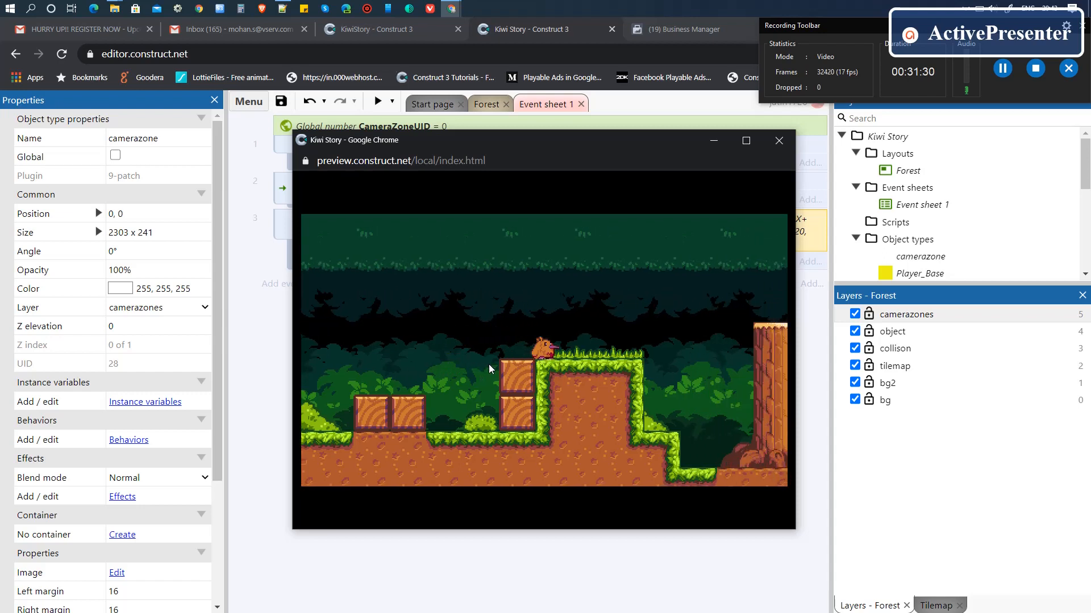
key("Right")
key("Up")
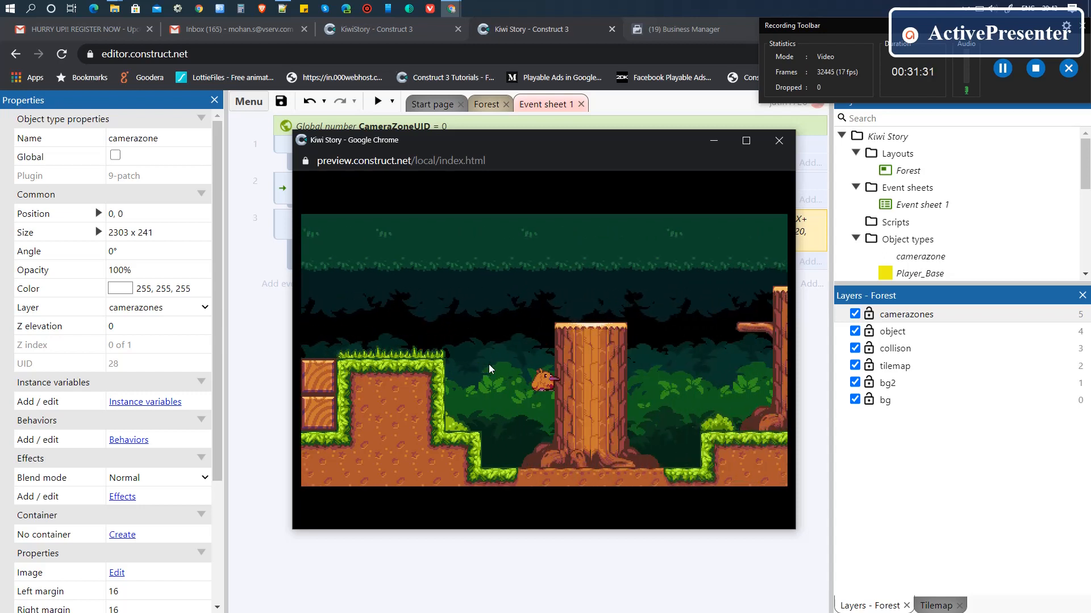
key("Right")
key("Up")
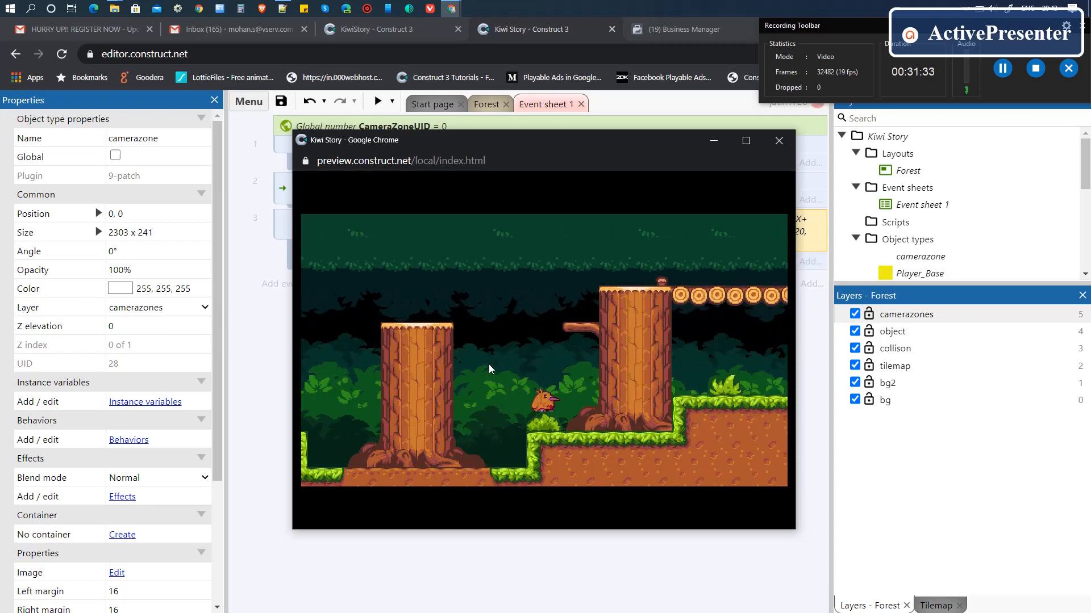
key("Right")
key("Up")
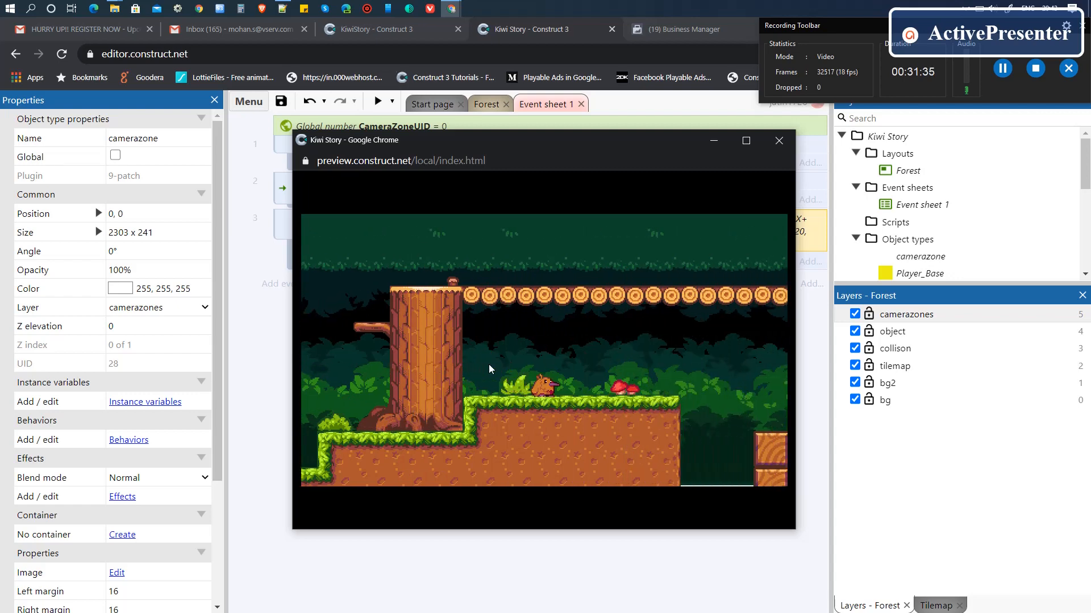
key("Right")
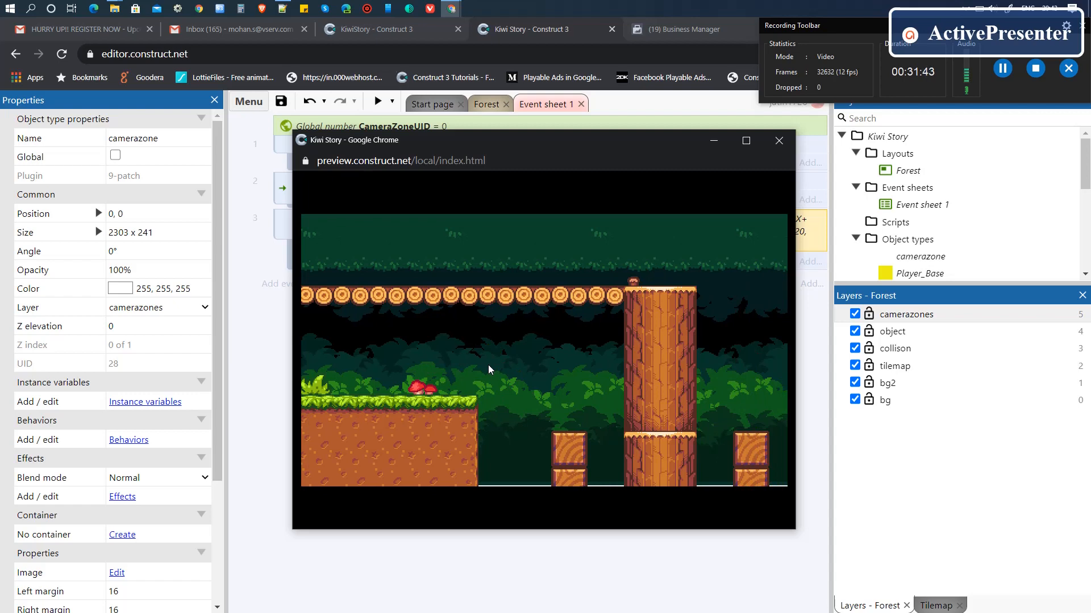
left_click(777, 140)
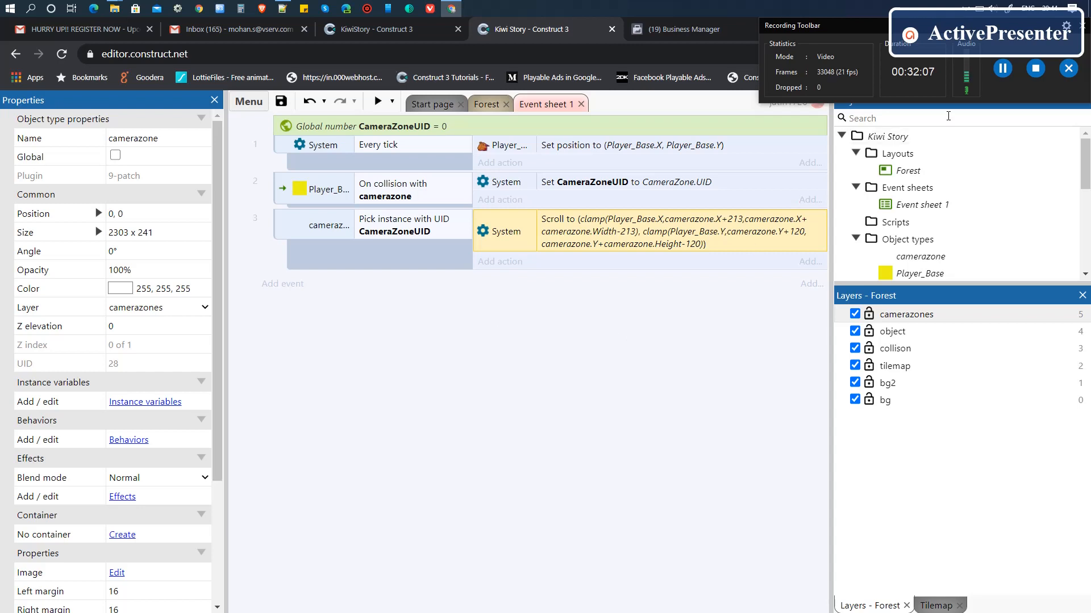
left_click(1043, 72)
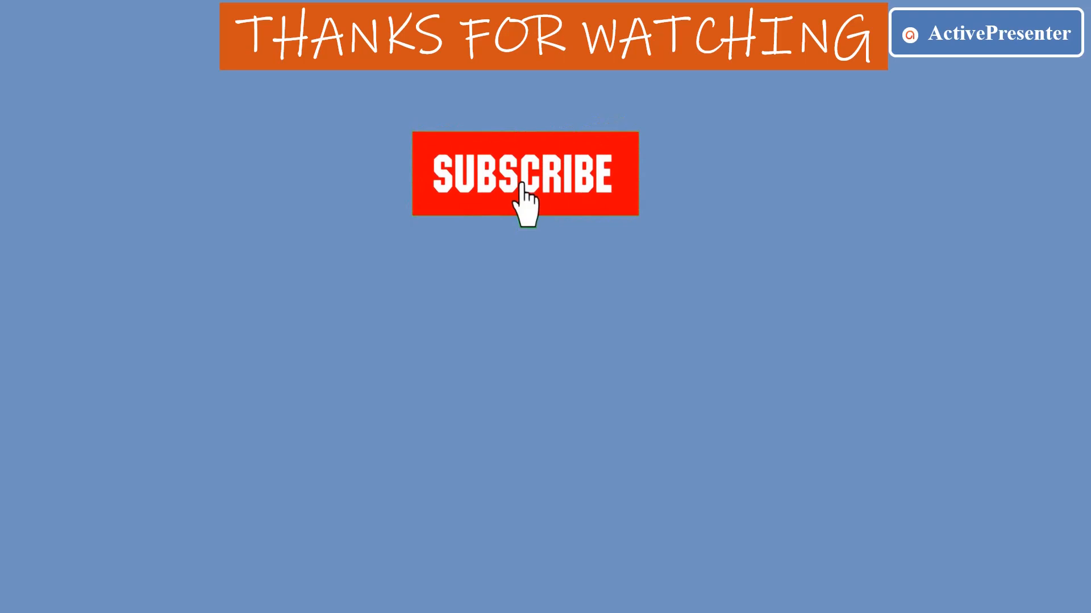